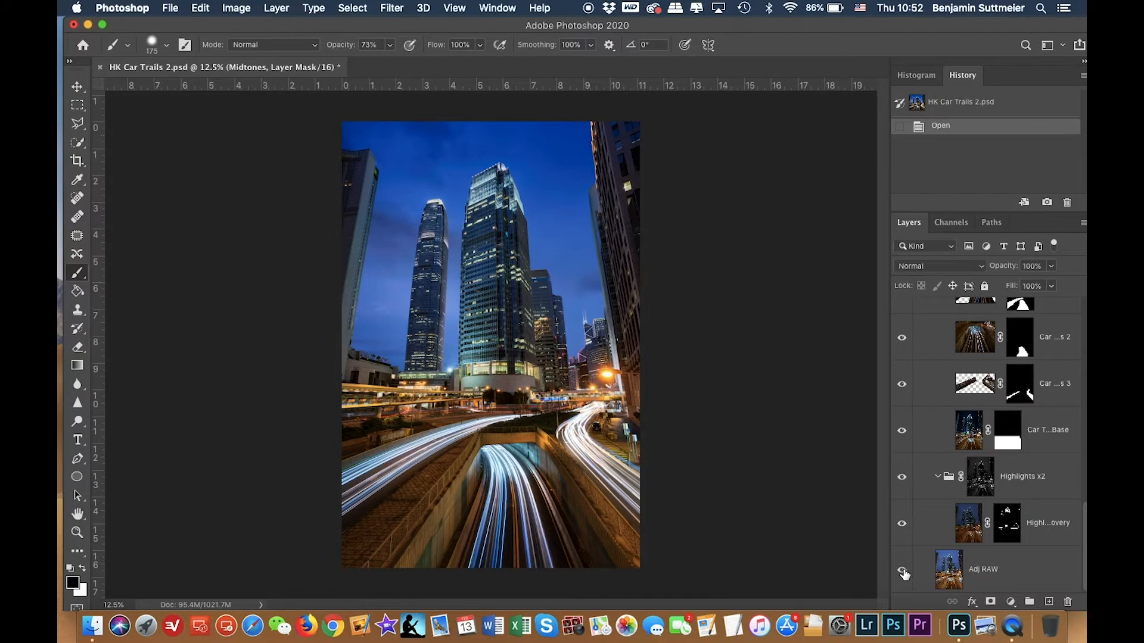
Toggle the visibility of the base, highlights and car-trail layers to show how the composite is built.
{"action": "left_click", "coordinate": [902, 570], "text": "alt"}
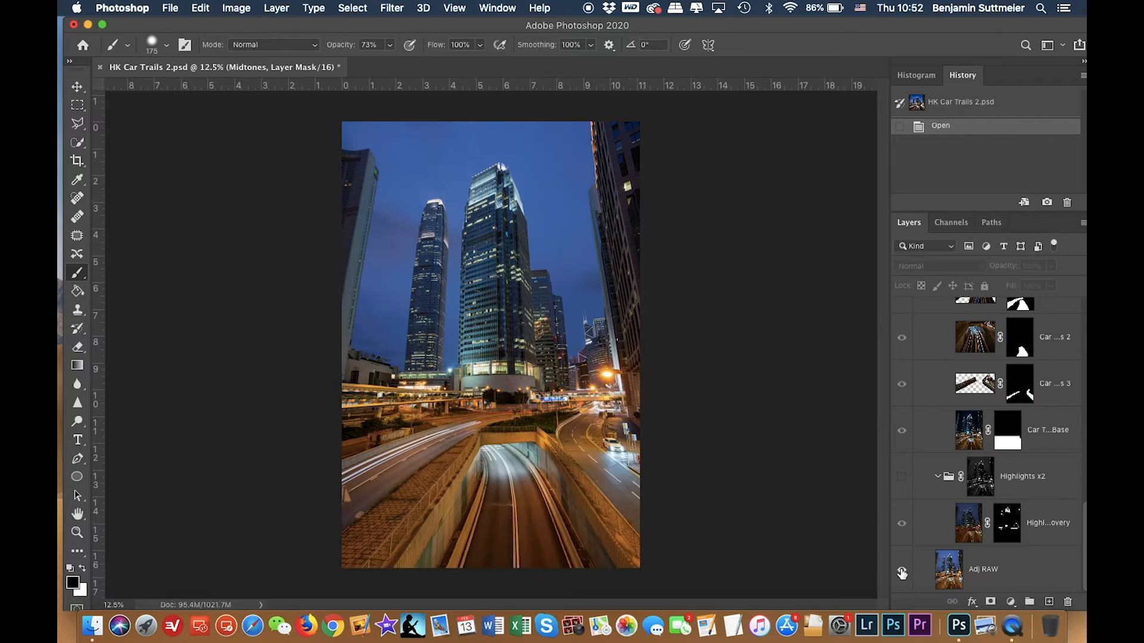
{"action": "left_click", "coordinate": [902, 476]}
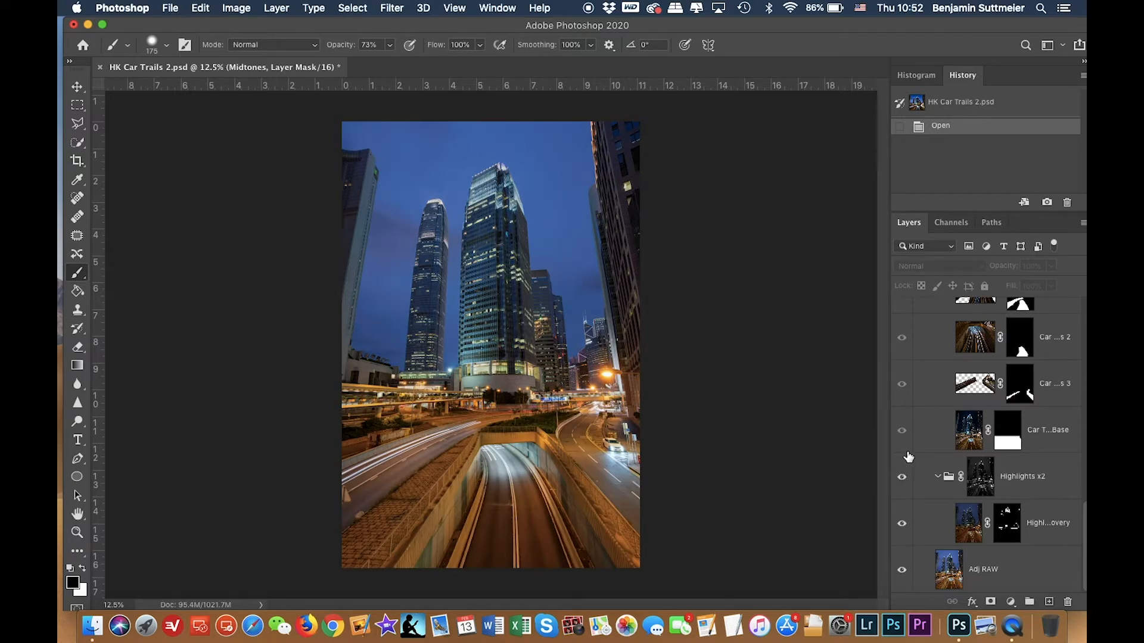
{"action": "scroll", "coordinate": [908, 457], "scroll_direction": "up", "scroll_amount": 8}
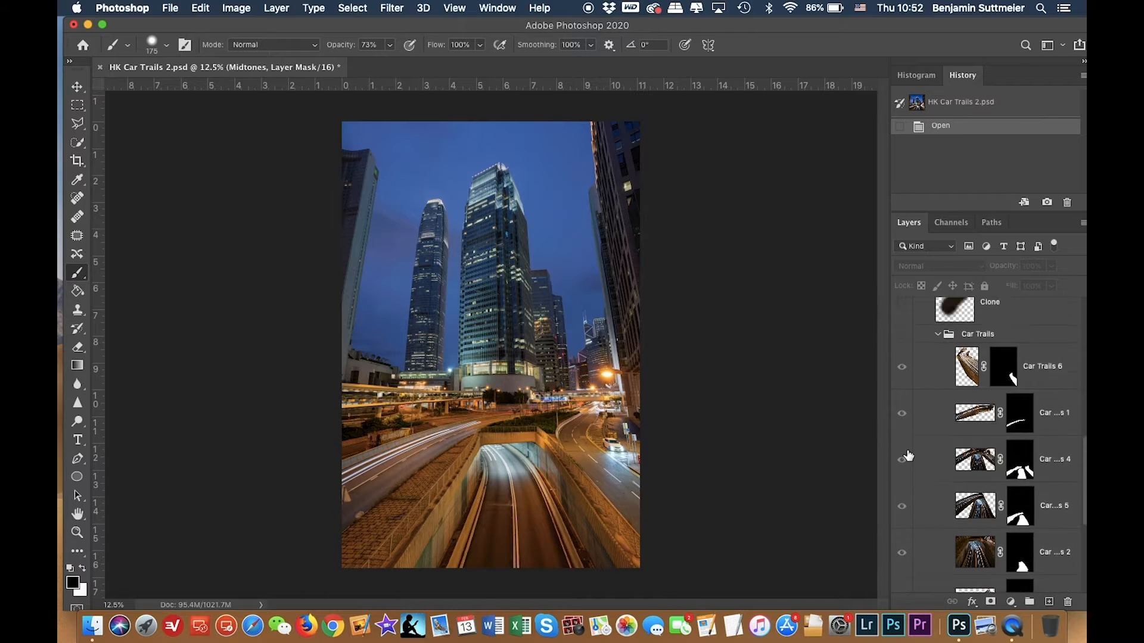
{"action": "scroll", "coordinate": [907, 457], "scroll_direction": "up", "scroll_amount": 2}
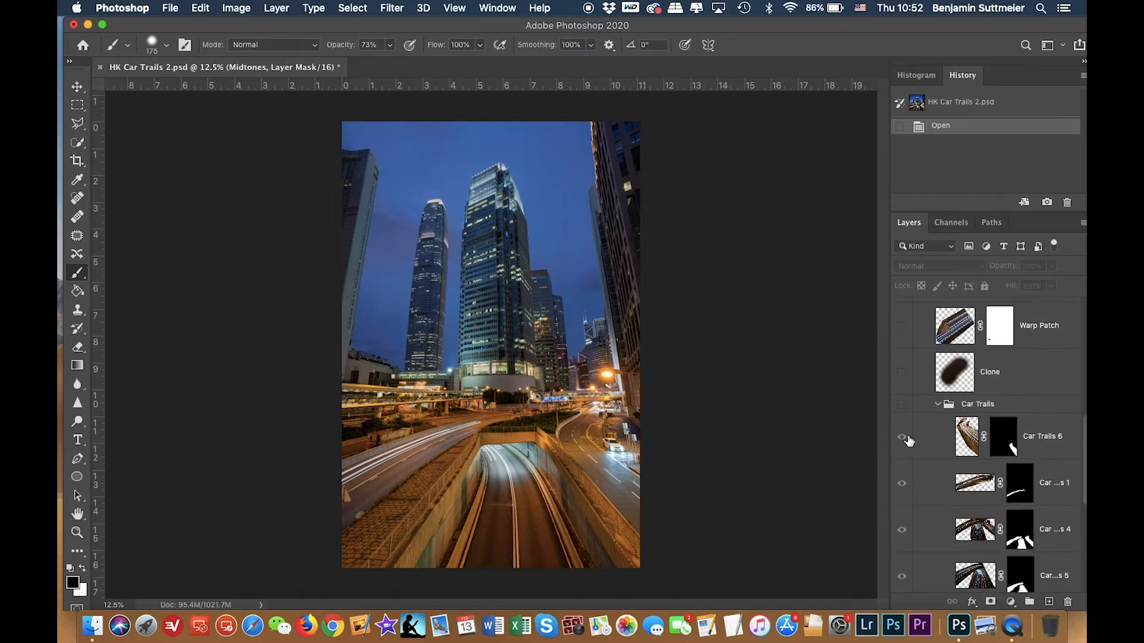
{"action": "left_click", "coordinate": [901, 405]}
{"action": "left_click", "coordinate": [902, 406]}
{"action": "left_click", "coordinate": [902, 407]}
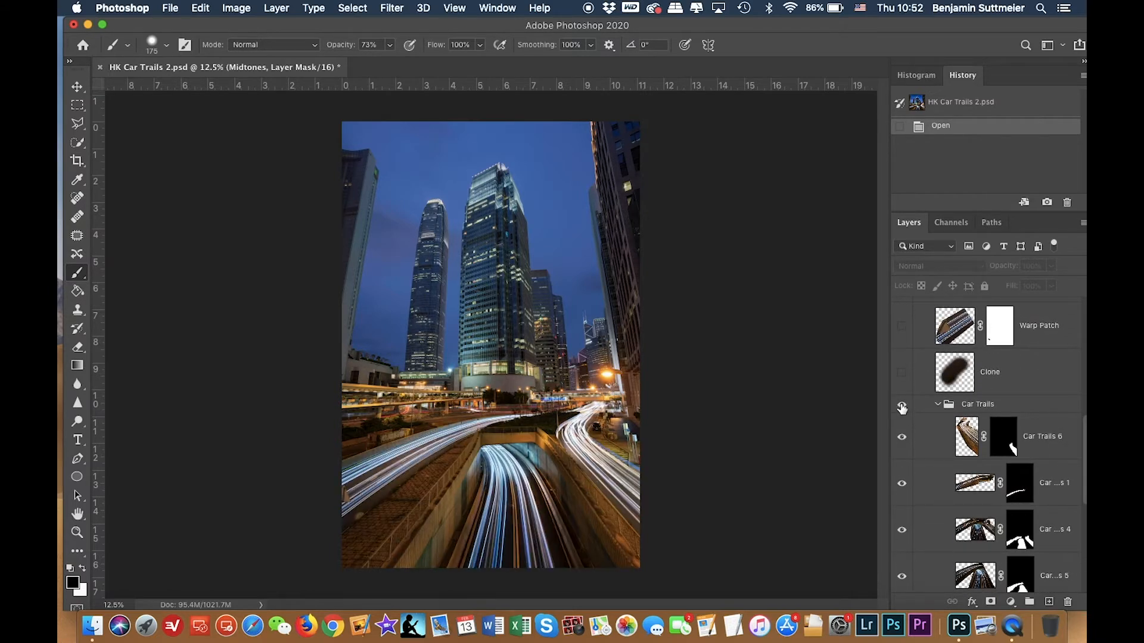
{"action": "left_click", "coordinate": [902, 407]}
{"action": "left_click", "coordinate": [902, 406]}
Toggle the visibility of the upper patch, contrast and curves adjustment layers to review each one's effect.
{"action": "scroll", "coordinate": [927, 409], "scroll_direction": "up", "scroll_amount": 1}
{"action": "left_click", "coordinate": [902, 411]}
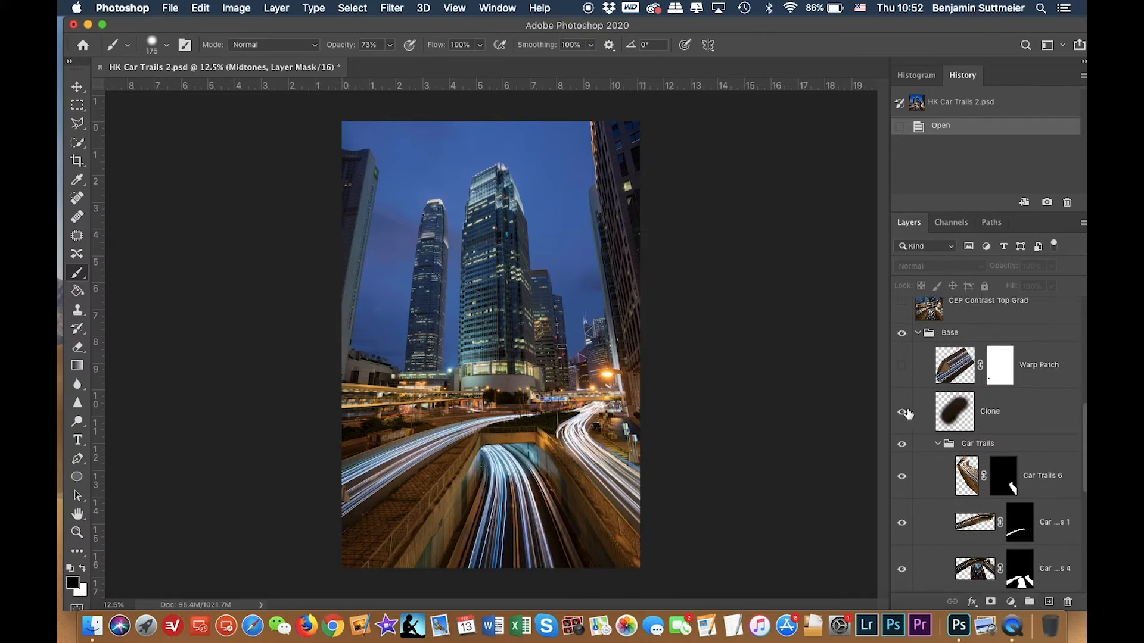
{"action": "left_click", "coordinate": [903, 366]}
{"action": "scroll", "coordinate": [905, 369], "scroll_direction": "up", "scroll_amount": 2}
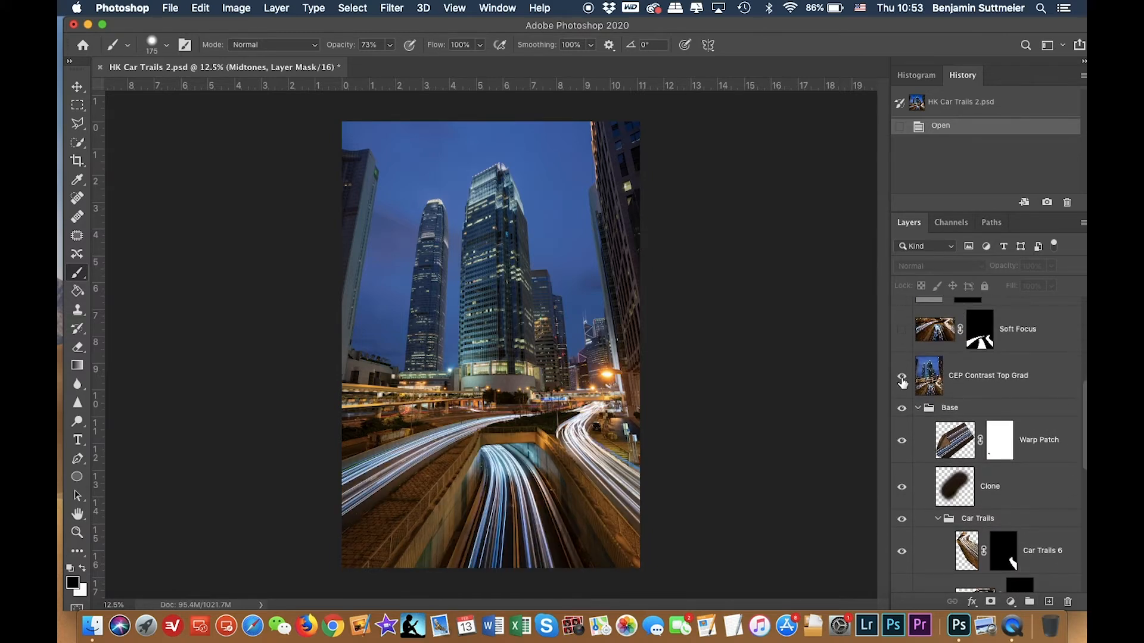
{"action": "left_click", "coordinate": [901, 375]}
{"action": "left_click", "coordinate": [903, 334]}
{"action": "scroll", "coordinate": [939, 369], "scroll_direction": "up", "scroll_amount": 2}
{"action": "left_click", "coordinate": [903, 392]}
{"action": "left_click", "coordinate": [903, 345]}
{"action": "scroll", "coordinate": [905, 372], "scroll_direction": "up", "scroll_amount": 3}
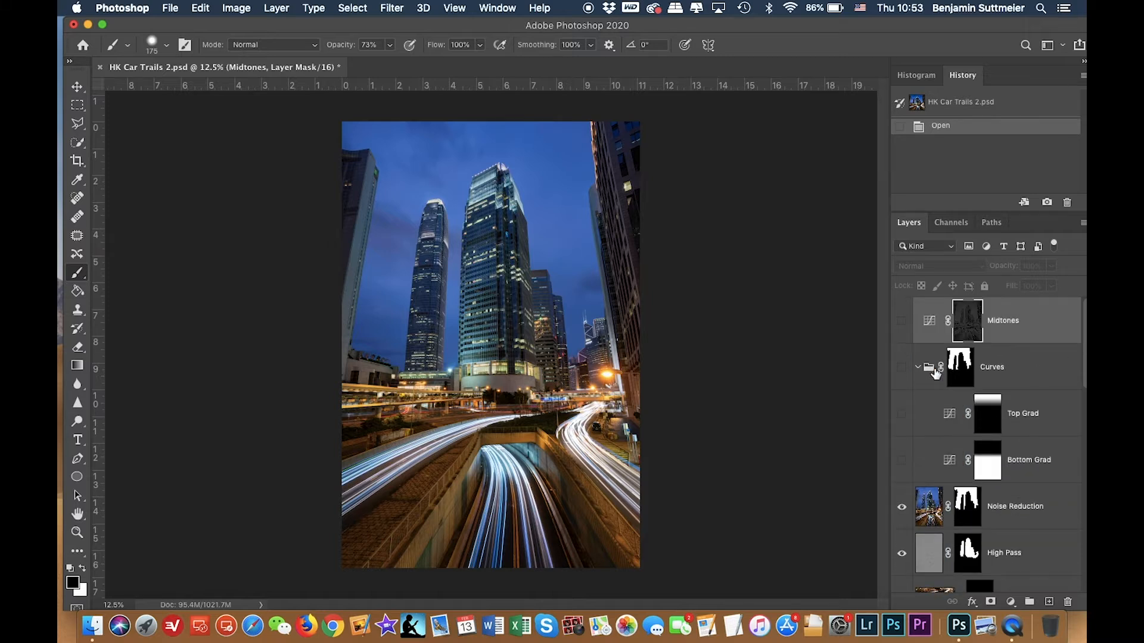
{"action": "left_click", "coordinate": [902, 460]}
{"action": "left_click", "coordinate": [902, 414]}
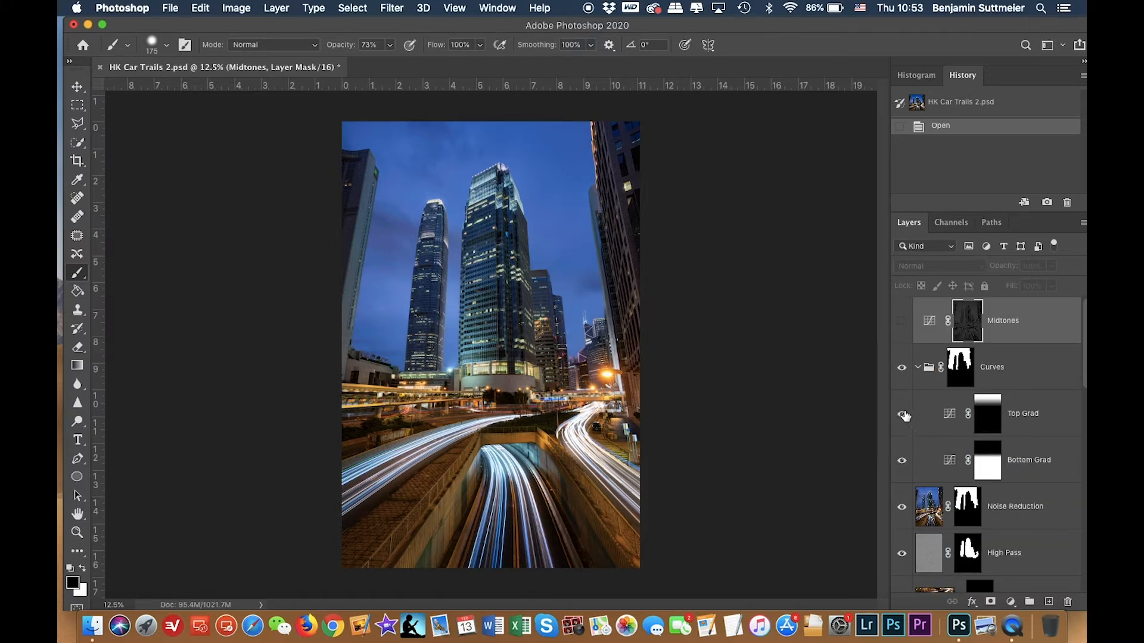
{"action": "left_click", "coordinate": [901, 323]}
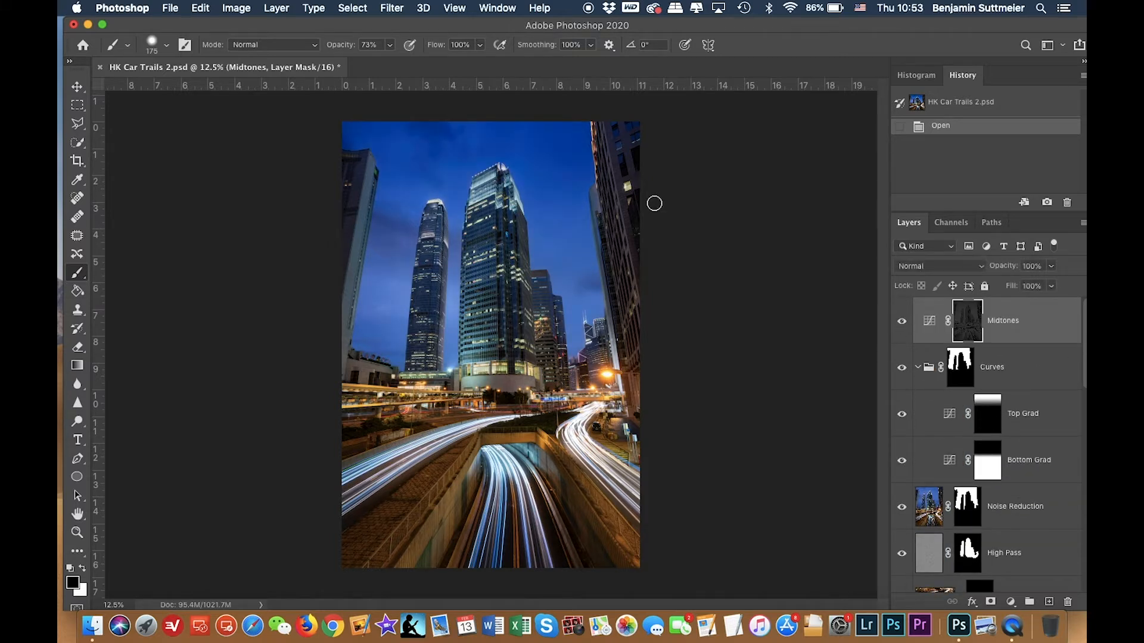
Open the Car Trails Edit folder on the desktop and select all ten raw files.
{"action": "left_click", "coordinate": [88, 25]}
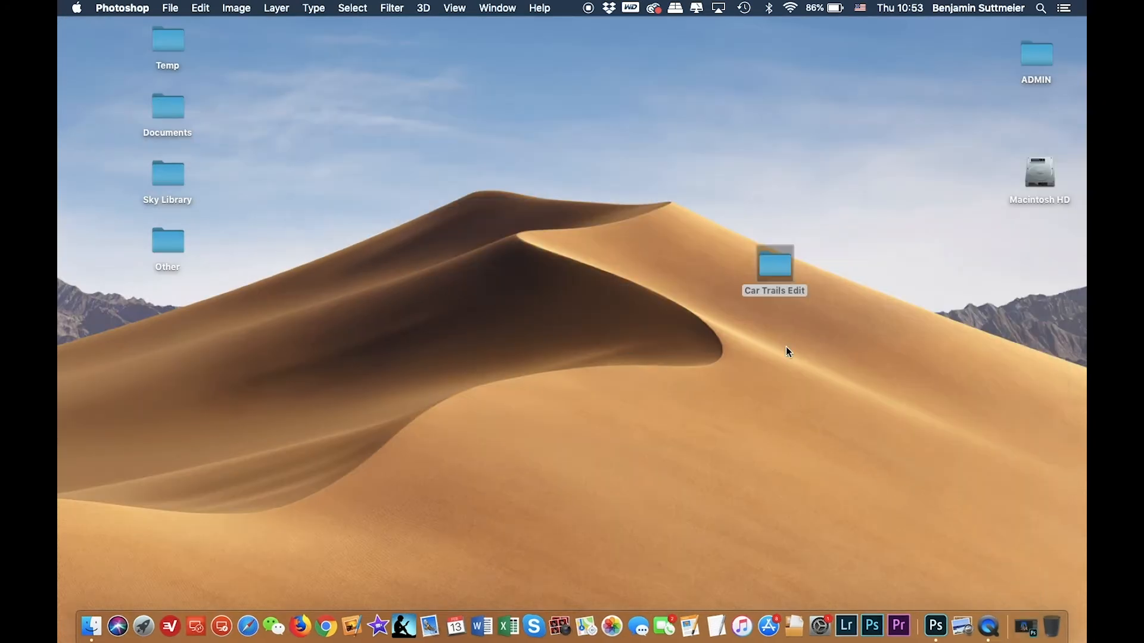
{"action": "double_click", "coordinate": [778, 268]}
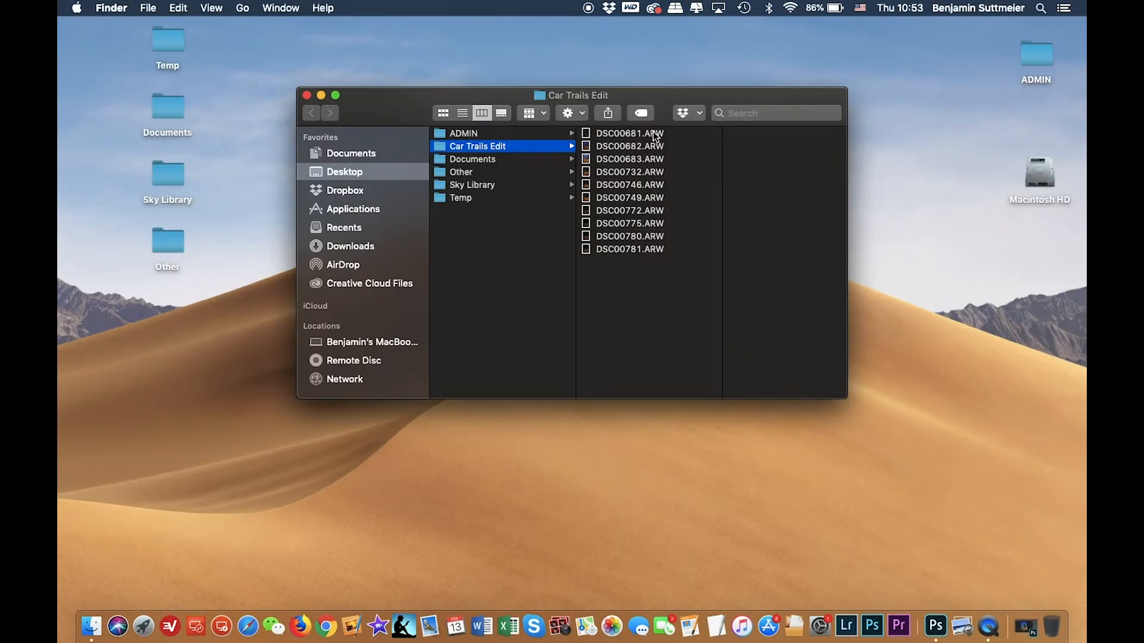
{"action": "left_click", "coordinate": [653, 133]}
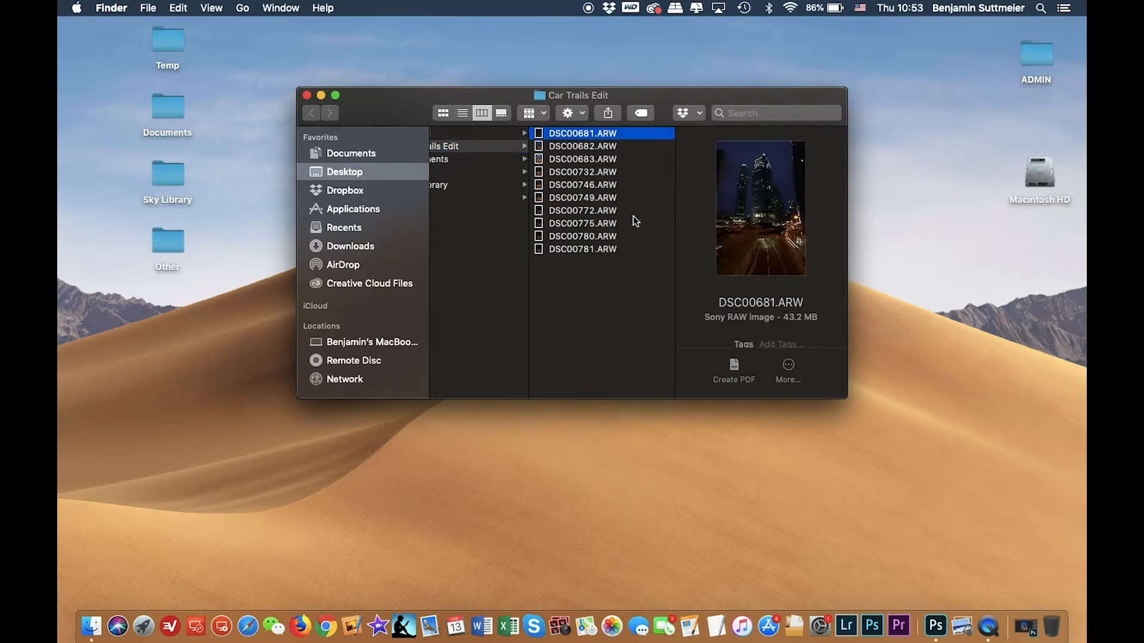
{"action": "left_click", "coordinate": [628, 248], "text": "shift"}
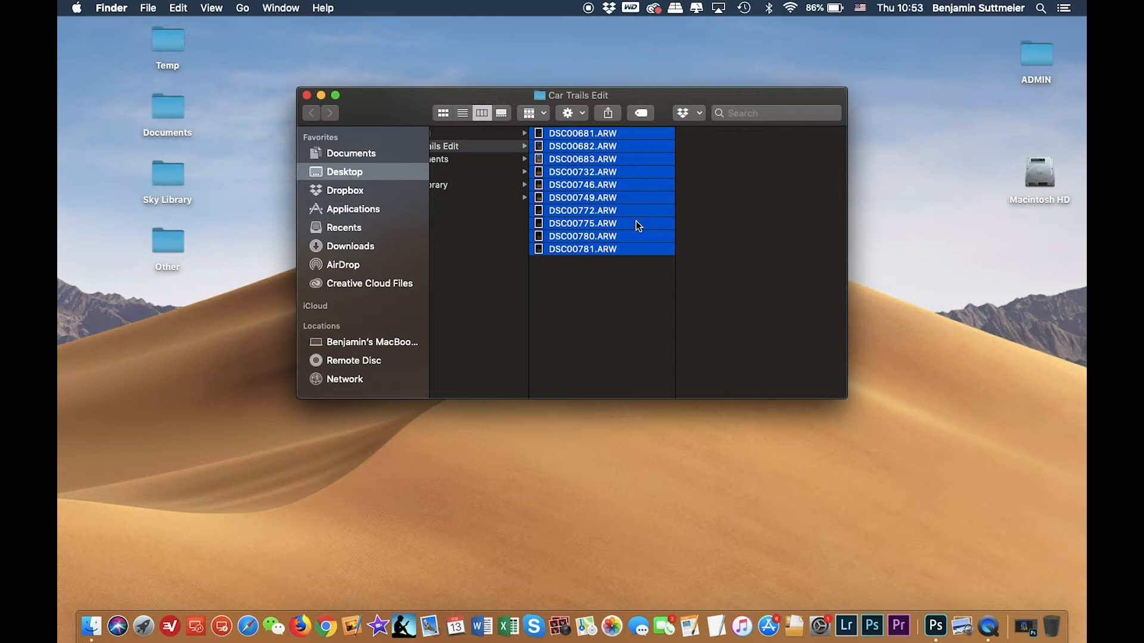
Open the selected raw files with Adobe Lightroom Classic and import them into the catalog.
{"action": "right_click", "coordinate": [636, 222]}
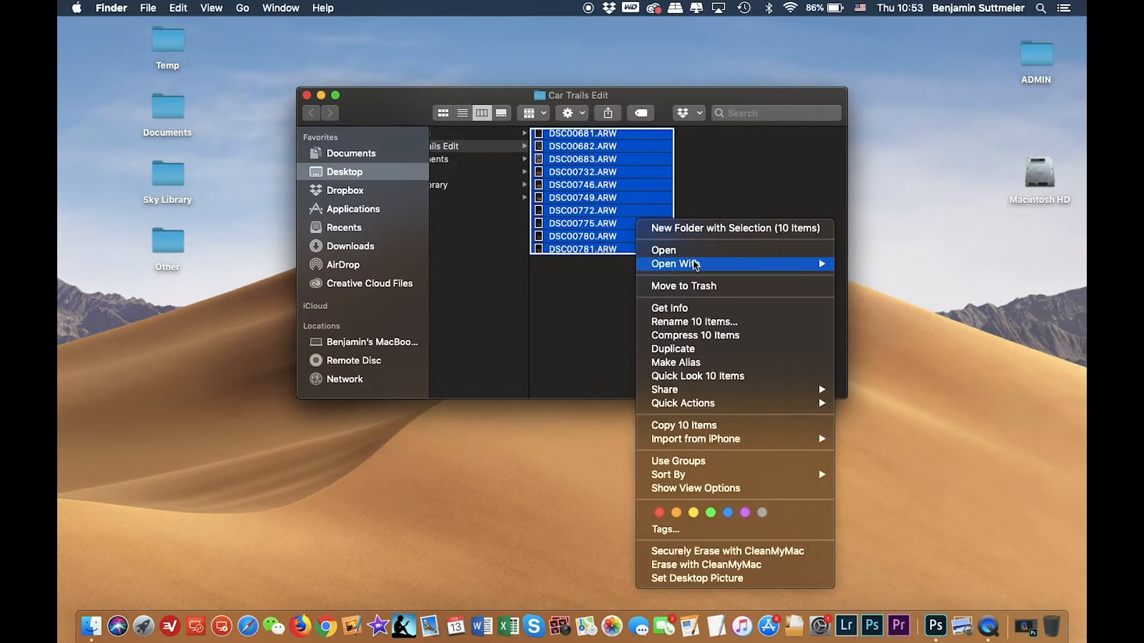
{"action": "mouse_move", "coordinate": [696, 265]}
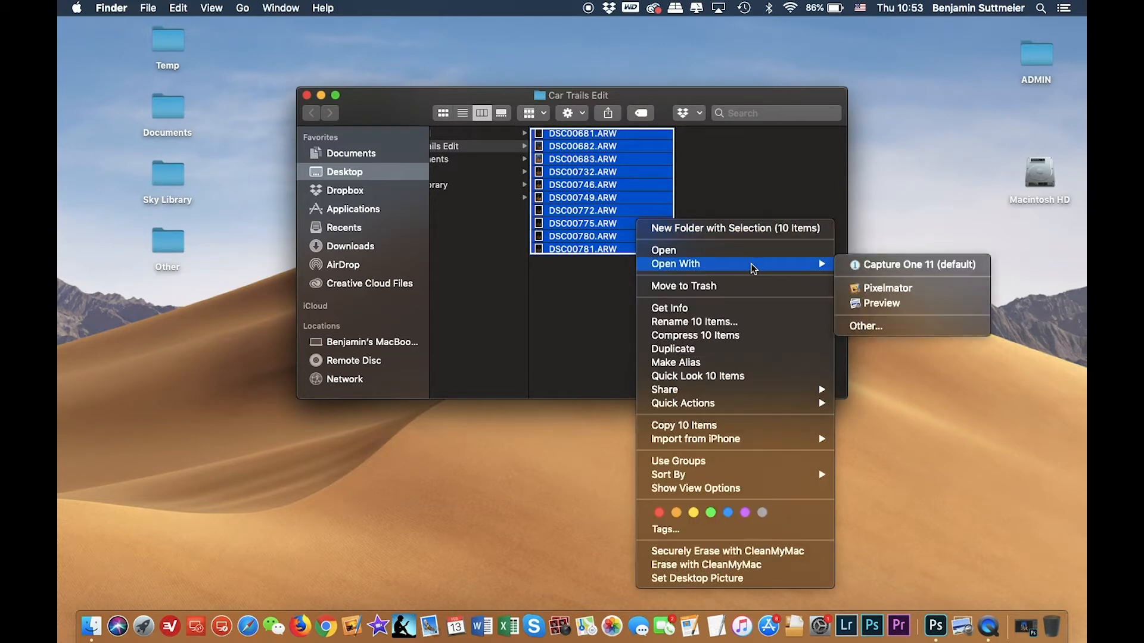
{"action": "left_click", "coordinate": [870, 326]}
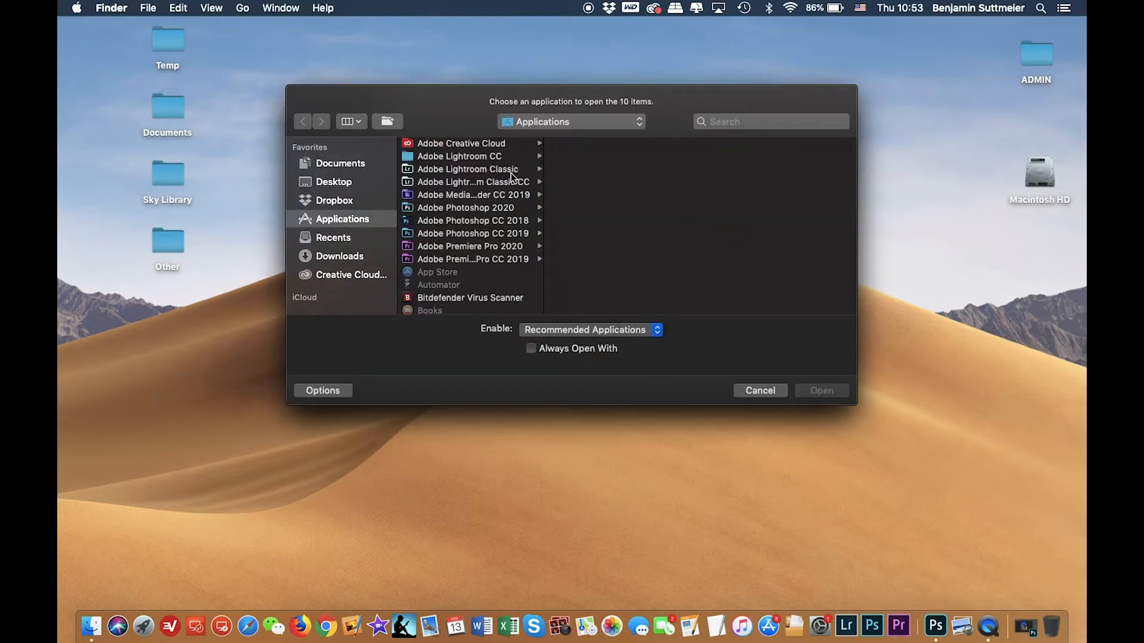
{"action": "left_click", "coordinate": [502, 171]}
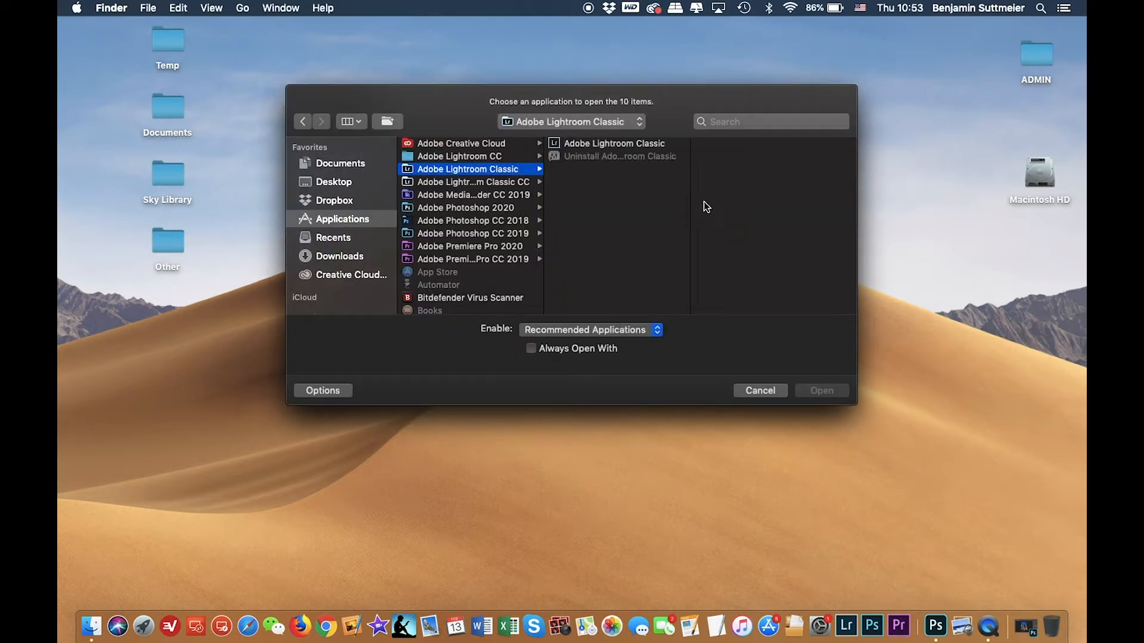
{"action": "left_click", "coordinate": [634, 144]}
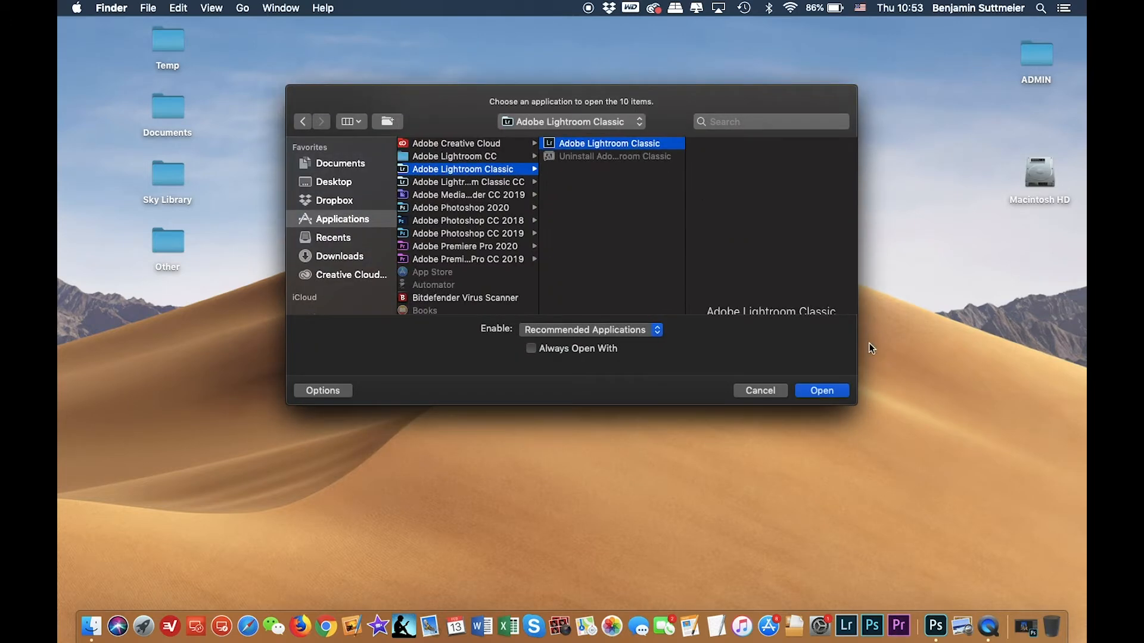
{"action": "key", "text": "Return"}
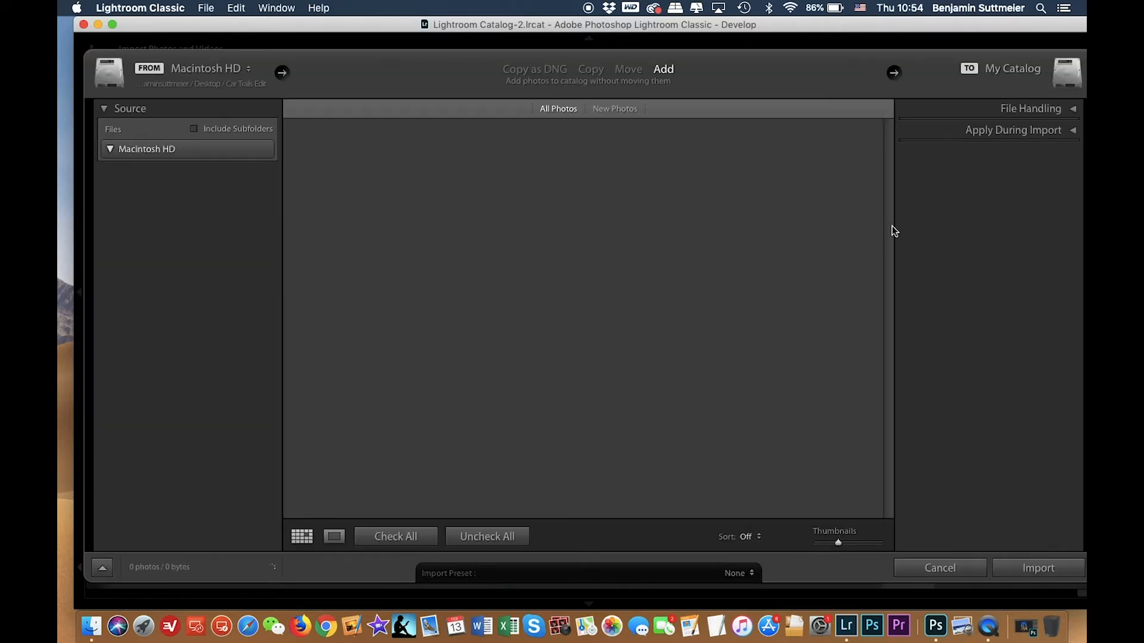
{"action": "left_click", "coordinate": [1042, 568]}
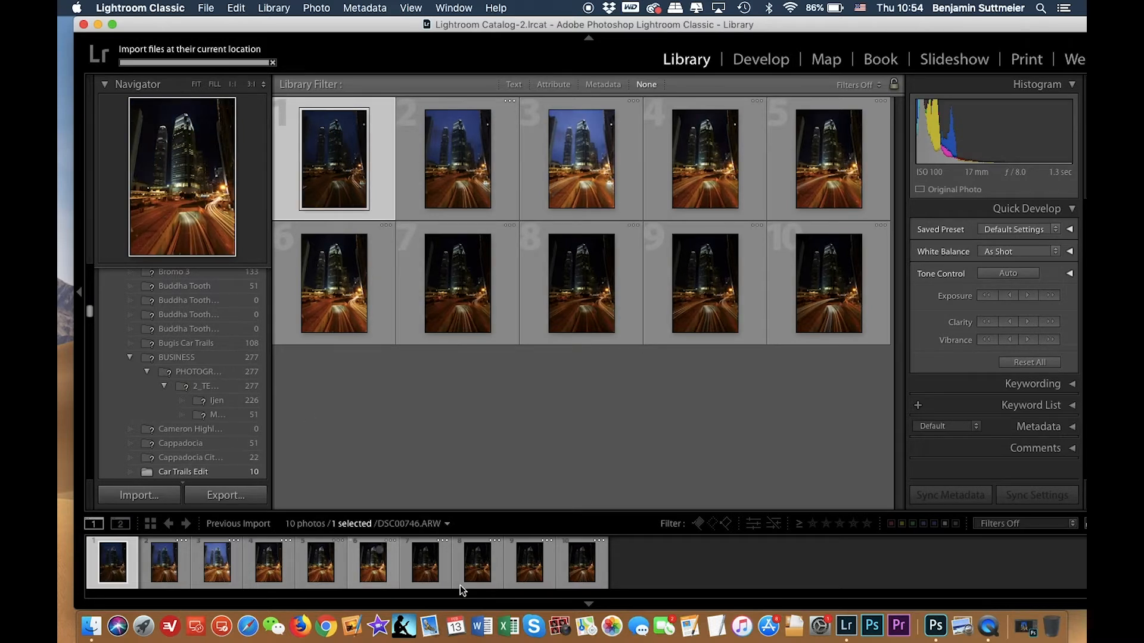
Select the first three exposures in the filmstrip and view DSC00681.ARW large.
{"action": "left_click", "coordinate": [216, 570], "text": "shift"}
{"action": "right_click", "coordinate": [215, 570]}
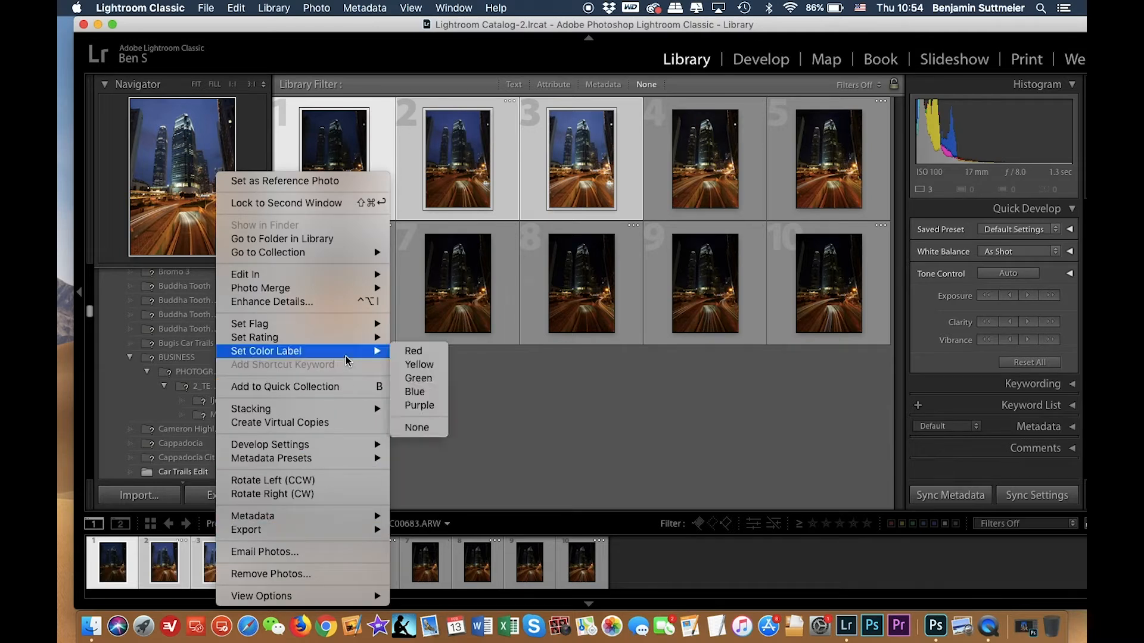
{"action": "left_click", "coordinate": [167, 567]}
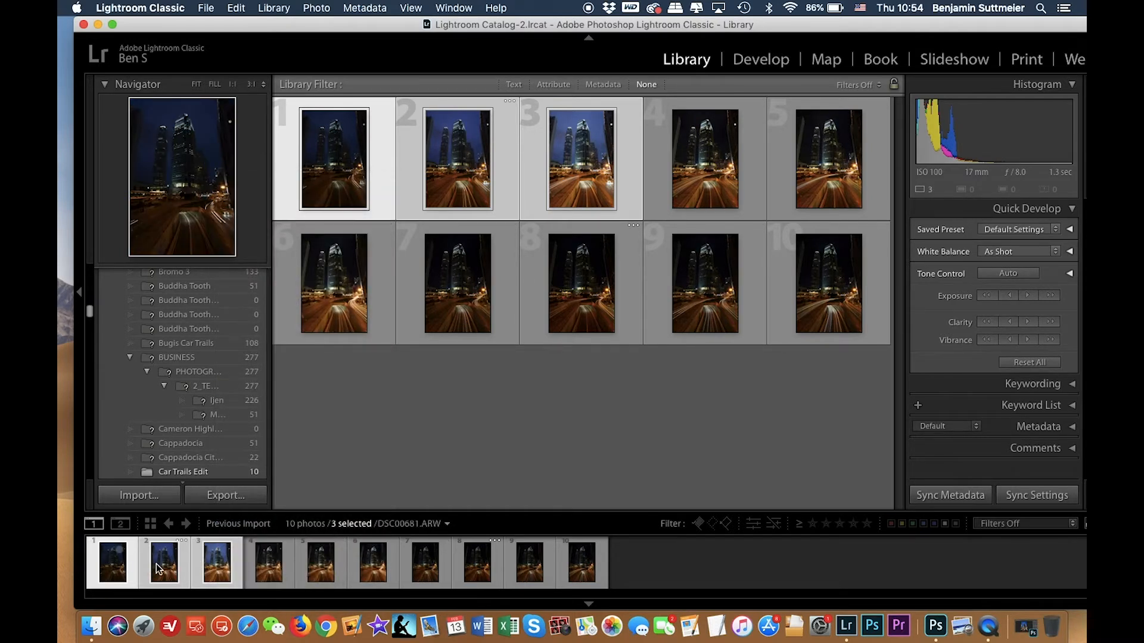
{"action": "double_click", "coordinate": [108, 567]}
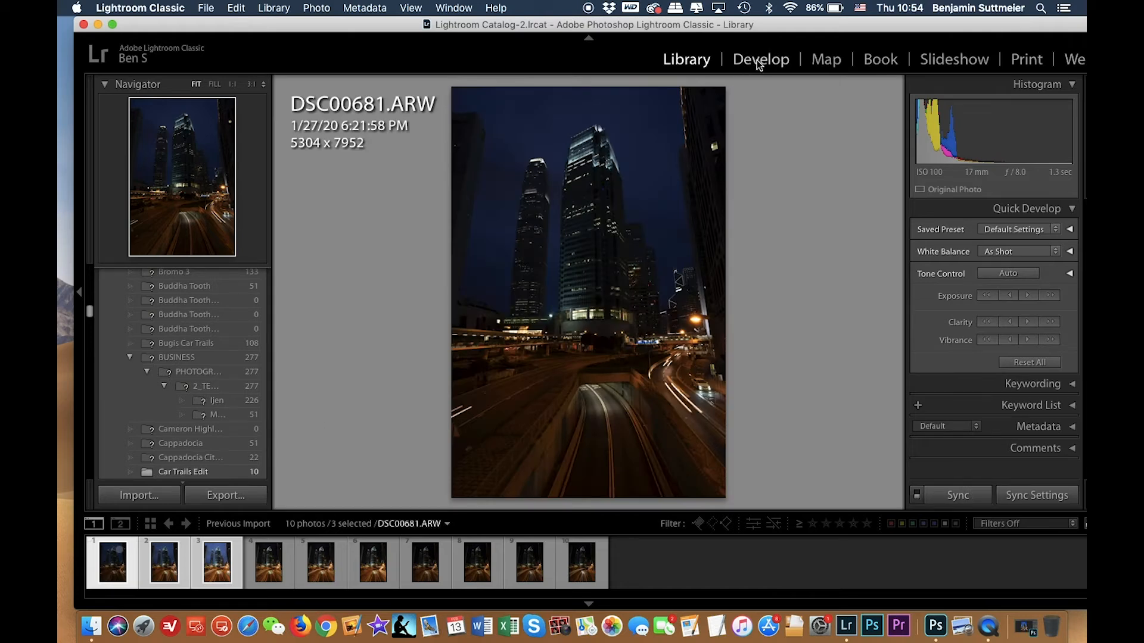
Switch to the Develop module with the first photo, DSC00681.ARW, selected.
{"action": "left_click", "coordinate": [758, 62]}
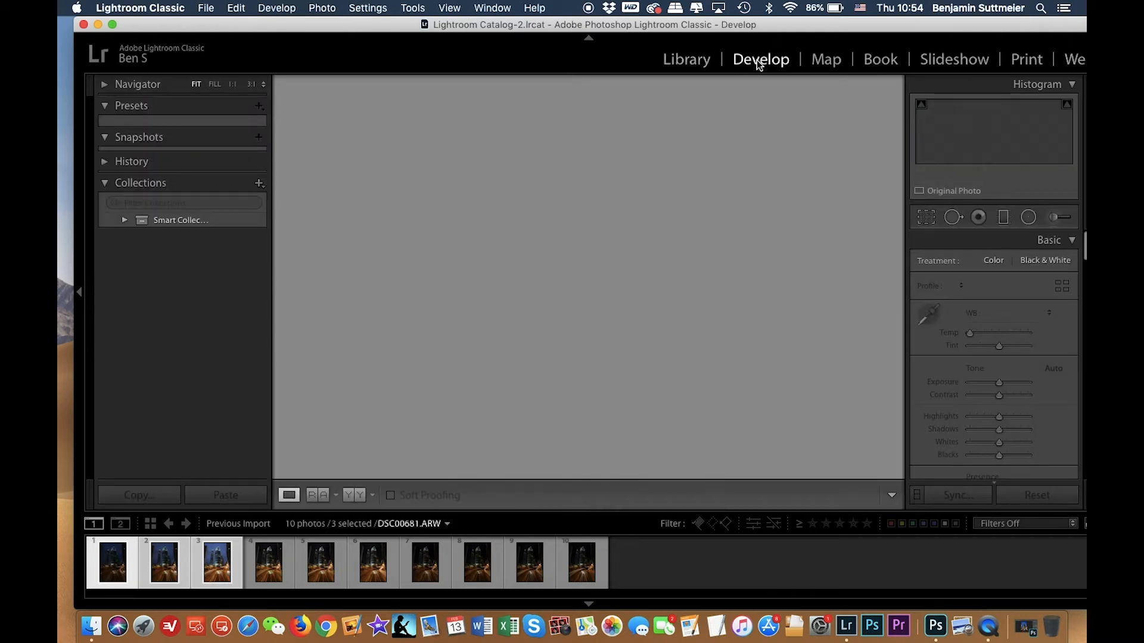
{"action": "left_click", "coordinate": [427, 557]}
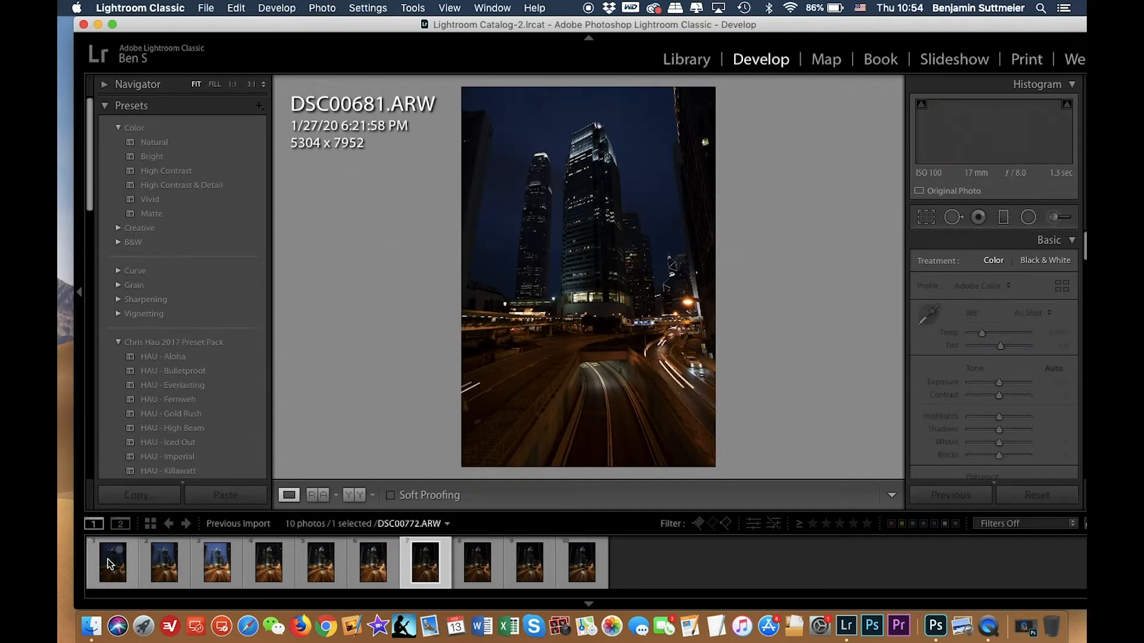
{"action": "left_click", "coordinate": [111, 563]}
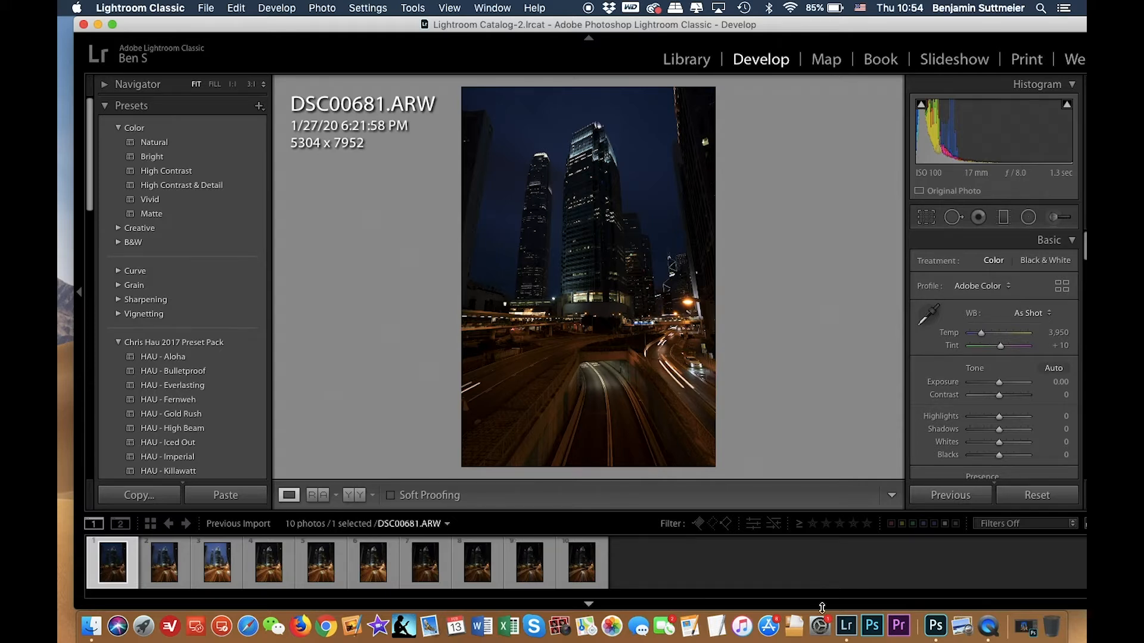
Step through the first few exposures to compare the car trails and sky in each.
{"action": "key", "text": "Right"}
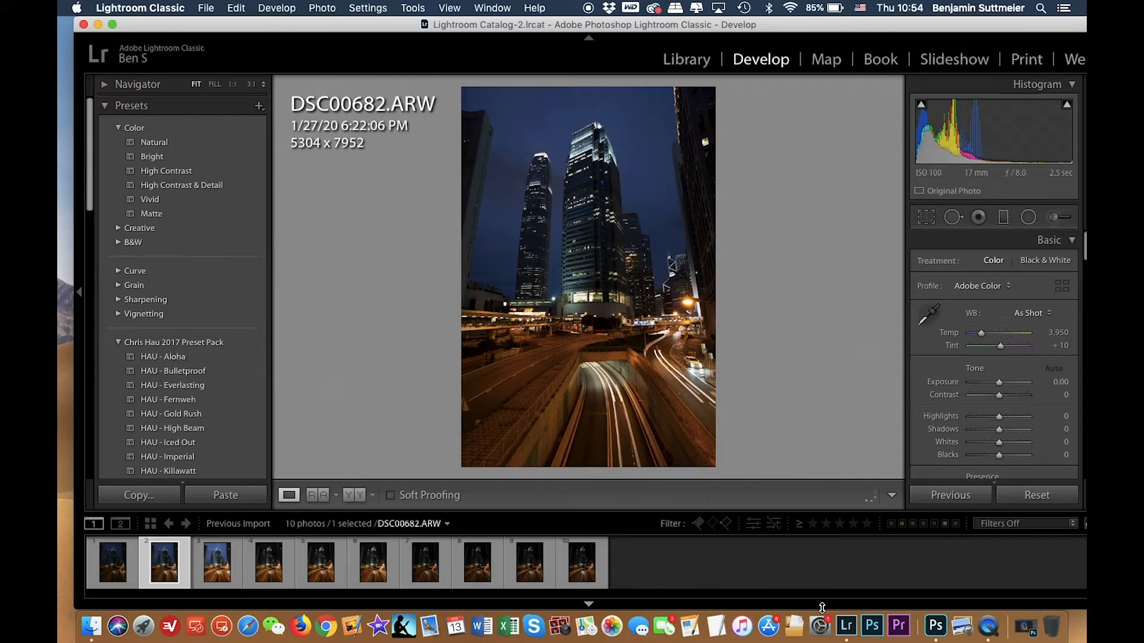
{"action": "key", "text": "Right"}
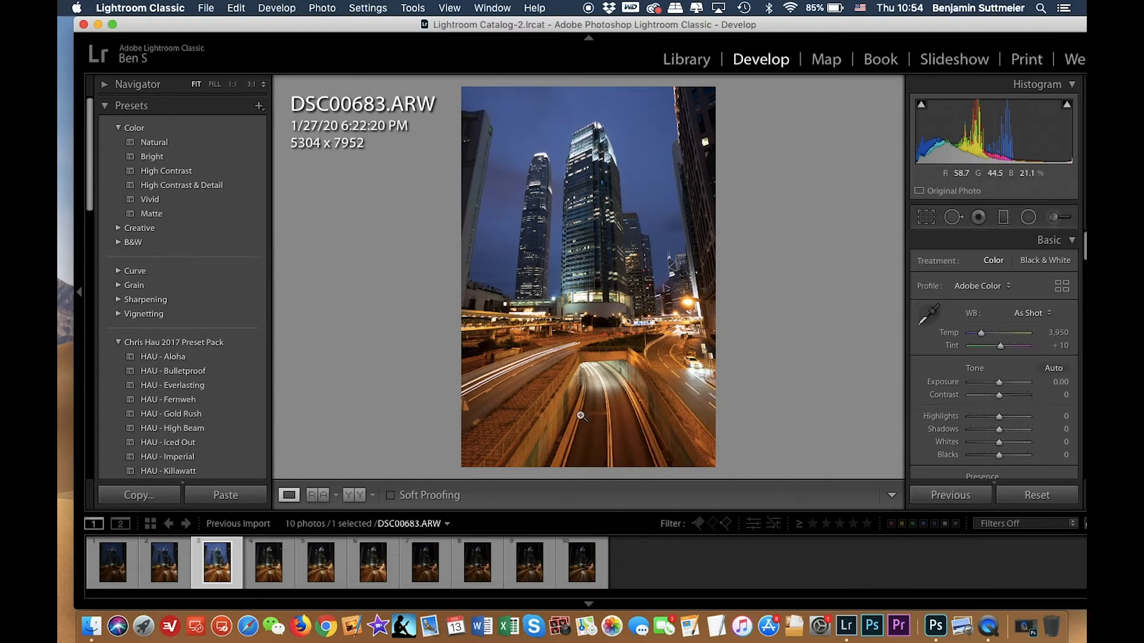
{"action": "key", "text": "Left"}
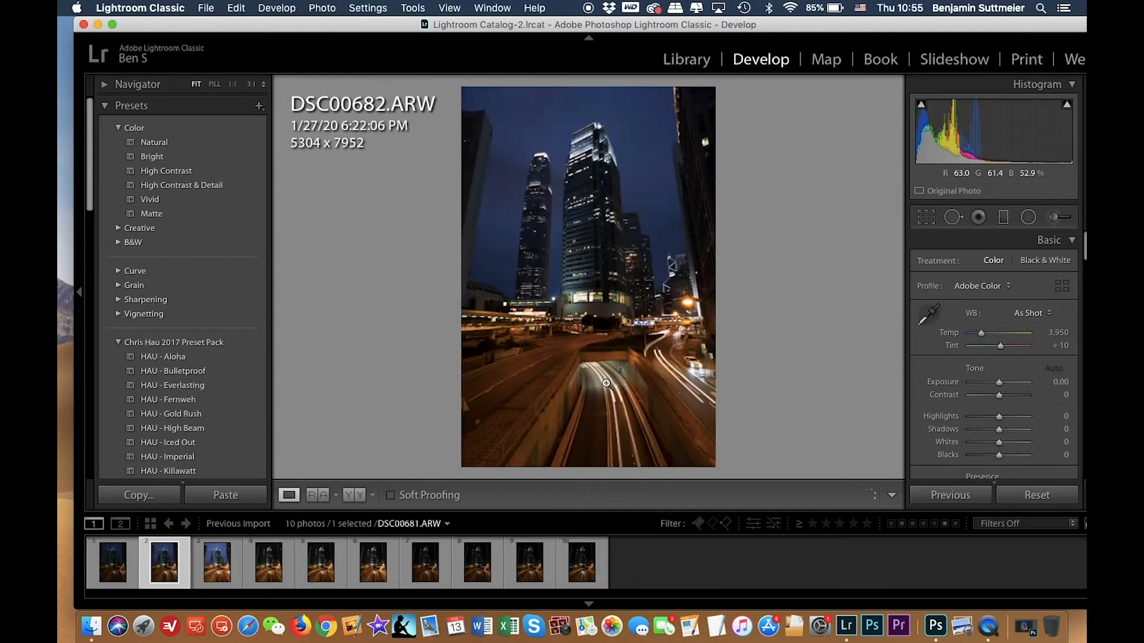
{"action": "key", "text": "Right"}
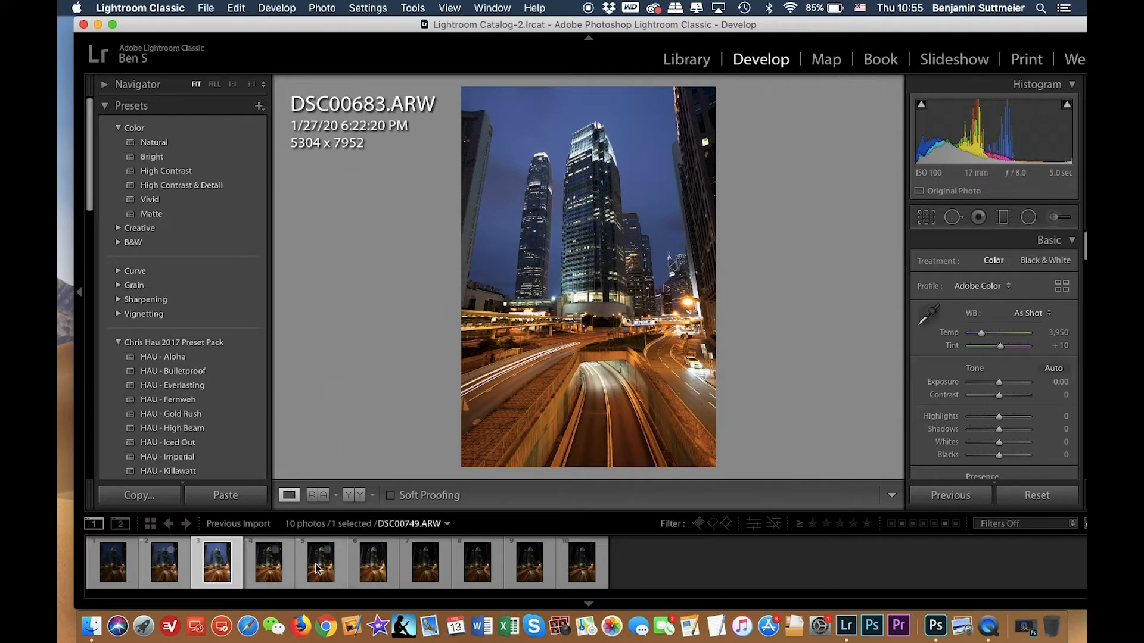
{"action": "left_click", "coordinate": [270, 574]}
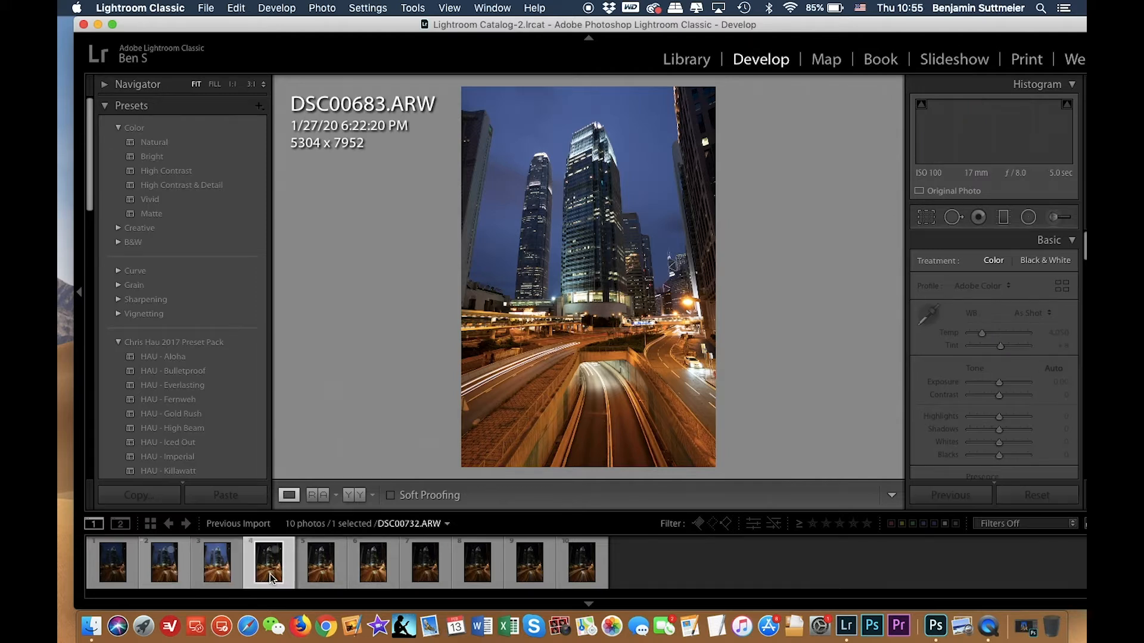
{"action": "left_click", "coordinate": [217, 571]}
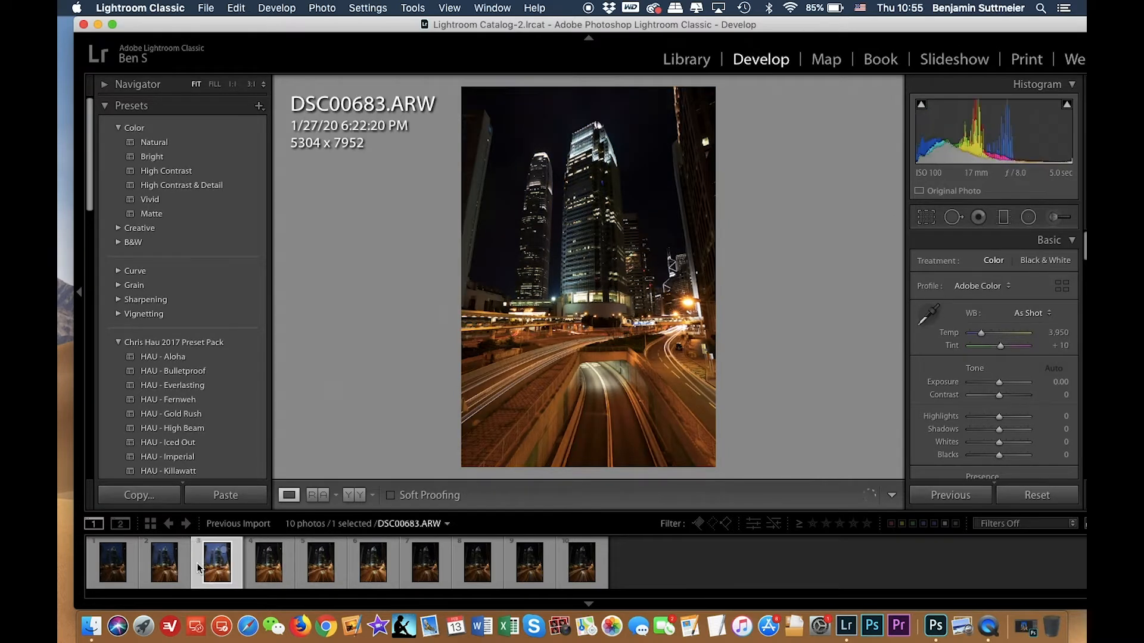
Select the first three photos and give them a Green color label.
{"action": "left_click", "coordinate": [110, 567], "text": "shift"}
{"action": "right_click", "coordinate": [111, 567]}
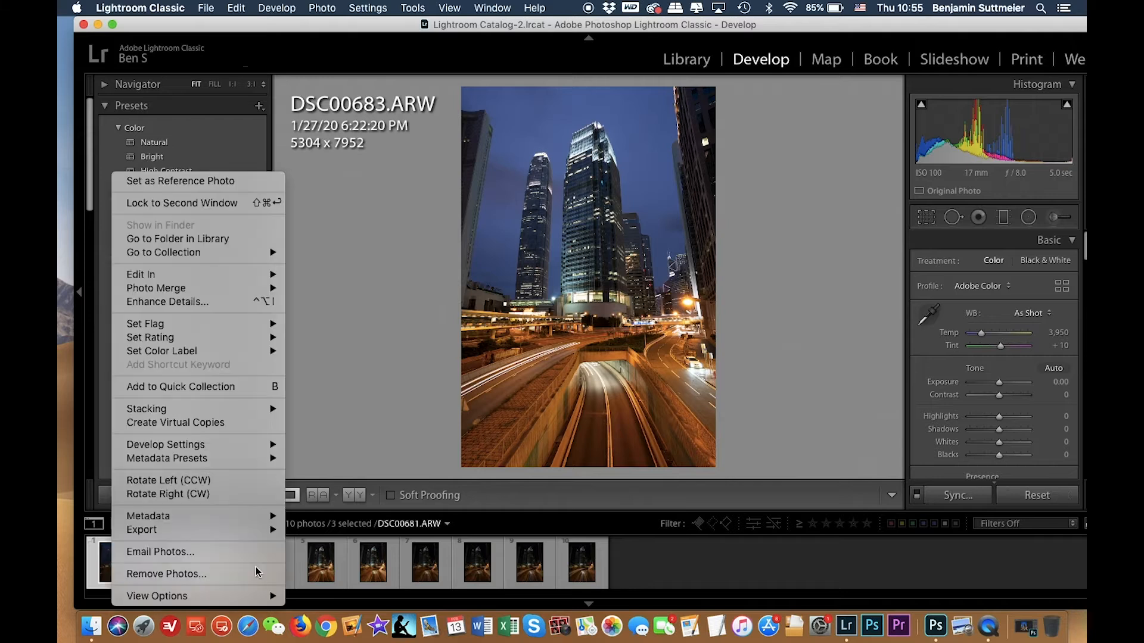
{"action": "mouse_move", "coordinate": [271, 352]}
{"action": "left_click", "coordinate": [333, 377]}
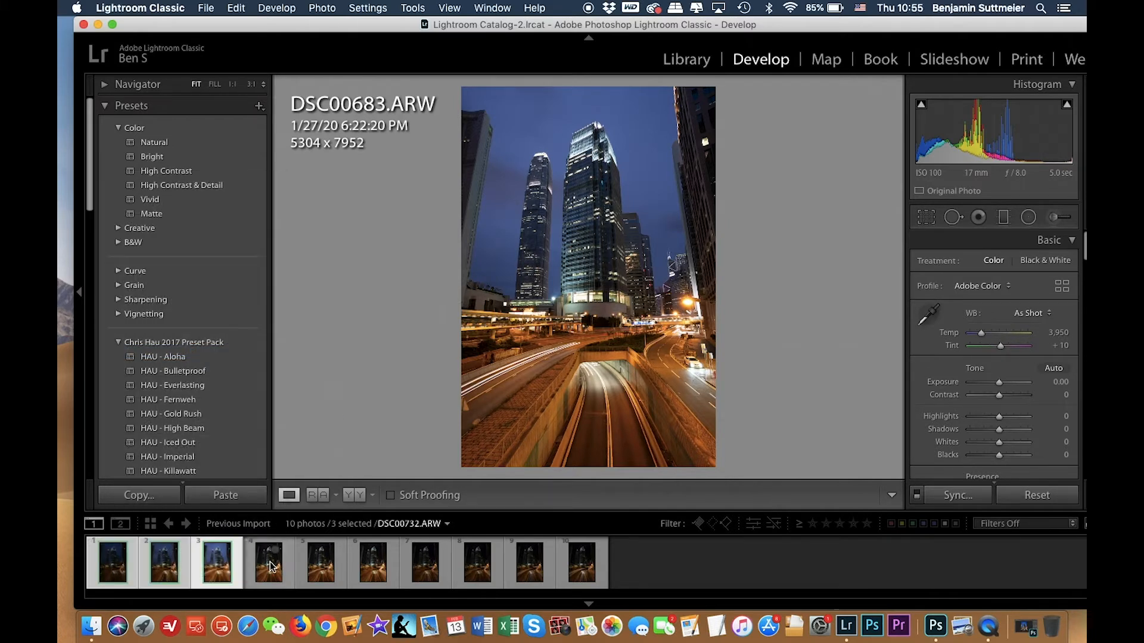
Step through the later exposures from DSC00732 onward to compare their car trails and darker sky.
{"action": "left_click", "coordinate": [266, 569]}
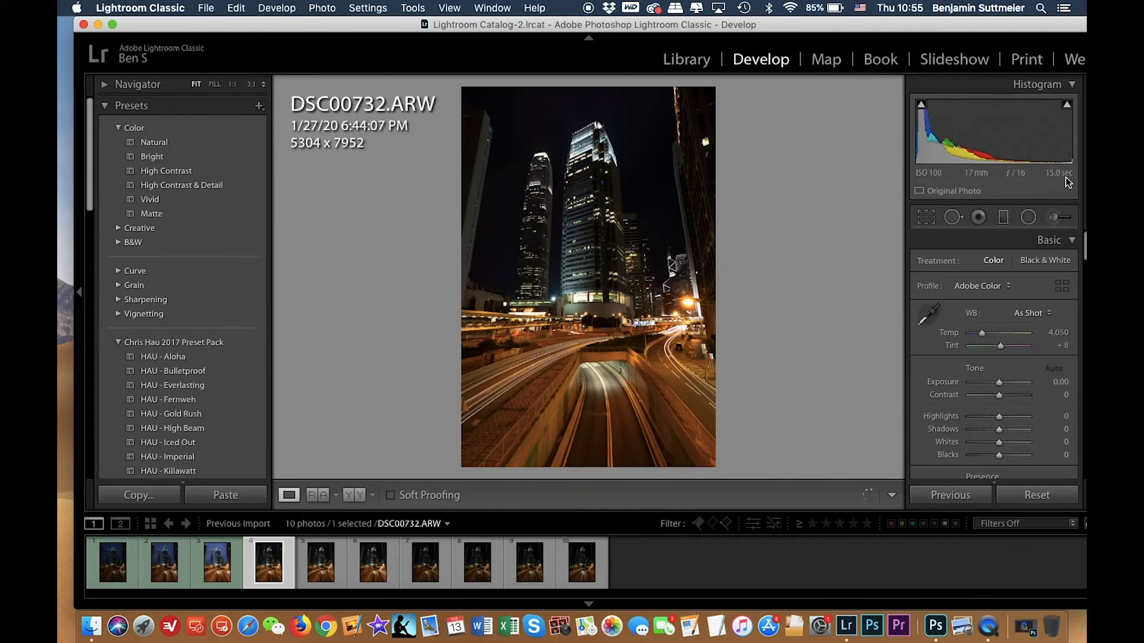
{"action": "key", "text": "Right"}
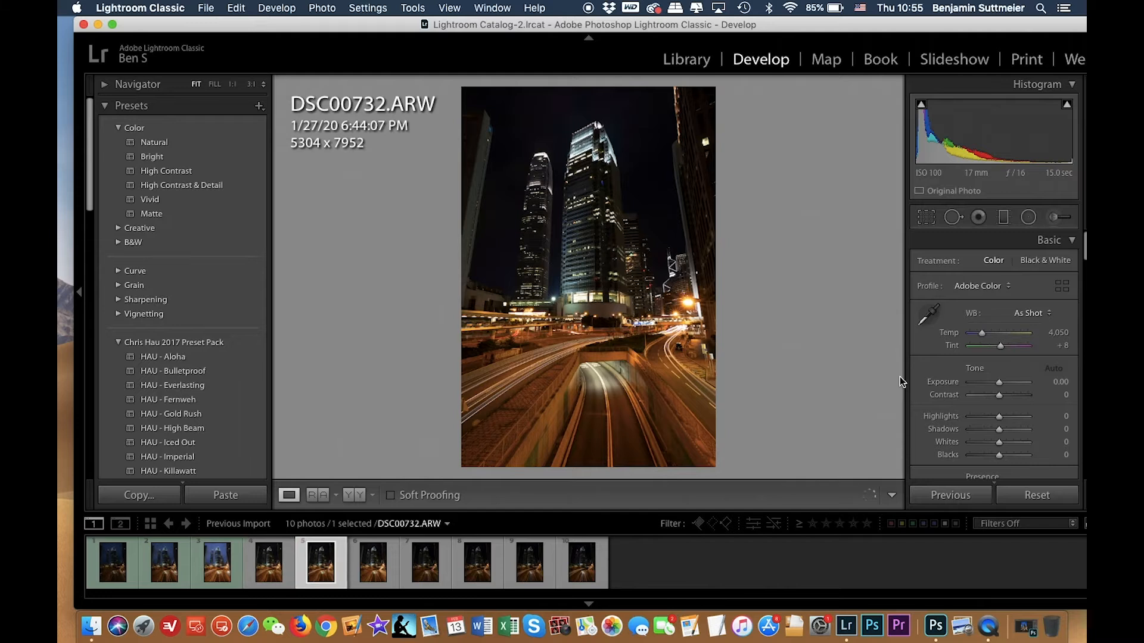
{"action": "key", "text": "Right"}
{"action": "key", "text": "Right"}
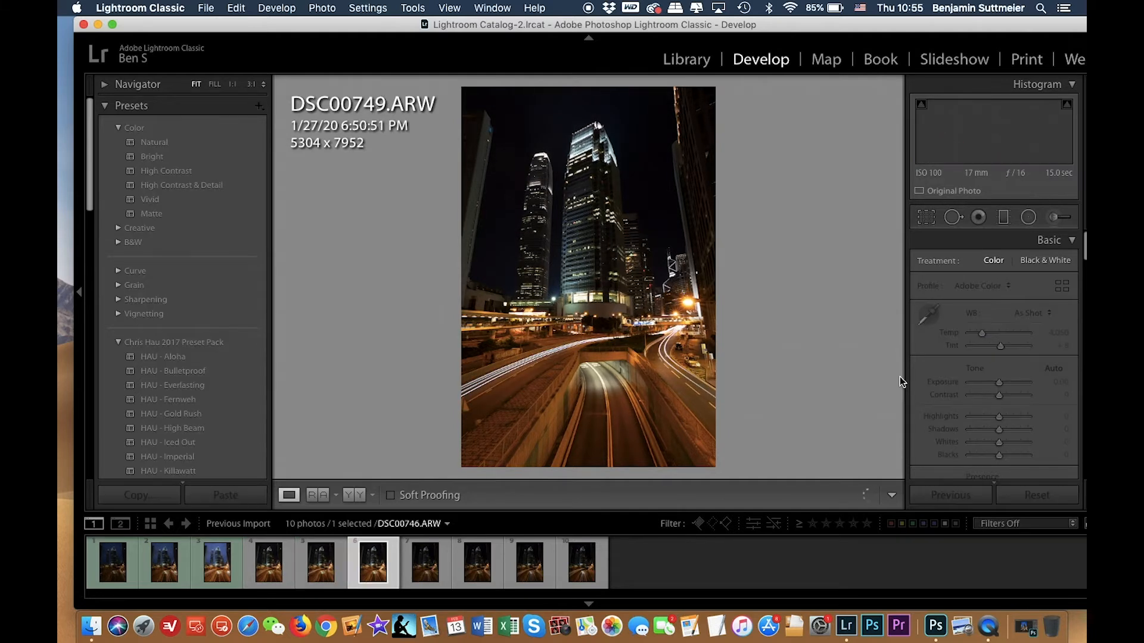
{"action": "key", "text": "Right"}
{"action": "key", "text": "Right"}
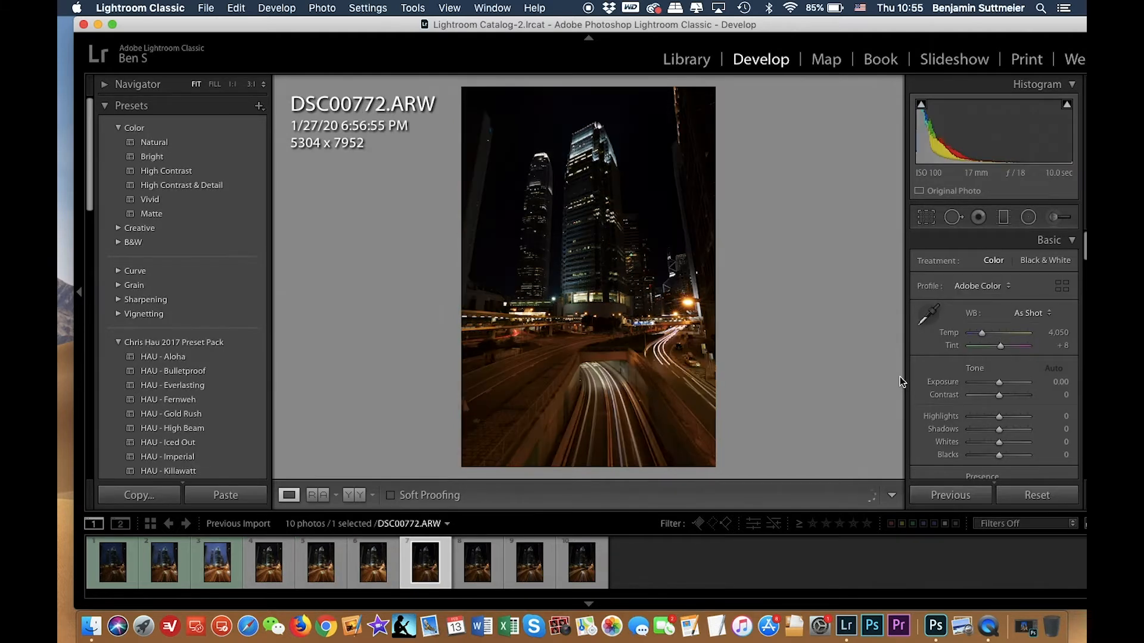
{"action": "key", "text": "Right"}
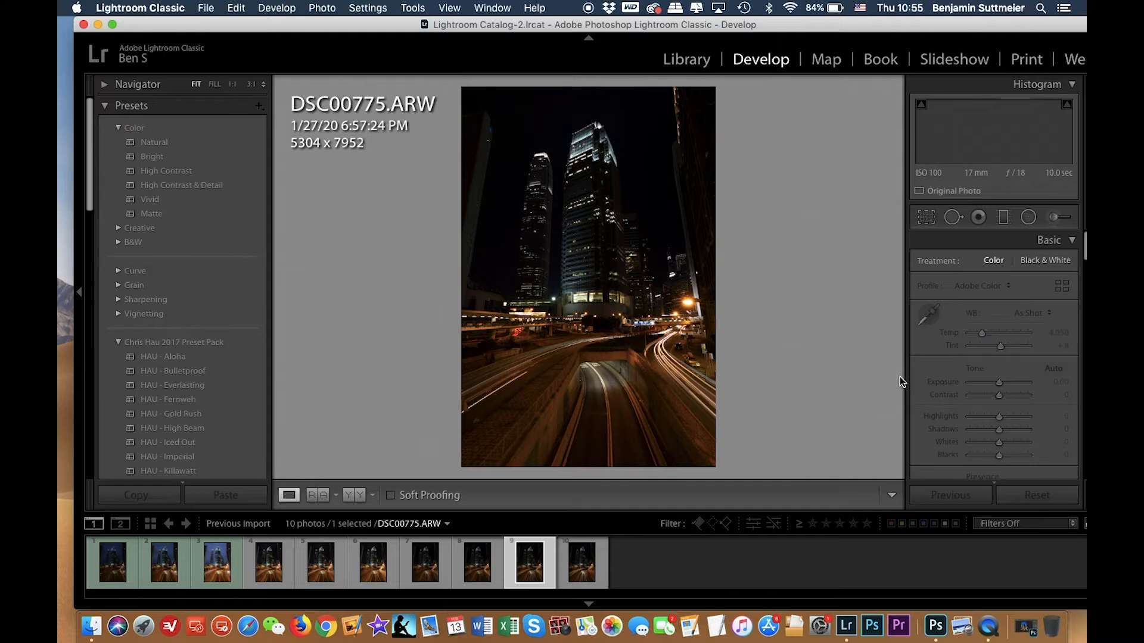
{"action": "key", "text": "Right"}
{"action": "left_click", "coordinate": [265, 567]}
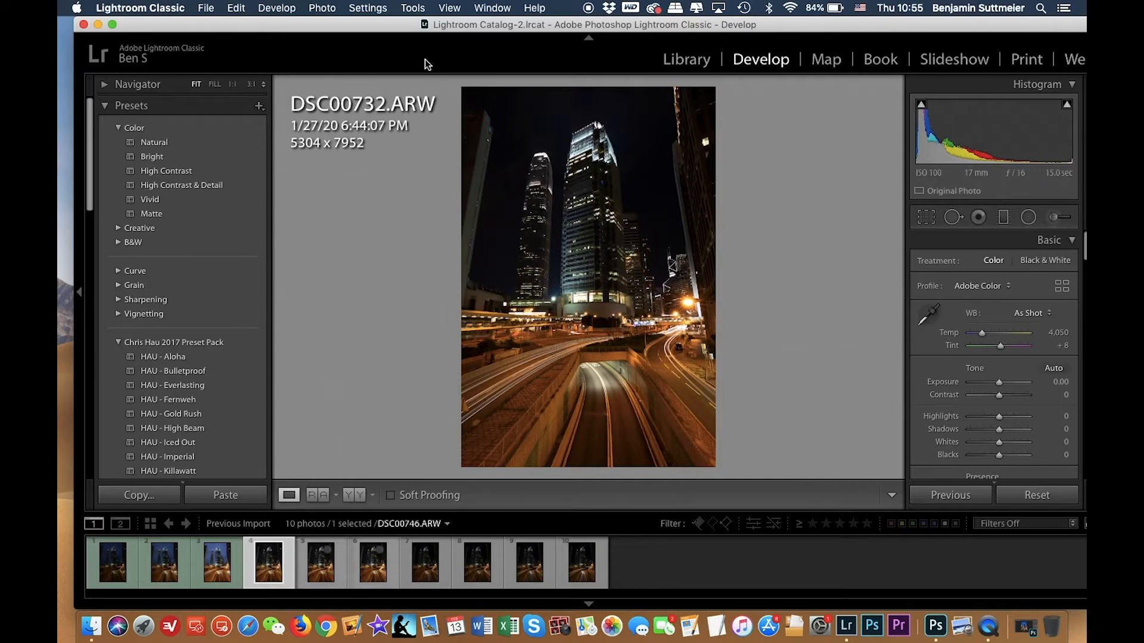
Compare the later exposures from DSC00746 to DSC00780 once more.
{"action": "left_click", "coordinate": [321, 573]}
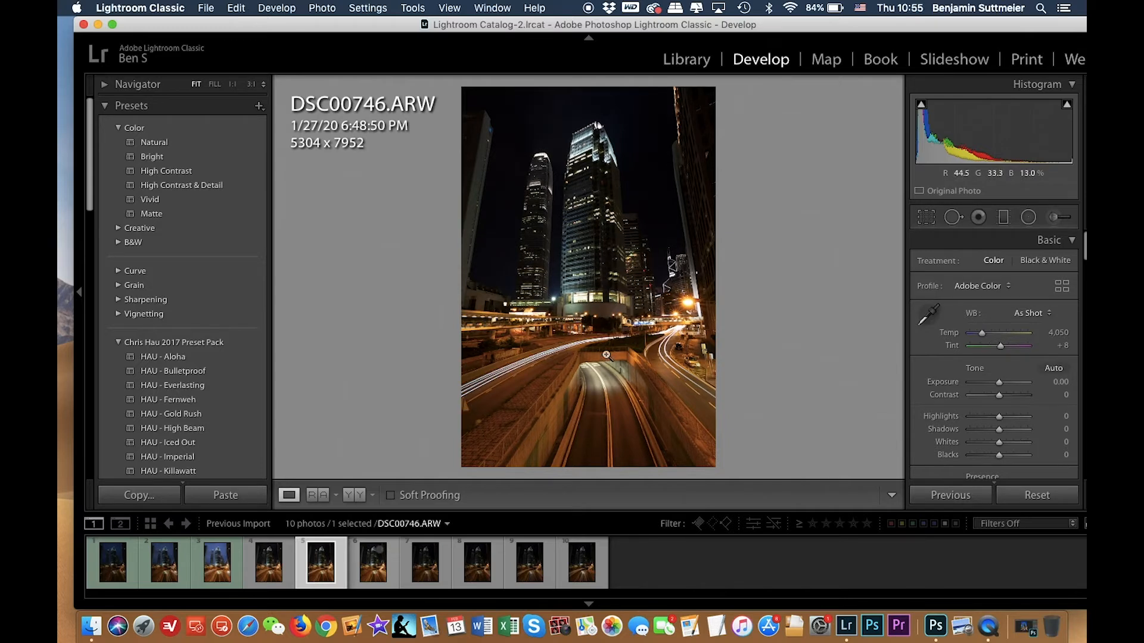
{"action": "key", "text": "Right"}
{"action": "key", "text": "Right"}
{"action": "key", "text": "Right"}
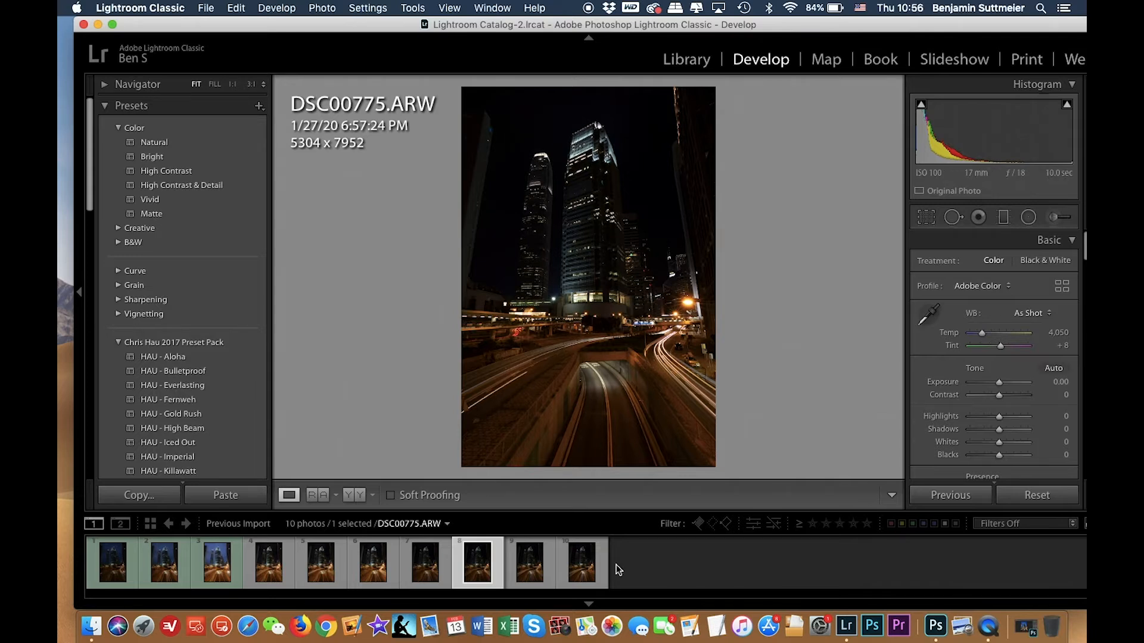
{"action": "key", "text": "Right"}
{"action": "key", "text": "Right"}
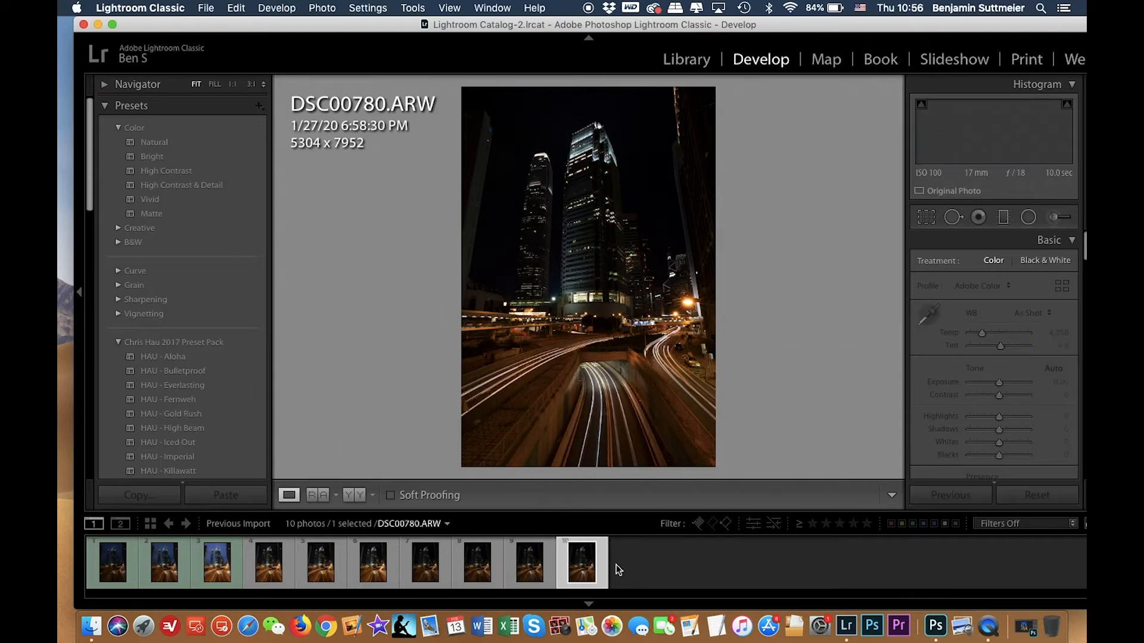
{"action": "key", "text": "Left"}
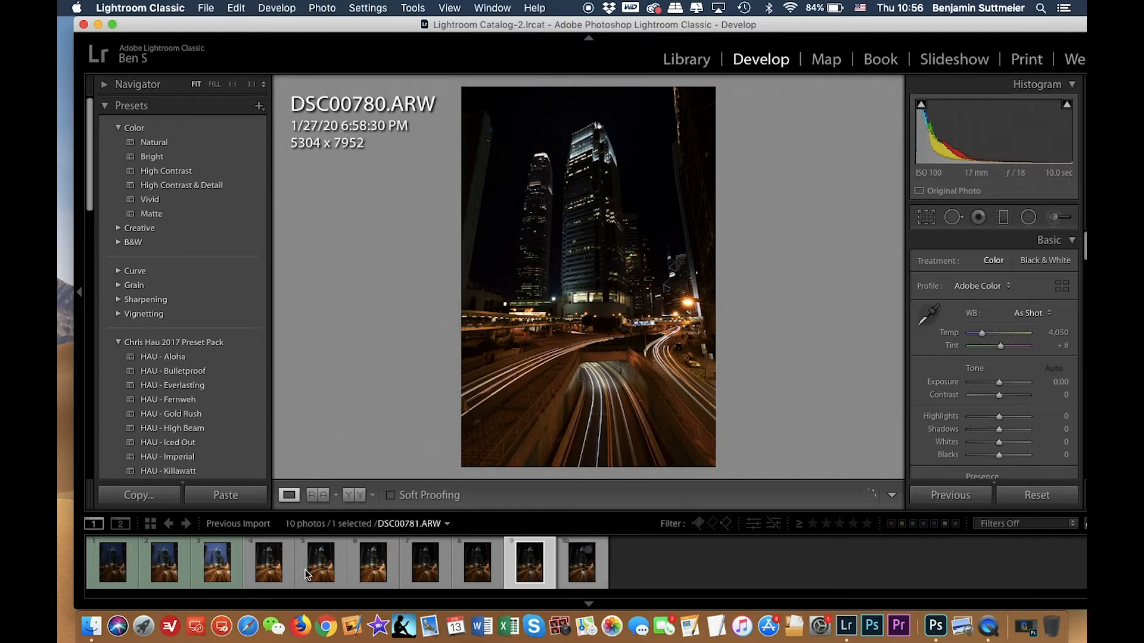
{"action": "left_click", "coordinate": [271, 563]}
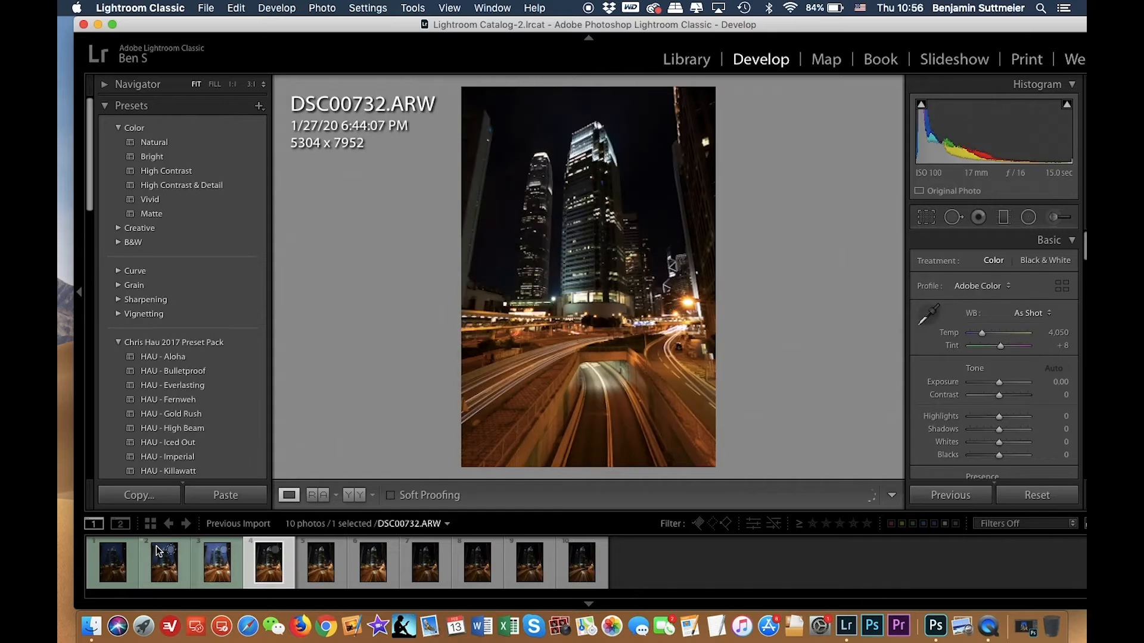
Select DSC00683 and set its Exposure to +0.40.
{"action": "left_click", "coordinate": [215, 566]}
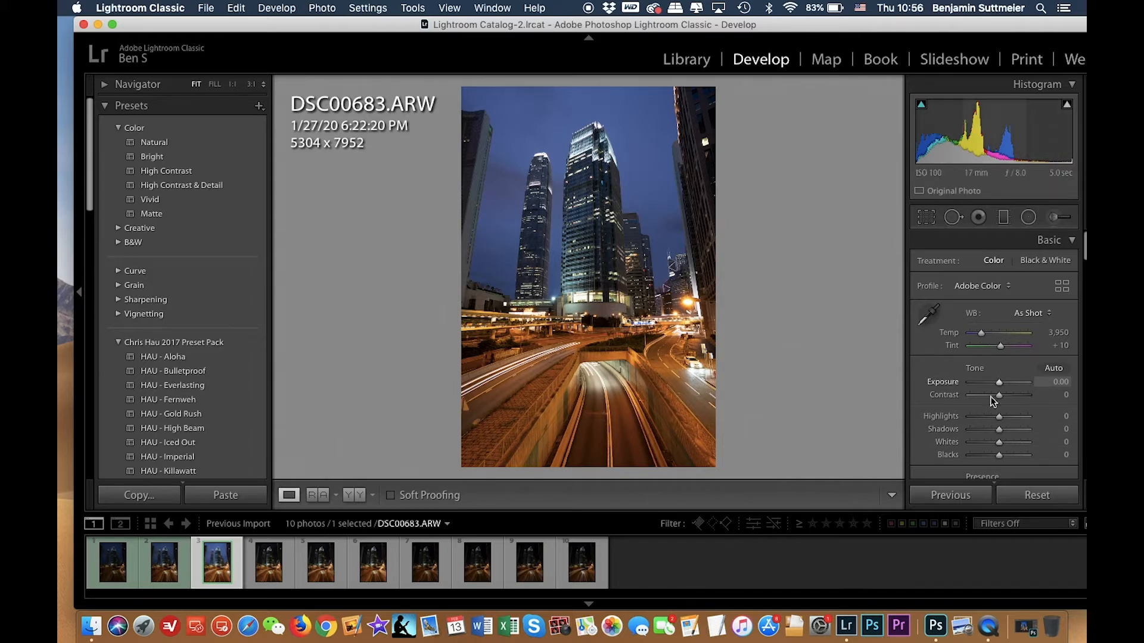
{"action": "left_click_drag", "start_coordinate": [999, 382], "coordinate": [1002, 382]}
{"action": "left_click", "coordinate": [1050, 384]}
{"action": "key", "text": "BackSpace"}
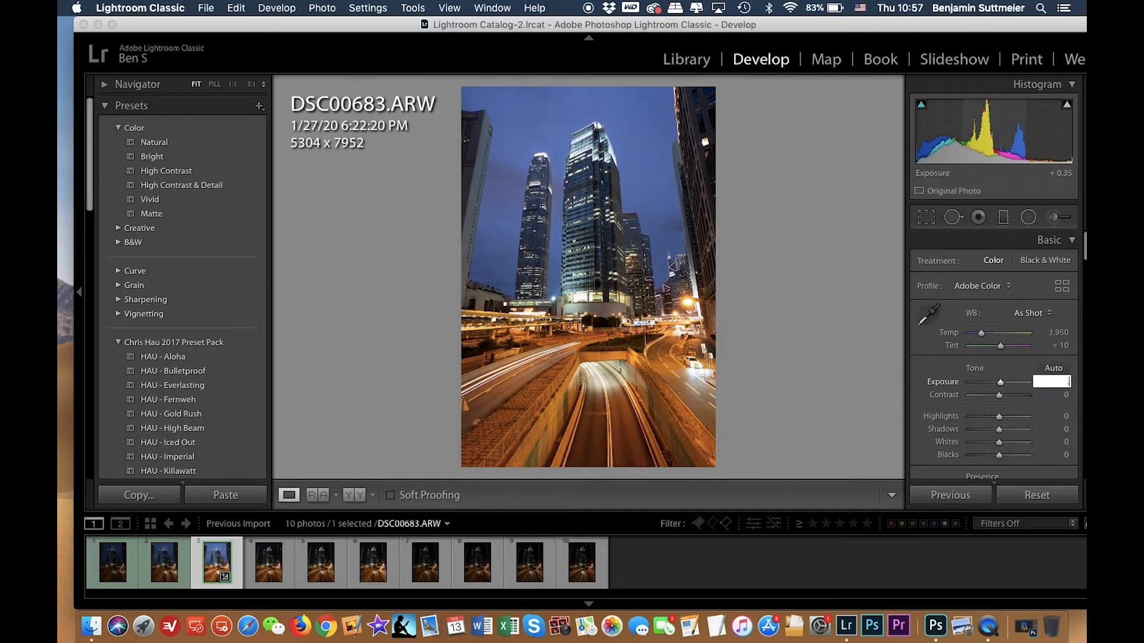
{"action": "type", "text": ".4"}
{"action": "key", "text": "Return"}
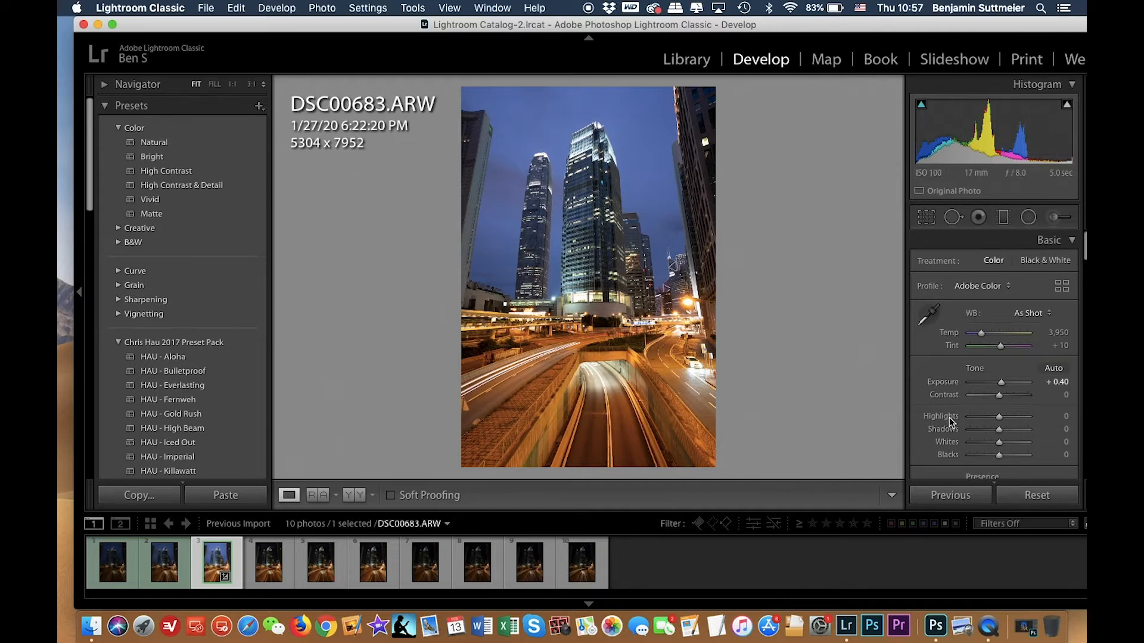
Set Highlights to -50 and Shadows to +40 on DSC00683.
{"action": "left_click_drag", "start_coordinate": [998, 418], "coordinate": [981, 416]}
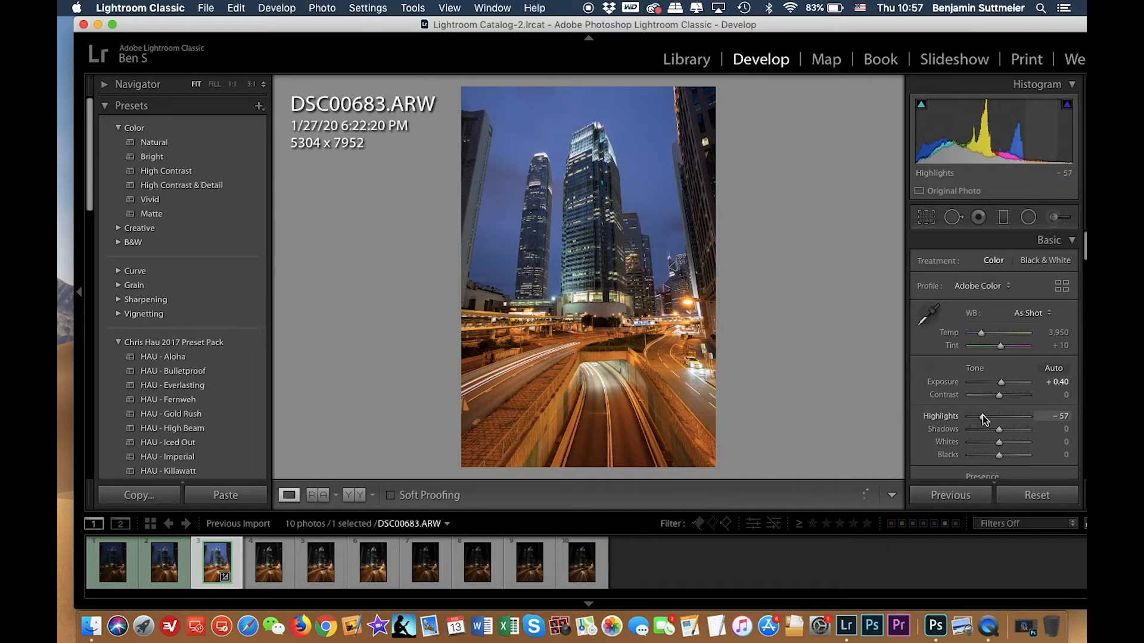
{"action": "left_click", "coordinate": [1050, 416]}
{"action": "type", "text": "- 50"}
{"action": "key", "text": "Return"}
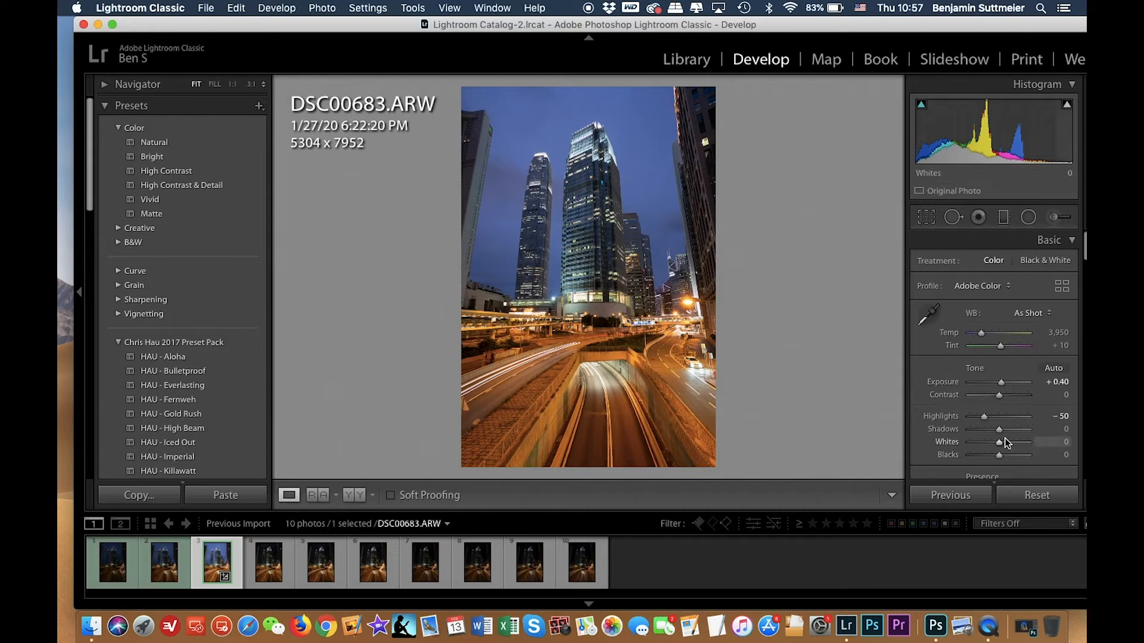
{"action": "left_click_drag", "start_coordinate": [999, 432], "coordinate": [1010, 431]}
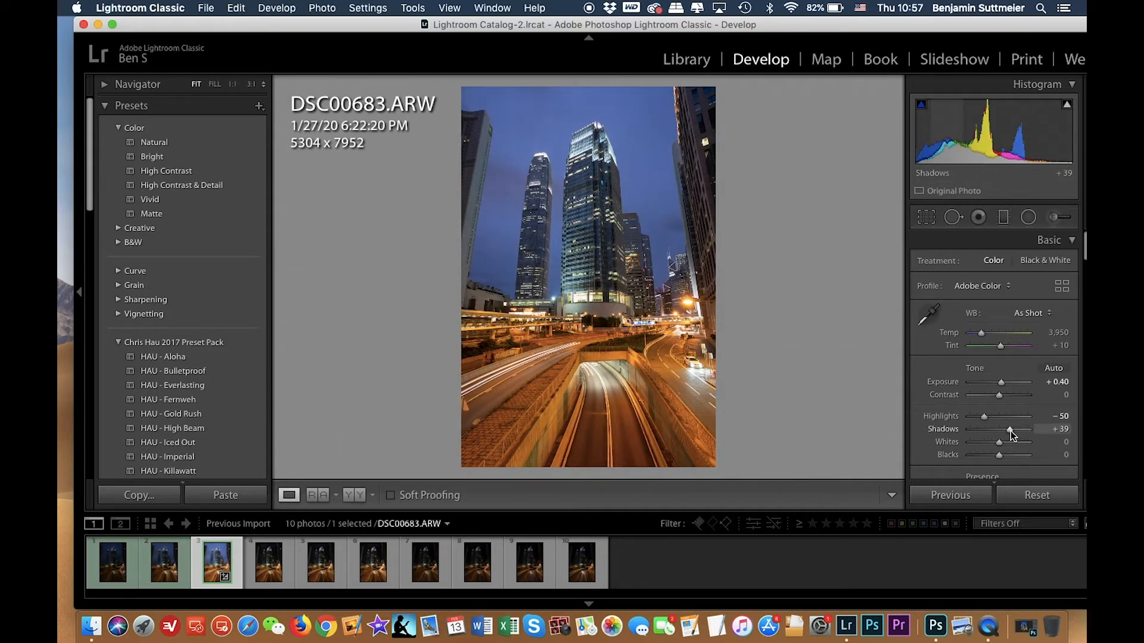
{"action": "left_click", "coordinate": [1060, 429]}
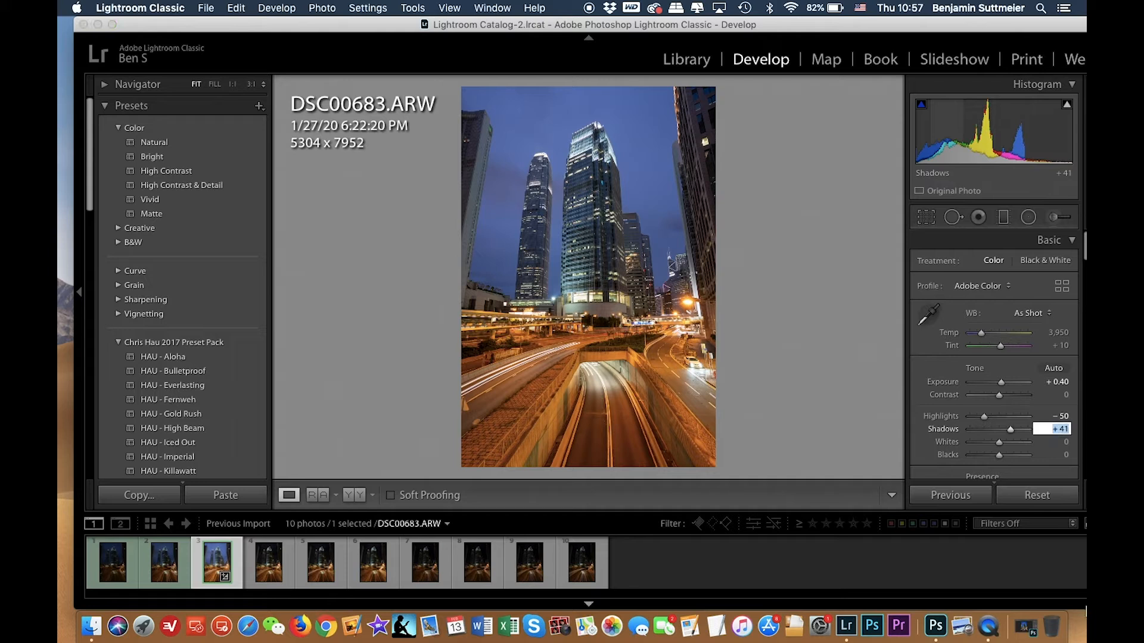
{"action": "type", "text": "40"}
{"action": "key", "text": "Return"}
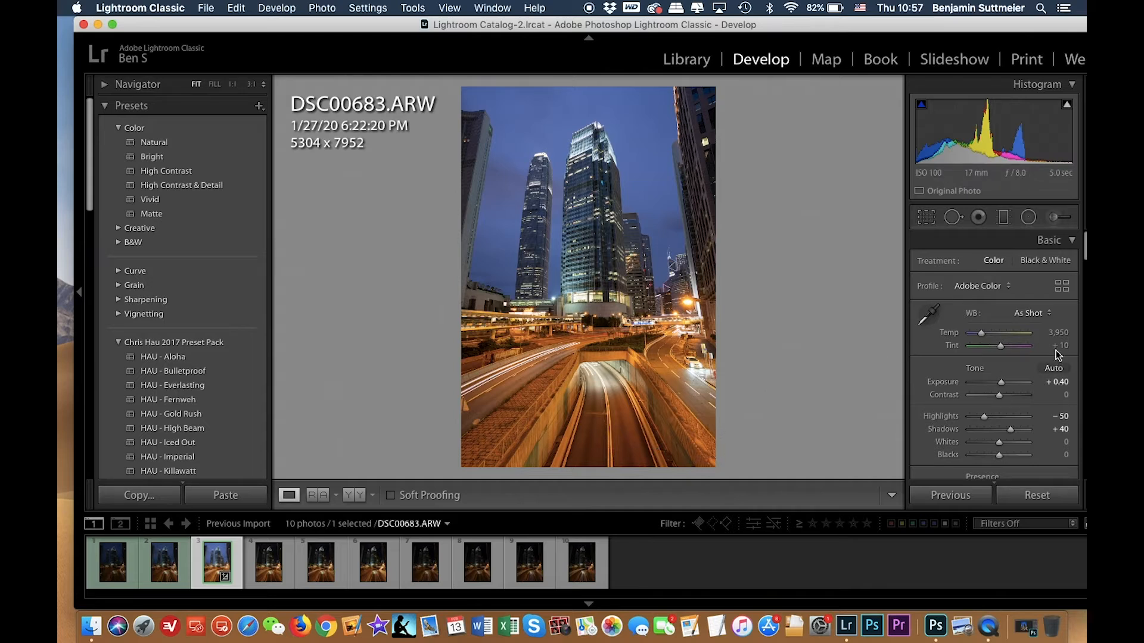
Set the white balance Temp to 3,800 and raise Contrast to +6.
{"action": "left_click", "coordinate": [1062, 333]}
{"action": "type", "text": "3800"}
{"action": "key", "text": "Return"}
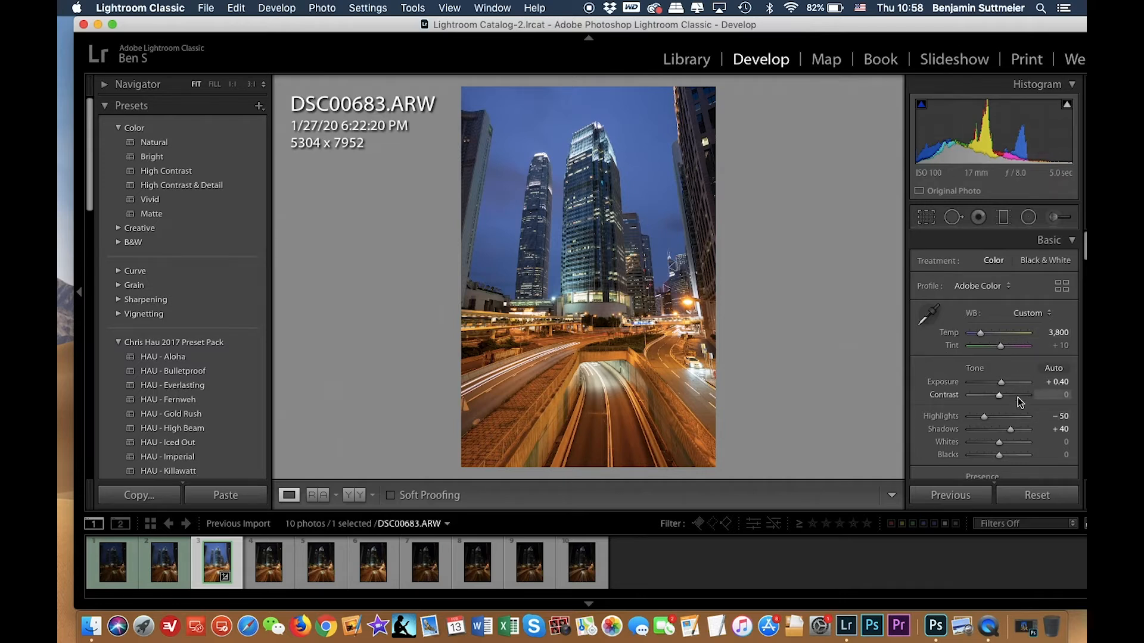
{"action": "left_click_drag", "start_coordinate": [999, 395], "coordinate": [1002, 395]}
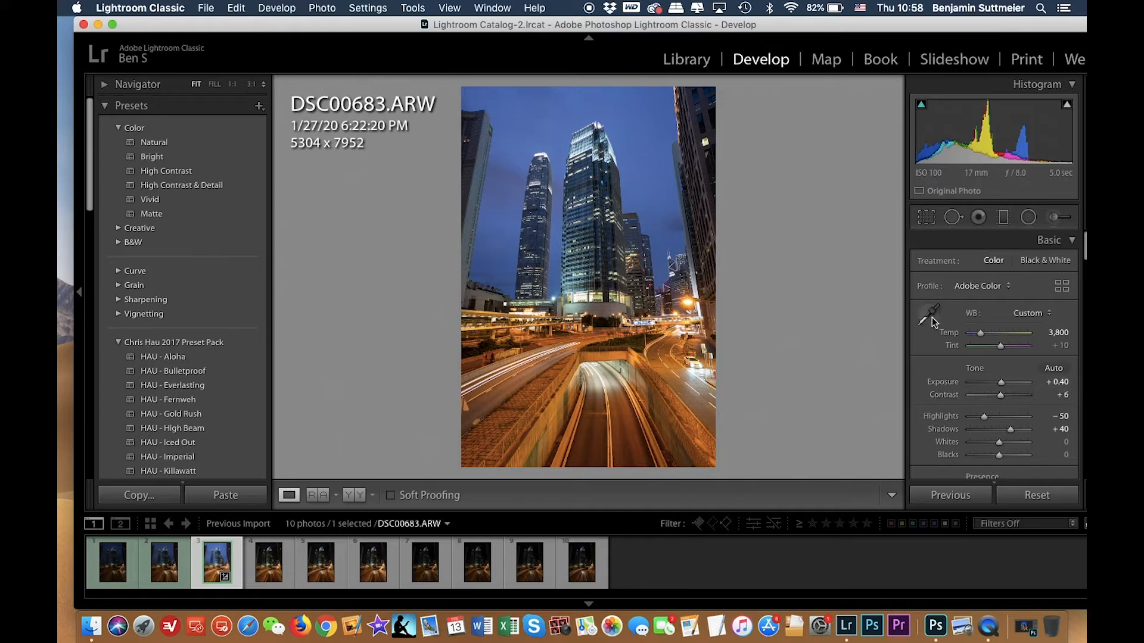
Set Dehaze to +8 after trying it at full strength.
{"action": "scroll", "coordinate": [975, 356], "scroll_direction": "down", "scroll_amount": 5}
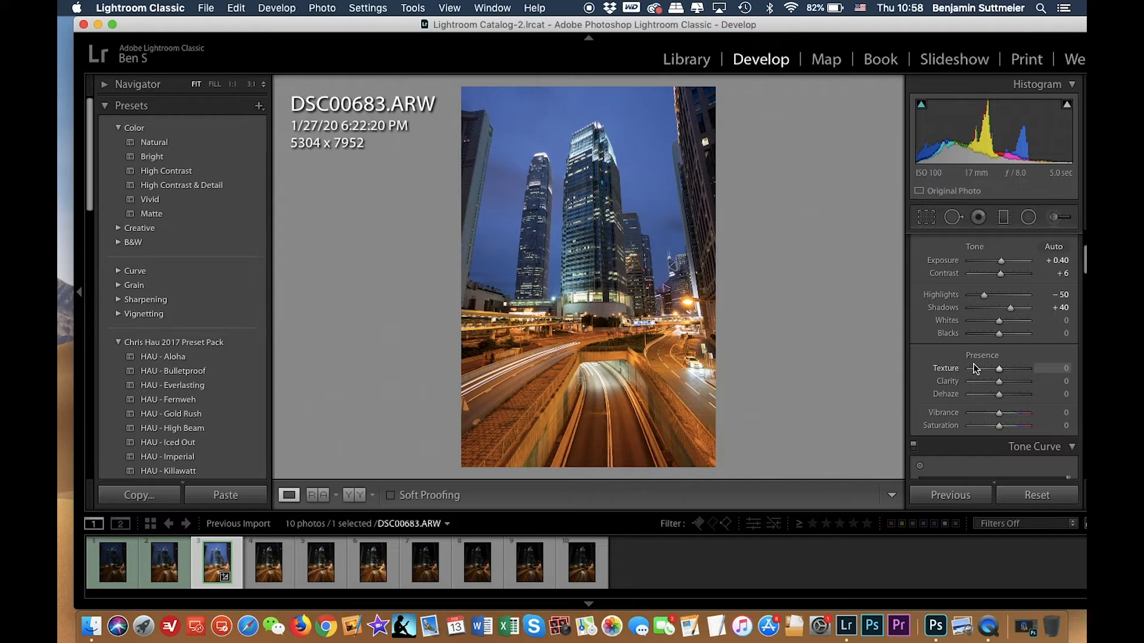
{"action": "scroll", "coordinate": [975, 369], "scroll_direction": "down", "scroll_amount": 2}
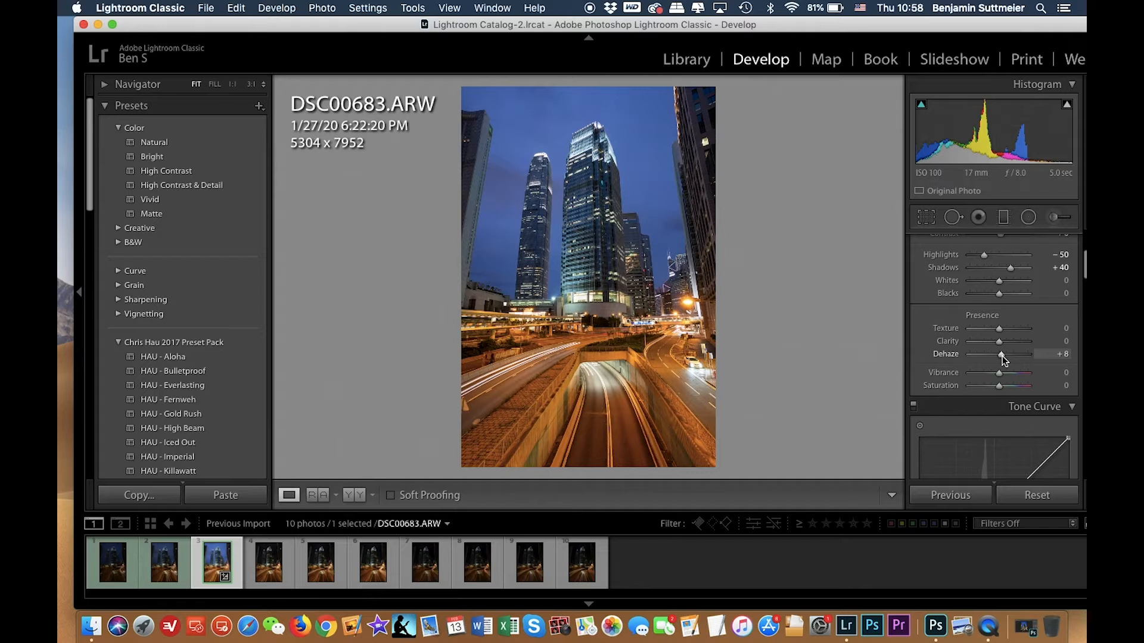
{"action": "left_click_drag", "start_coordinate": [1003, 355], "coordinate": [1039, 355]}
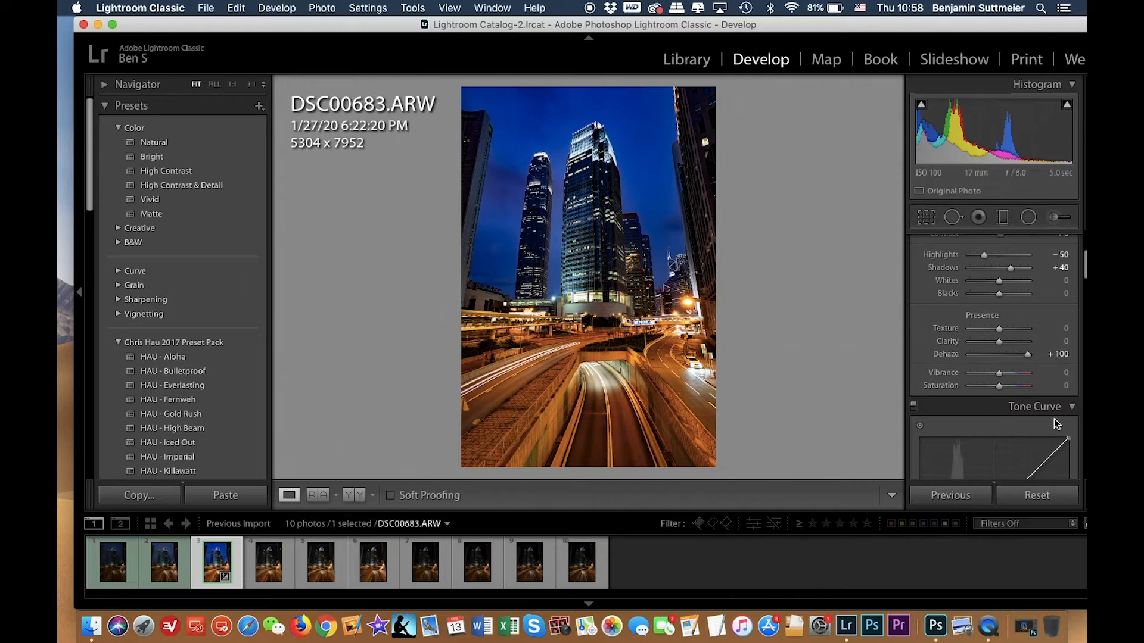
{"action": "left_click_drag", "start_coordinate": [1028, 355], "coordinate": [1002, 353]}
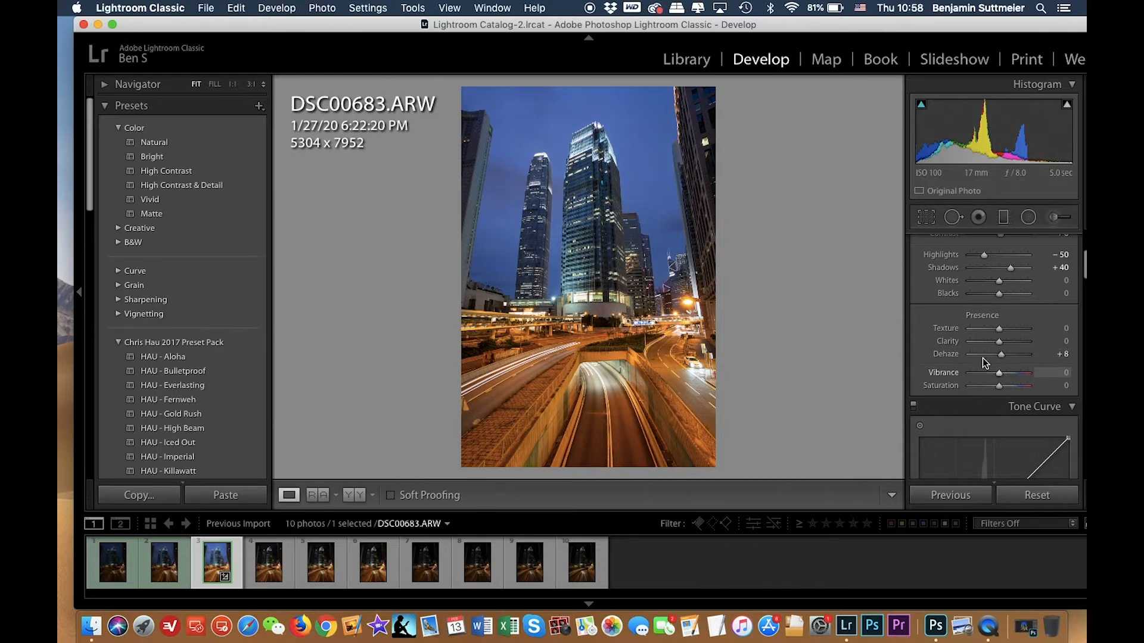
Set Noise Reduction Luminance to 10.
{"action": "scroll", "coordinate": [971, 409], "scroll_direction": "down", "scroll_amount": 3}
{"action": "scroll", "coordinate": [972, 413], "scroll_direction": "down", "scroll_amount": 10}
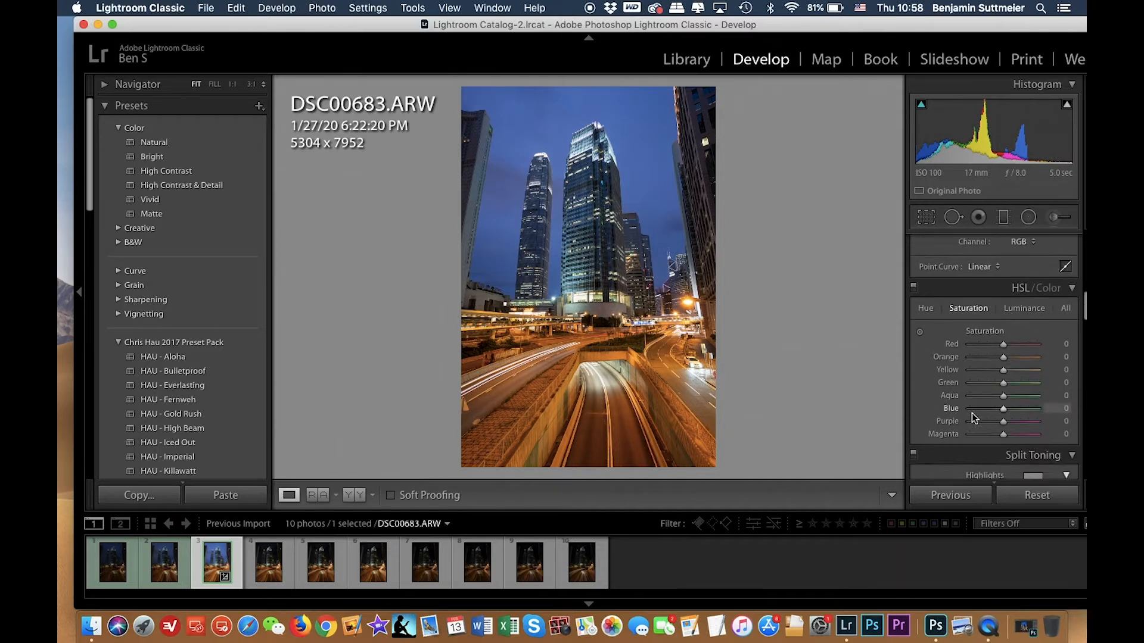
{"action": "scroll", "coordinate": [977, 393], "scroll_direction": "down", "scroll_amount": 8}
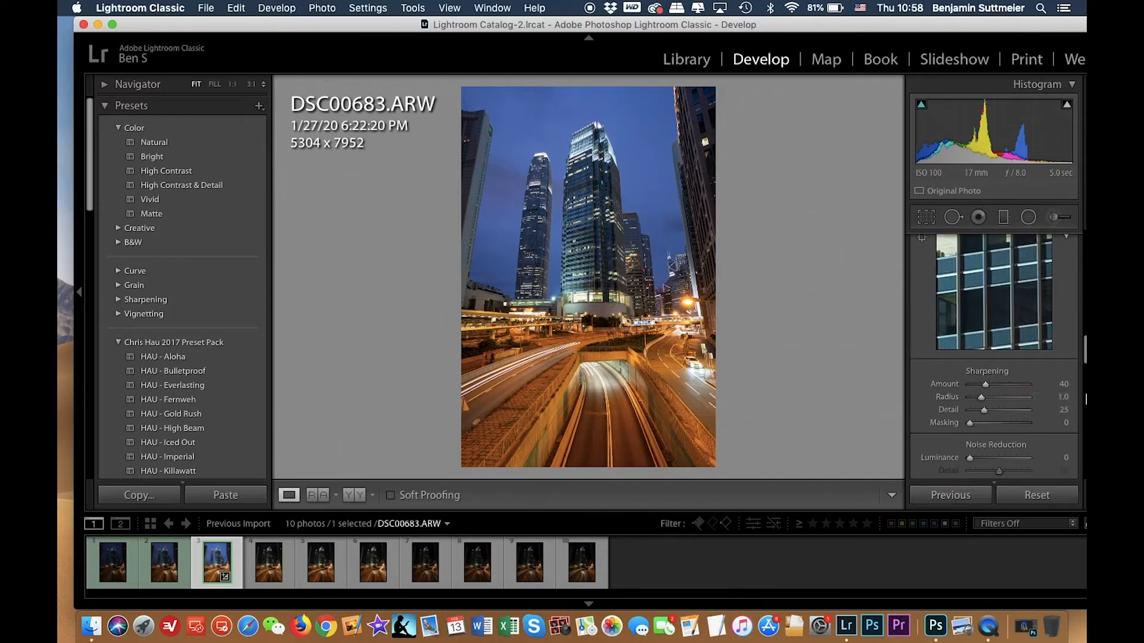
{"action": "scroll", "coordinate": [1066, 387], "scroll_direction": "down", "scroll_amount": 2}
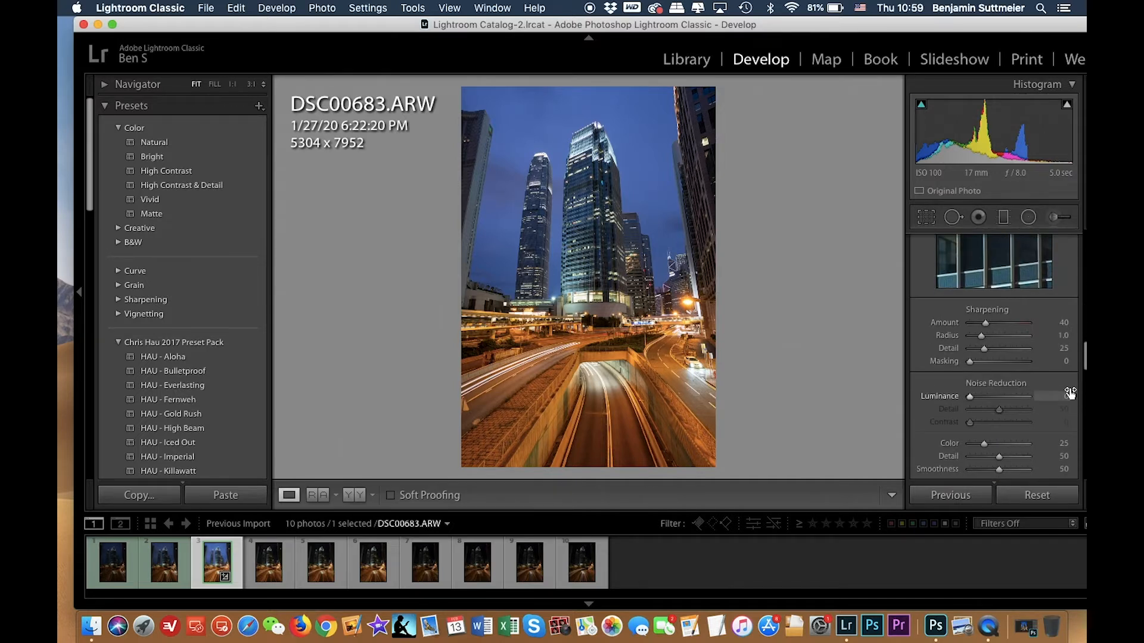
{"action": "left_click", "coordinate": [1065, 396]}
{"action": "type", "text": "10"}
{"action": "key", "text": "Return"}
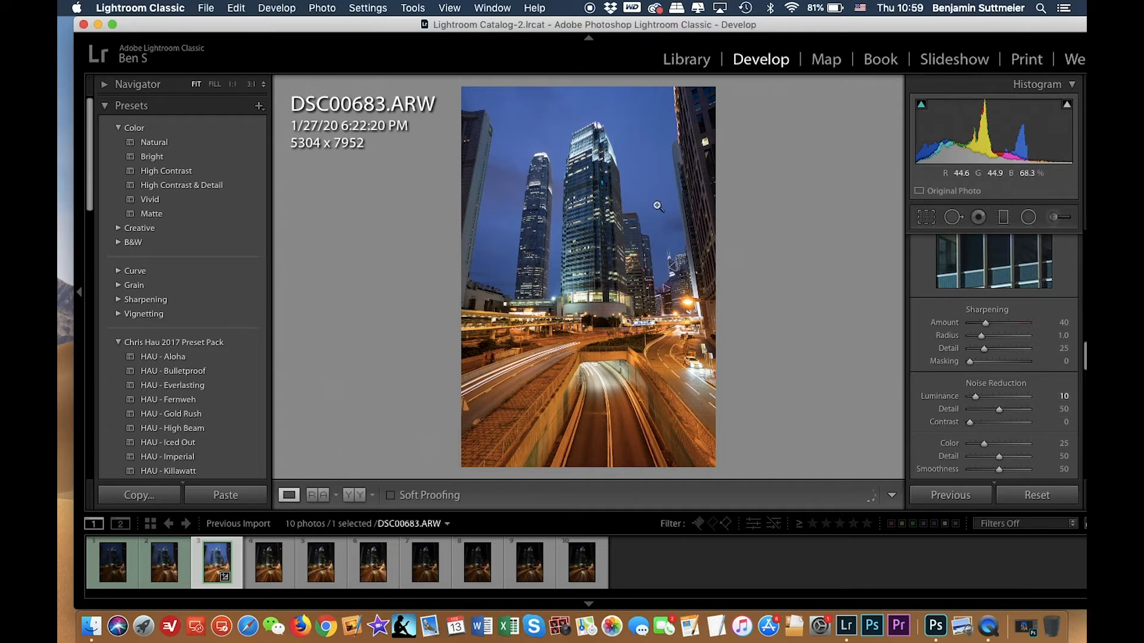
{"action": "scroll", "coordinate": [1065, 417], "scroll_direction": "down", "scroll_amount": 3}
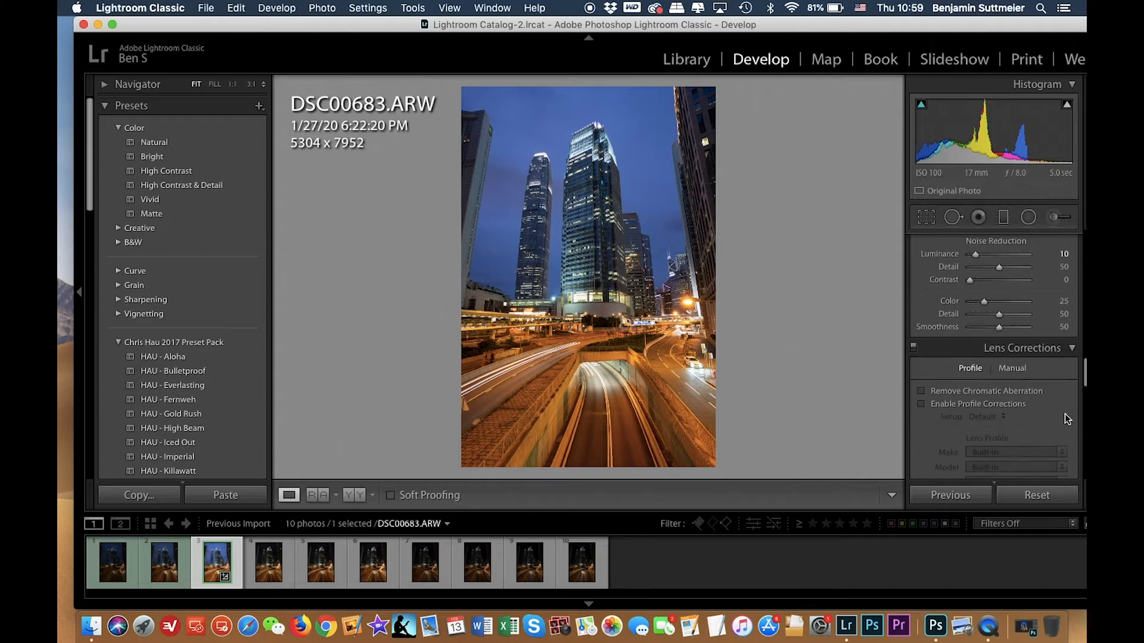
{"action": "scroll", "coordinate": [1064, 414], "scroll_direction": "down", "scroll_amount": 1}
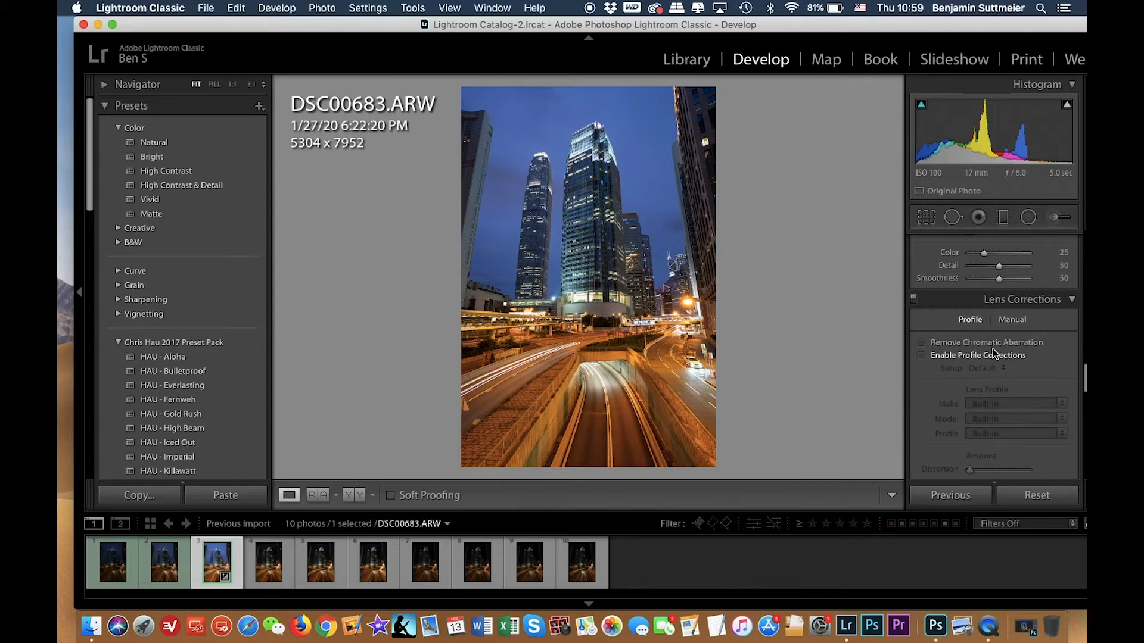
{"action": "scroll", "coordinate": [993, 343], "scroll_direction": "down", "scroll_amount": 8}
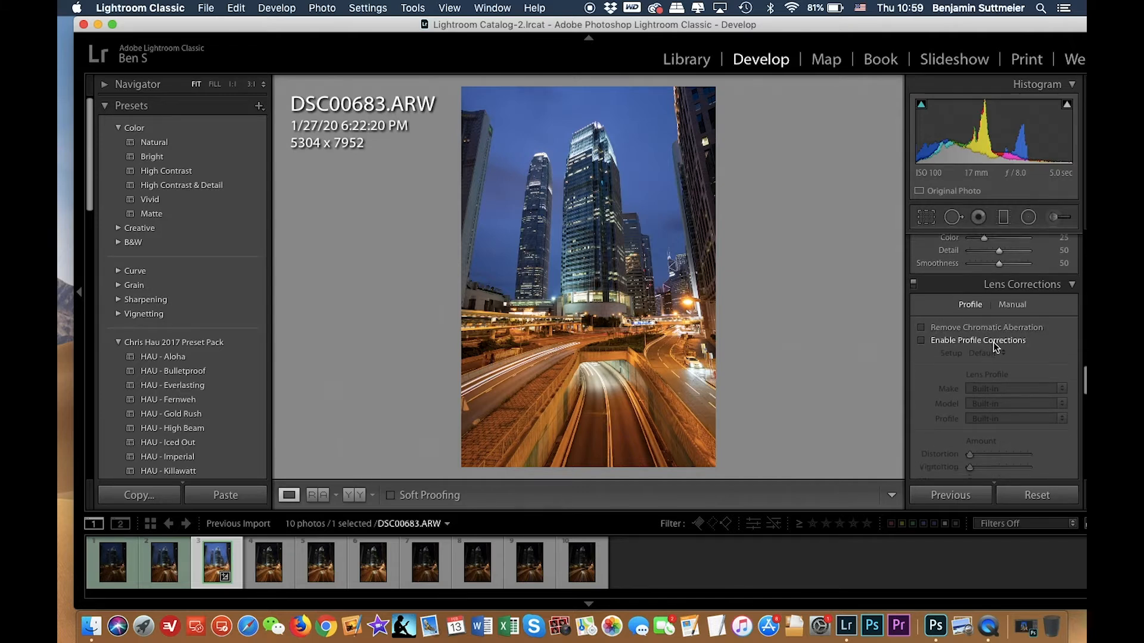
{"action": "scroll", "coordinate": [994, 347], "scroll_direction": "down", "scroll_amount": 10}
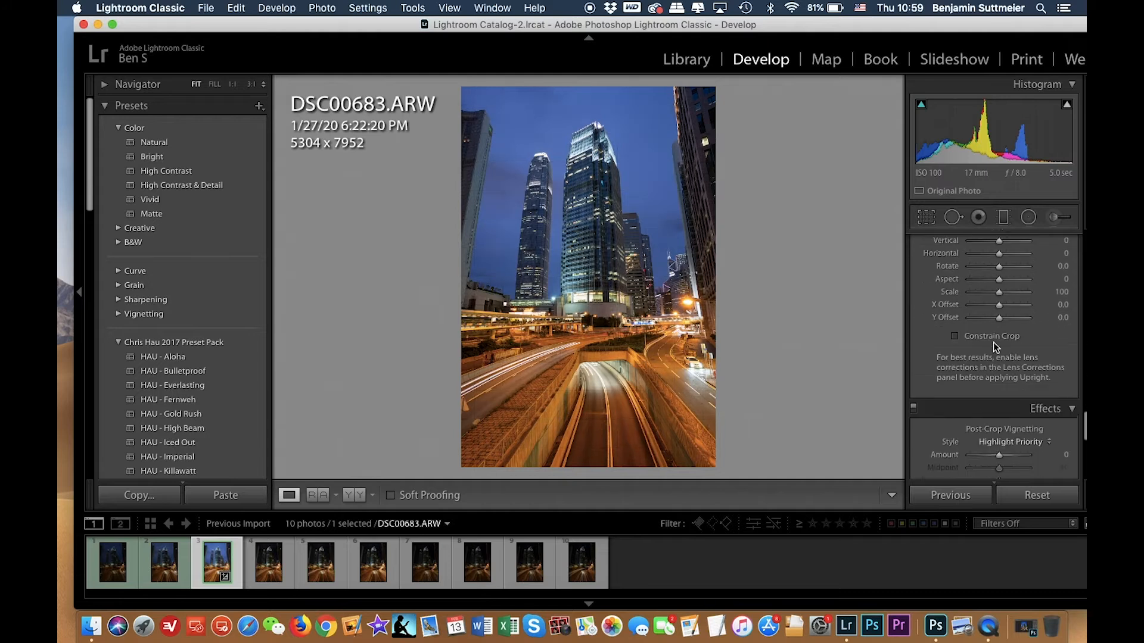
{"action": "scroll", "coordinate": [992, 342], "scroll_direction": "up", "scroll_amount": 20}
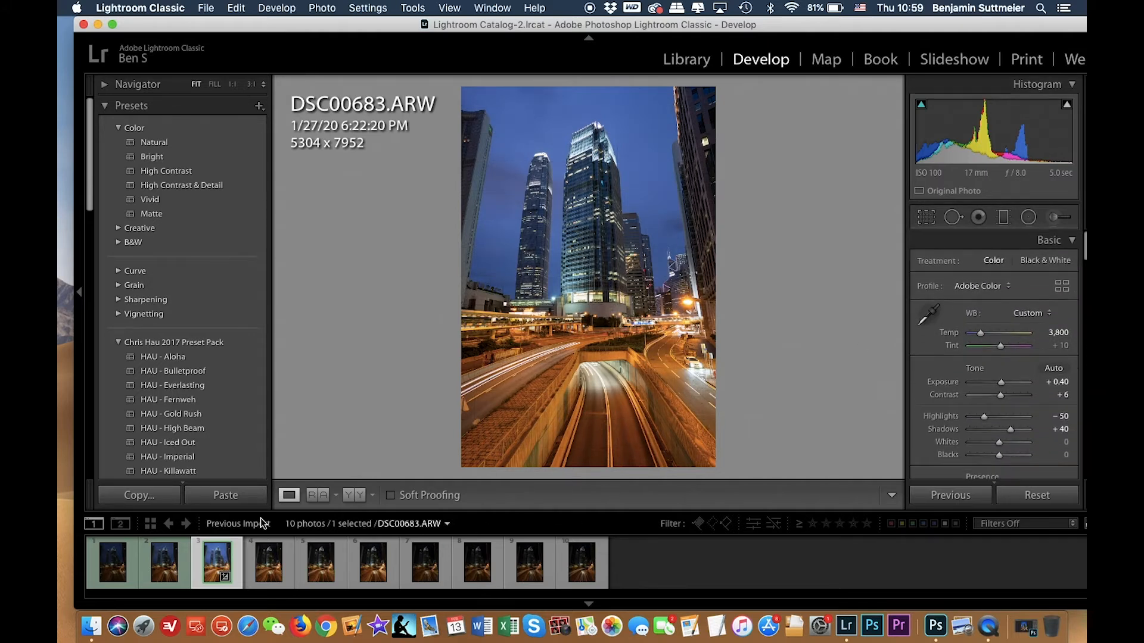
Open the Export dialog for DSC00683 and rename the output file with the custom text HK trails.
{"action": "right_click", "coordinate": [214, 567]}
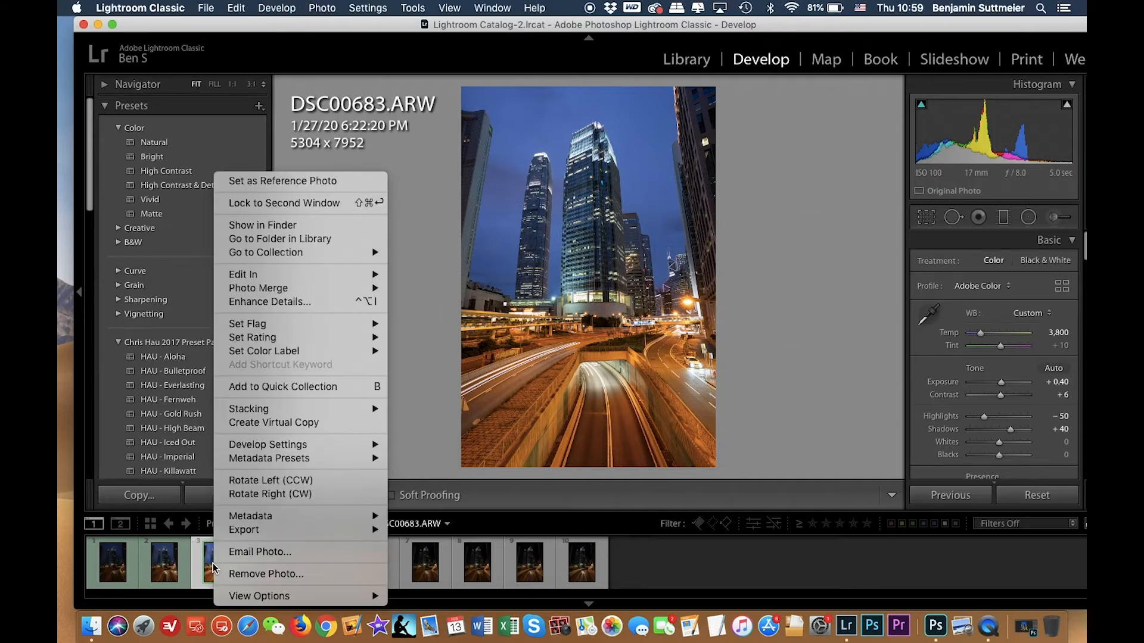
{"action": "mouse_move", "coordinate": [333, 530]}
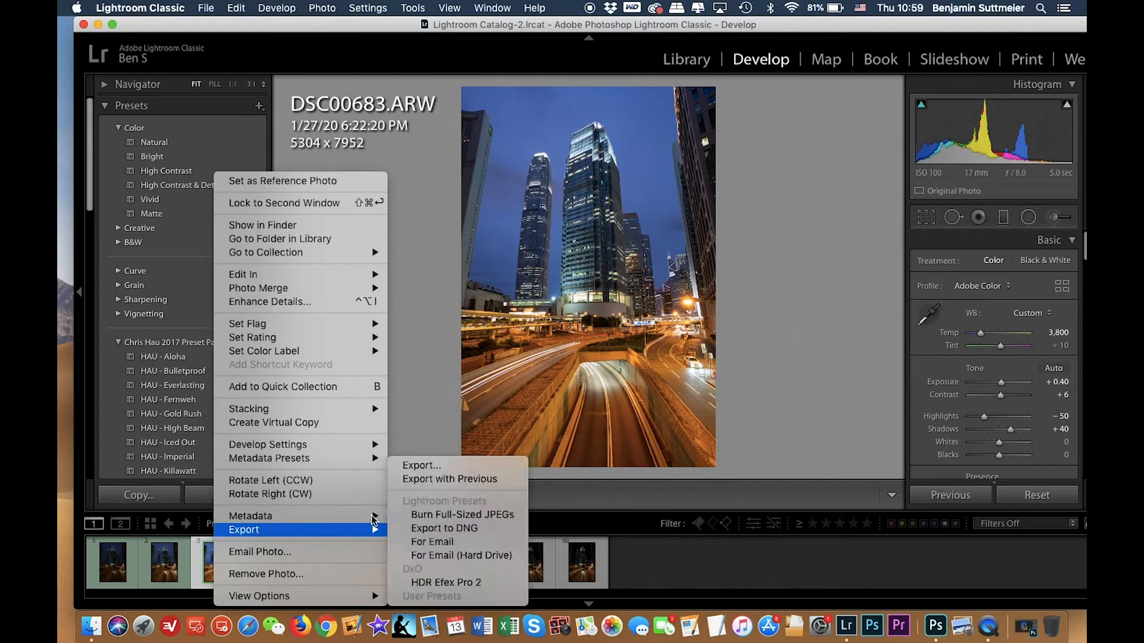
{"action": "left_click", "coordinate": [438, 466]}
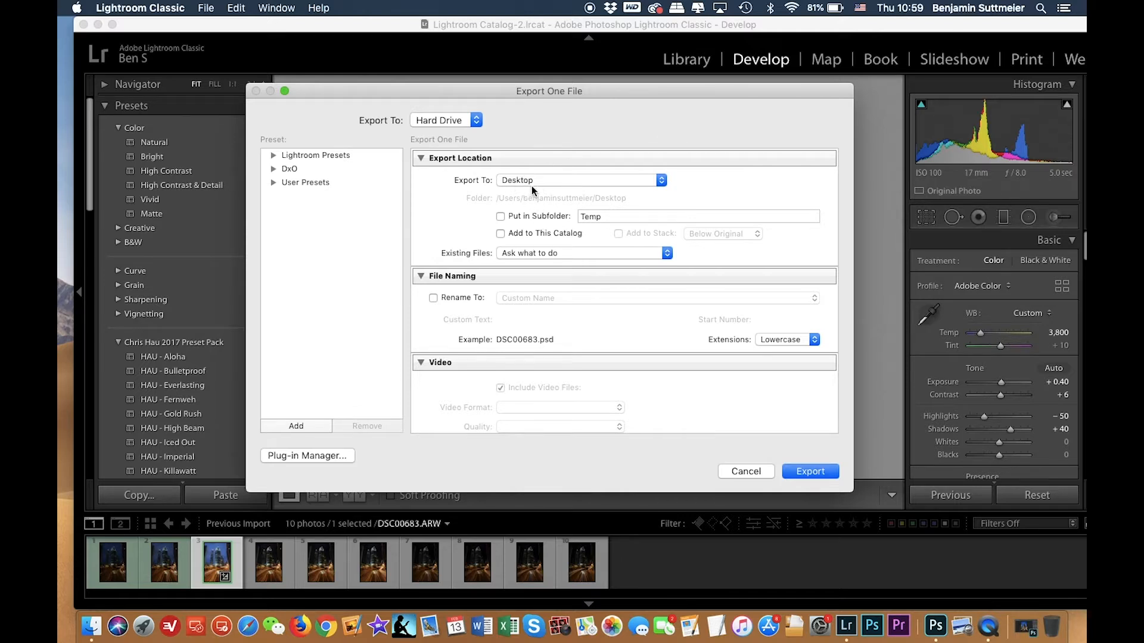
{"action": "left_click", "coordinate": [453, 299]}
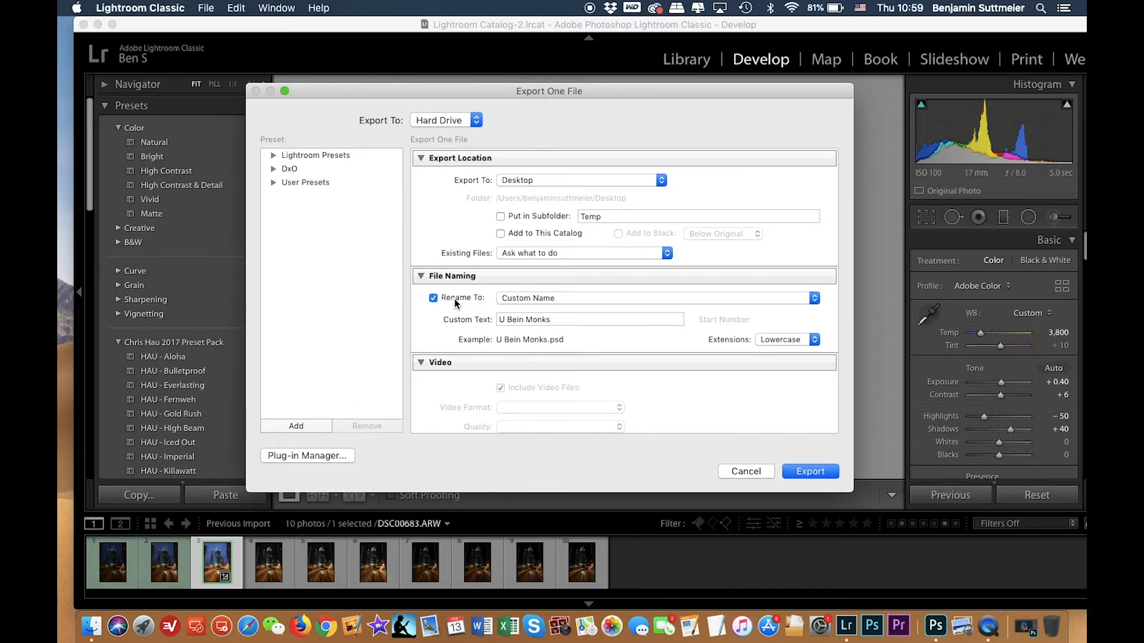
{"action": "left_click", "coordinate": [582, 319]}
{"action": "type", "text": "HK trails"}
Set the export bit depth to 16 bits/component for the PSD file.
{"action": "scroll", "coordinate": [566, 355], "scroll_direction": "down", "scroll_amount": 3}
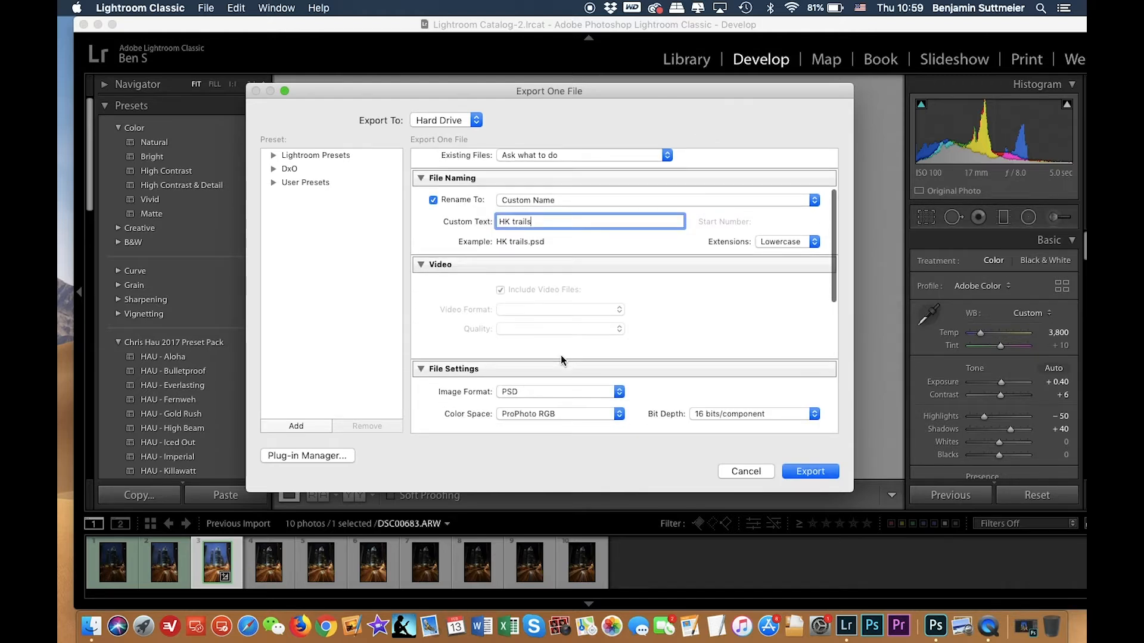
{"action": "scroll", "coordinate": [560, 360], "scroll_direction": "down", "scroll_amount": 2}
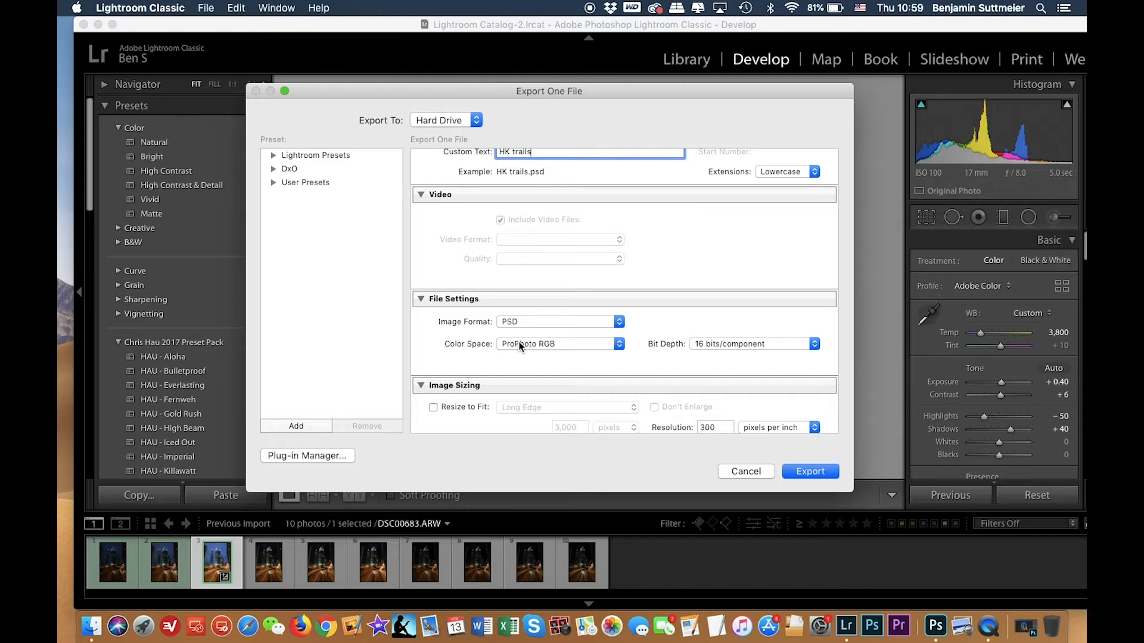
{"action": "left_click", "coordinate": [716, 344]}
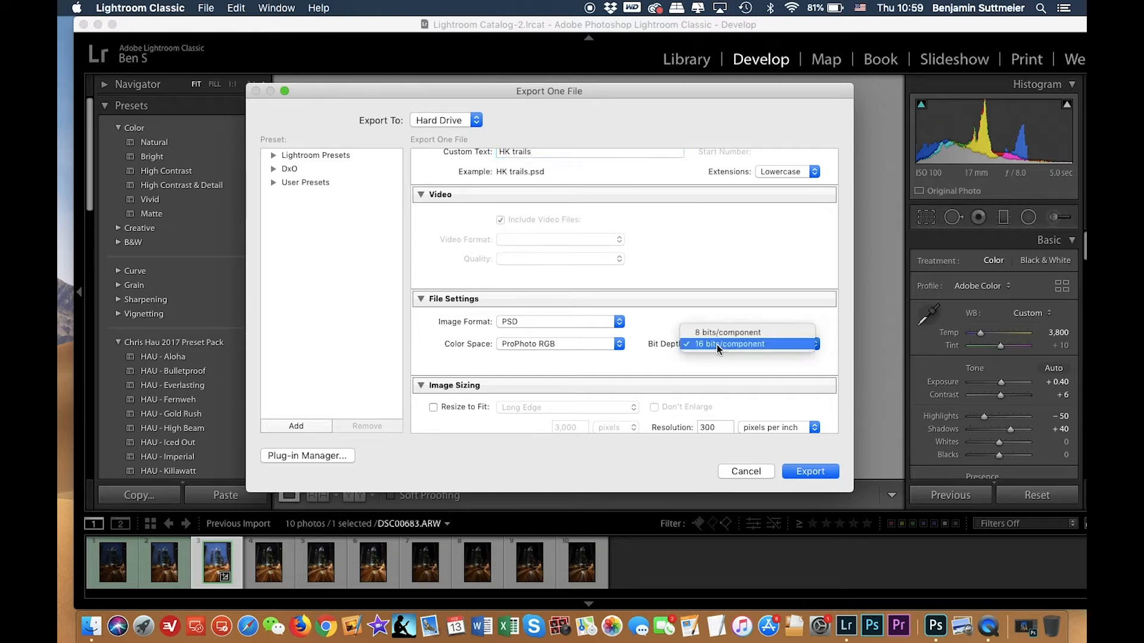
{"action": "left_click", "coordinate": [769, 340]}
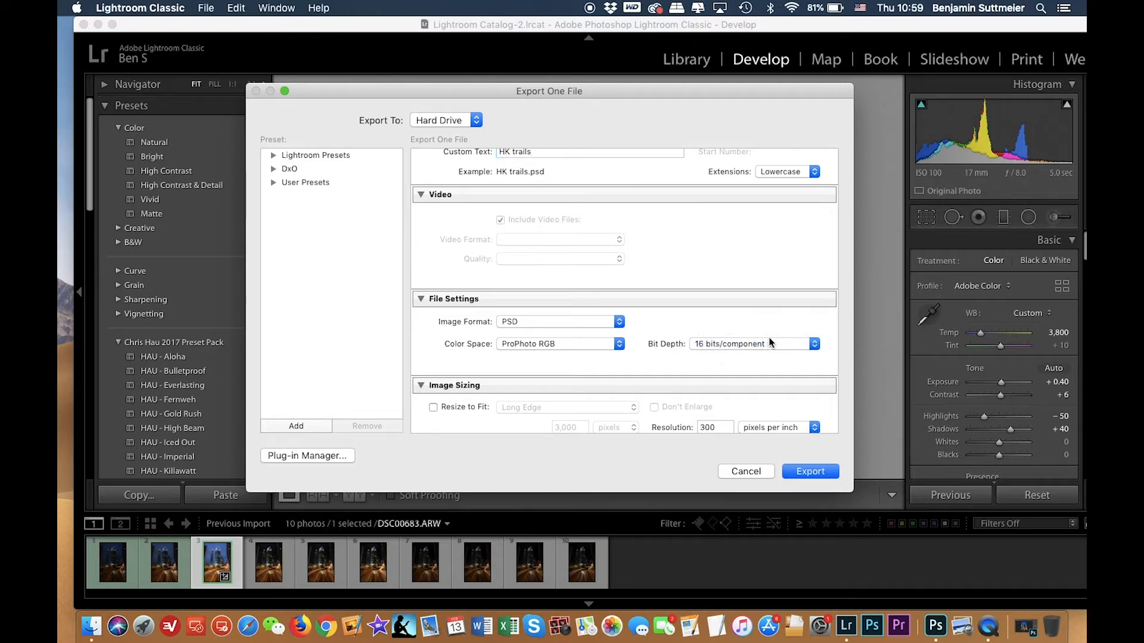
{"action": "left_click", "coordinate": [720, 345]}
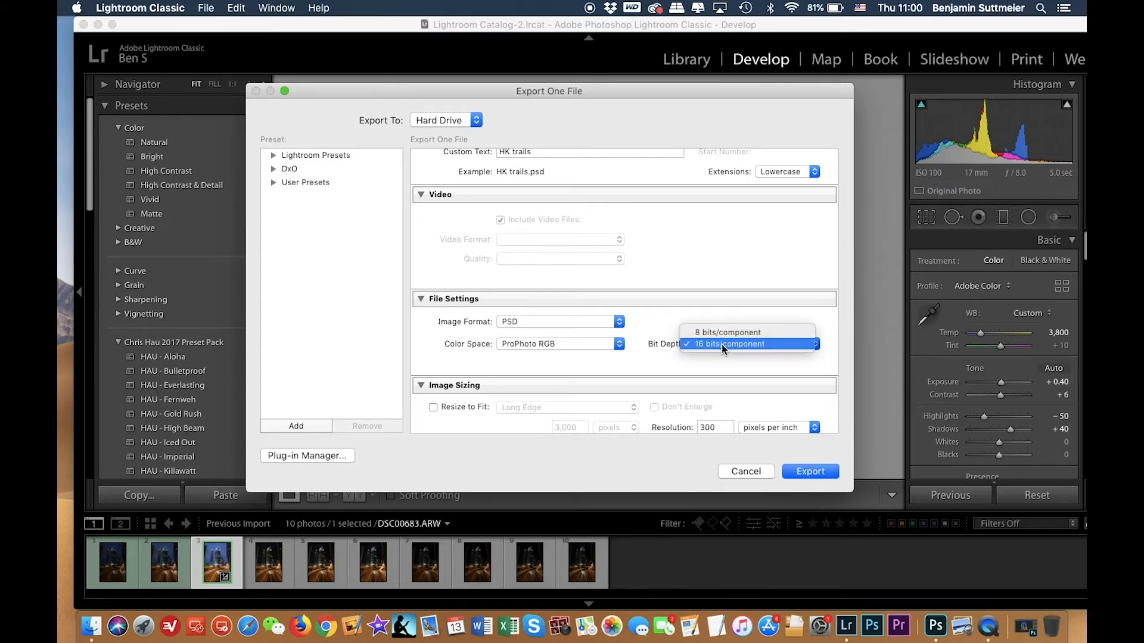
{"action": "left_click", "coordinate": [749, 315]}
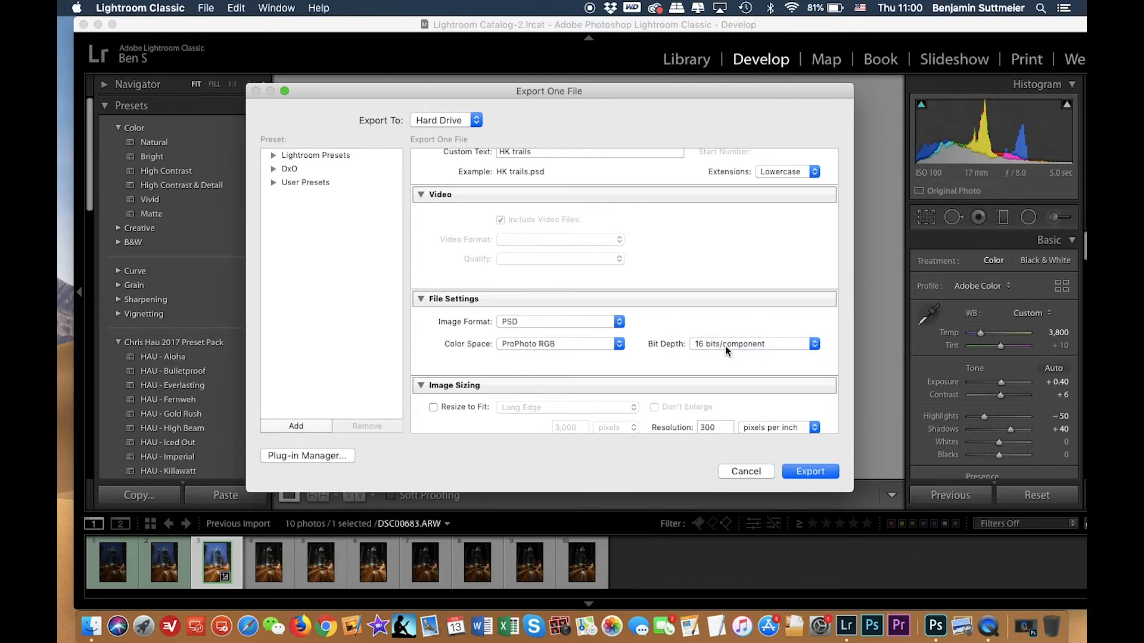
Set post-processing to open in Adobe Photoshop 2020 and export the file.
{"action": "scroll", "coordinate": [617, 337], "scroll_direction": "down", "scroll_amount": 5}
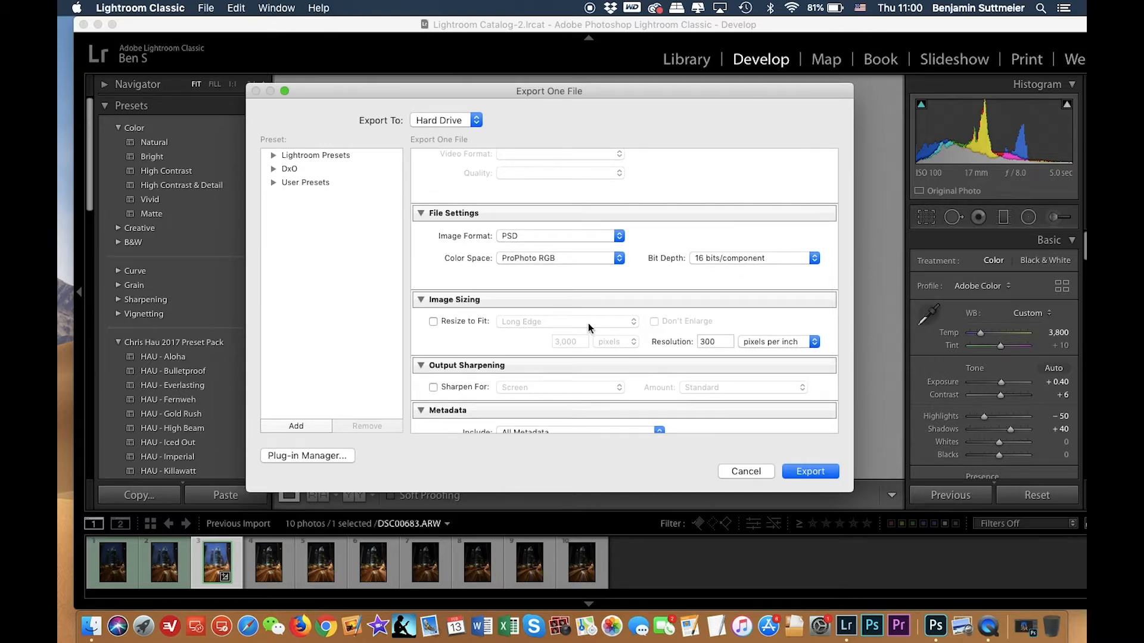
{"action": "scroll", "coordinate": [614, 341], "scroll_direction": "down", "scroll_amount": 6}
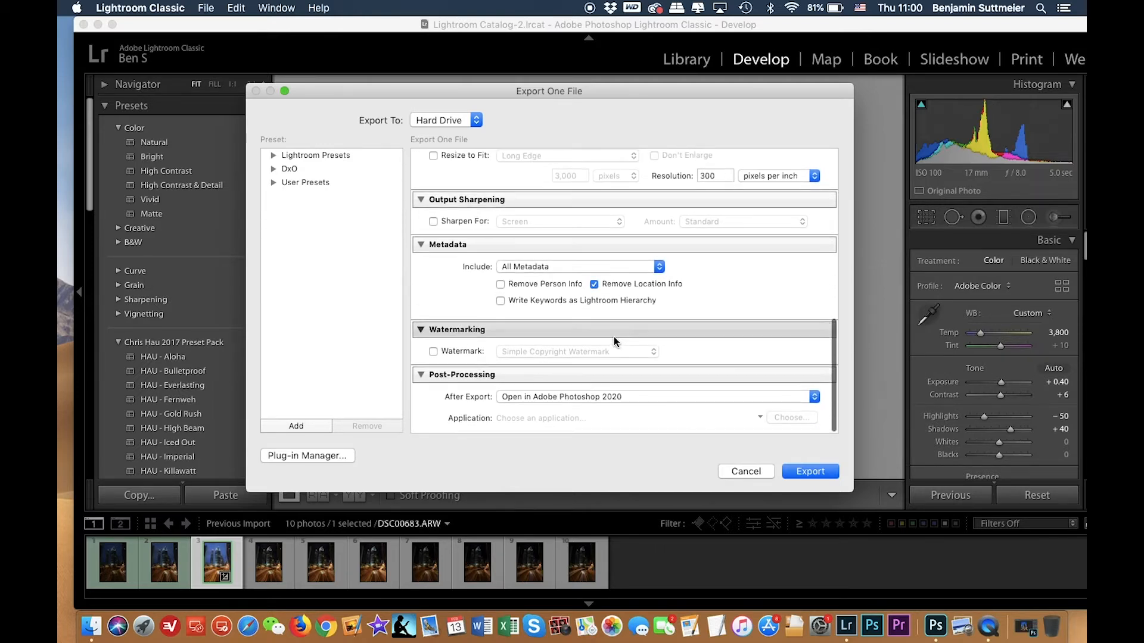
{"action": "left_click", "coordinate": [570, 398]}
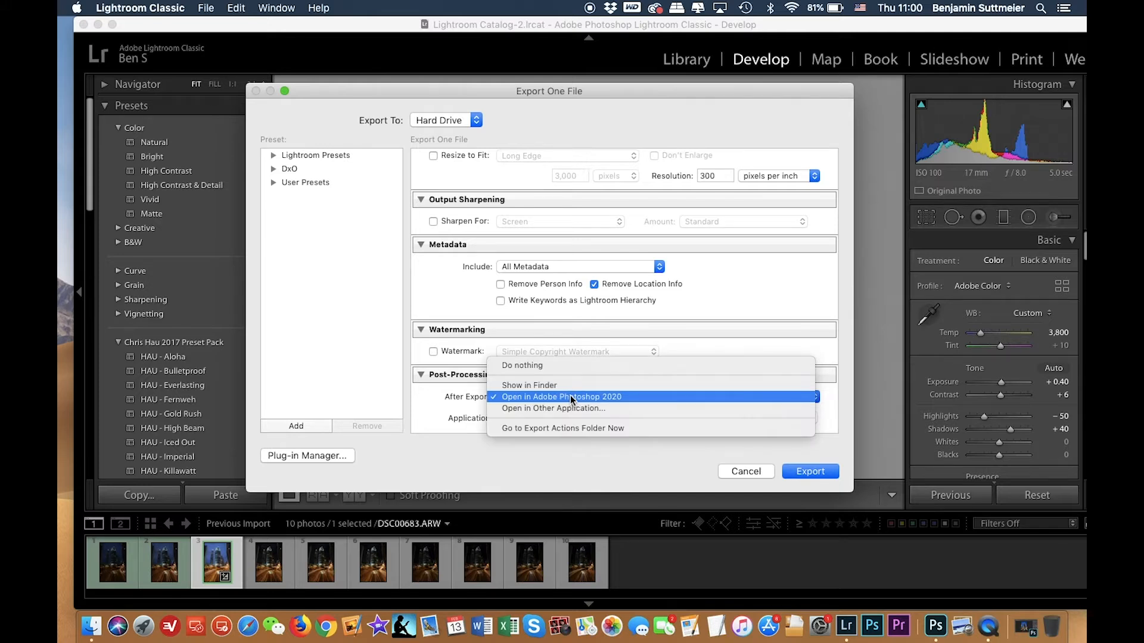
{"action": "left_click", "coordinate": [570, 397]}
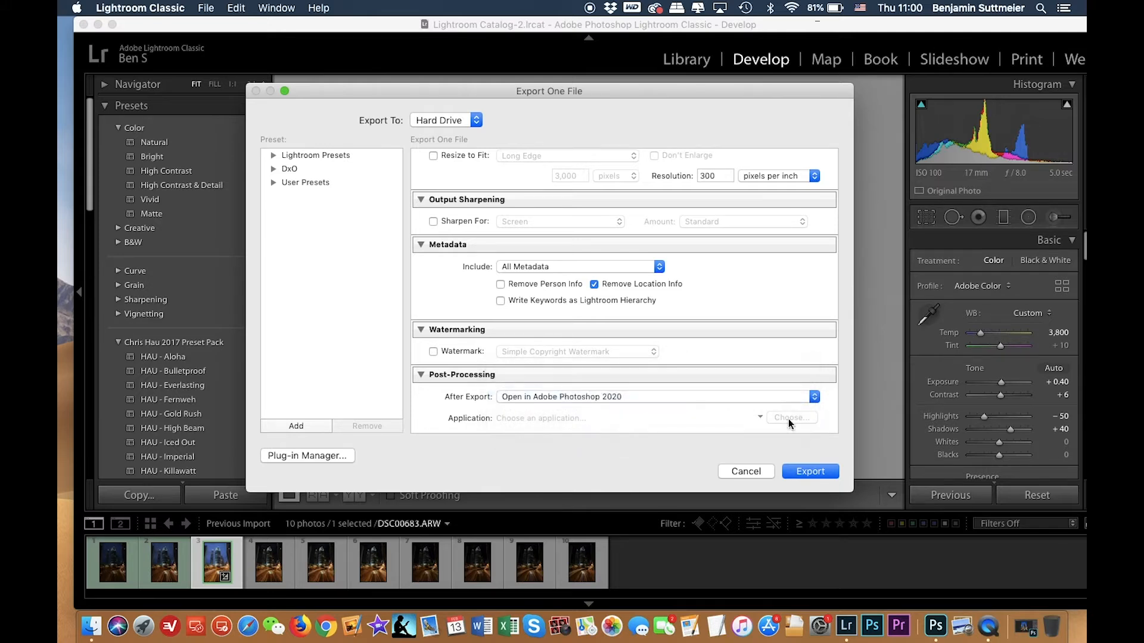
{"action": "left_click", "coordinate": [807, 470]}
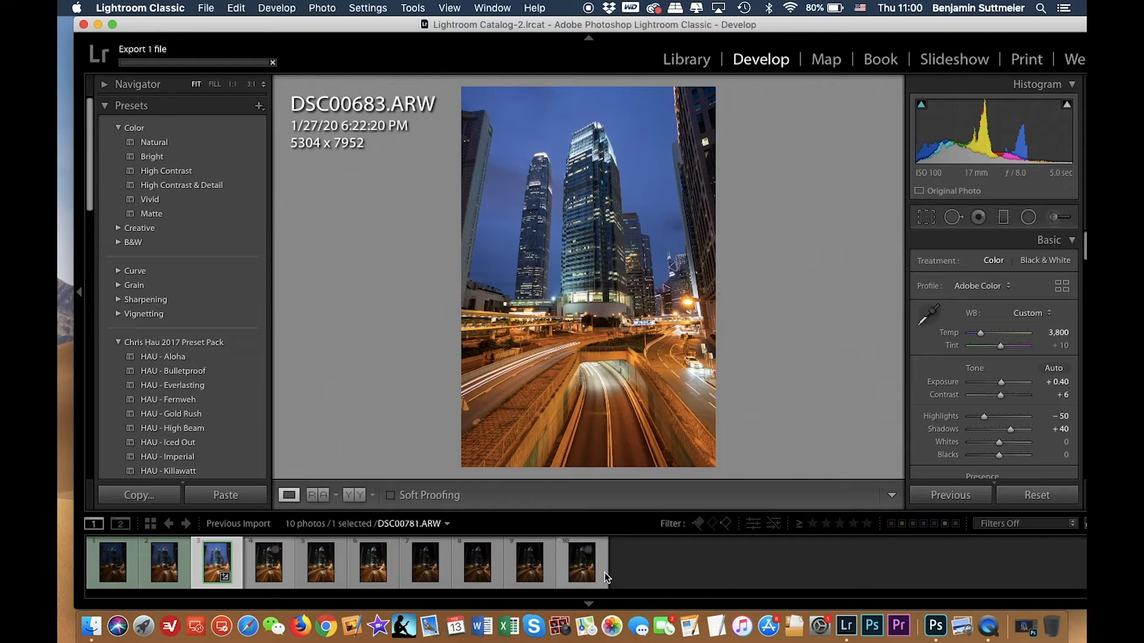
Select the next exposure, DSC00732, in the filmstrip.
{"action": "left_click", "coordinate": [272, 572]}
{"action": "left_click", "coordinate": [273, 572]}
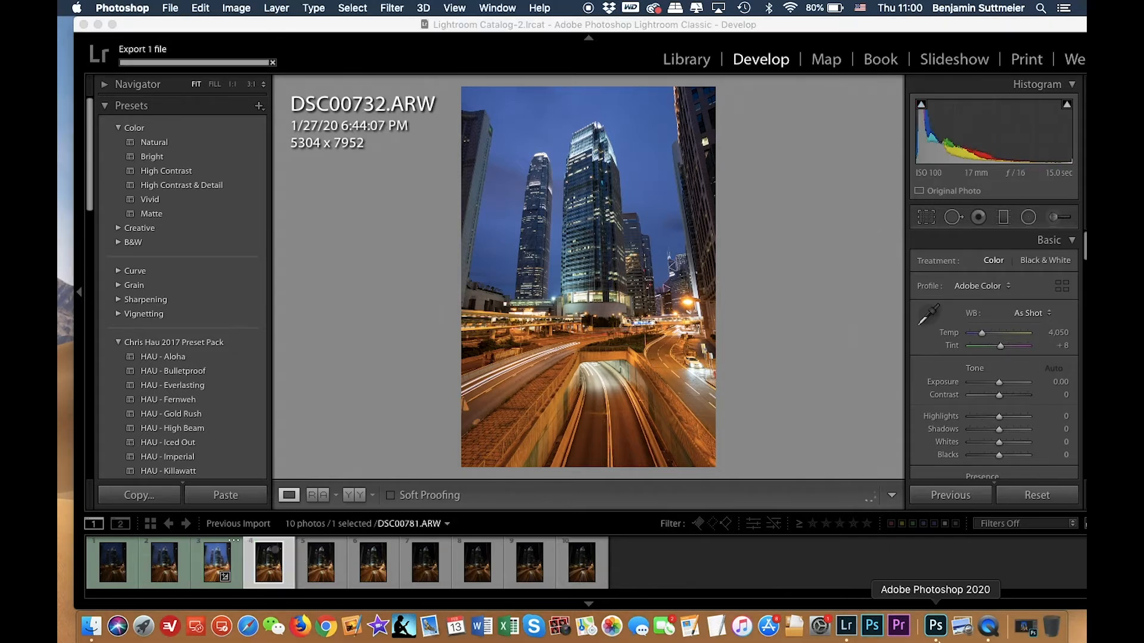
{"action": "left_click", "coordinate": [664, 26]}
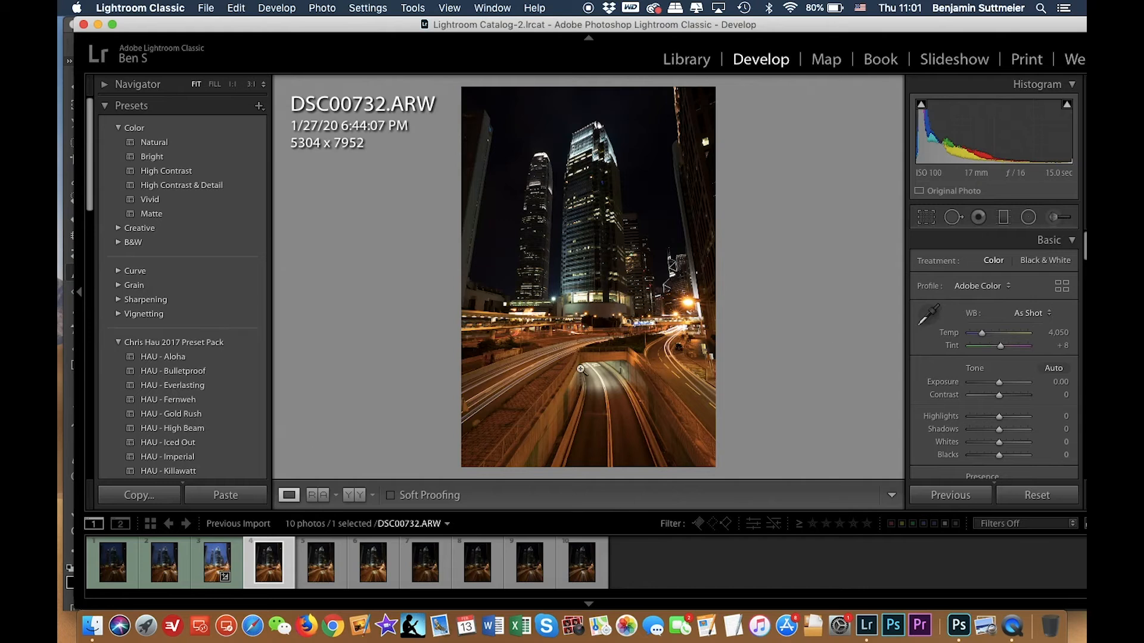
Switch to Photoshop, unlock the Background layer of HK trails.psd and rename it Lightroom Adjustments.
{"action": "left_click", "coordinate": [960, 625]}
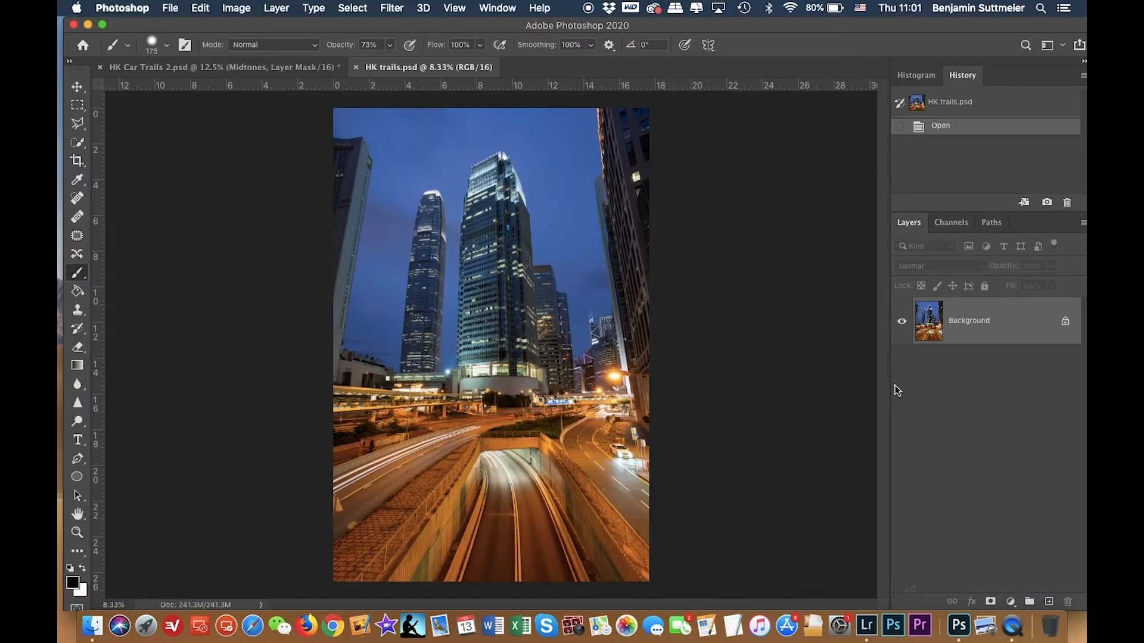
{"action": "left_click", "coordinate": [1065, 323]}
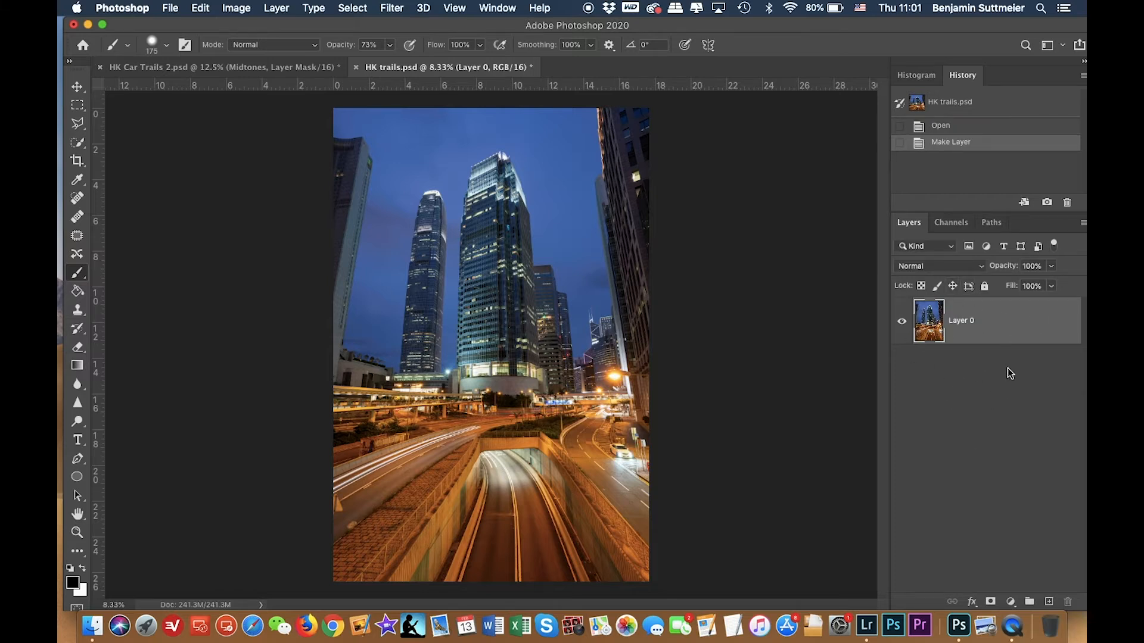
{"action": "double_click", "coordinate": [964, 321]}
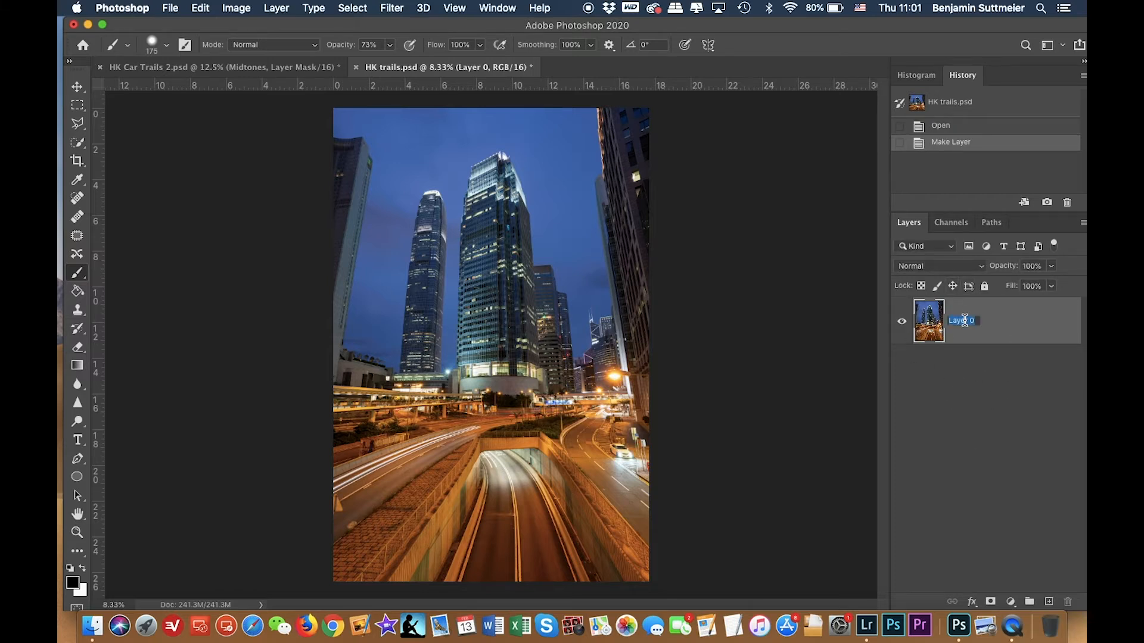
{"action": "type", "text": "Lightroom Adjustments"}
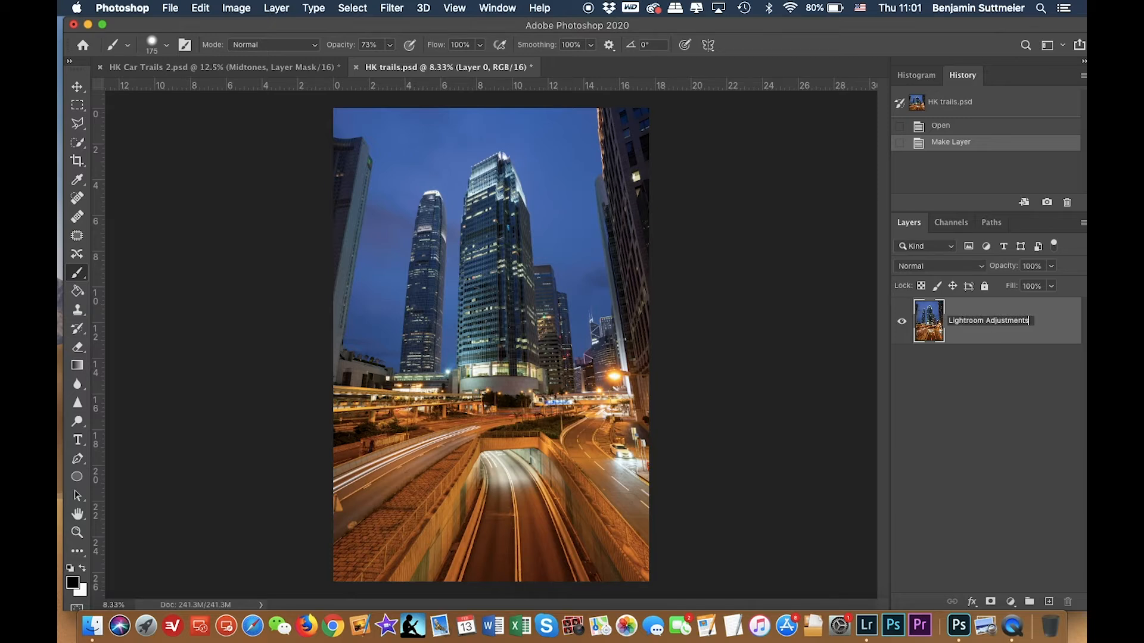
{"action": "key", "text": "Return"}
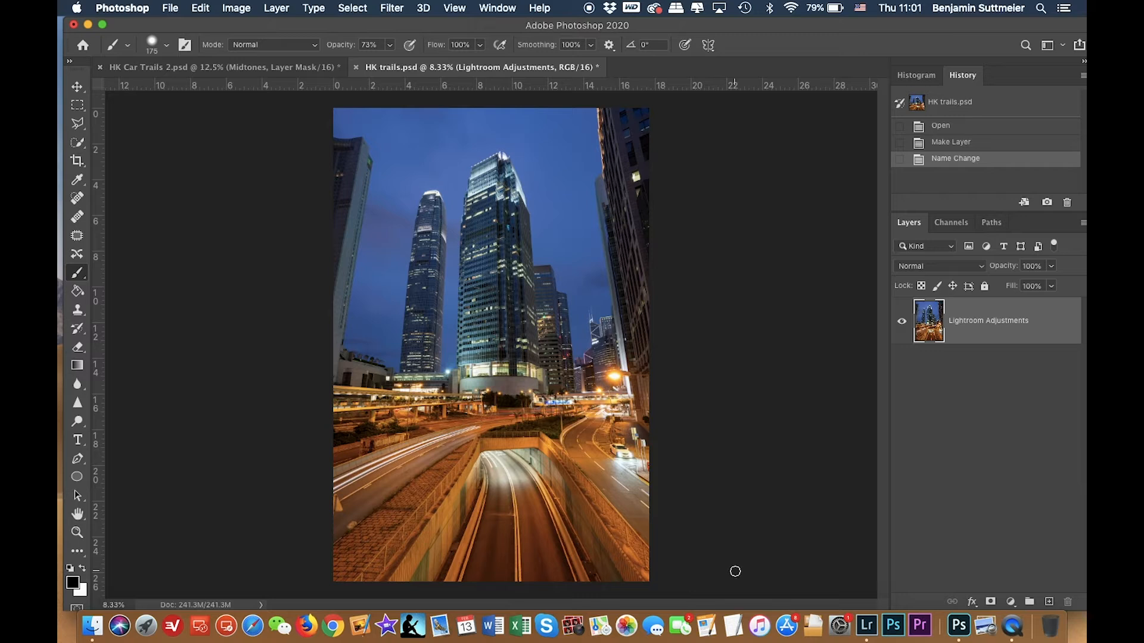
Switch back to Lightroom and step through the later exposures in the filmstrip to compare them.
{"action": "left_click", "coordinate": [867, 630]}
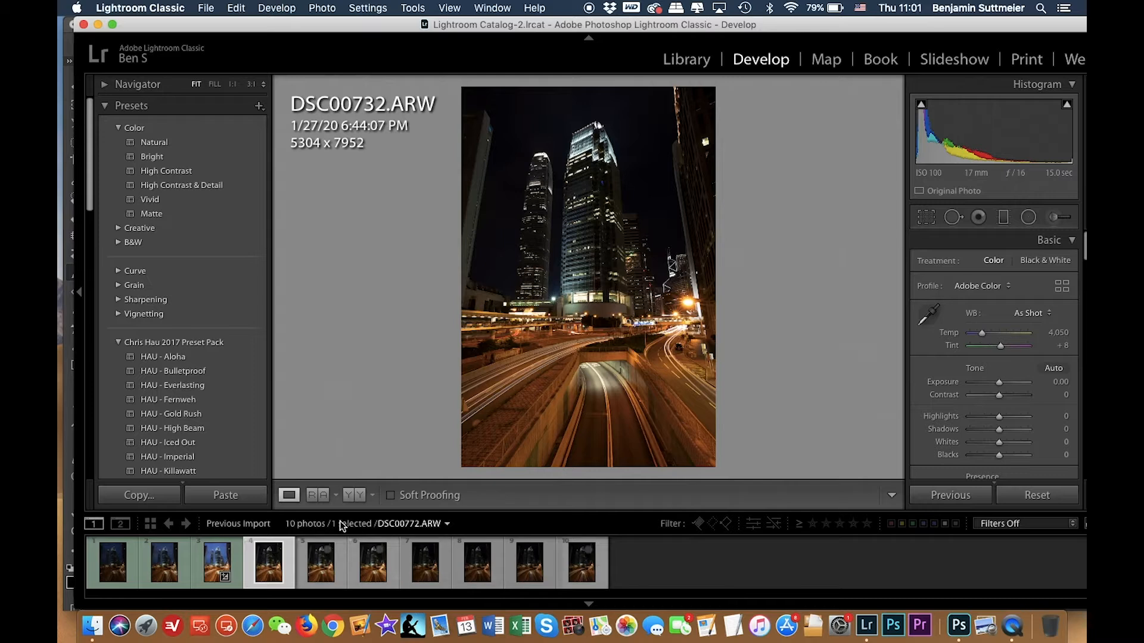
{"action": "left_click", "coordinate": [366, 546]}
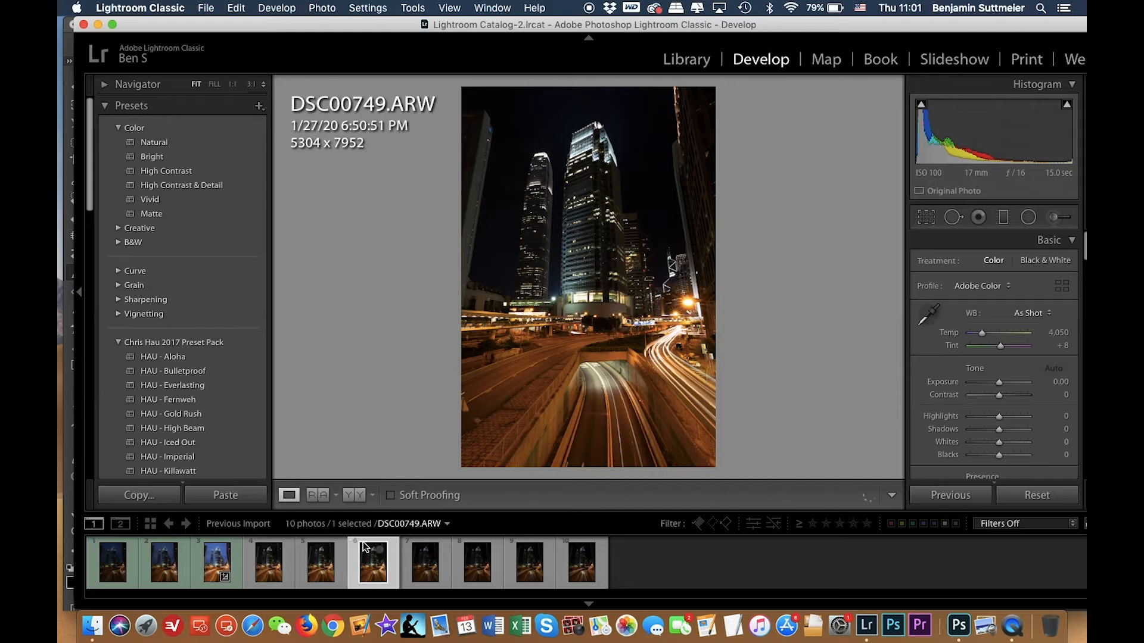
{"action": "key", "text": "Right"}
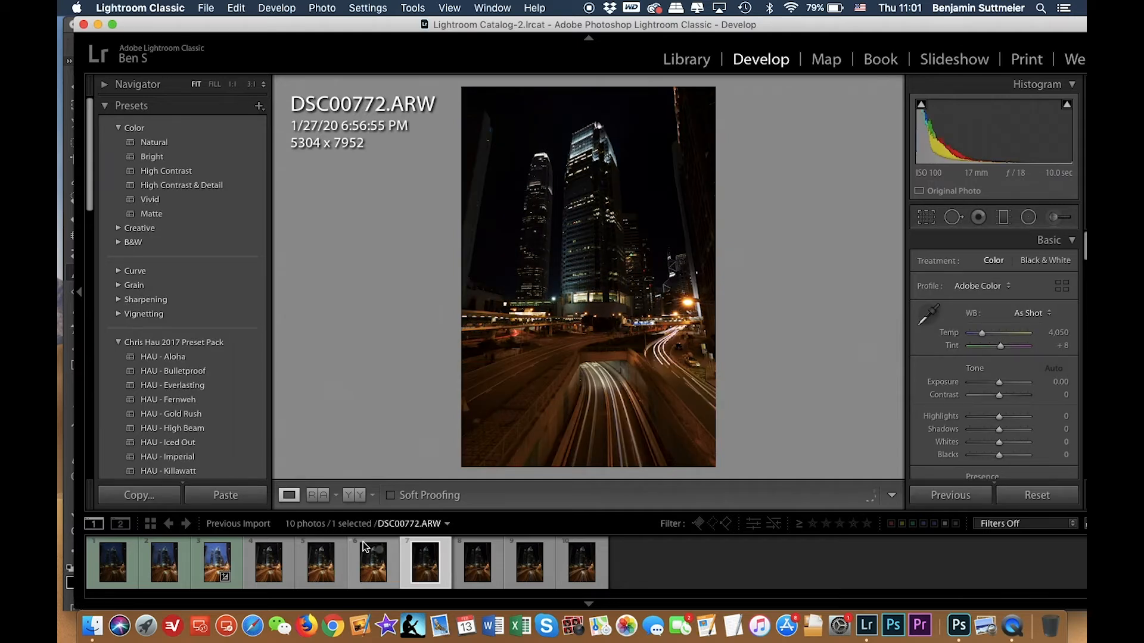
{"action": "key", "text": "Right"}
{"action": "key", "text": "Right"}
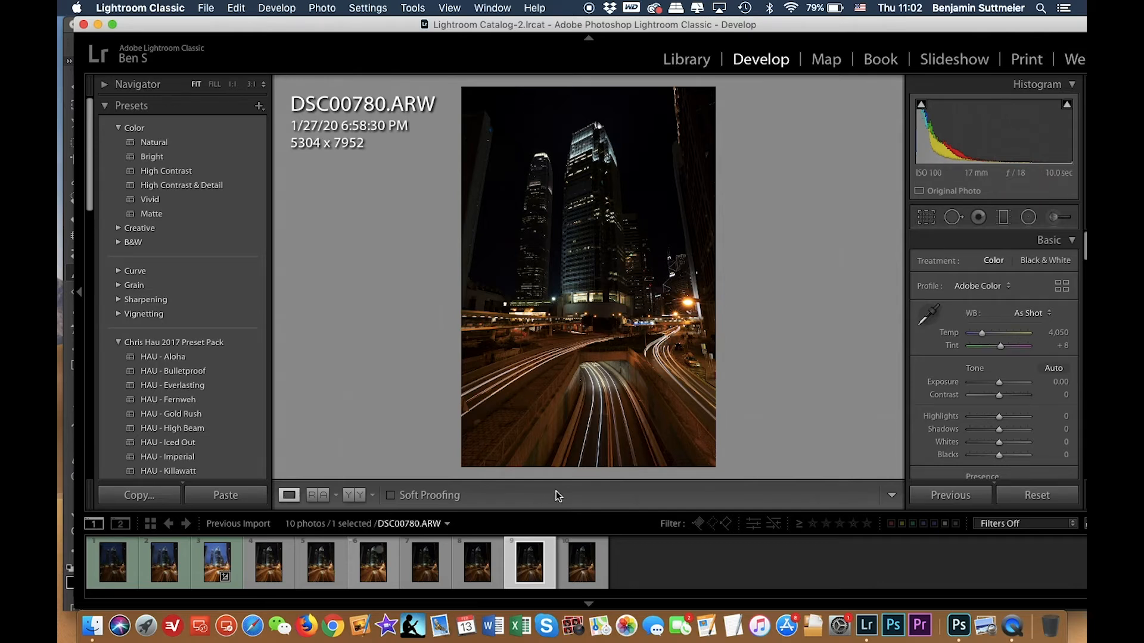
{"action": "key", "text": "Right"}
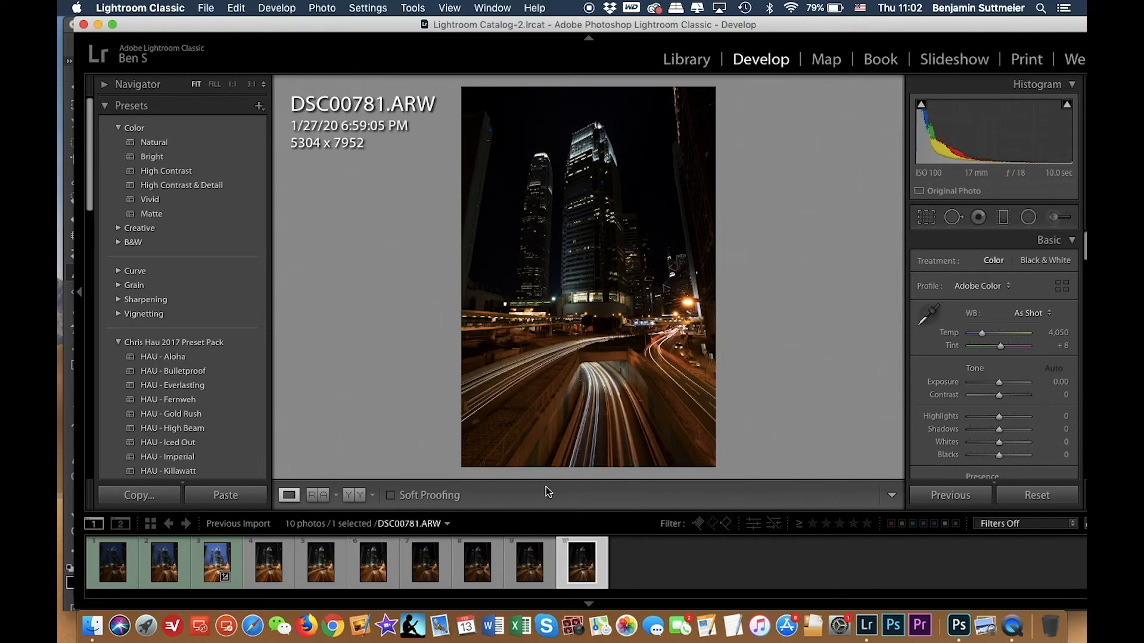
{"action": "key", "text": "Left"}
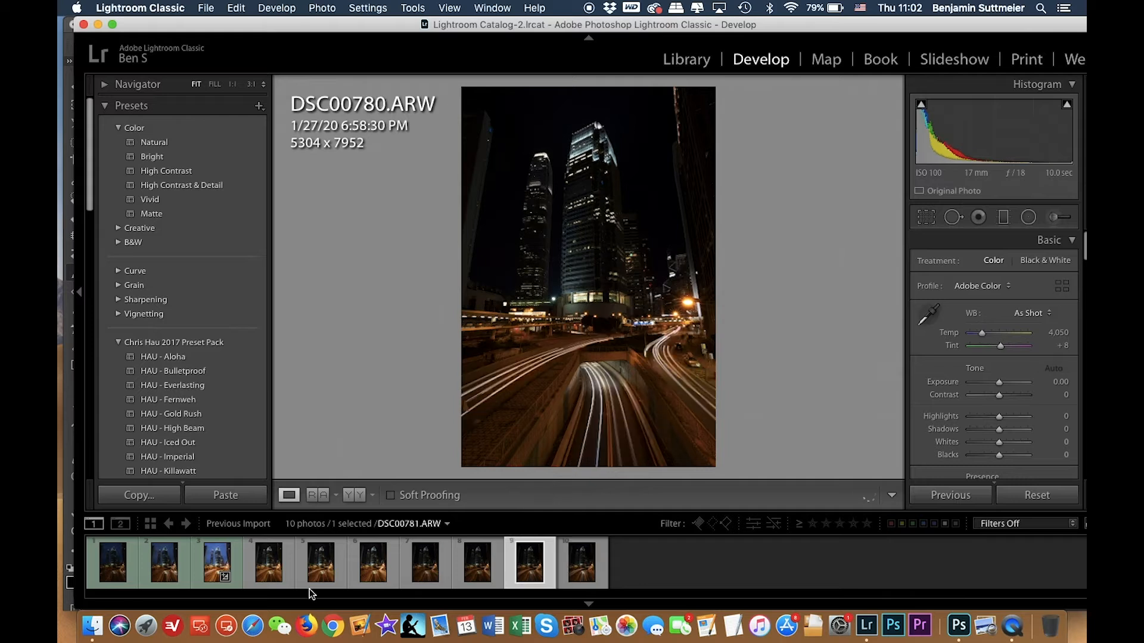
Give the DSC00780 exposure a Yellow color label.
{"action": "right_click", "coordinate": [530, 563]}
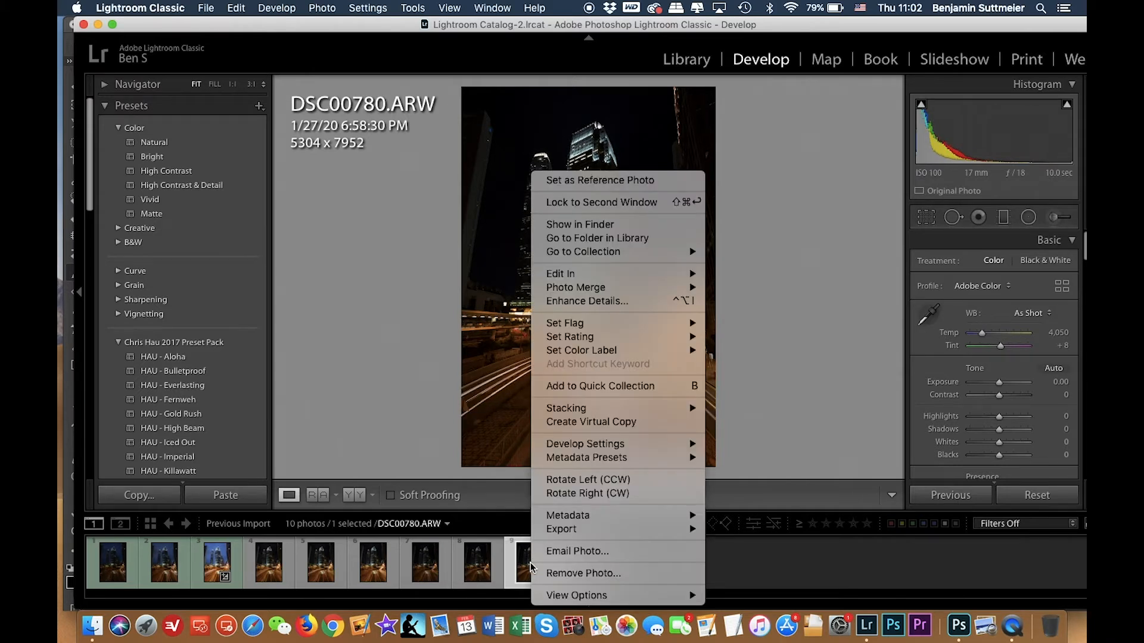
{"action": "mouse_move", "coordinate": [606, 356]}
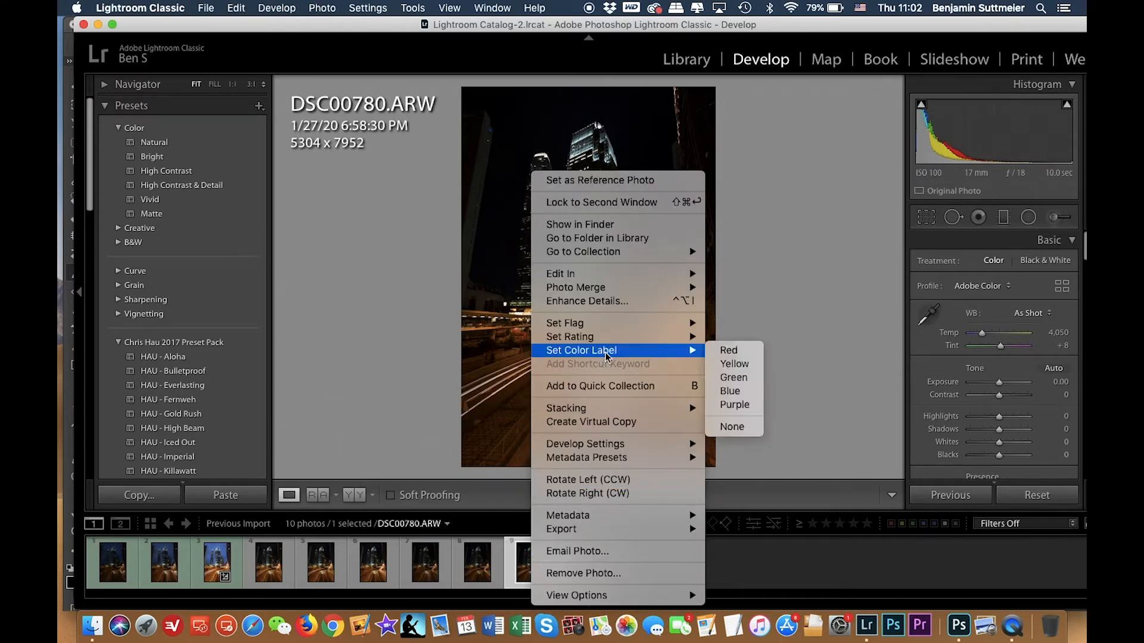
{"action": "left_click", "coordinate": [736, 364]}
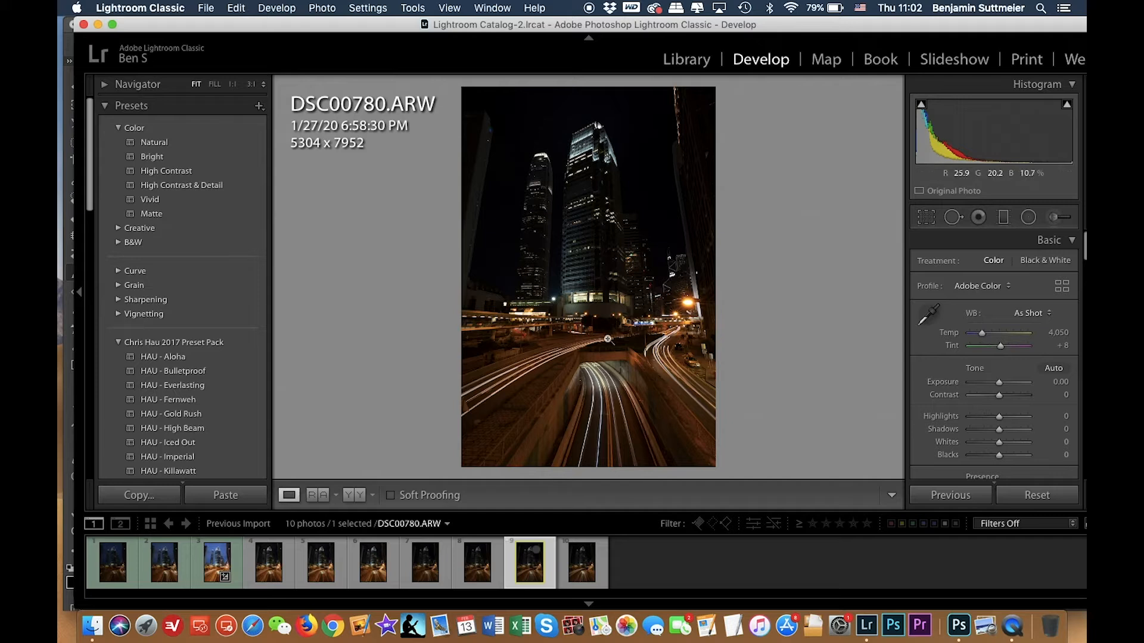
Compare DSC00780 with DSC00683, then raise DSC00780's exposure to +0.50 and shadows to +100.
{"action": "left_click", "coordinate": [206, 562]}
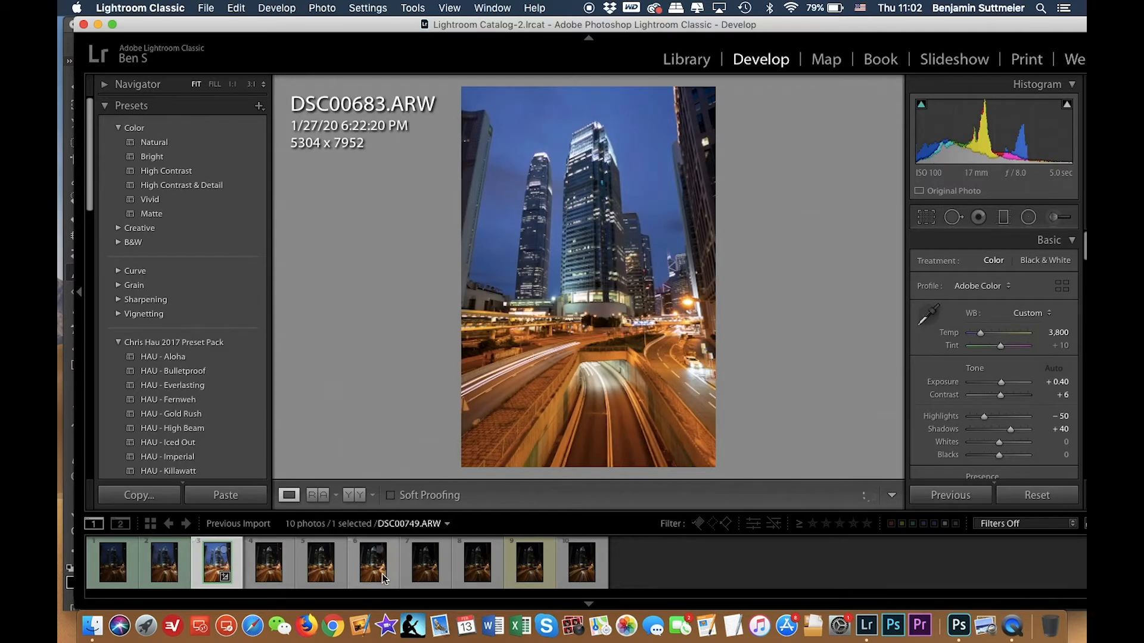
{"action": "left_click", "coordinate": [529, 563]}
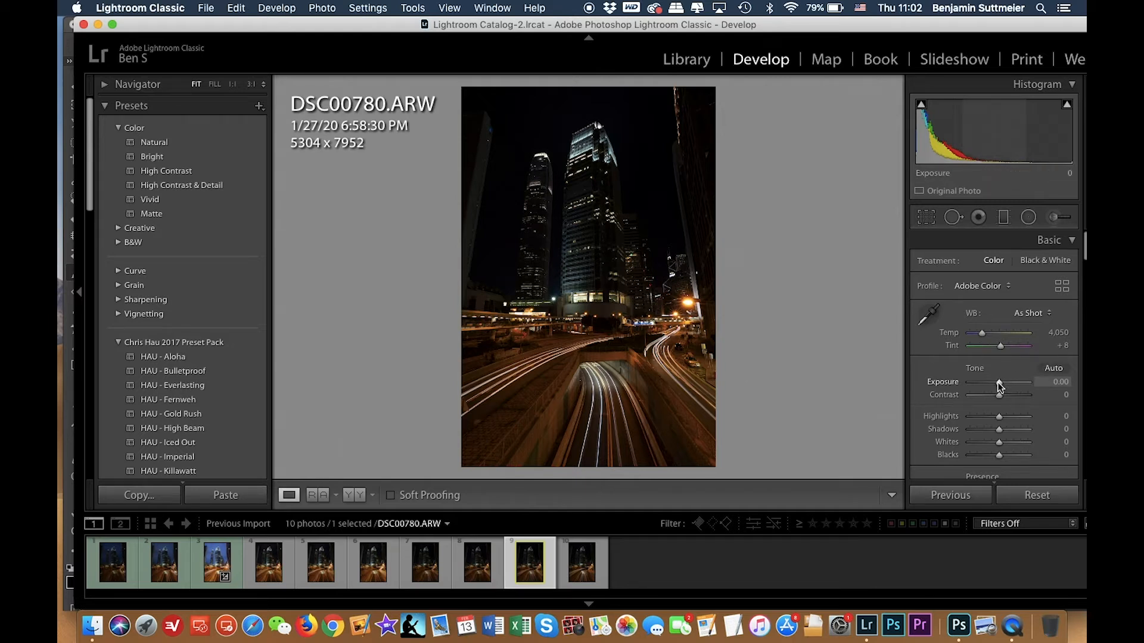
{"action": "left_click_drag", "start_coordinate": [999, 383], "coordinate": [1000, 383]}
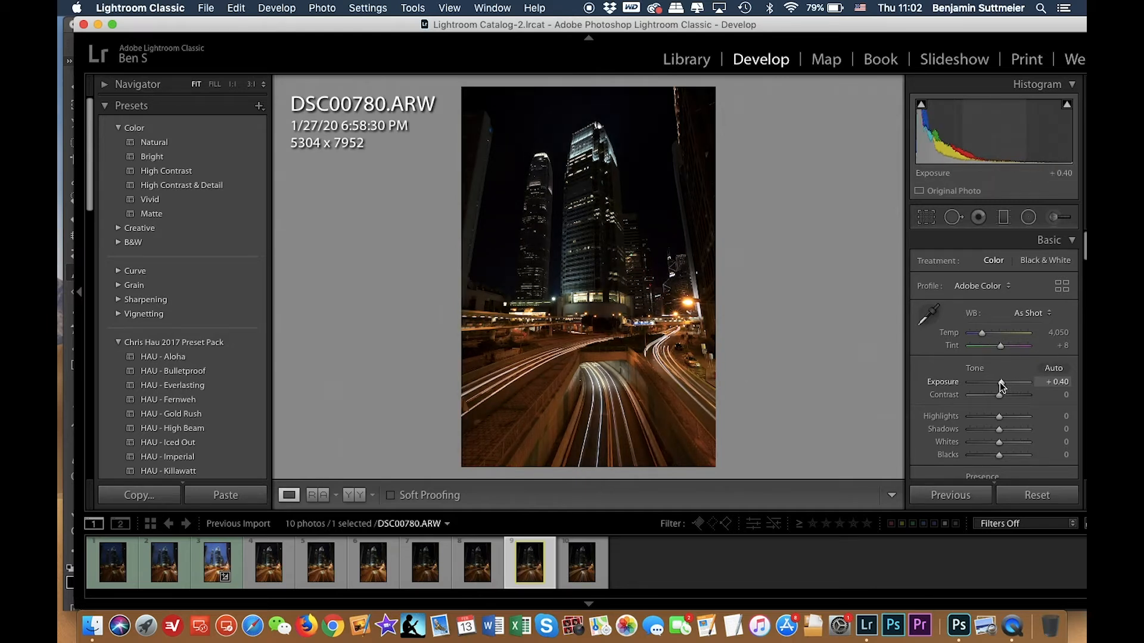
{"action": "left_click_drag", "start_coordinate": [1000, 381], "coordinate": [1000, 382]}
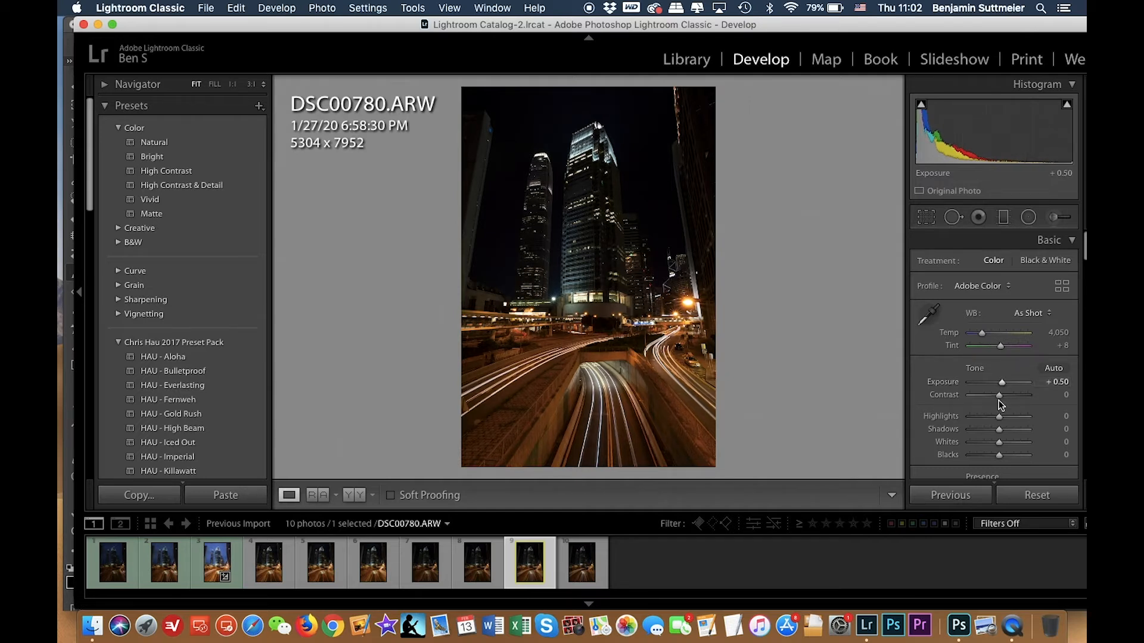
{"action": "left_click_drag", "start_coordinate": [999, 429], "coordinate": [1067, 426]}
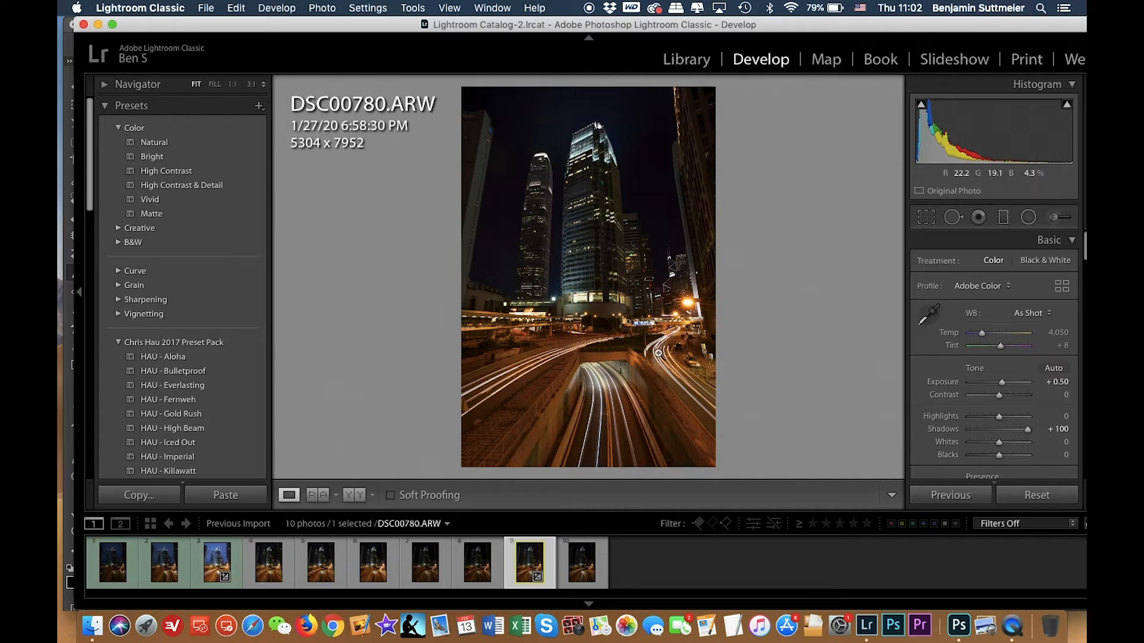
Compare against DSC00683 again and increase DSC00780's exposure to +0.85.
{"action": "left_click", "coordinate": [211, 564]}
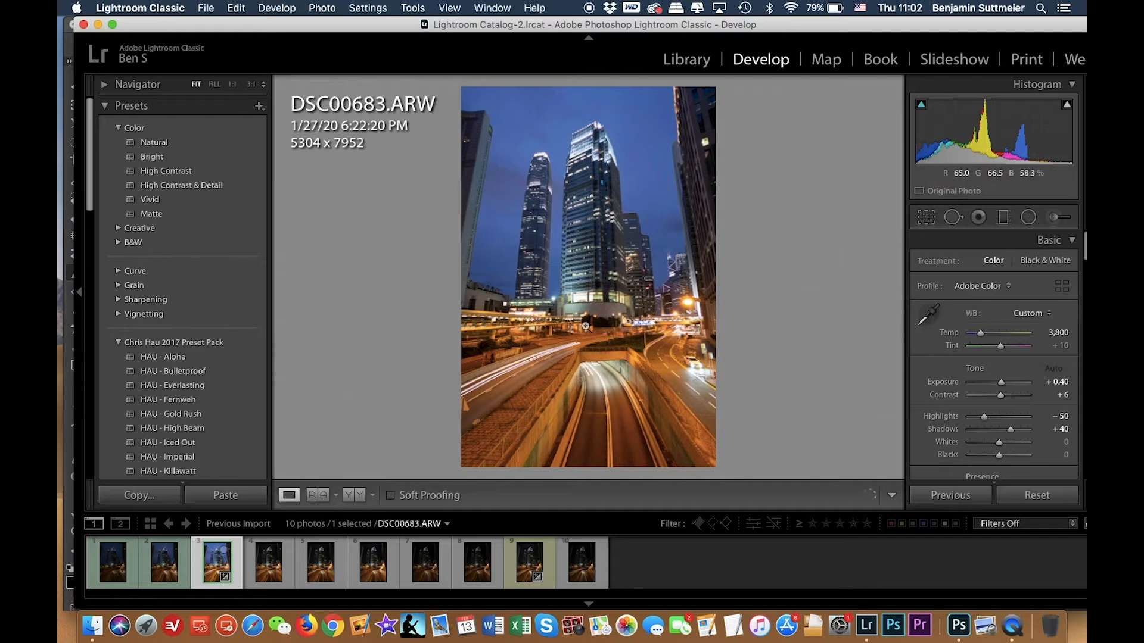
{"action": "left_click", "coordinate": [531, 562]}
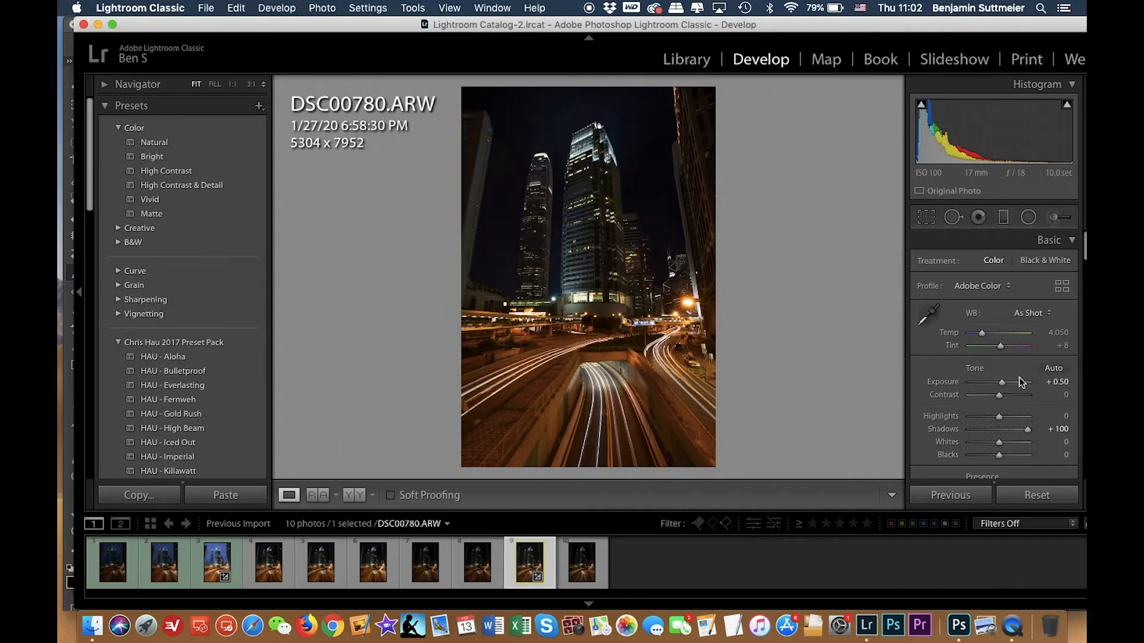
{"action": "left_click_drag", "start_coordinate": [1004, 381], "coordinate": [1006, 381]}
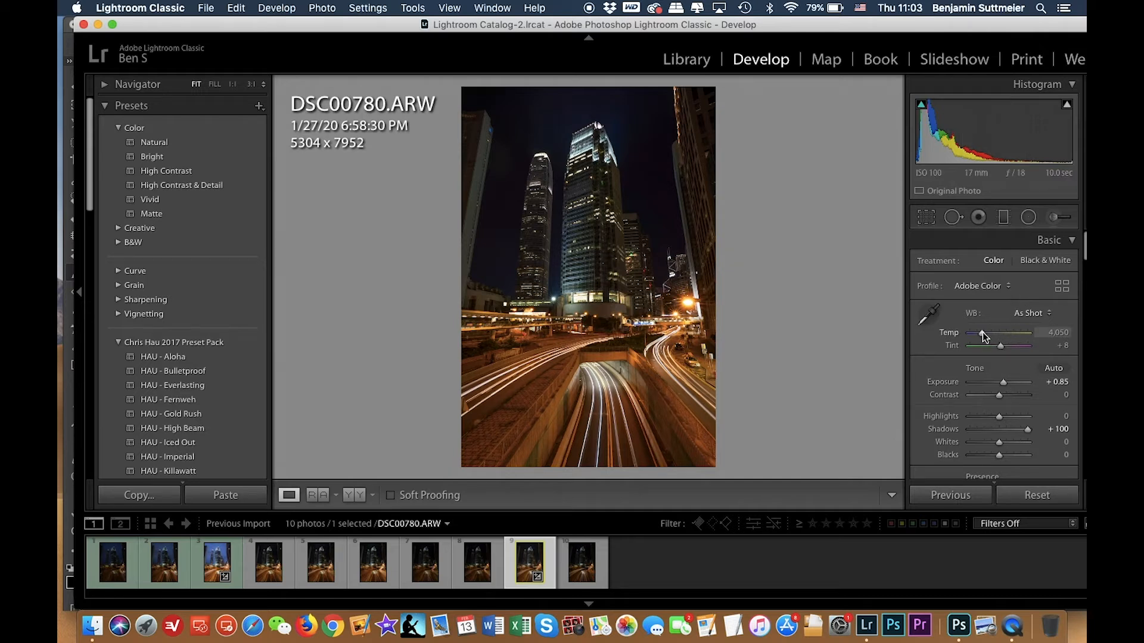
Set the white balance temperature of DSC00780 to 3,600.
{"action": "left_click_drag", "start_coordinate": [981, 332], "coordinate": [979, 331]}
{"action": "left_click", "coordinate": [1064, 332]}
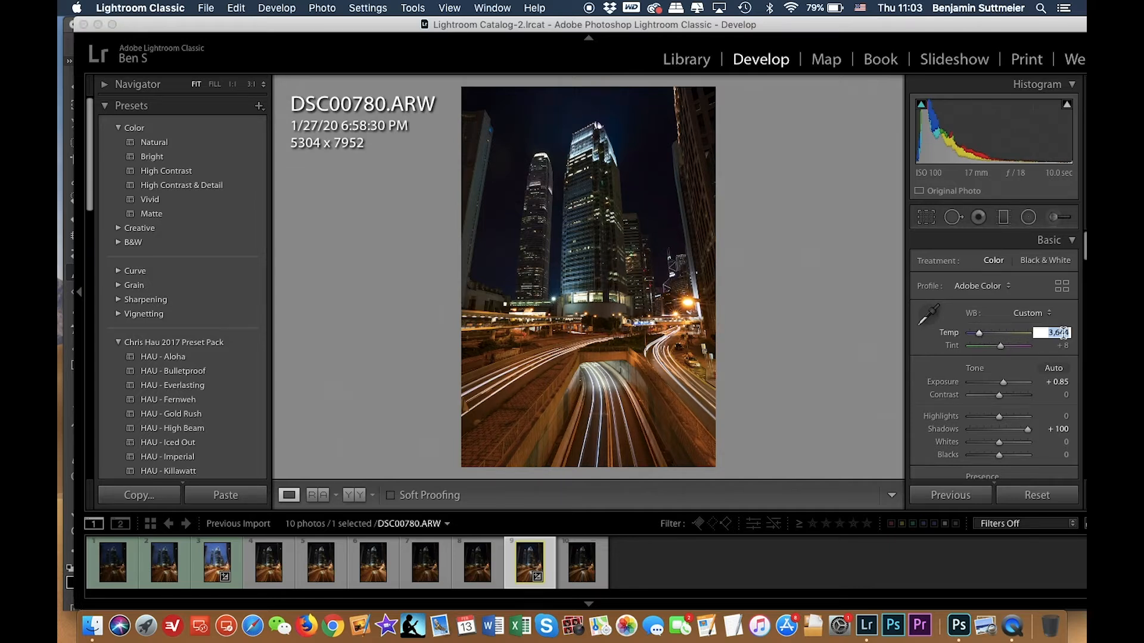
{"action": "type", "text": "3,"}
{"action": "type", "text": "600"}
{"action": "key", "text": "Return"}
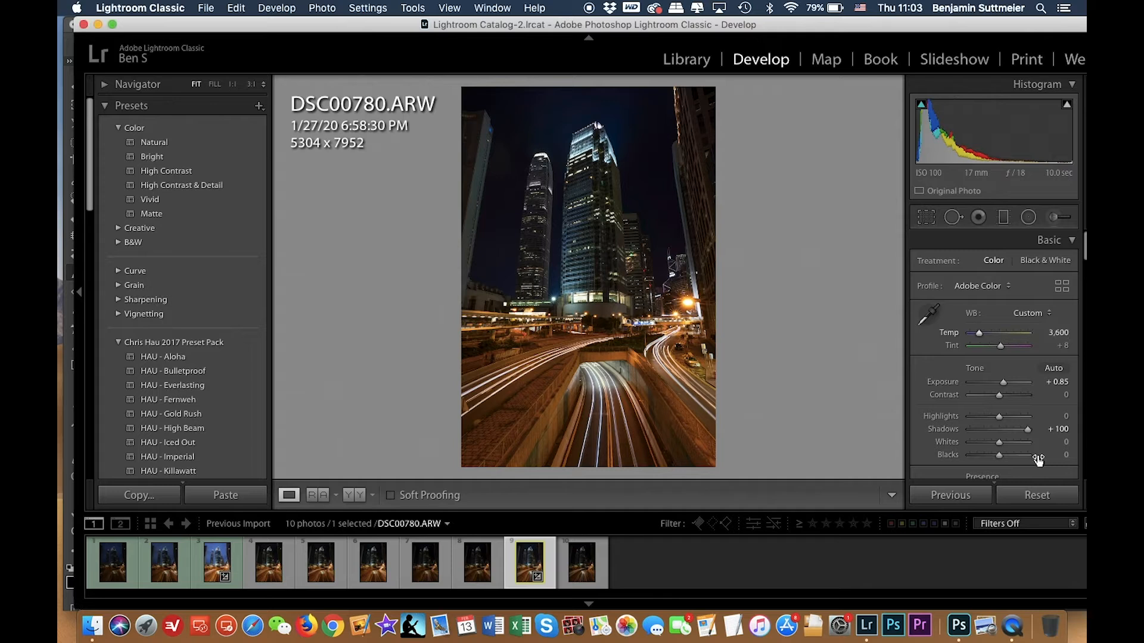
Toggle the temperature change off and on to compare, and set contrast to +10.
{"action": "key", "text": "super+z"}
{"action": "key", "text": "super+shift+z"}
{"action": "left_click_drag", "start_coordinate": [999, 395], "coordinate": [1003, 396]}
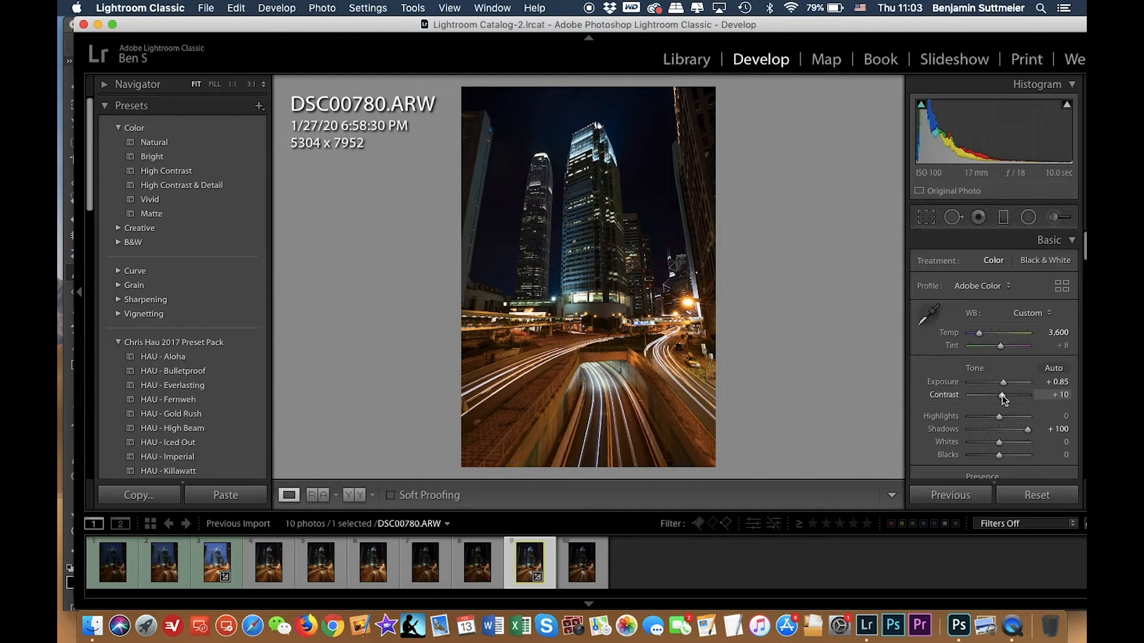
Try whites at +32, toggling the change off and on to compare before undoing it.
{"action": "scroll", "coordinate": [1003, 399], "scroll_direction": "down", "scroll_amount": 1}
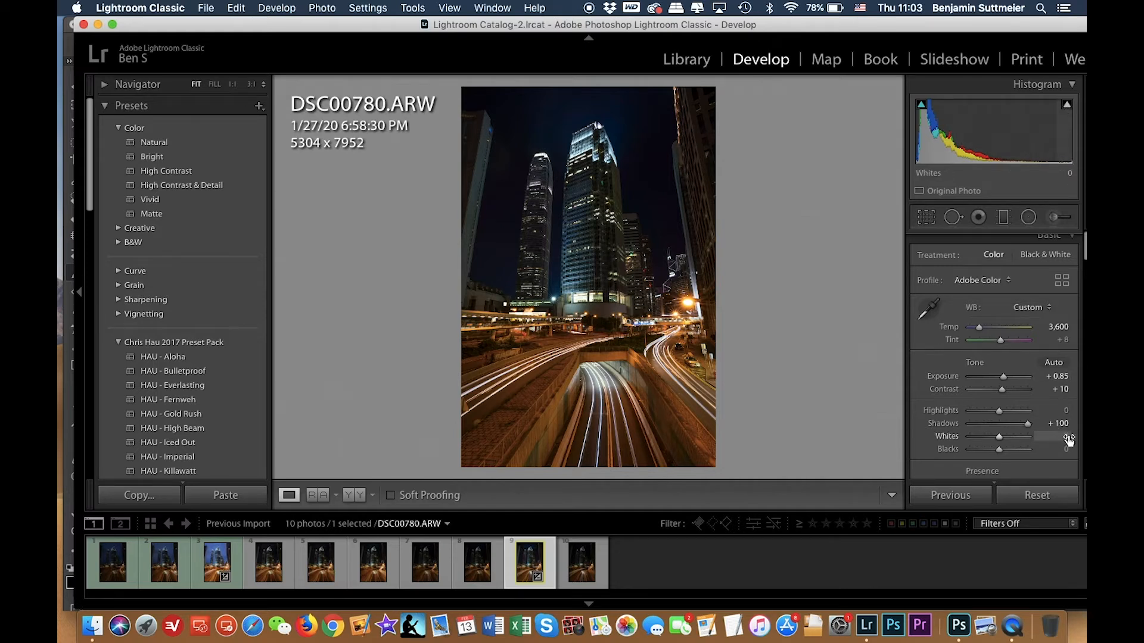
{"action": "left_click_drag", "start_coordinate": [1002, 436], "coordinate": [1009, 435]}
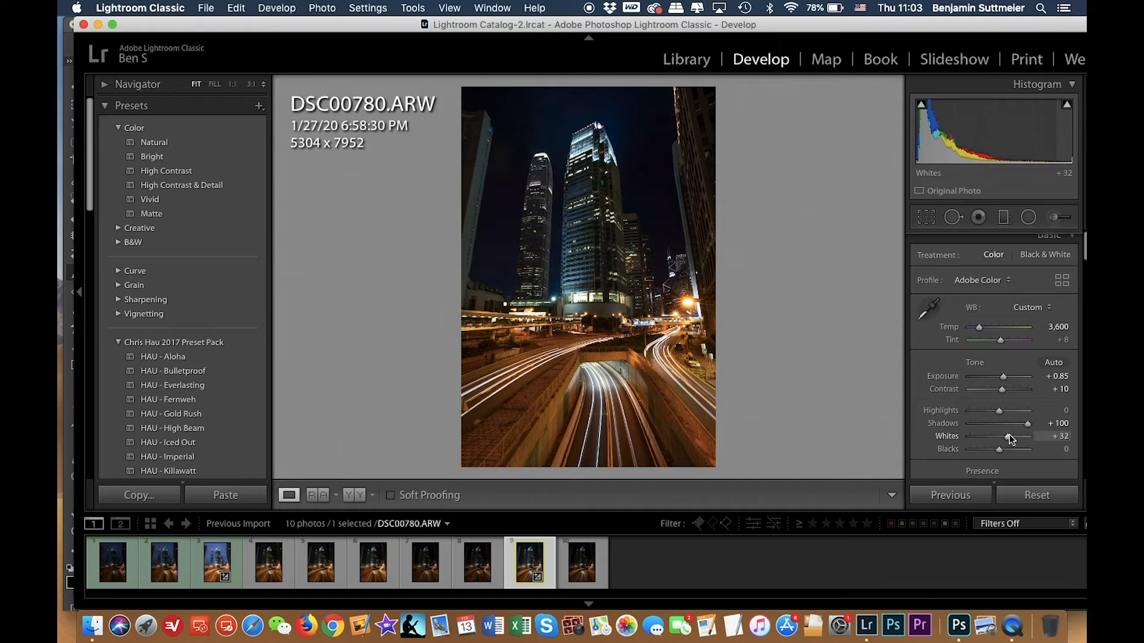
{"action": "key", "text": "super+z"}
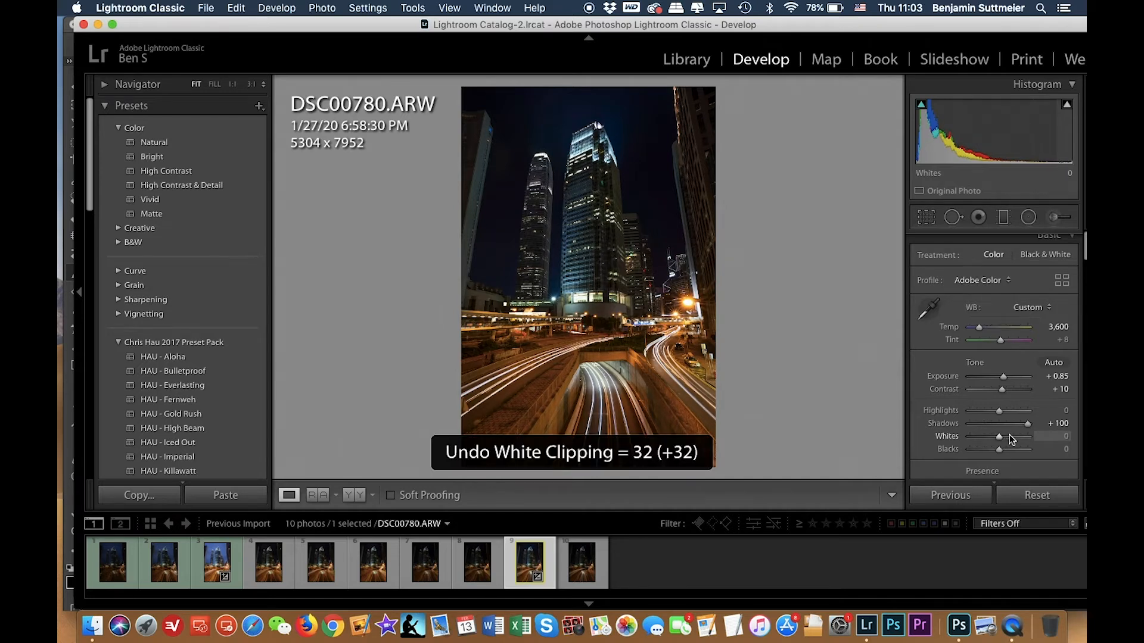
{"action": "key", "text": "super+shift+z"}
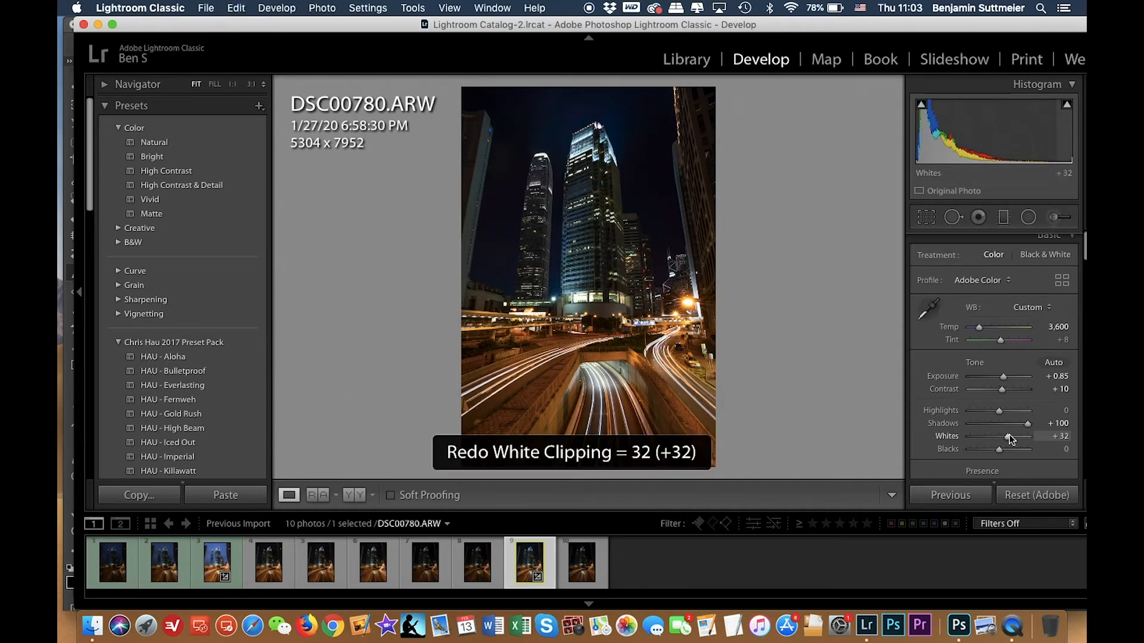
{"action": "key", "text": "super+z"}
{"action": "key", "text": "super+shift+z"}
{"action": "key", "text": "super+z"}
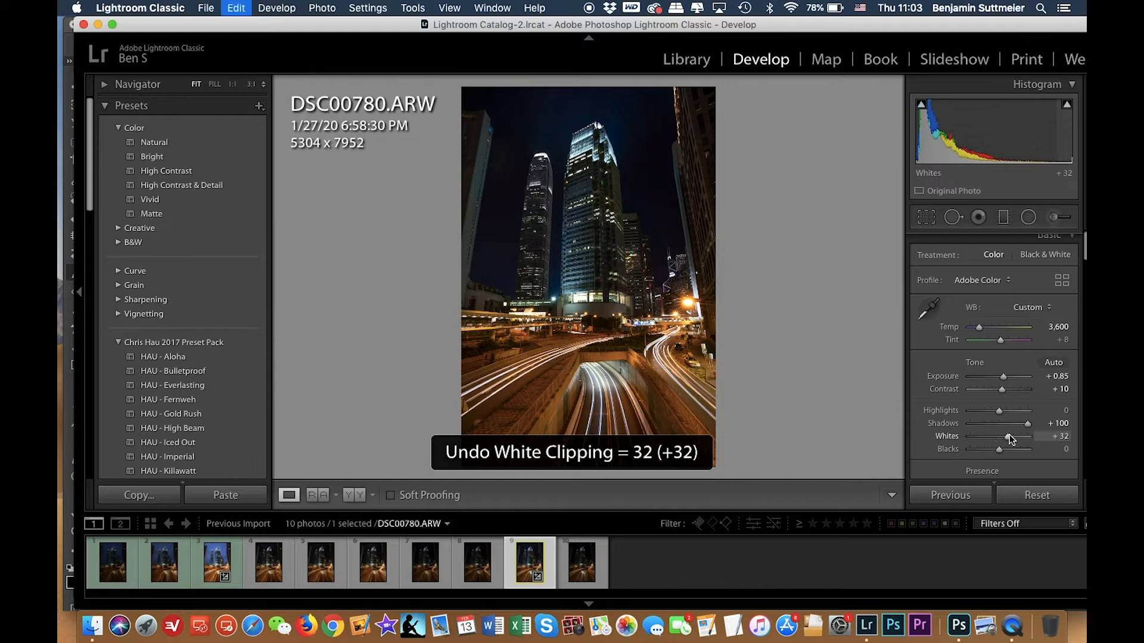
{"action": "key", "text": "super+shift+z"}
{"action": "key", "text": "super+z"}
Set whites to +30 and lower shadows to +80.
{"action": "left_click", "coordinate": [1051, 436]}
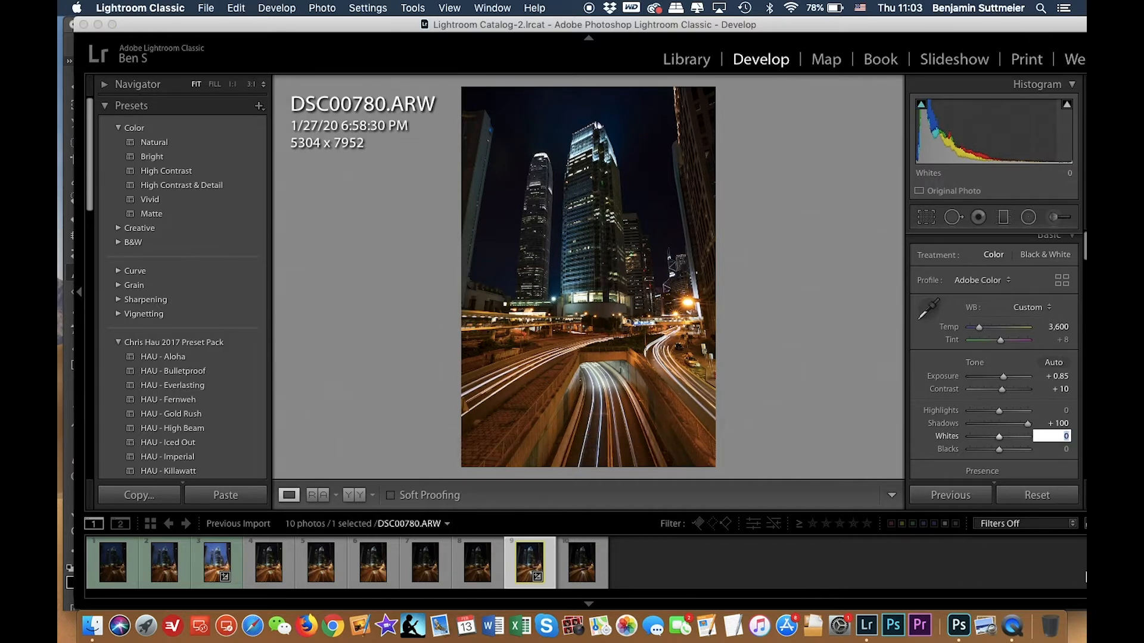
{"action": "key", "text": "Return"}
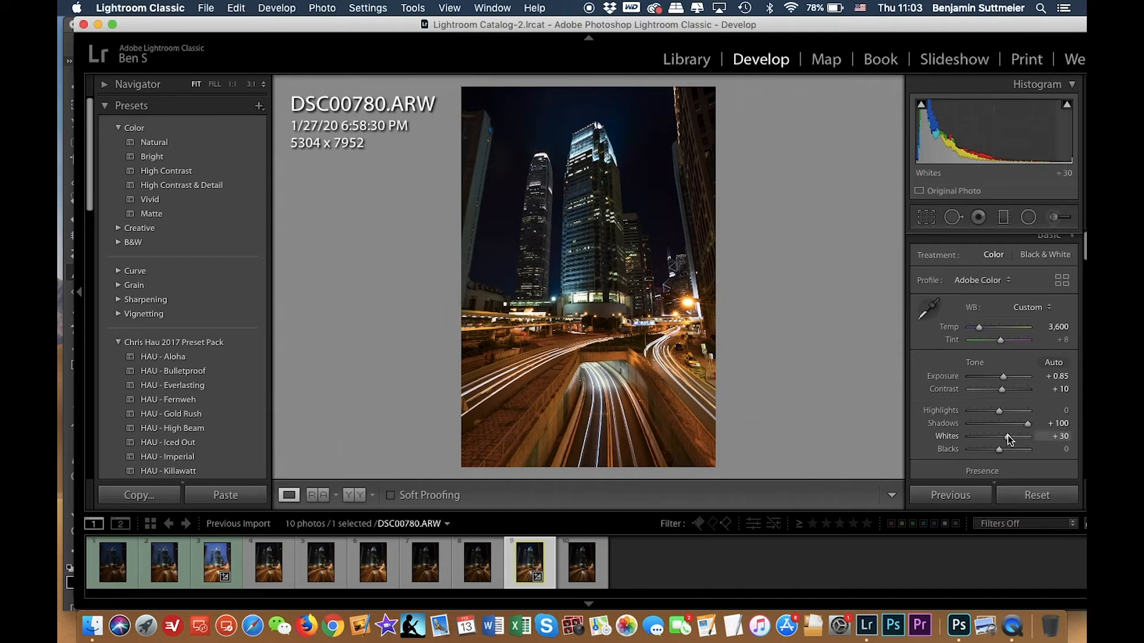
{"action": "left_click_drag", "start_coordinate": [1027, 423], "coordinate": [1021, 423]}
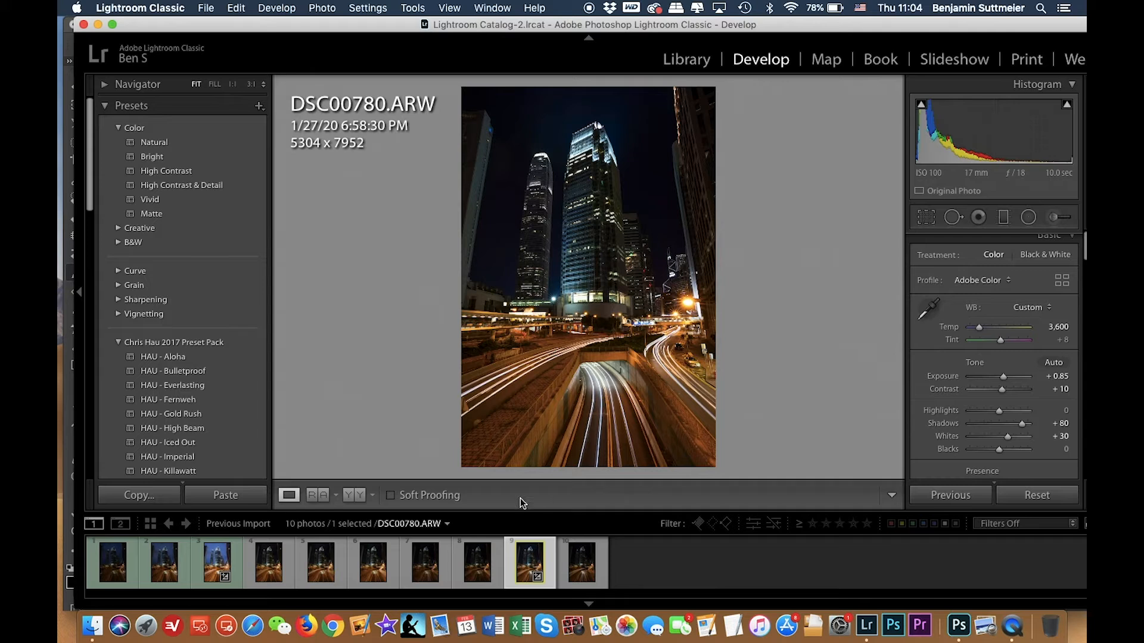
{"action": "scroll", "coordinate": [985, 389], "scroll_direction": "down", "scroll_amount": 3}
{"action": "scroll", "coordinate": [986, 389], "scroll_direction": "up", "scroll_amount": 3}
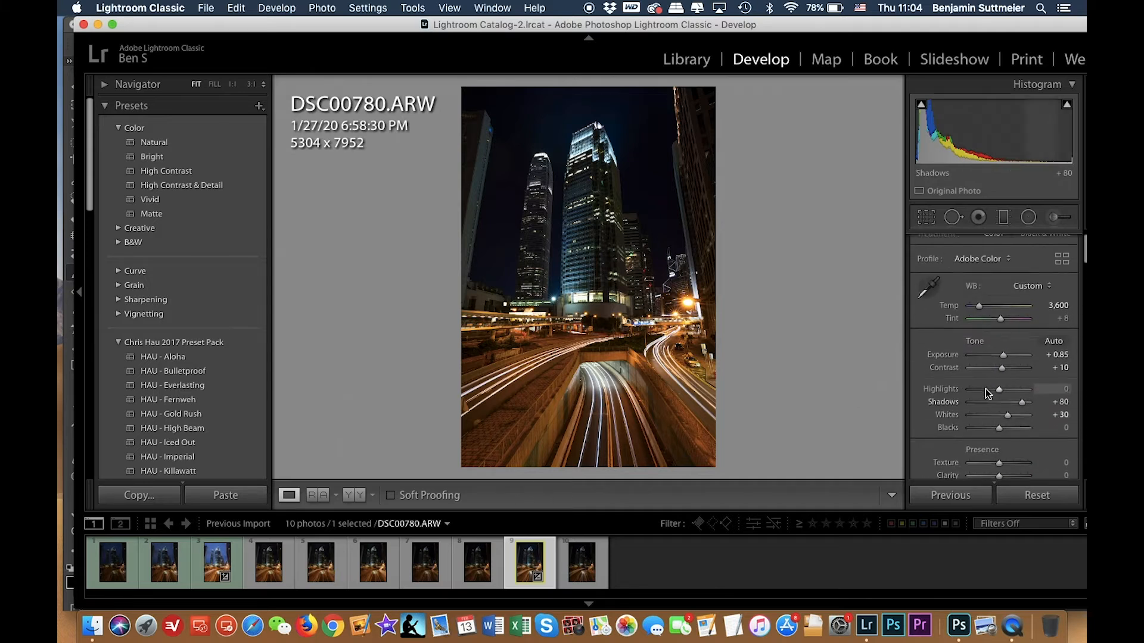
Export DSC00780 to the desktop with its original file name by disabling the custom rename.
{"action": "right_click", "coordinate": [524, 572]}
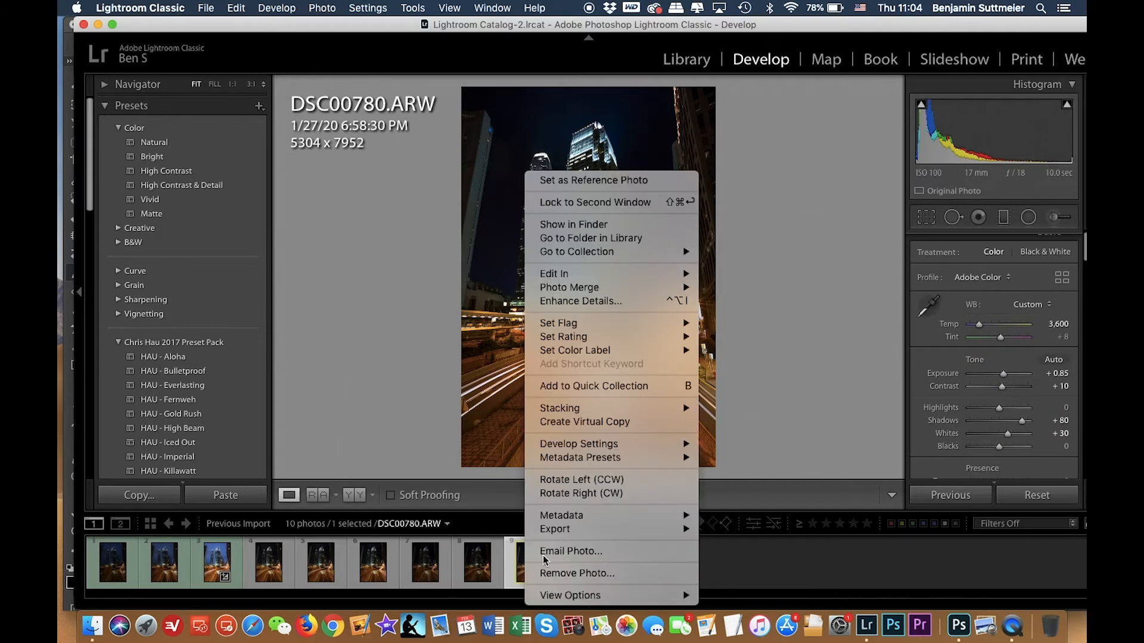
{"action": "mouse_move", "coordinate": [581, 536]}
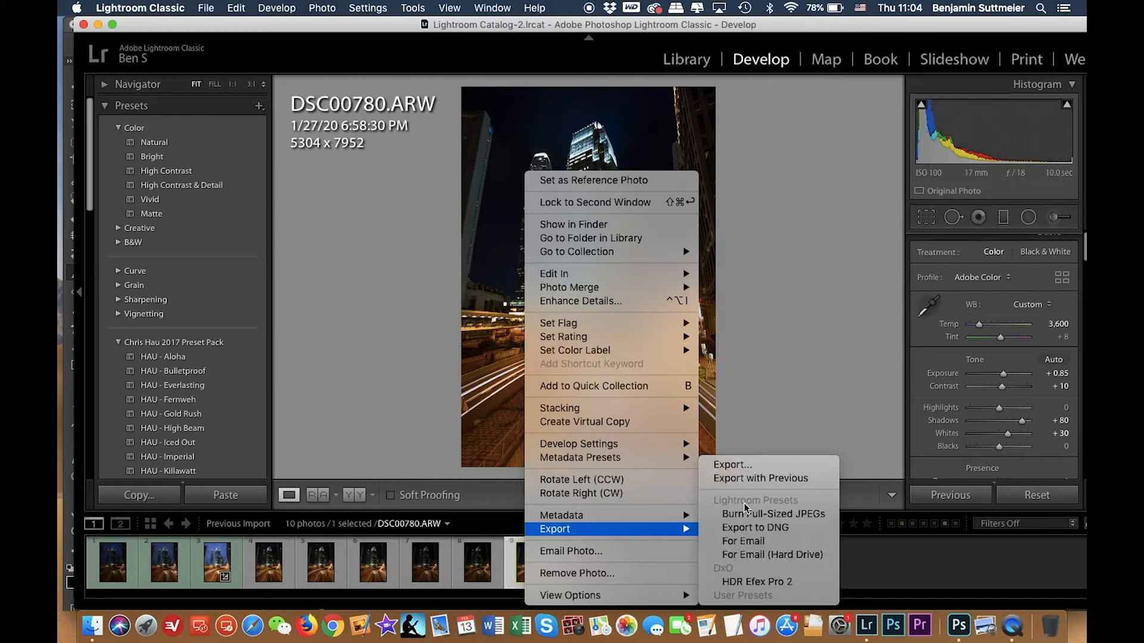
{"action": "left_click", "coordinate": [753, 465]}
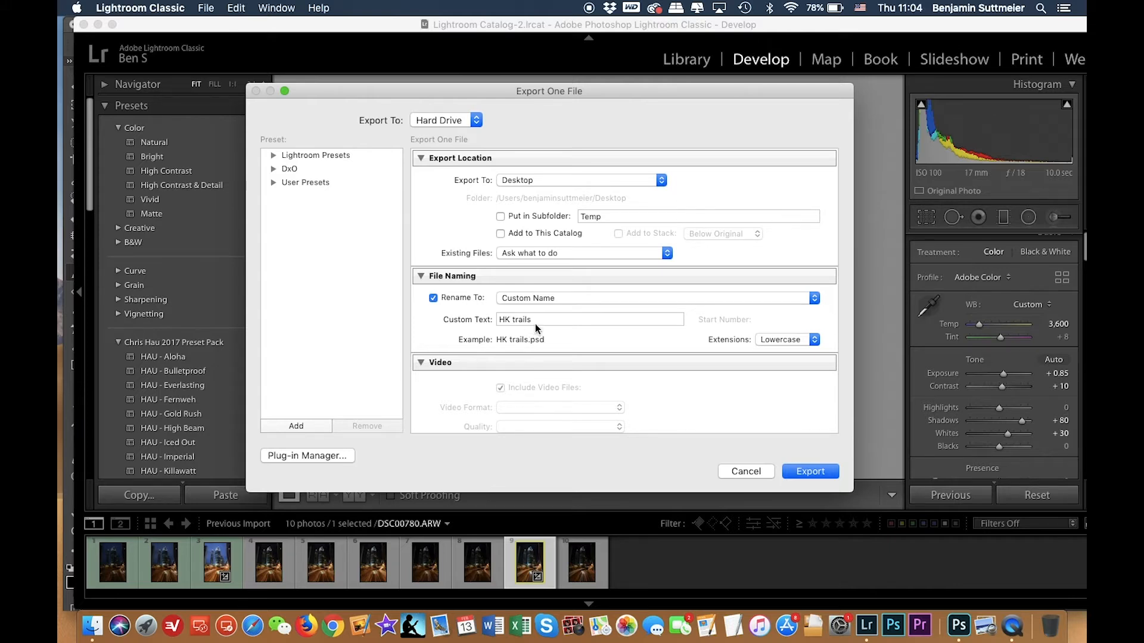
{"action": "scroll", "coordinate": [559, 318], "scroll_direction": "down", "scroll_amount": 5}
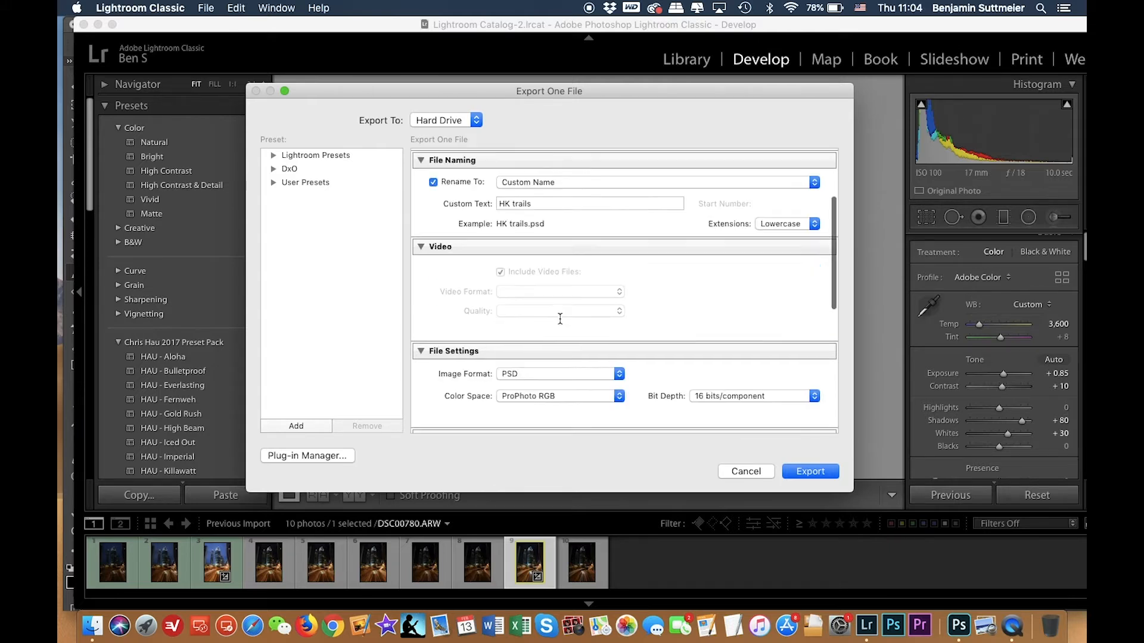
{"action": "scroll", "coordinate": [536, 313], "scroll_direction": "up", "scroll_amount": 5}
{"action": "left_click", "coordinate": [449, 295]}
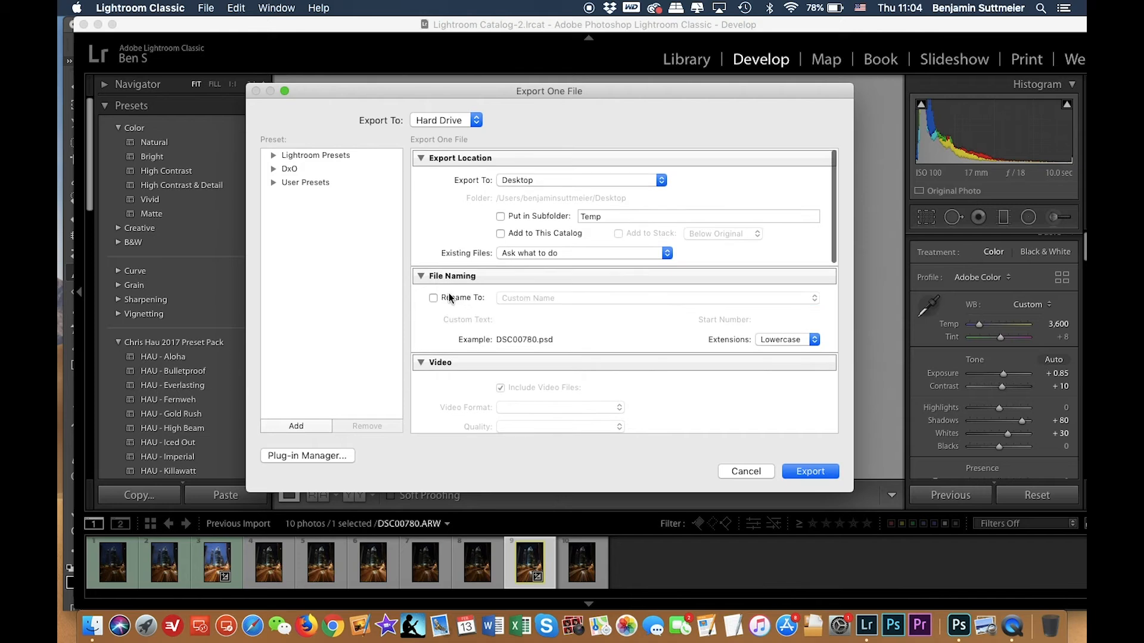
{"action": "left_click", "coordinate": [811, 472]}
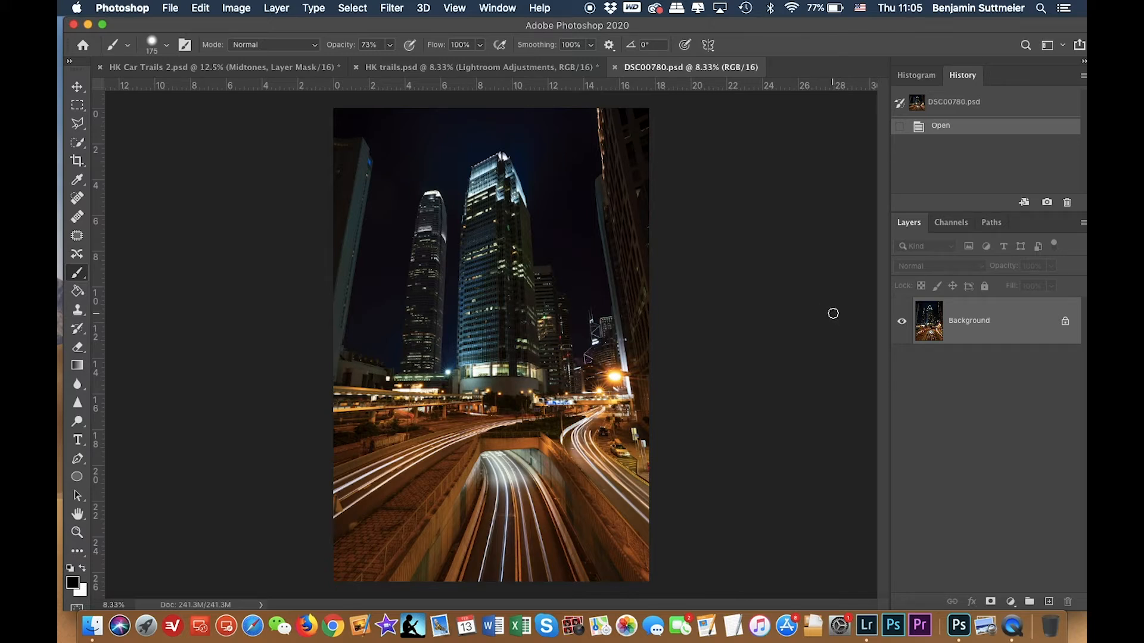
Copy the whole DSC00780 image, close it, and paste it as a new layer into HK trails.psd.
{"action": "key", "text": "super+a"}
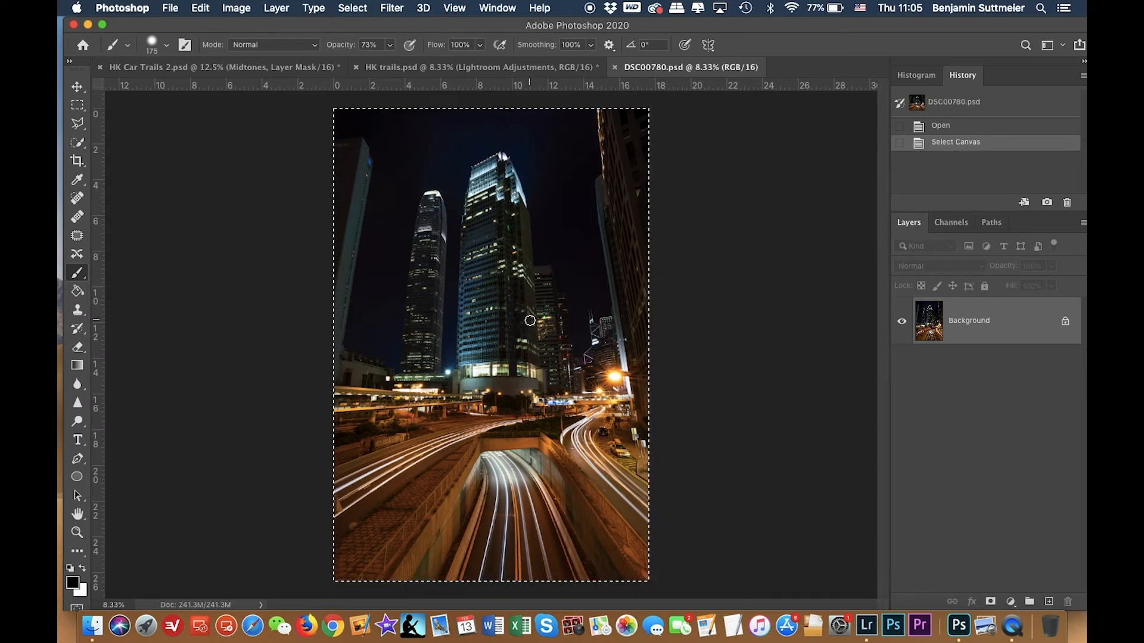
{"action": "key", "text": "super+c"}
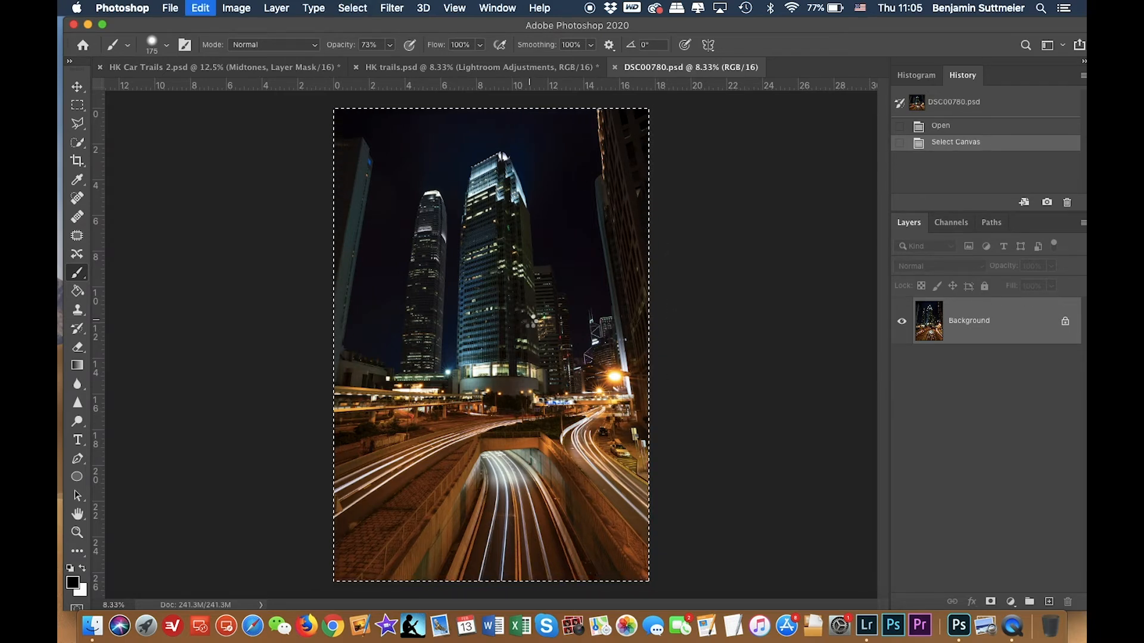
{"action": "key", "text": "super+w"}
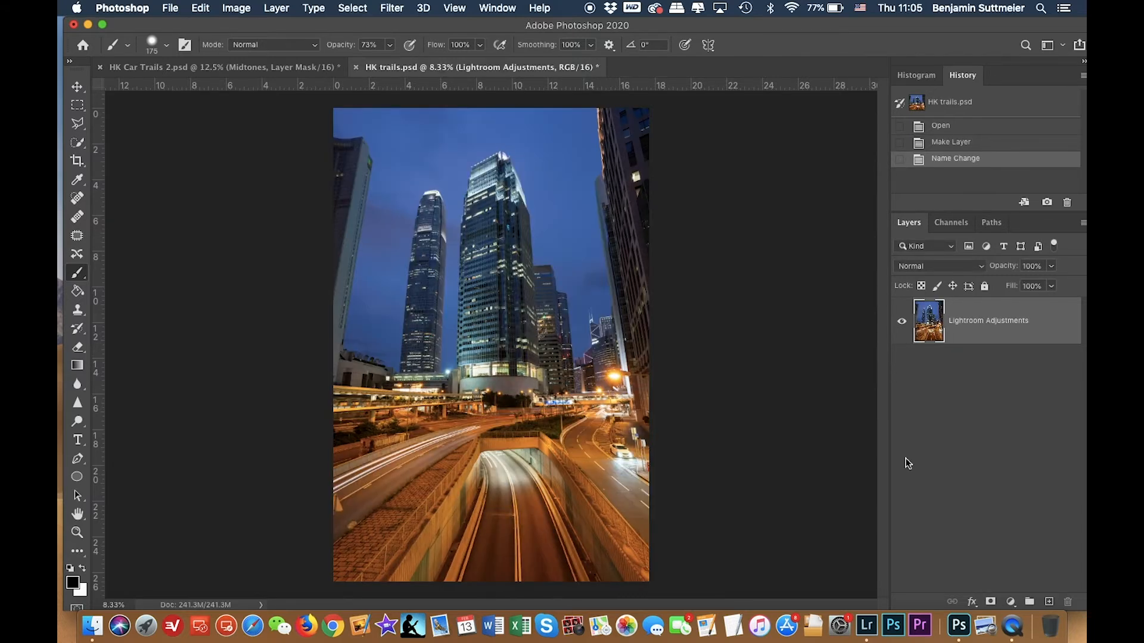
{"action": "key", "text": "super+v"}
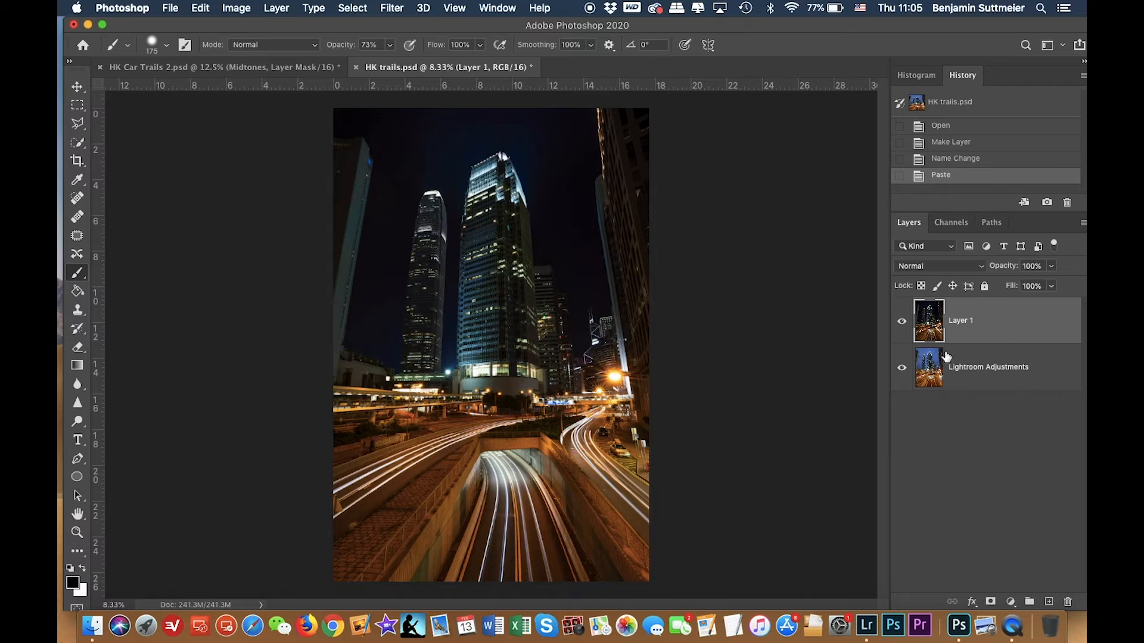
Rename the pasted layer Car Trails 1.
{"action": "double_click", "coordinate": [963, 321]}
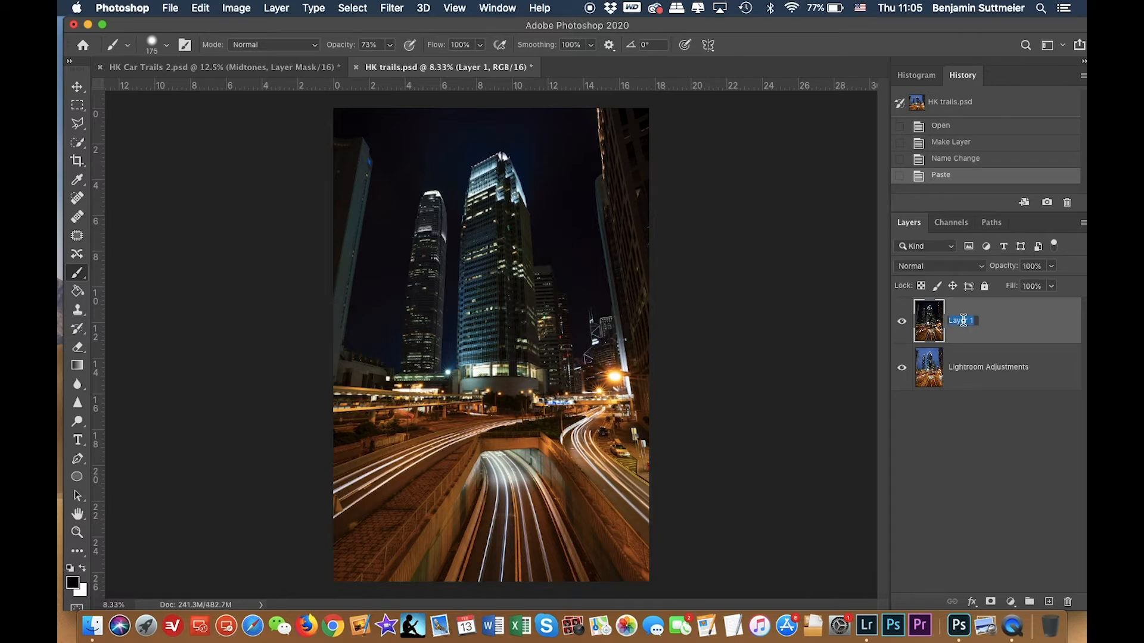
{"action": "type", "text": "Car Trails 1"}
{"action": "key", "text": "Return"}
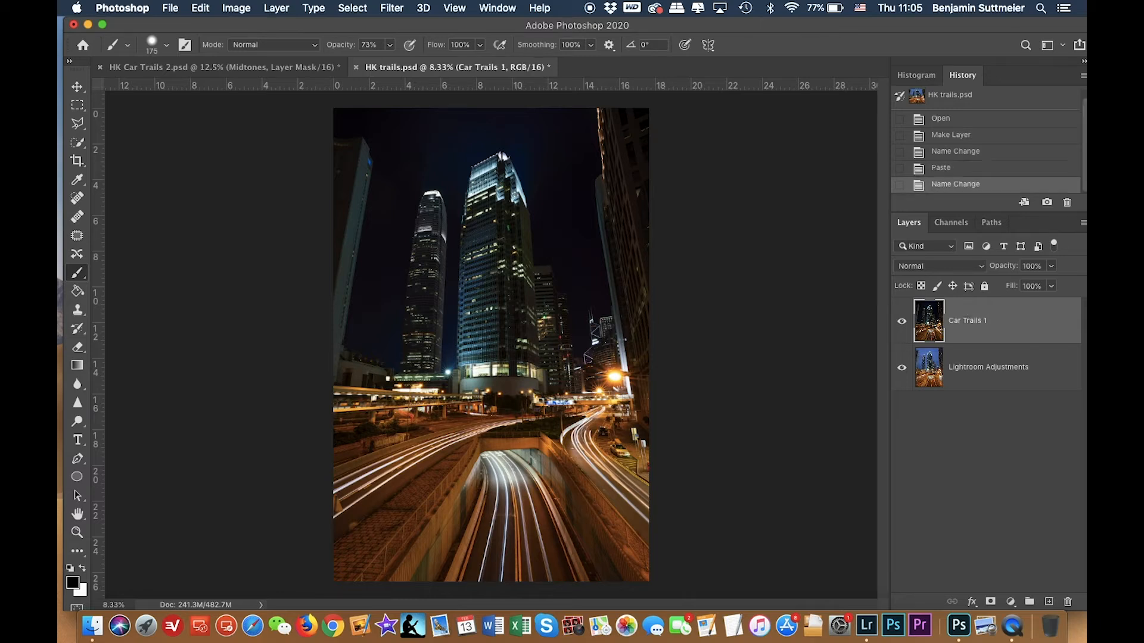
Toggle the Car Trails 1 layer's visibility repeatedly to compare it with the layer beneath.
{"action": "left_click", "coordinate": [902, 324]}
{"action": "left_click", "coordinate": [901, 323]}
{"action": "left_click", "coordinate": [901, 324]}
{"action": "left_click", "coordinate": [902, 324]}
{"action": "left_click", "coordinate": [902, 324]}
{"action": "left_click", "coordinate": [902, 324]}
{"action": "left_click", "coordinate": [902, 324]}
{"action": "left_click", "coordinate": [902, 323]}
{"action": "left_click", "coordinate": [902, 325]}
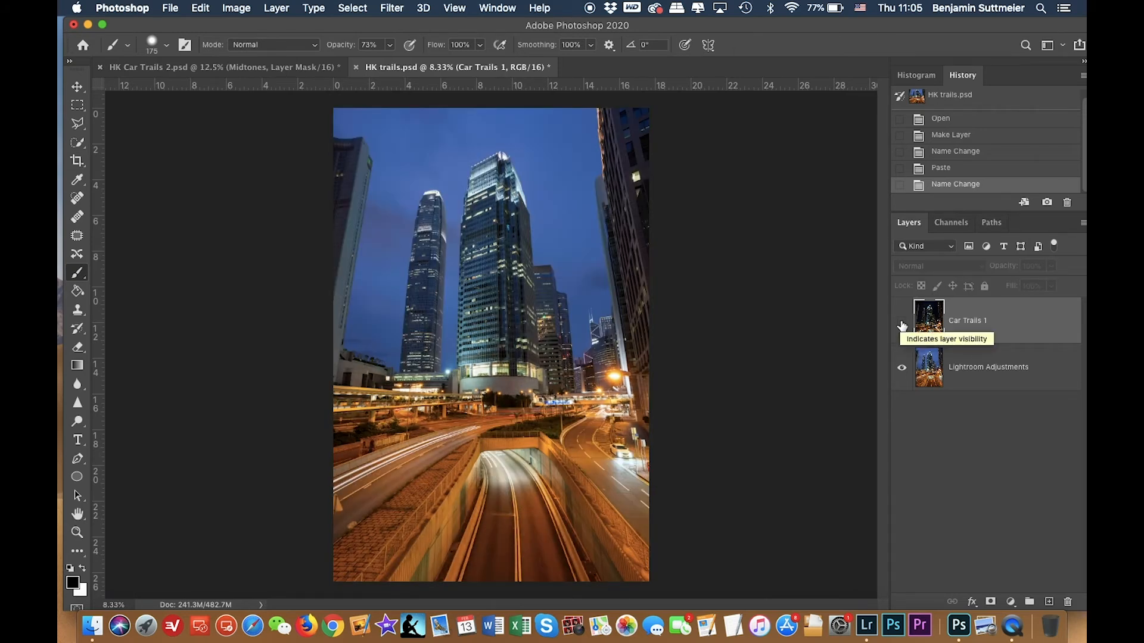
{"action": "left_click", "coordinate": [901, 326]}
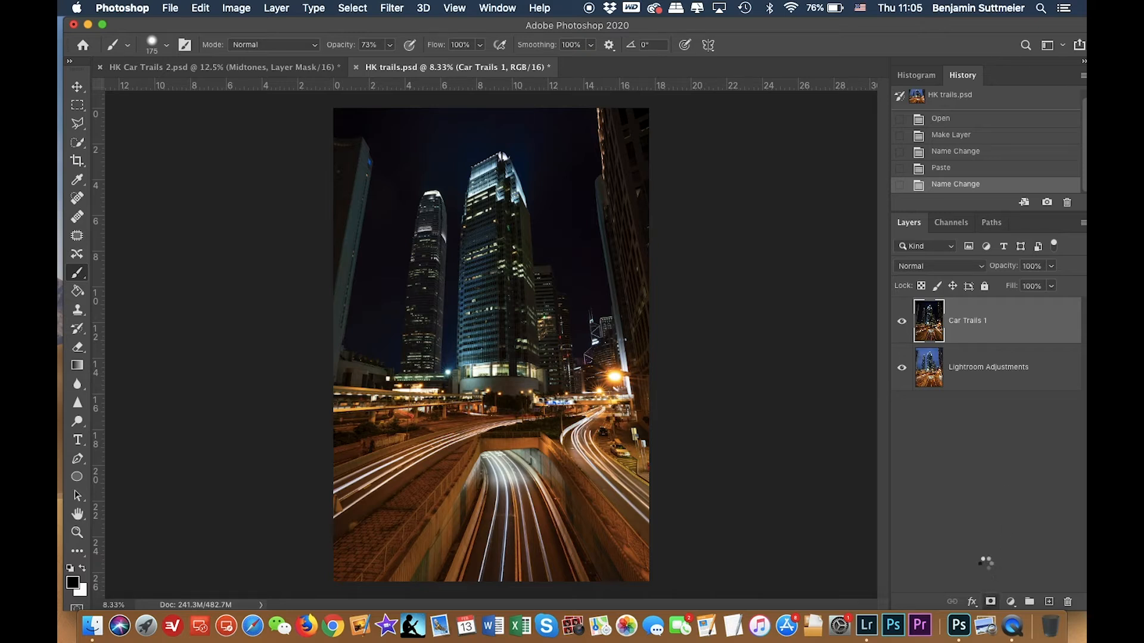
Add a layer mask to Car Trails 1 and fill the mask with black.
{"action": "left_click", "coordinate": [991, 602]}
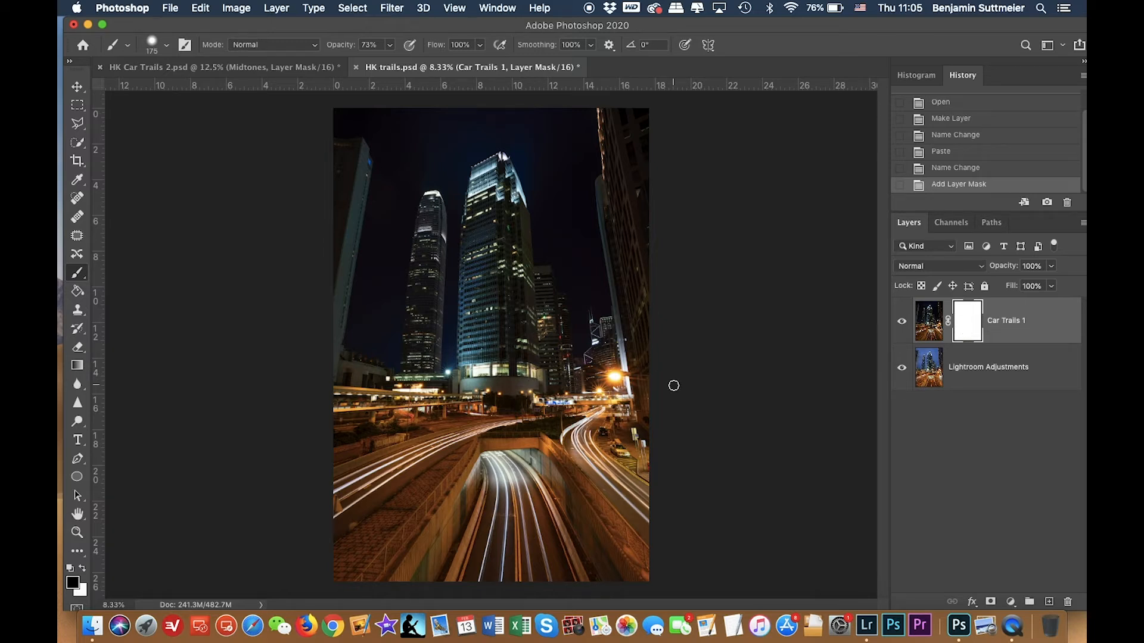
{"action": "left_click", "coordinate": [81, 295]}
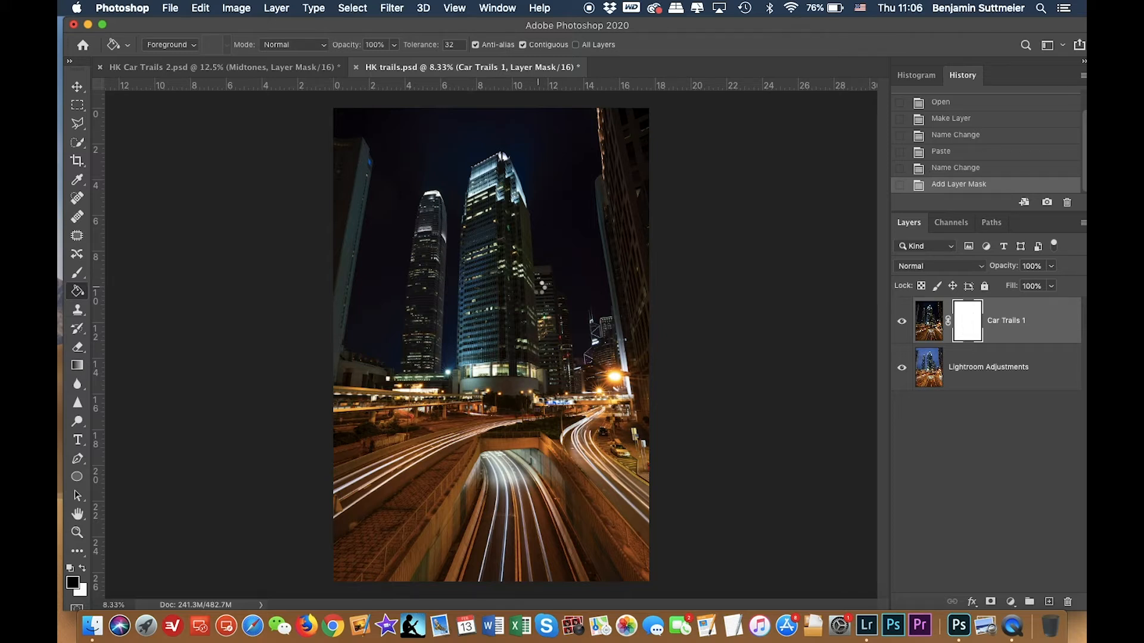
{"action": "left_click", "coordinate": [538, 291]}
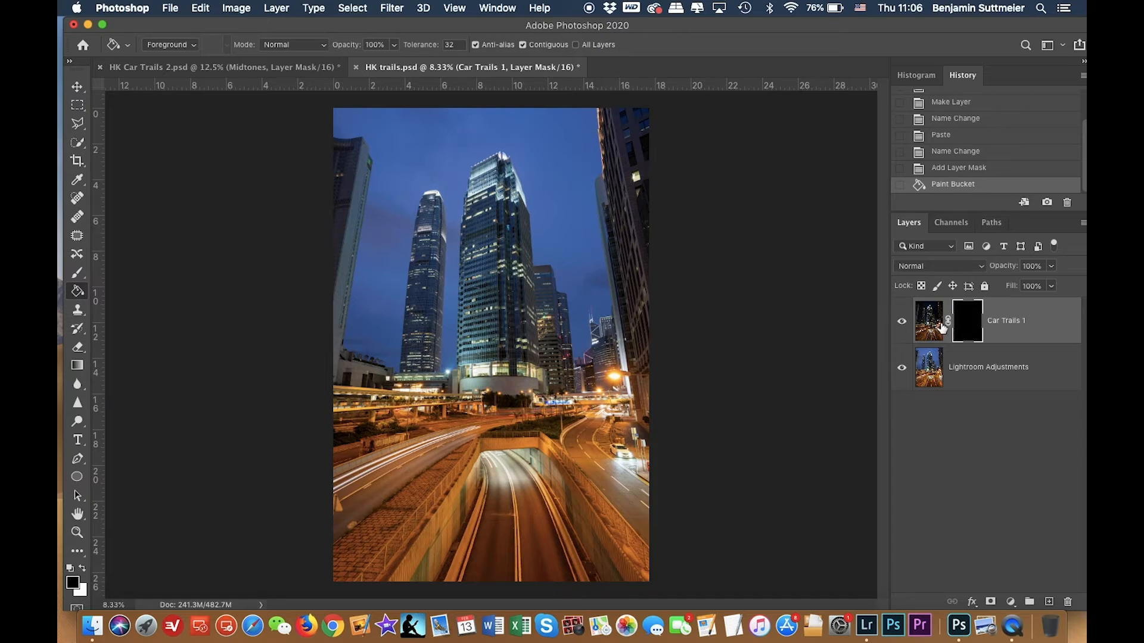
Paint white over the sky in the mask with a 1600 px brush, then delete the layer mask.
{"action": "key", "text": "b"}
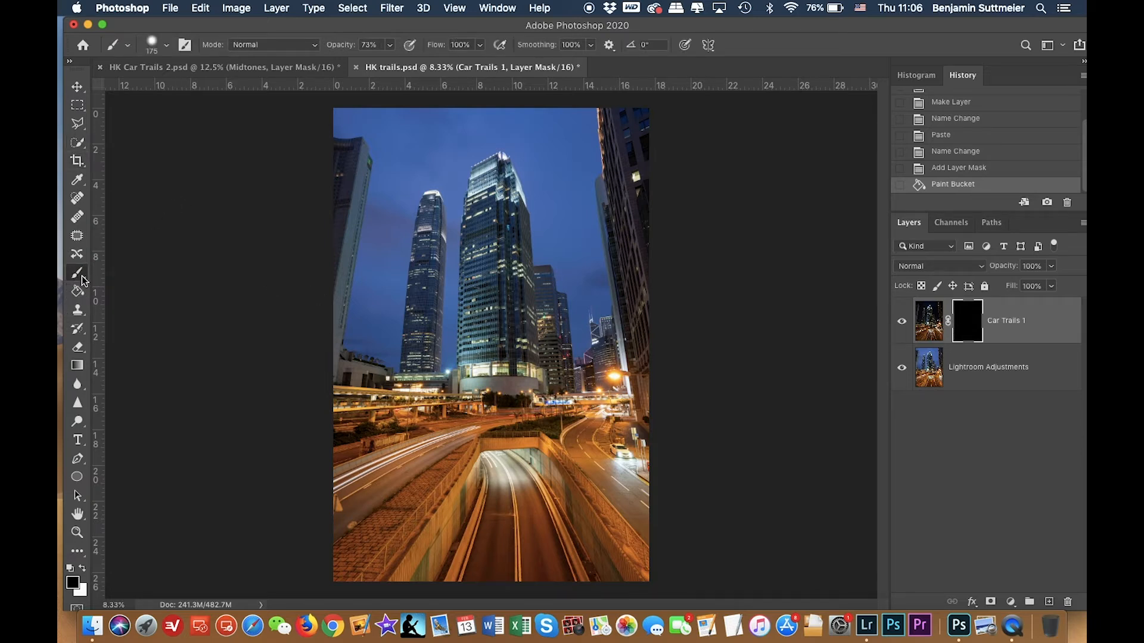
{"action": "key", "text": "bracketright"}
{"action": "key", "text": "bracketright"}
{"action": "key", "text": "bracketright"}
{"action": "key", "text": "bracketright"}
{"action": "key", "text": "bracketright"}
{"action": "key", "text": "bracketright"}
{"action": "key", "text": "bracketright"}
{"action": "key", "text": "bracketright"}
{"action": "key", "text": "bracketright"}
{"action": "key", "text": "bracketright"}
{"action": "key", "text": "bracketright"}
{"action": "key", "text": "bracketright"}
{"action": "key", "text": "bracketright"}
{"action": "key", "text": "bracketright"}
{"action": "key", "text": "bracketright"}
{"action": "key", "text": "bracketright"}
{"action": "key", "text": "bracketright"}
{"action": "key", "text": "bracketright"}
{"action": "key", "text": "bracketright"}
{"action": "key", "text": "bracketleft"}
{"action": "key", "text": "bracketleft"}
{"action": "key", "text": "bracketleft"}
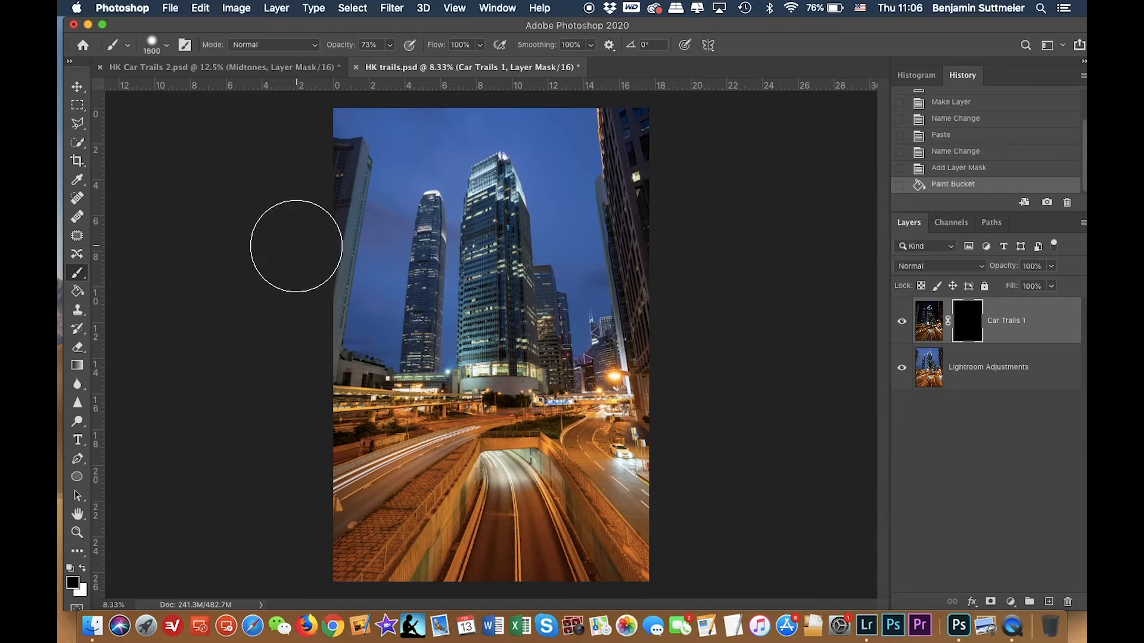
{"action": "left_click", "coordinate": [153, 47]}
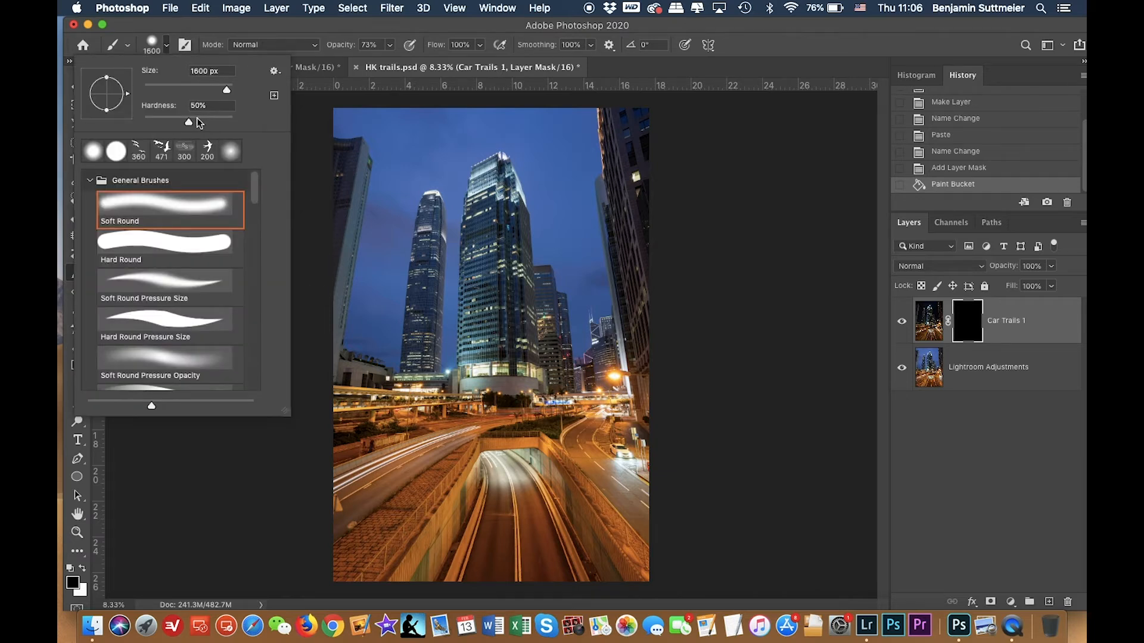
{"action": "left_click_drag", "start_coordinate": [188, 122], "coordinate": [268, 124]}
{"action": "left_click", "coordinate": [151, 36]}
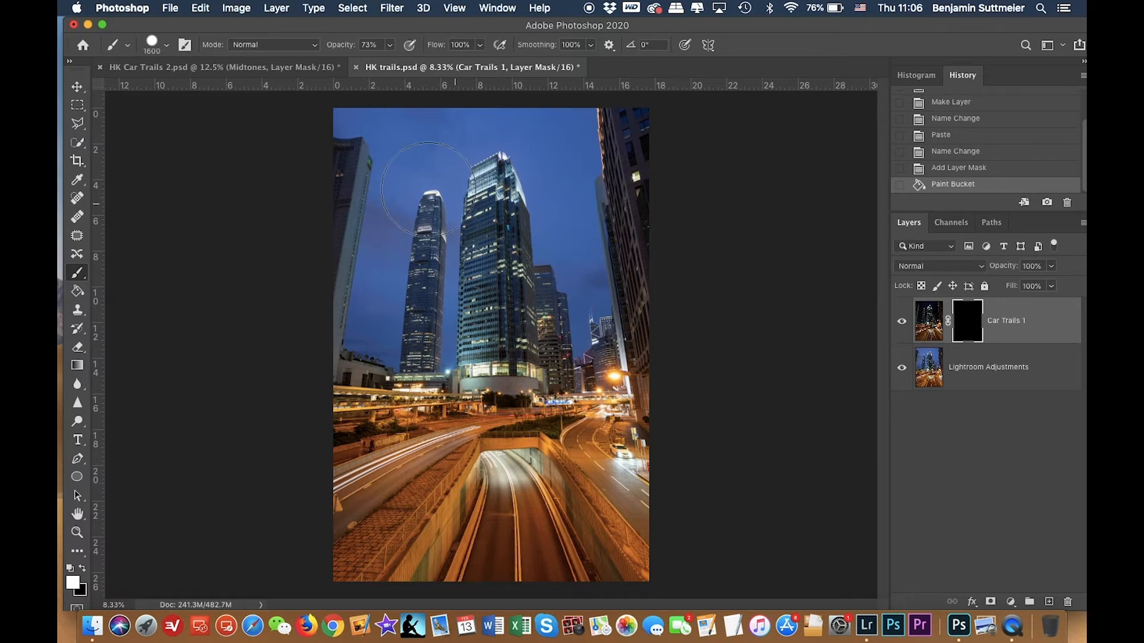
{"action": "mouse_move", "coordinate": [403, 167]}
{"action": "left_mouse_down"}
{"action": "mouse_move", "coordinate": [615, 256]}
{"action": "mouse_move", "coordinate": [394, 410]}
{"action": "mouse_move", "coordinate": [586, 471]}
{"action": "mouse_move", "coordinate": [654, 508]}
{"action": "left_mouse_up"}
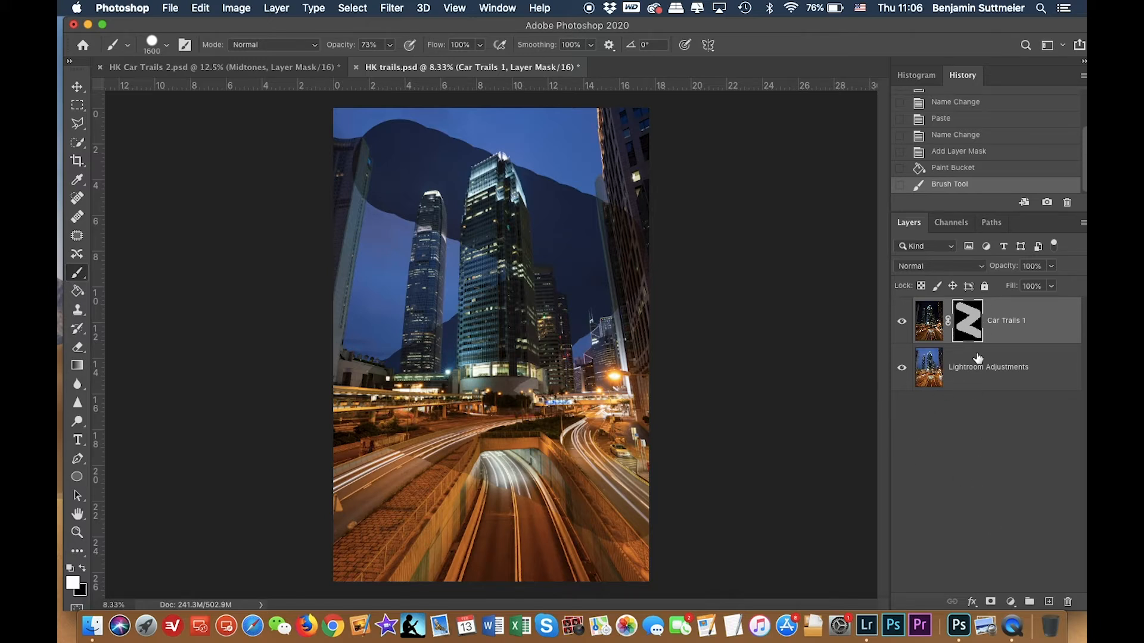
{"action": "right_click", "coordinate": [966, 323]}
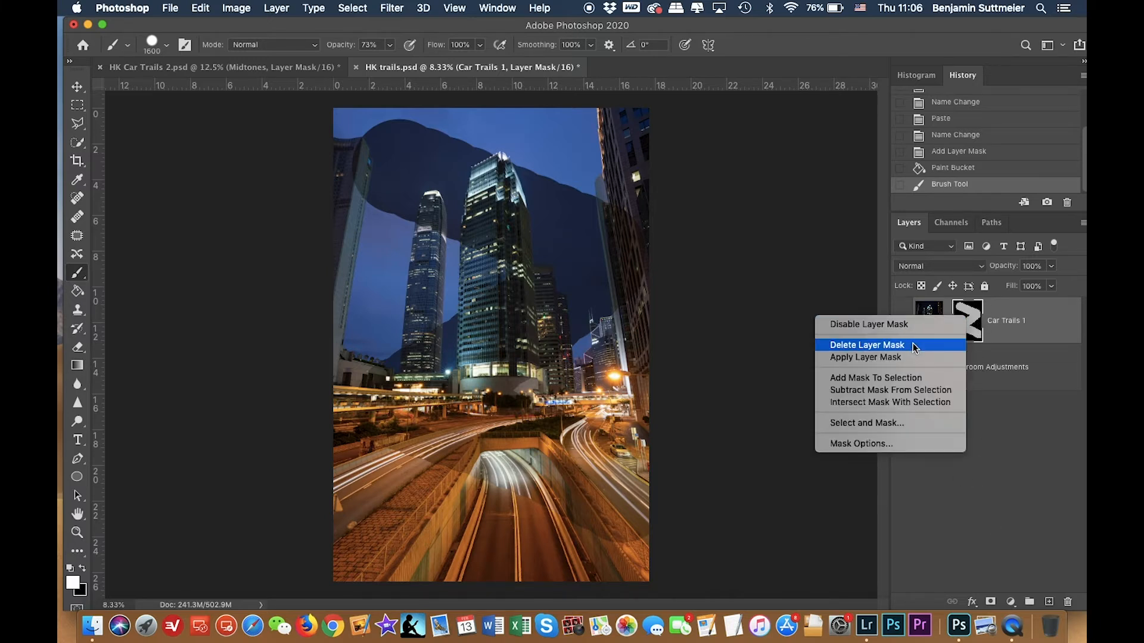
{"action": "left_click", "coordinate": [913, 343]}
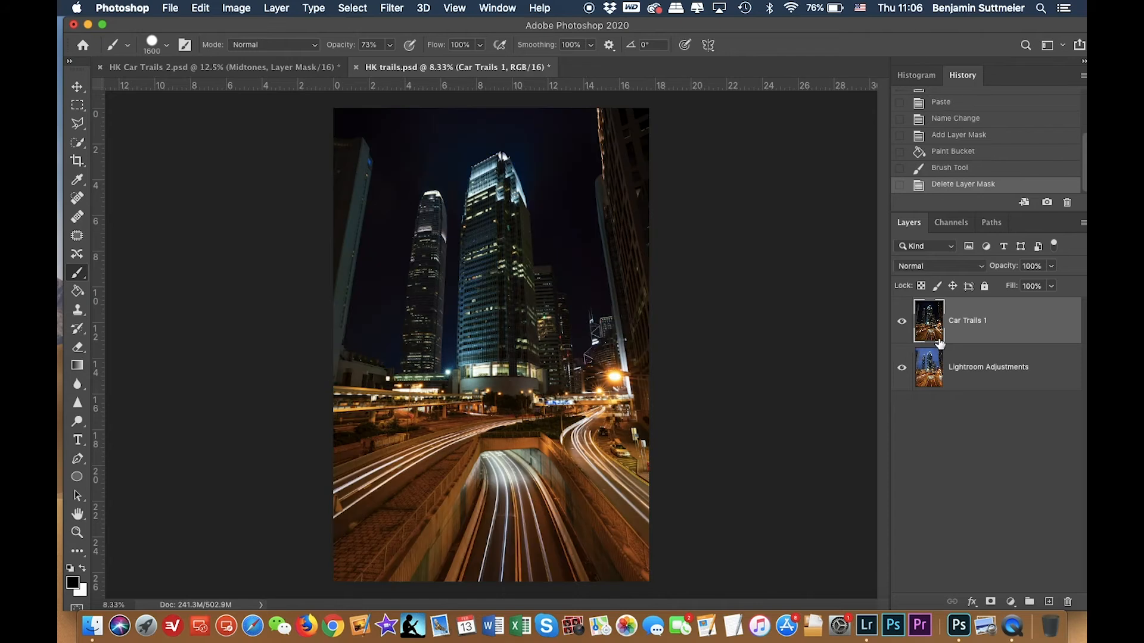
Add a new layer mask to Car Trails 1, draw a short vertical gradient at the road's horizon, and invert it.
{"action": "left_click", "coordinate": [78, 365]}
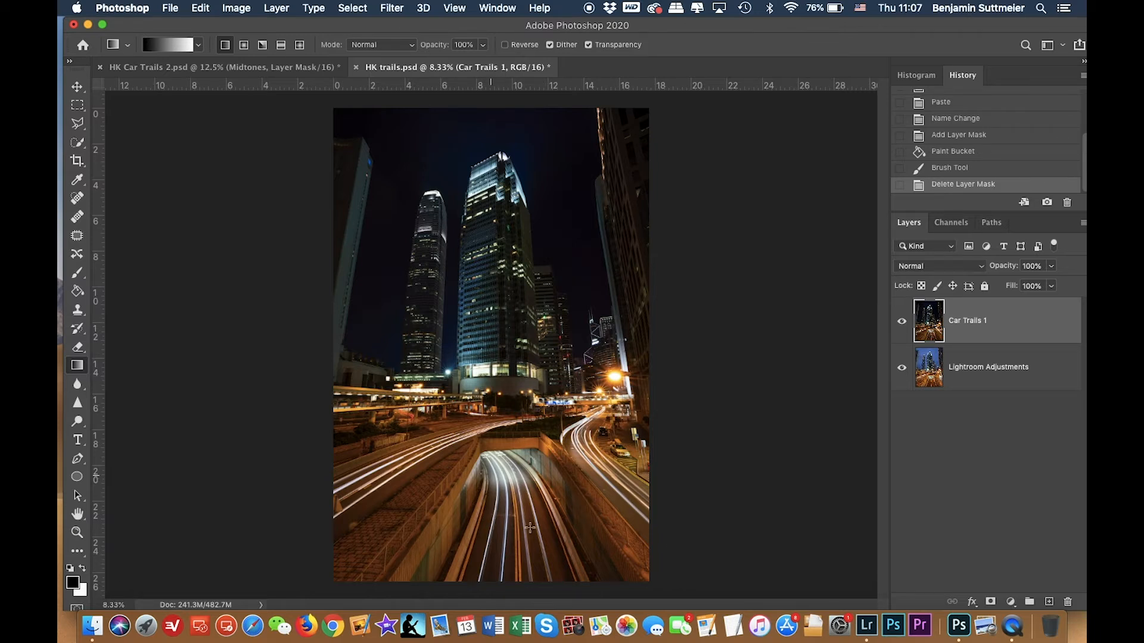
{"action": "left_click", "coordinate": [990, 602]}
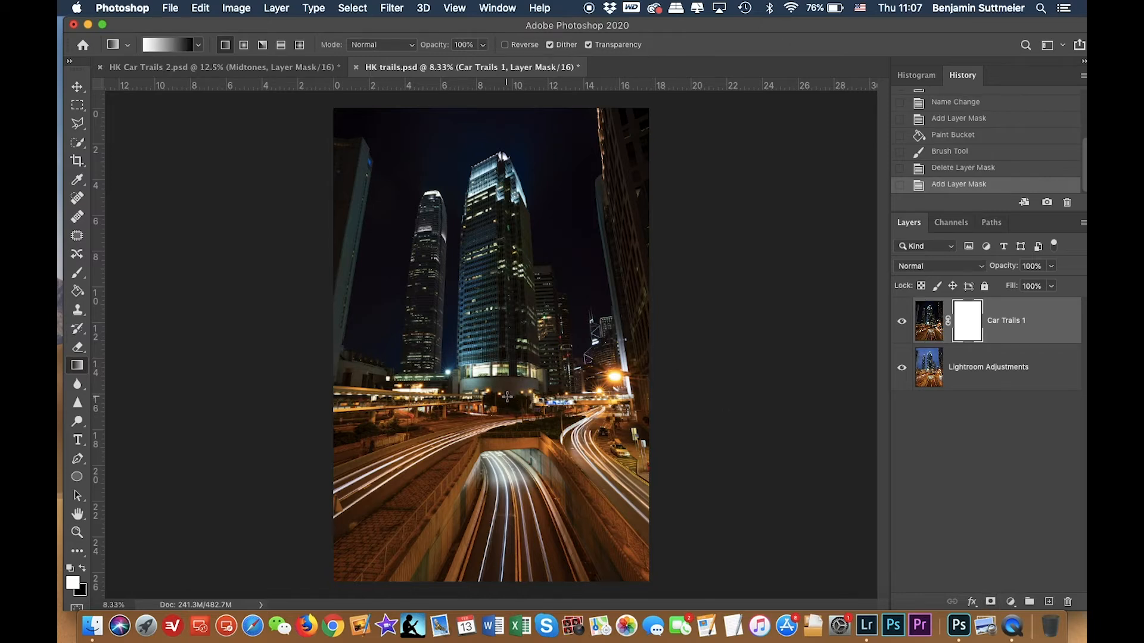
{"action": "left_click_drag", "start_coordinate": [507, 396], "coordinate": [501, 433]}
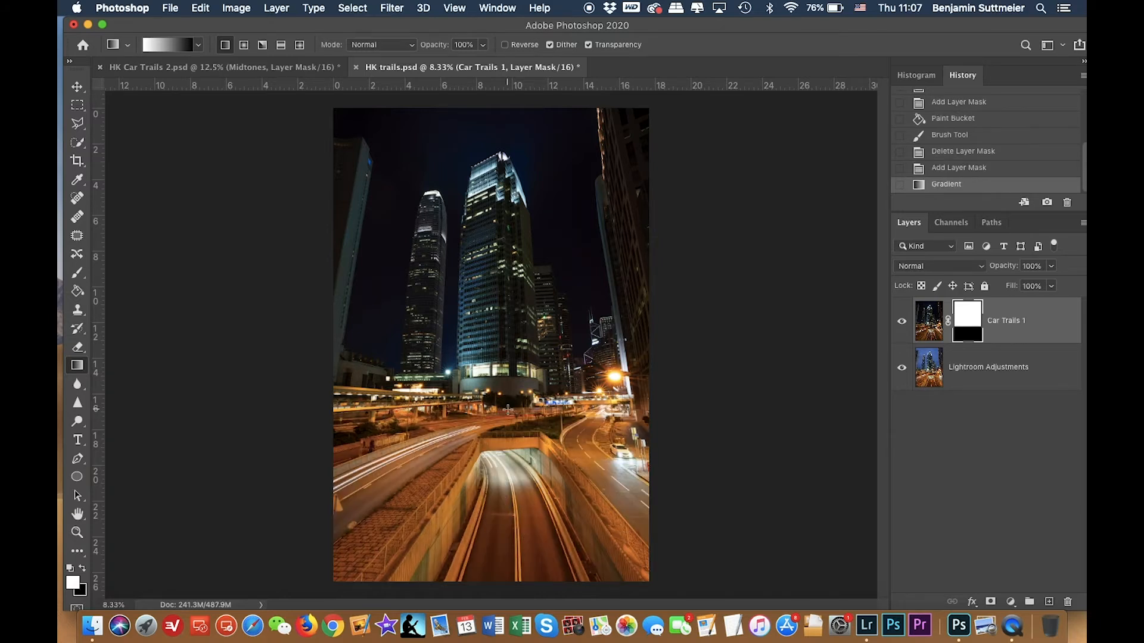
{"action": "left_click", "coordinate": [902, 322]}
{"action": "left_click", "coordinate": [902, 323]}
{"action": "key", "text": "super+i"}
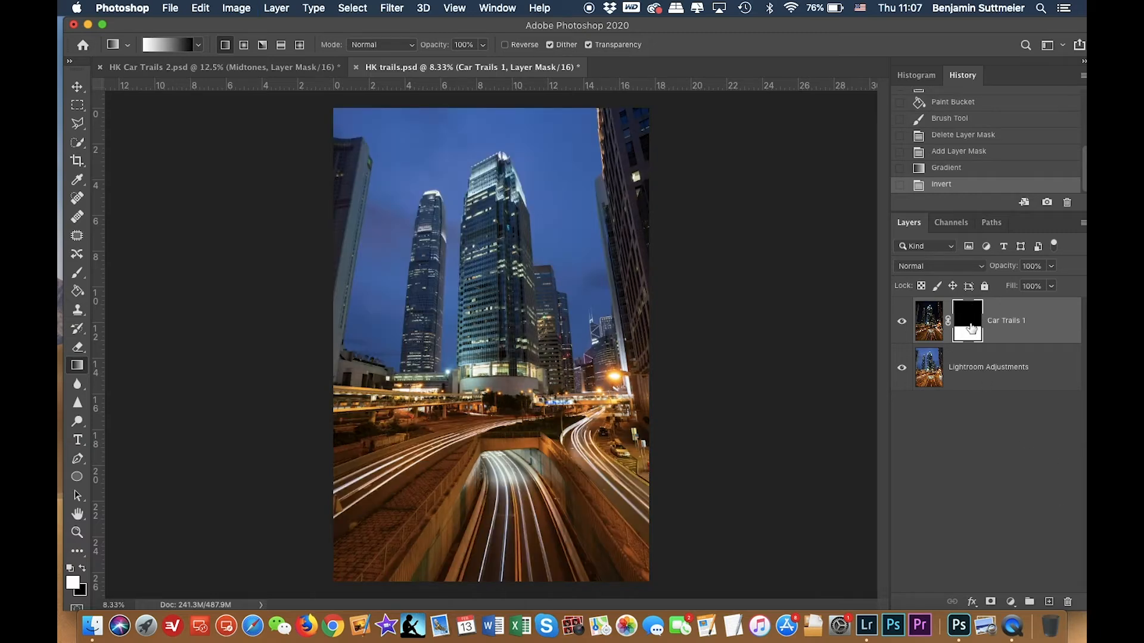
Toggle the Car Trails 1 layer on and off to inspect the gradient blend.
{"action": "left_click", "coordinate": [901, 322]}
{"action": "left_click", "coordinate": [901, 322]}
{"action": "left_click", "coordinate": [901, 322]}
{"action": "left_click", "coordinate": [901, 322]}
{"action": "left_click", "coordinate": [901, 321]}
{"action": "left_click", "coordinate": [901, 321]}
{"action": "left_click", "coordinate": [901, 321]}
{"action": "left_click", "coordinate": [902, 321]}
{"action": "left_click", "coordinate": [901, 322]}
{"action": "left_click", "coordinate": [901, 321]}
Paint white into the mask with a soft 1100 px brush to reveal the light trails along the horizon and right side.
{"action": "key", "text": "b"}
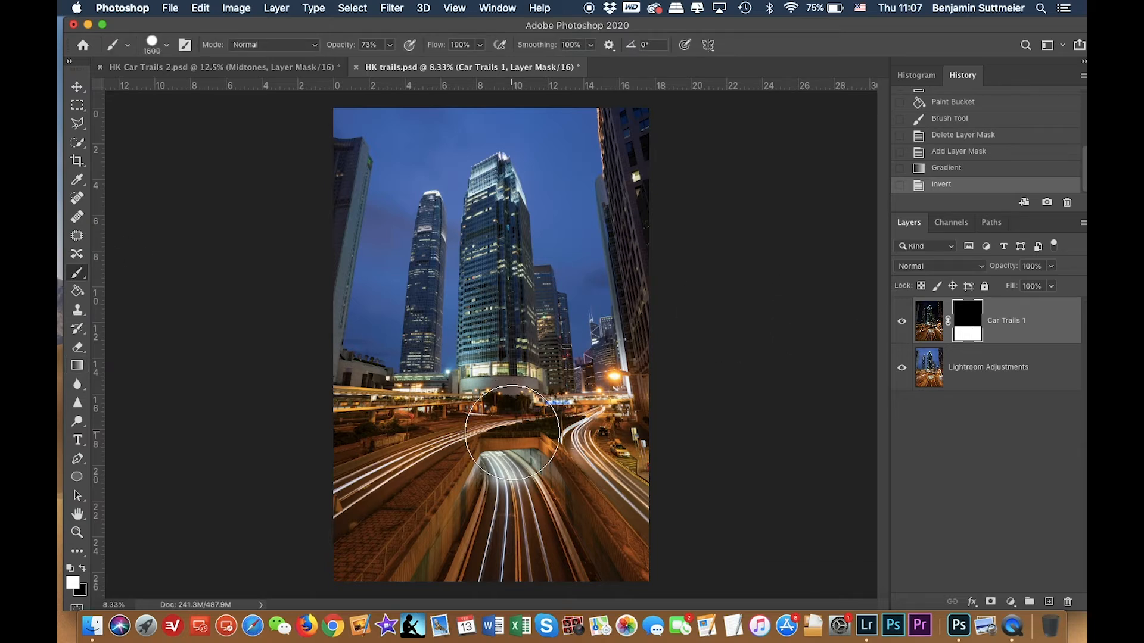
{"action": "key", "text": "bracketleft"}
{"action": "key", "text": "bracketleft"}
{"action": "key", "text": "bracketleft"}
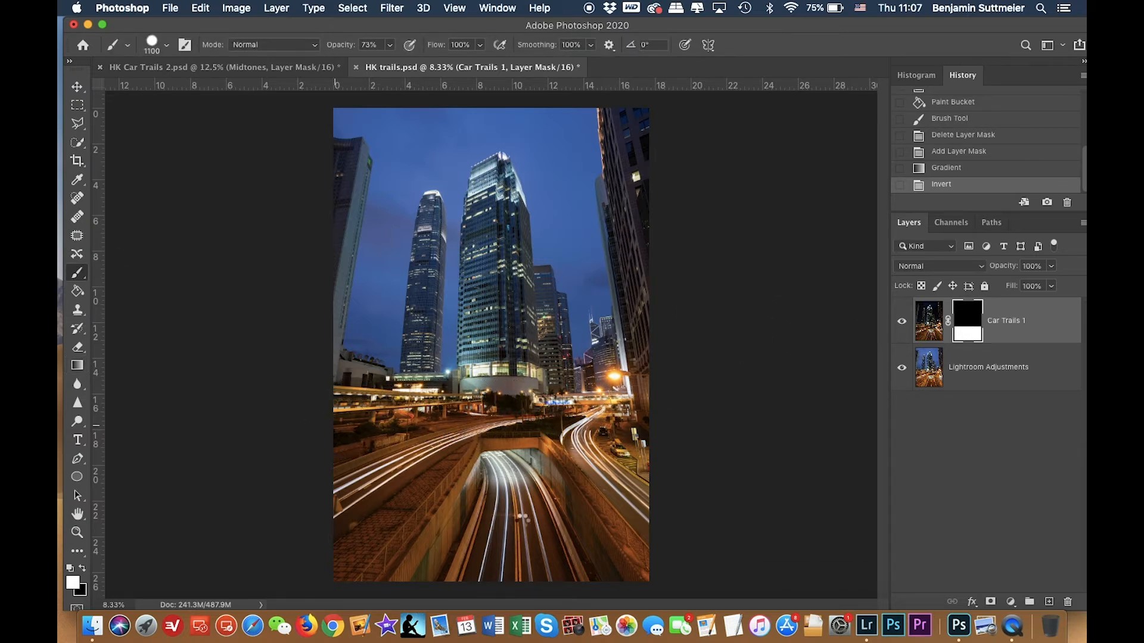
{"action": "left_click", "coordinate": [255, 148]}
{"action": "key", "text": "ctrl+z"}
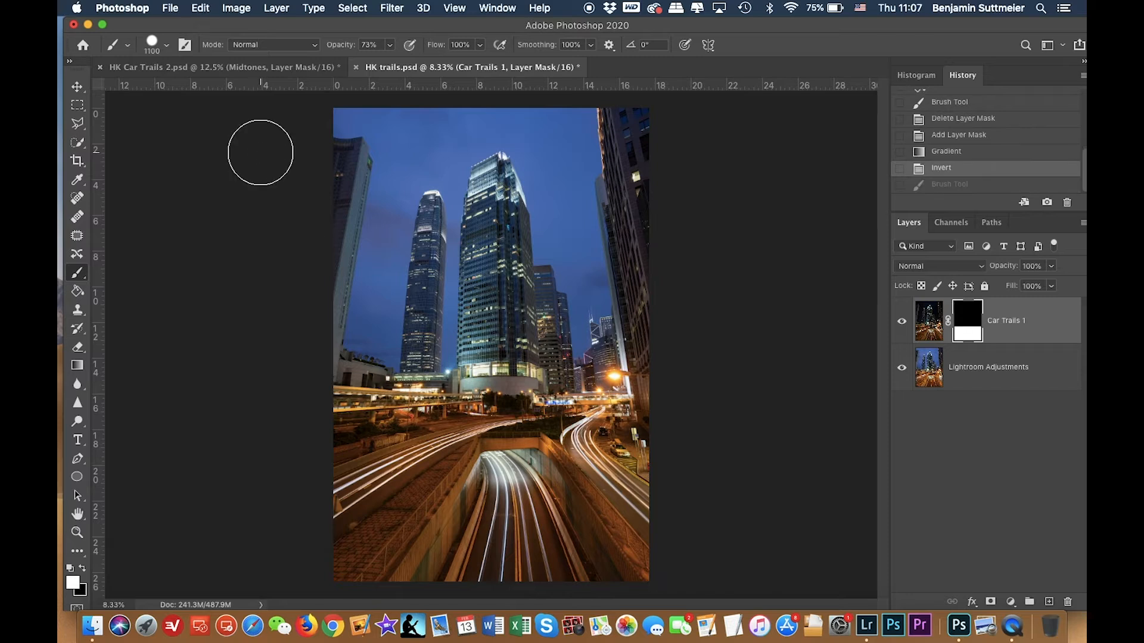
{"action": "left_click", "coordinate": [153, 42]}
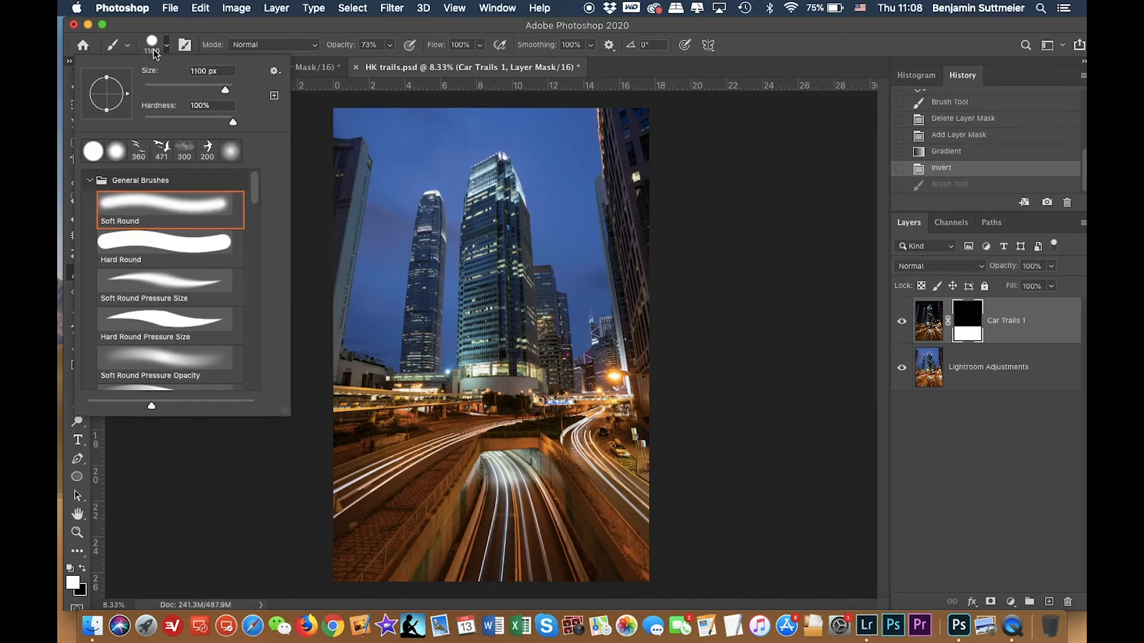
{"action": "left_click", "coordinate": [235, 121]}
{"action": "left_click_drag", "start_coordinate": [241, 121], "coordinate": [135, 119]}
{"action": "left_click", "coordinate": [152, 46]}
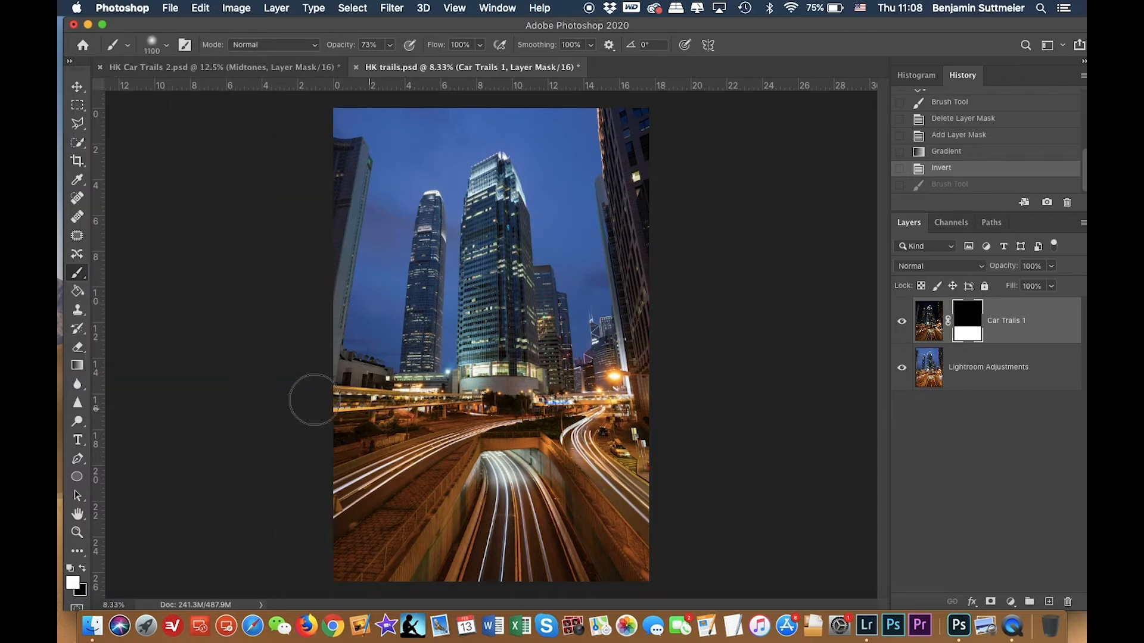
{"action": "mouse_move", "coordinate": [452, 436]}
{"action": "left_mouse_down"}
{"action": "mouse_move", "coordinate": [636, 433]}
{"action": "mouse_move", "coordinate": [692, 400]}
{"action": "mouse_move", "coordinate": [649, 404]}
{"action": "left_mouse_up"}
{"action": "left_click_drag", "start_coordinate": [699, 370], "coordinate": [783, 386]}
{"action": "mouse_move", "coordinate": [677, 403]}
{"action": "left_mouse_down"}
{"action": "mouse_move", "coordinate": [796, 404]}
{"action": "mouse_move", "coordinate": [699, 422]}
{"action": "left_mouse_up"}
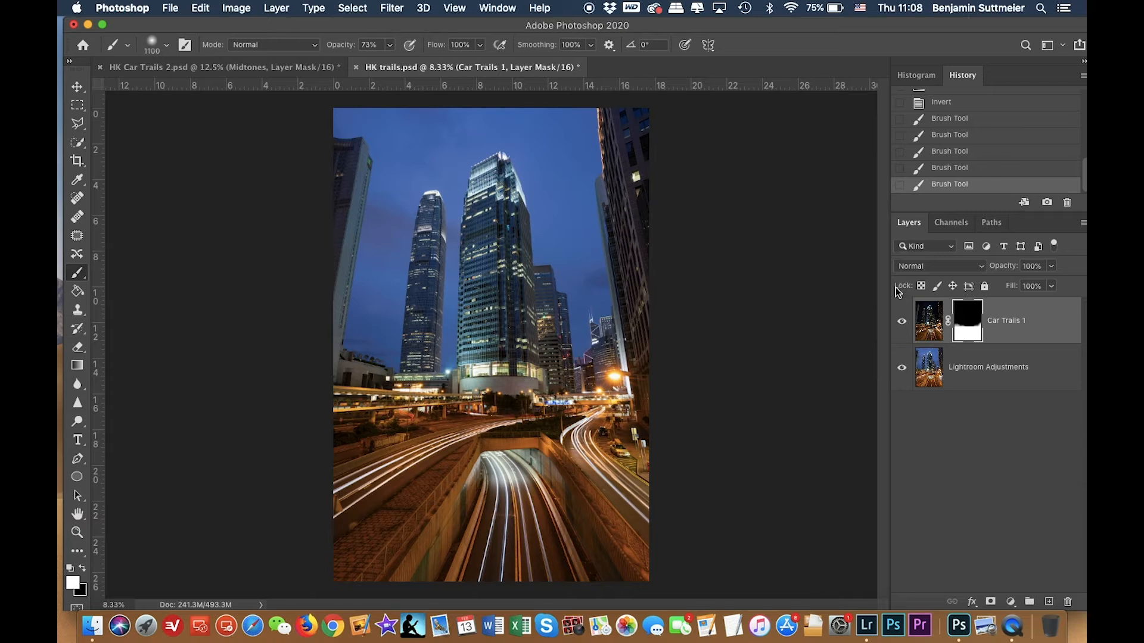
Check the blend by toggling the layer's visibility, then switch to Lightroom Classic.
{"action": "left_click", "coordinate": [903, 322]}
{"action": "left_click", "coordinate": [903, 323]}
{"action": "left_click", "coordinate": [903, 323]}
{"action": "left_click", "coordinate": [903, 323]}
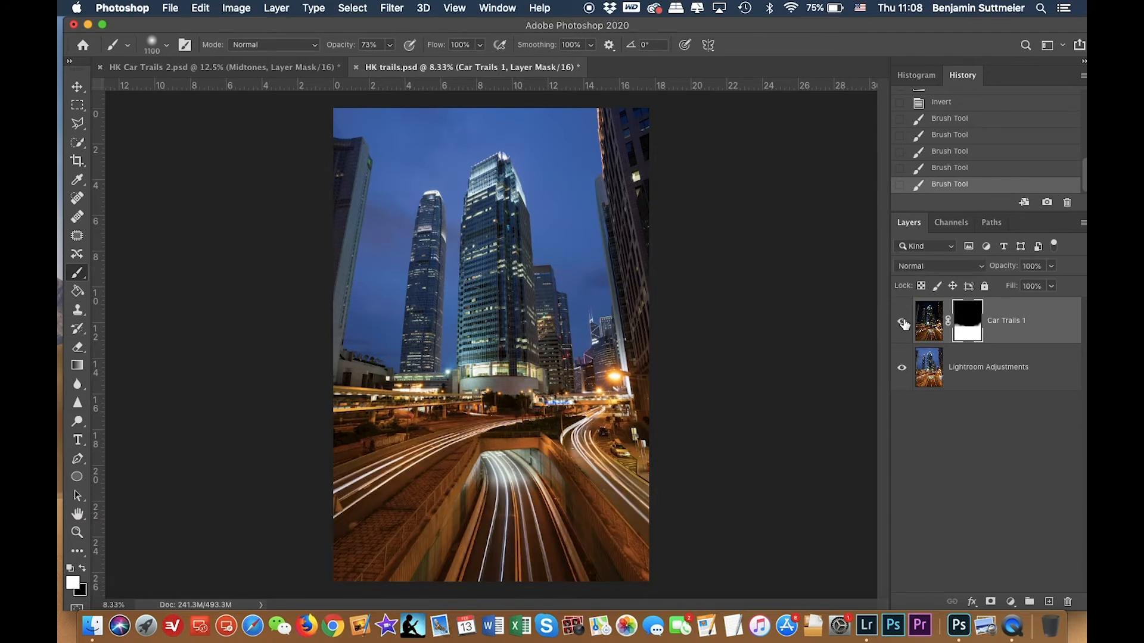
{"action": "left_click", "coordinate": [866, 625]}
{"action": "left_click", "coordinate": [671, 231]}
{"action": "left_click", "coordinate": [866, 626]}
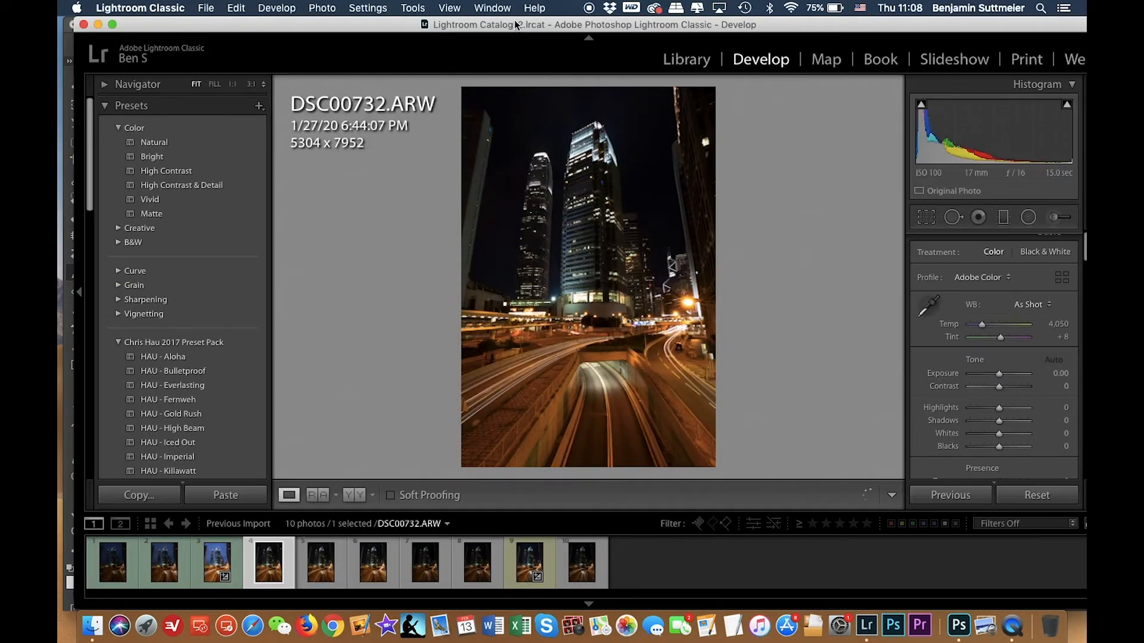
Copy all develop settings from DSC00780.
{"action": "left_click", "coordinate": [522, 562]}
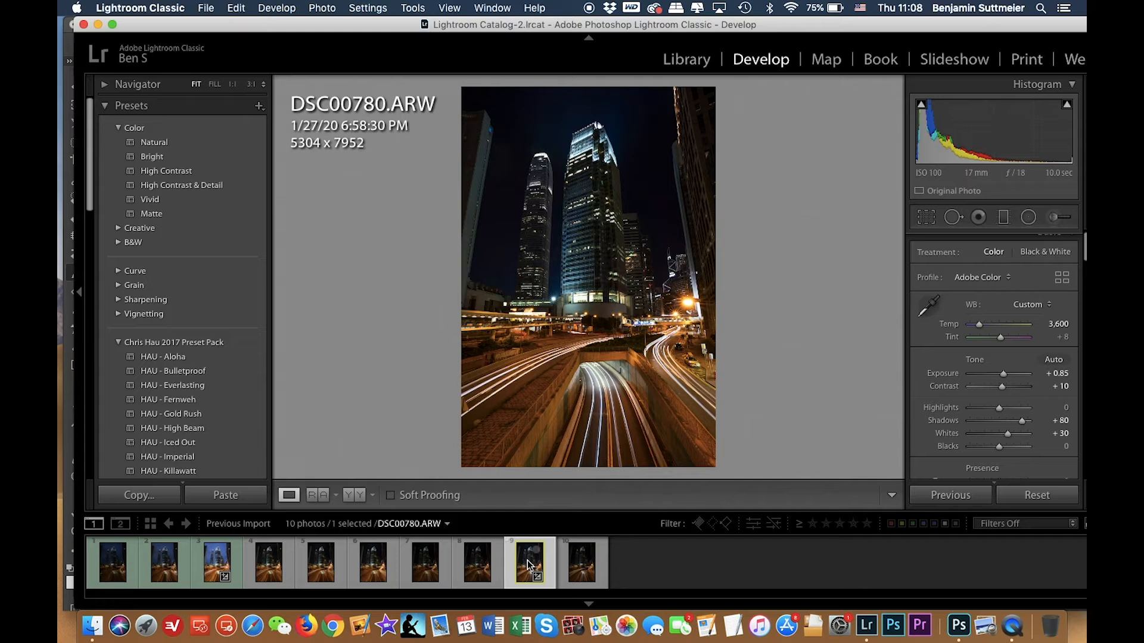
{"action": "right_click", "coordinate": [528, 564]}
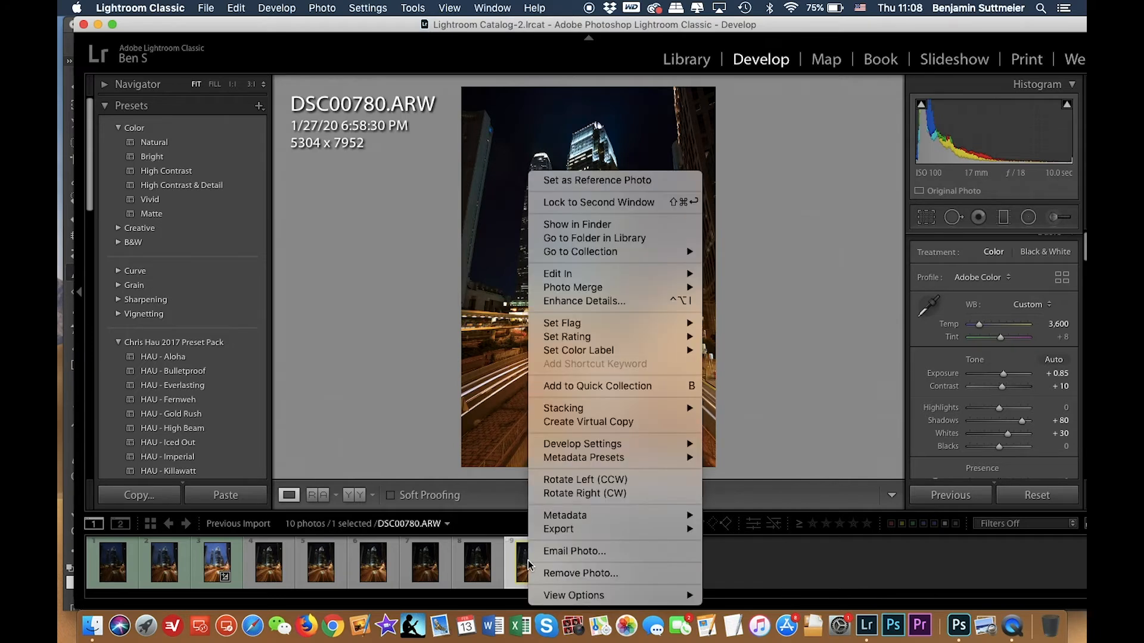
{"action": "mouse_move", "coordinate": [626, 279]}
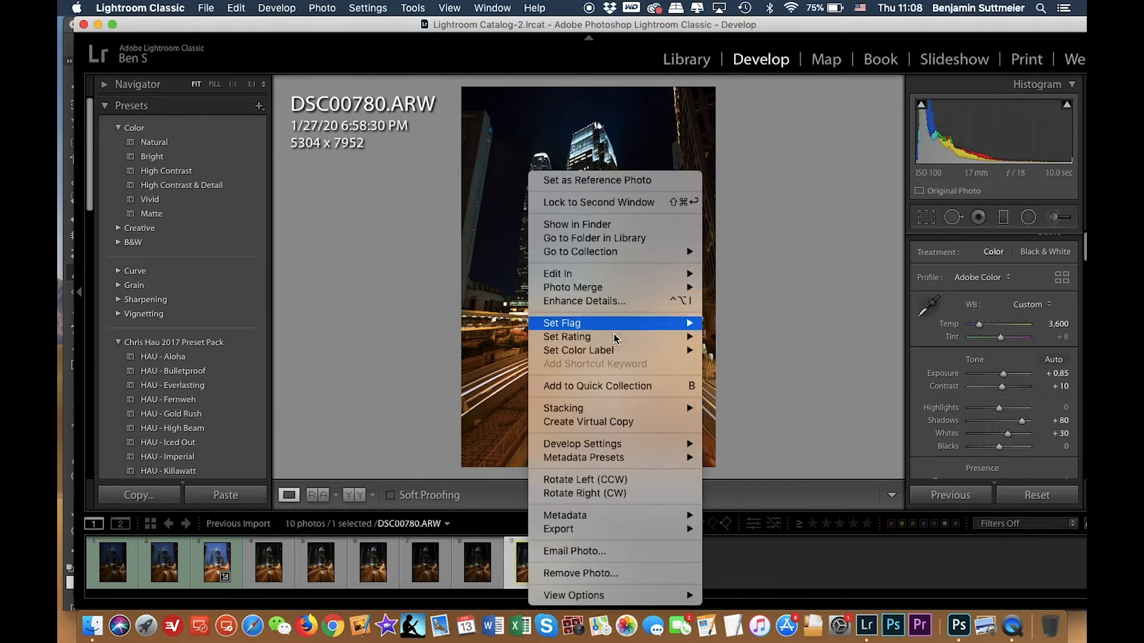
{"action": "mouse_move", "coordinate": [608, 446]}
{"action": "left_click", "coordinate": [727, 461]}
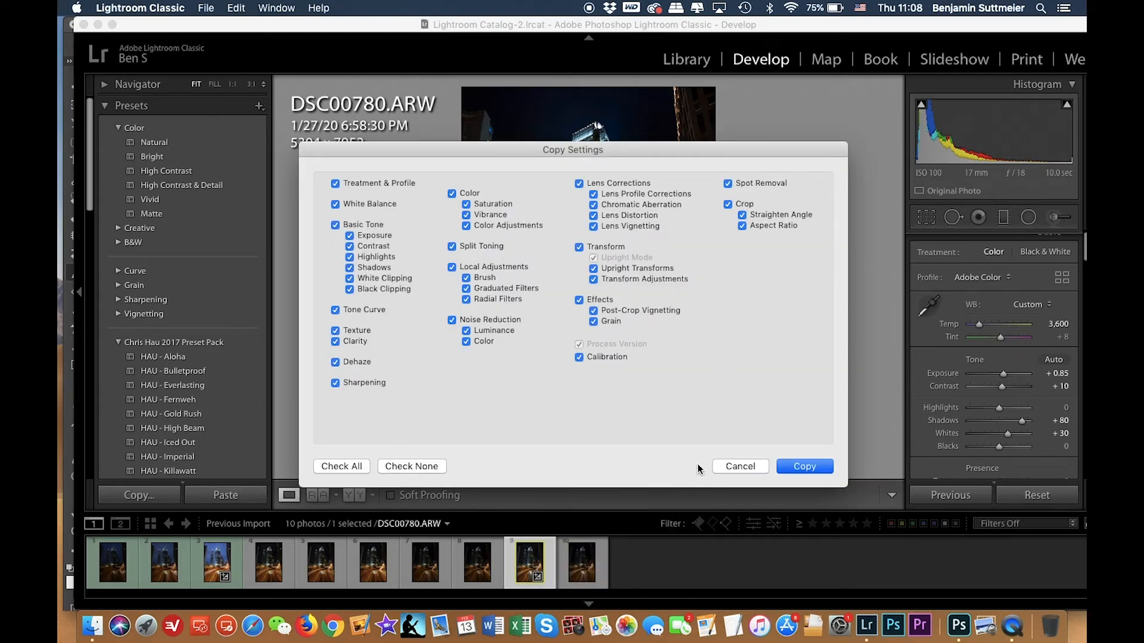
{"action": "left_click", "coordinate": [810, 466]}
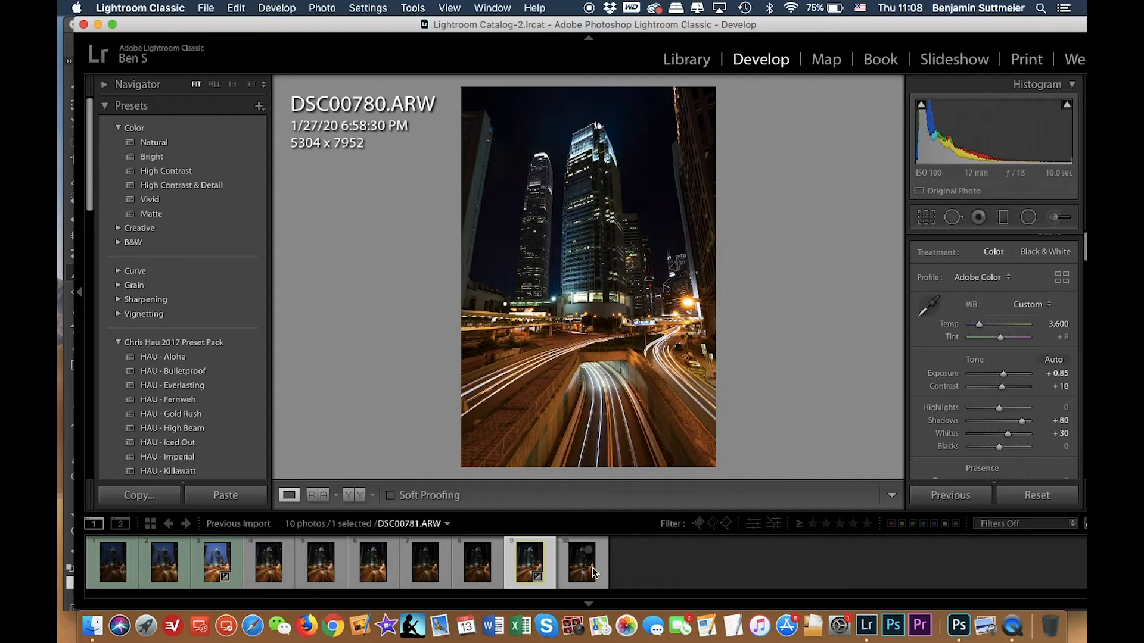
Paste the copied develop settings onto the six selected car-trail exposures, DSC00732 through DSC00781.
{"action": "left_click", "coordinate": [592, 571]}
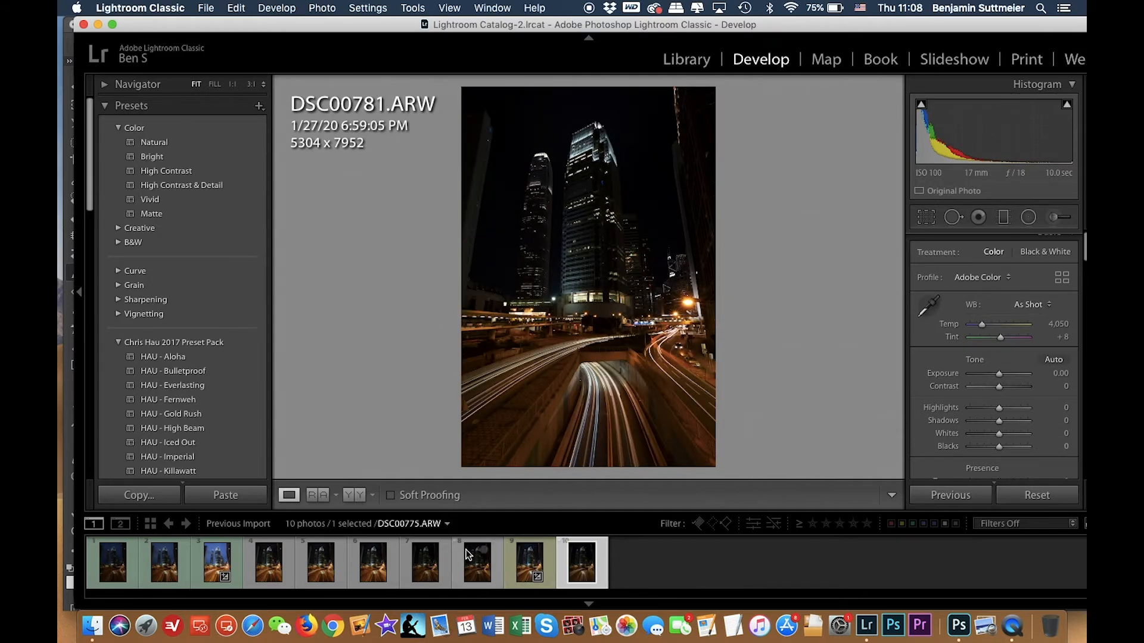
{"action": "left_click", "coordinate": [471, 564], "text": "super"}
{"action": "left_click", "coordinate": [425, 564], "text": "super"}
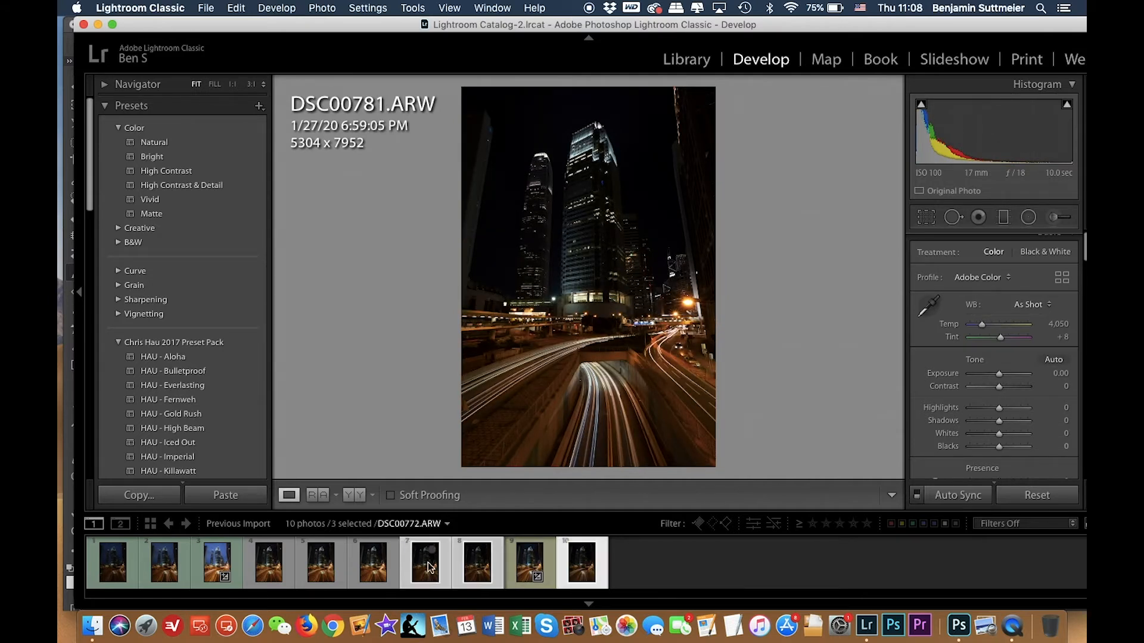
{"action": "left_click", "coordinate": [369, 564], "text": "super"}
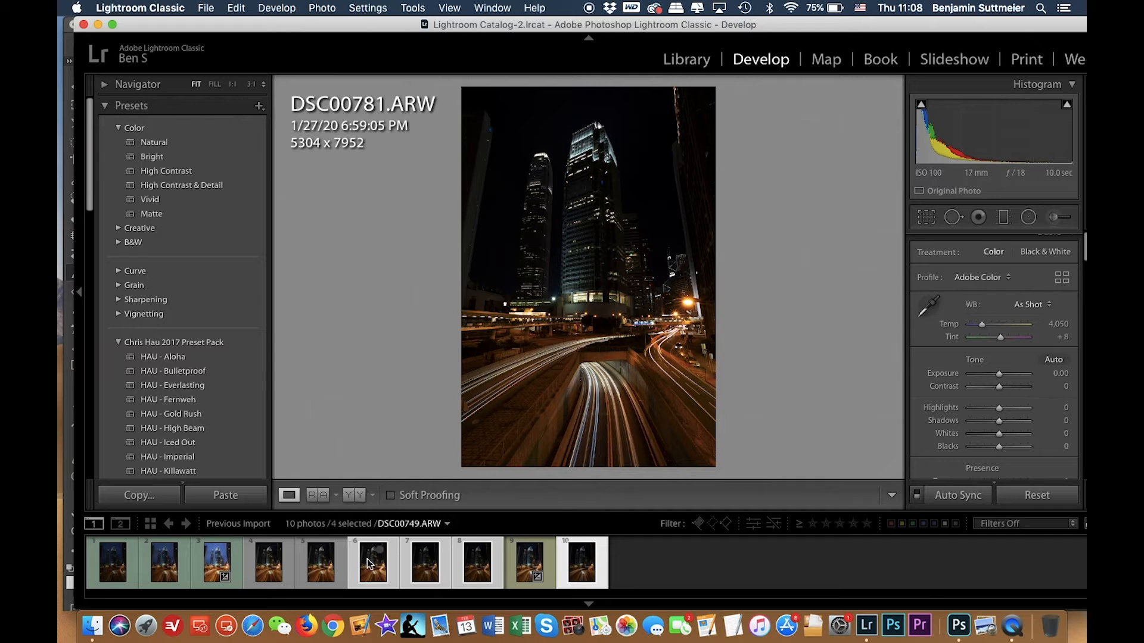
{"action": "left_click", "coordinate": [324, 566], "text": "super"}
{"action": "left_click", "coordinate": [274, 567], "text": "super"}
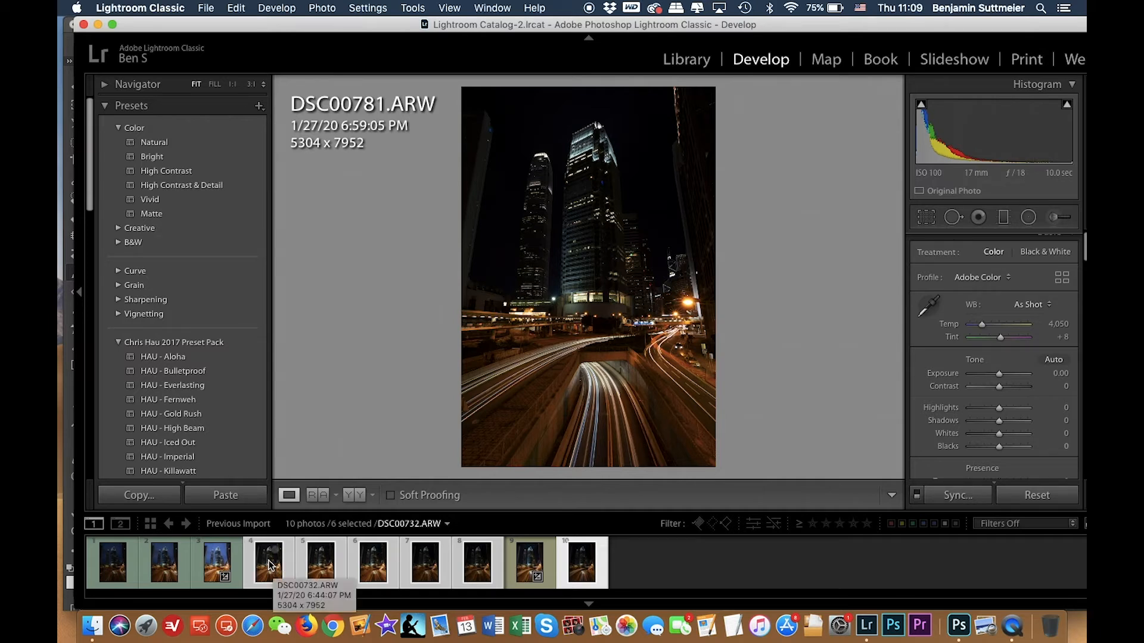
{"action": "right_click", "coordinate": [267, 566]}
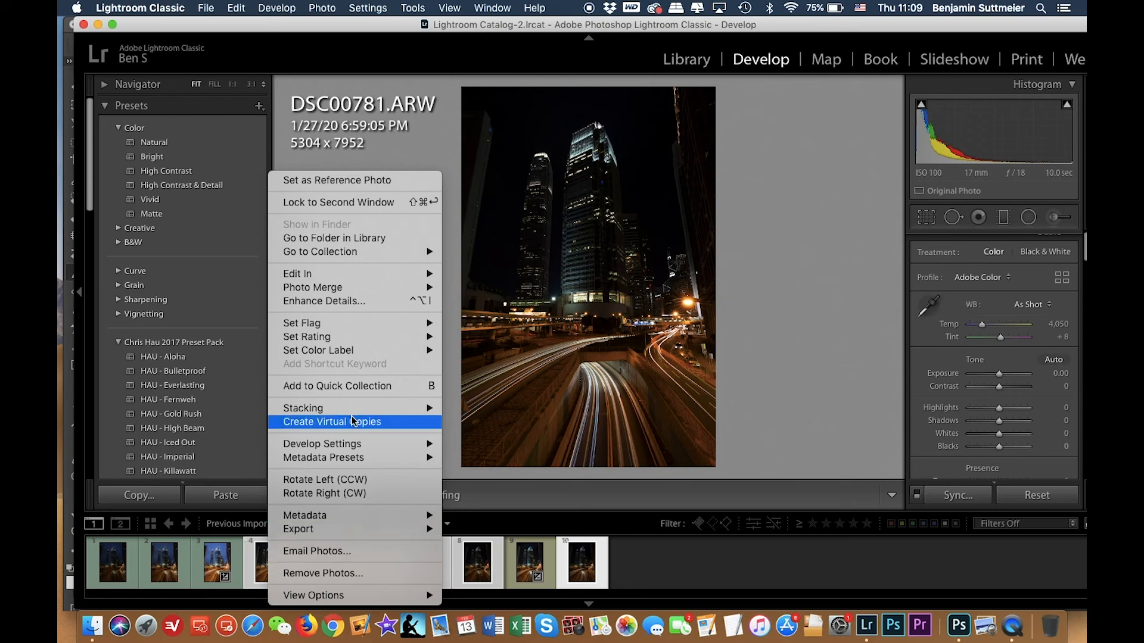
{"action": "mouse_move", "coordinate": [344, 459]}
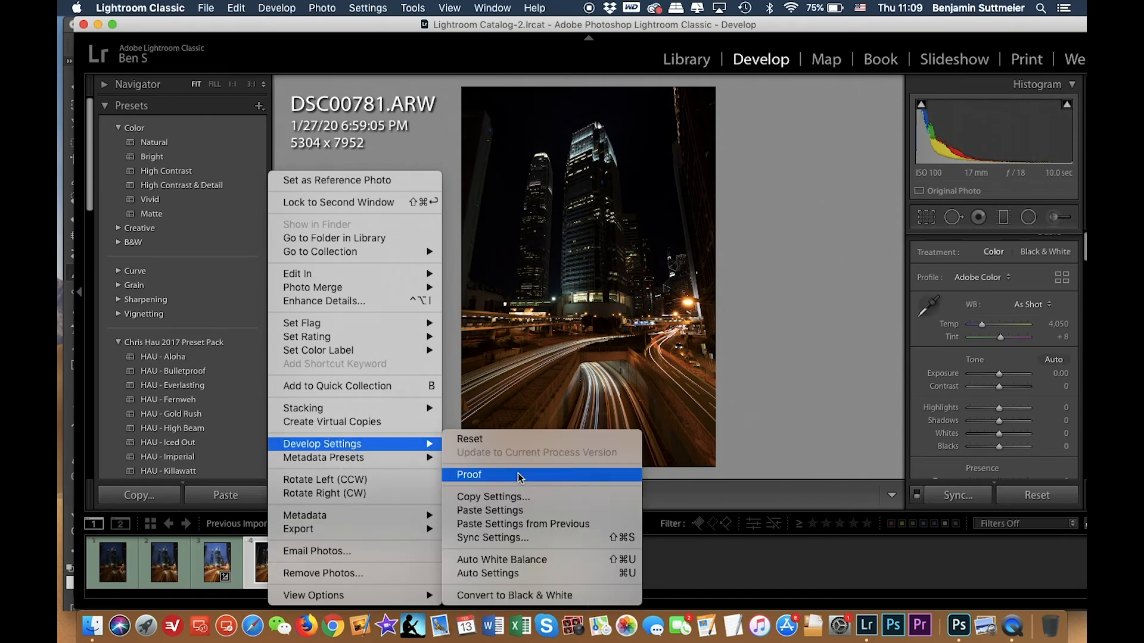
{"action": "left_click", "coordinate": [511, 510]}
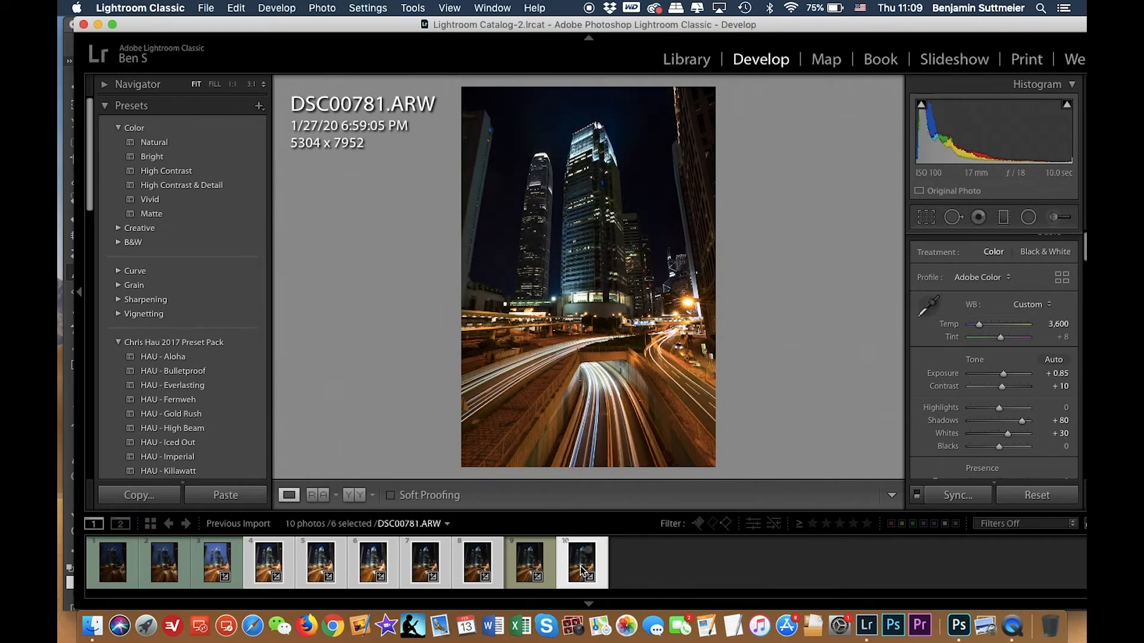
{"action": "right_click", "coordinate": [581, 571]}
{"action": "mouse_move", "coordinate": [620, 529]}
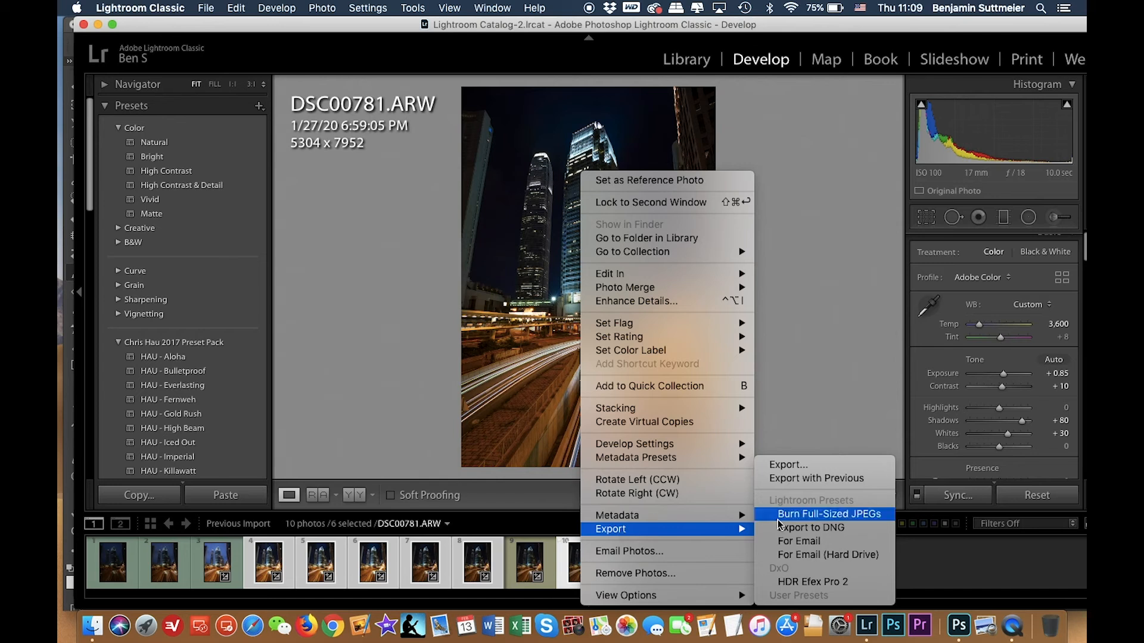
{"action": "left_click", "coordinate": [817, 468]}
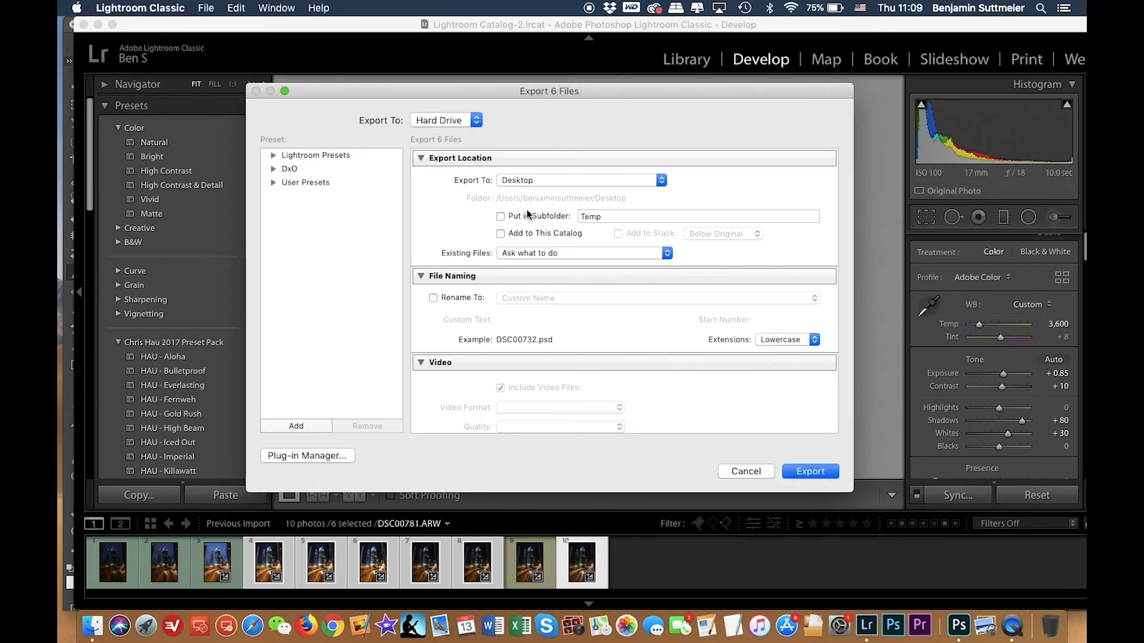
{"action": "scroll", "coordinate": [562, 331], "scroll_direction": "down", "scroll_amount": 3}
{"action": "scroll", "coordinate": [562, 331], "scroll_direction": "up", "scroll_amount": 3}
{"action": "scroll", "coordinate": [562, 331], "scroll_direction": "down", "scroll_amount": 3}
{"action": "scroll", "coordinate": [561, 331], "scroll_direction": "down", "scroll_amount": 3}
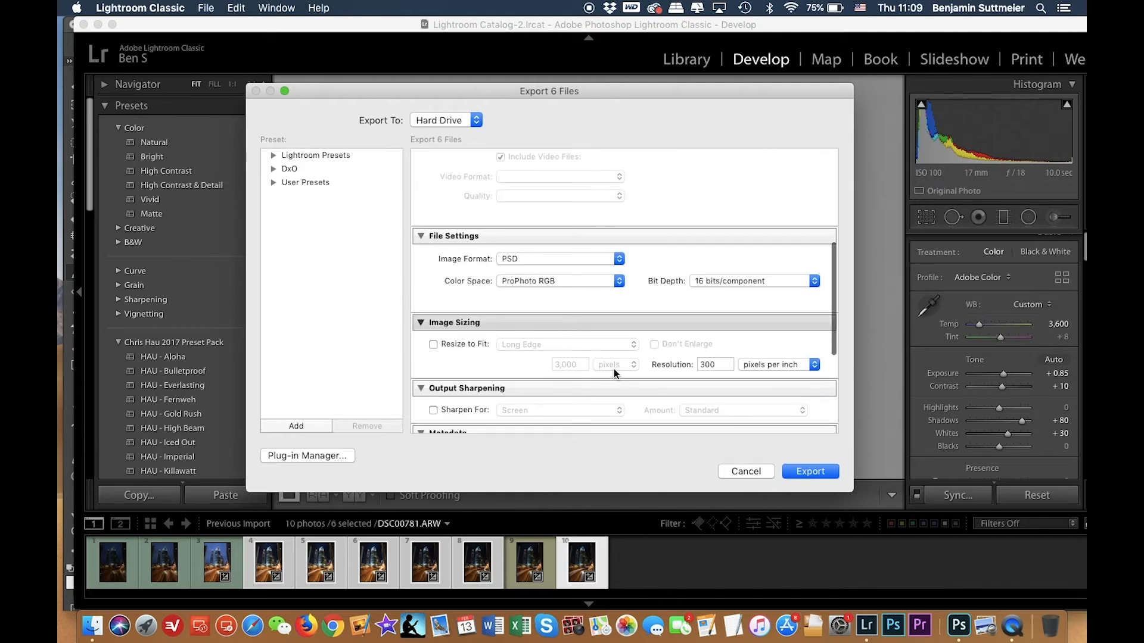
{"action": "left_click", "coordinate": [754, 477]}
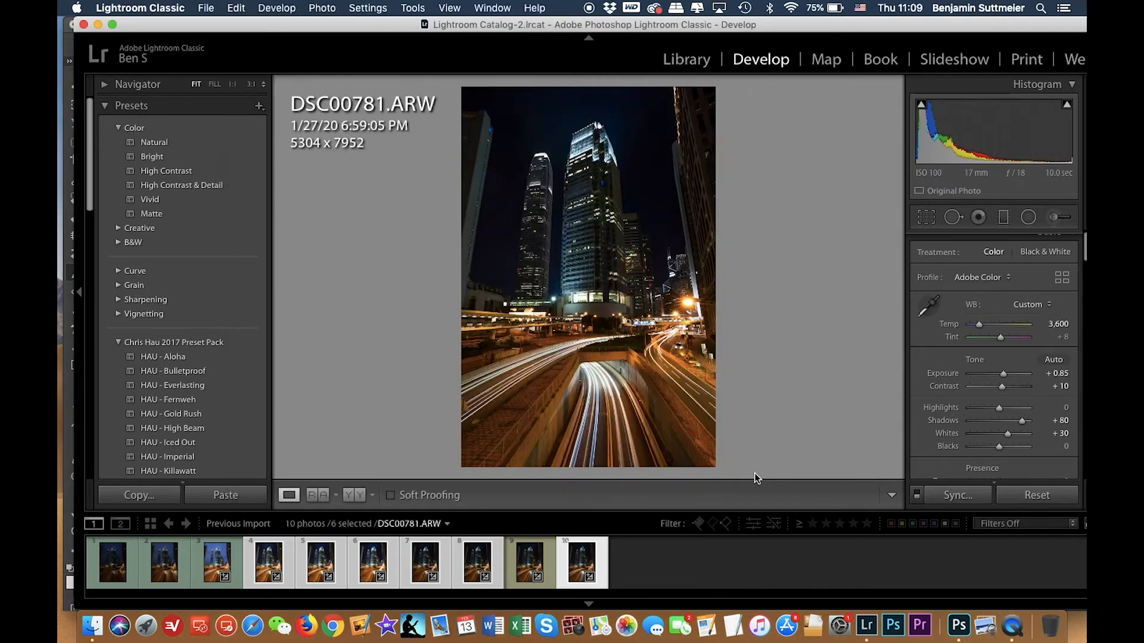
Export the six selected photos using the previous export settings.
{"action": "right_click", "coordinate": [579, 571]}
{"action": "mouse_move", "coordinate": [617, 536]}
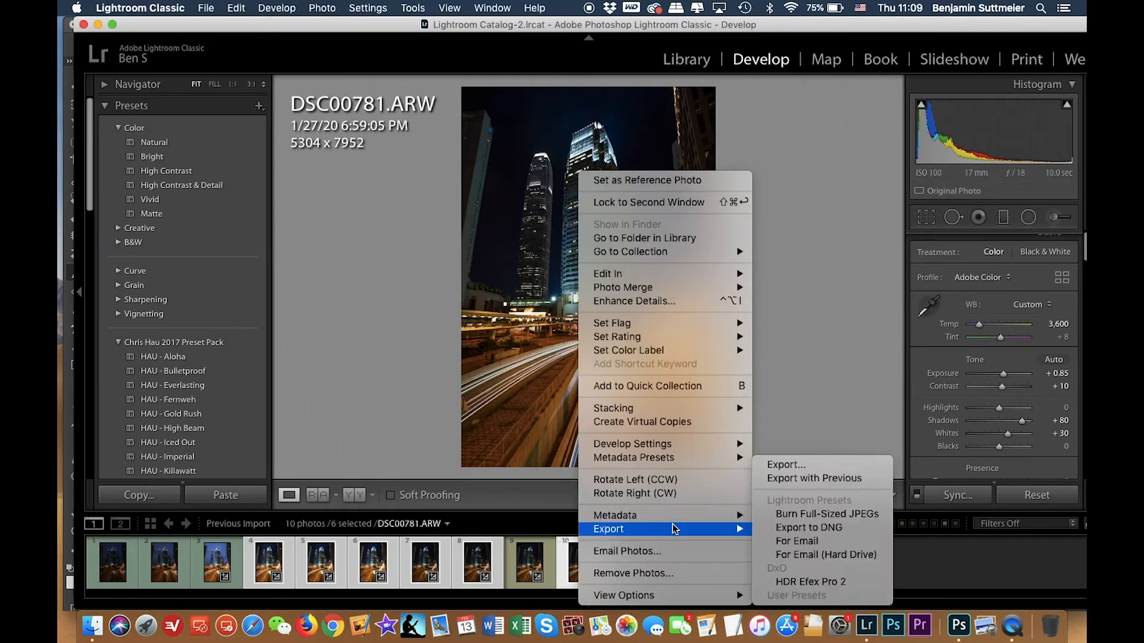
{"action": "left_click", "coordinate": [814, 479]}
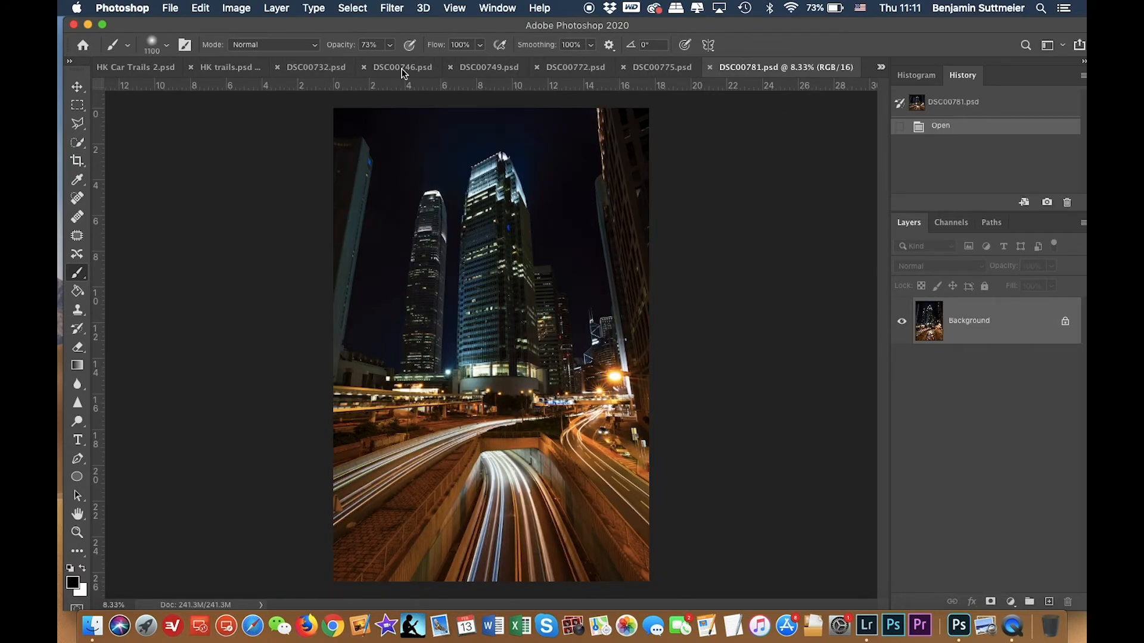
Copy the whole DSC00732 image, close it, paste it into HK trails above Car Trails 1, and hide that layer.
{"action": "left_click", "coordinate": [291, 67]}
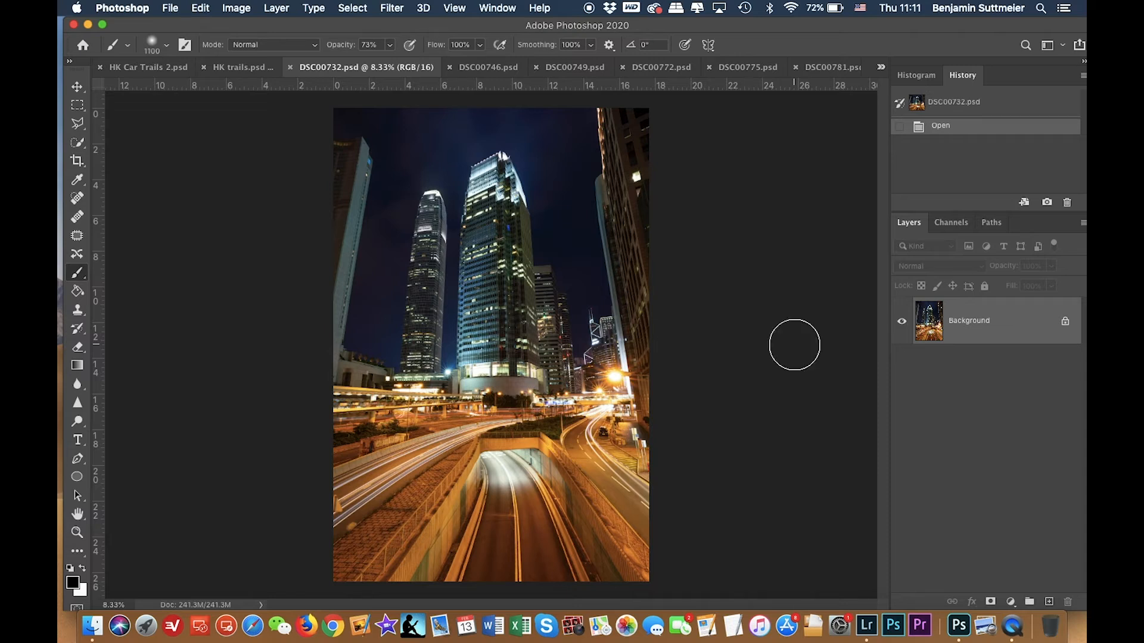
{"action": "key", "text": "super+a"}
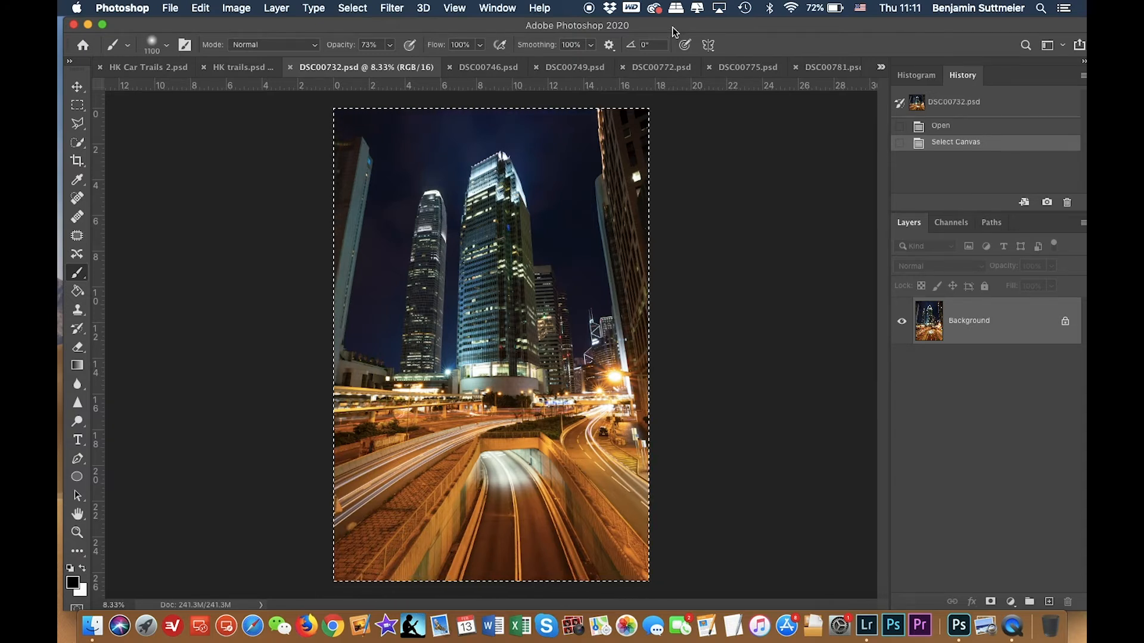
{"action": "key", "text": "super+a"}
{"action": "key", "text": "super+c"}
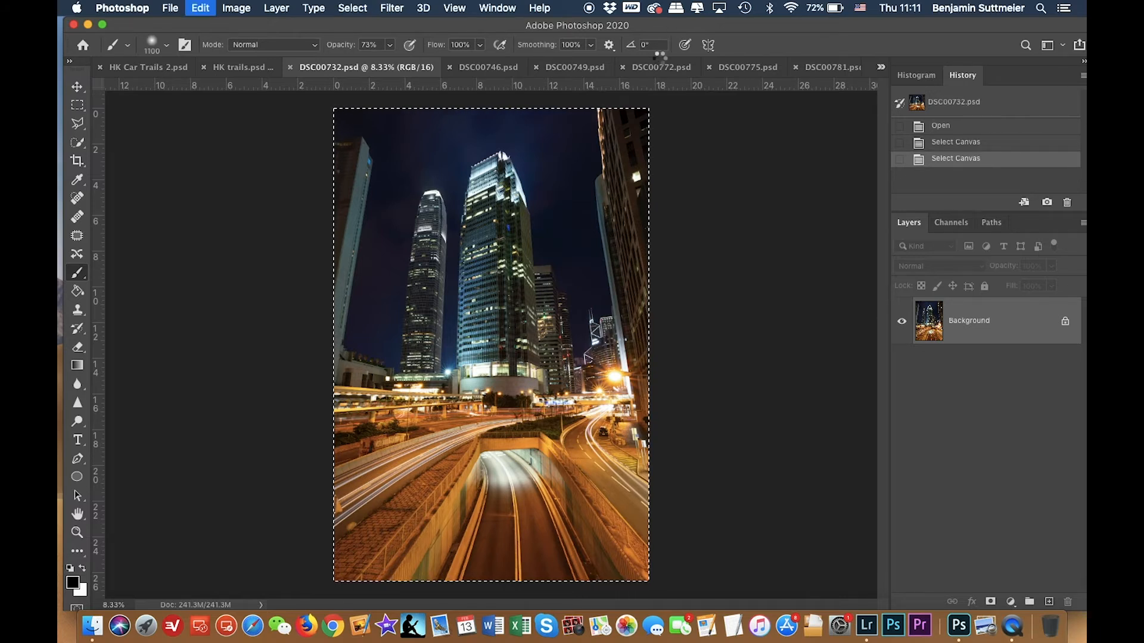
{"action": "key", "text": "super+w"}
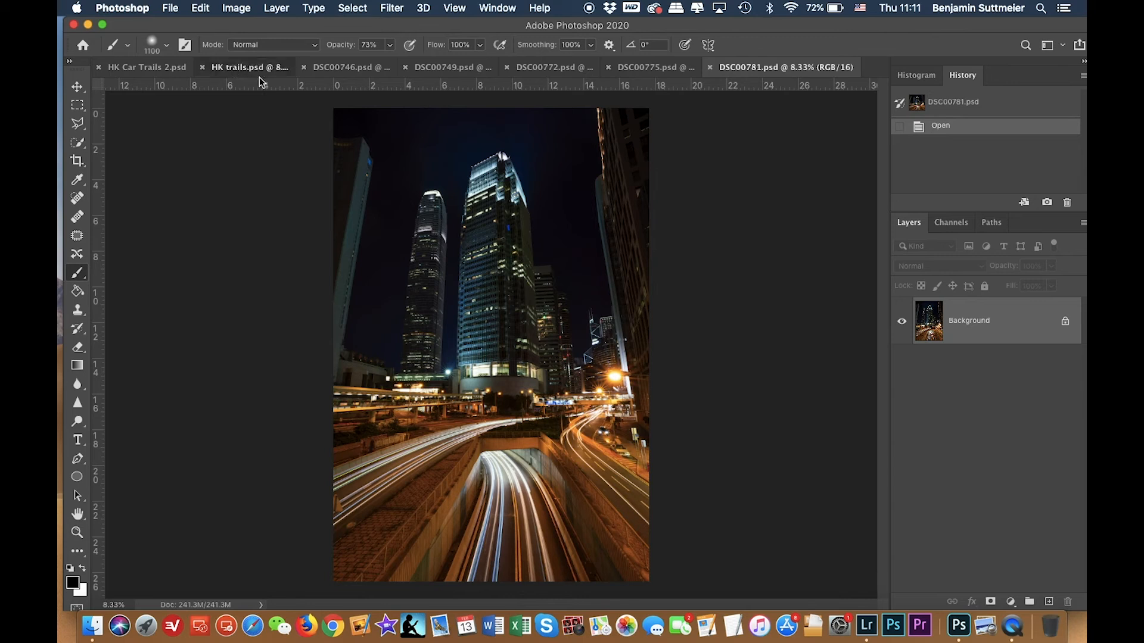
{"action": "left_click", "coordinate": [241, 62]}
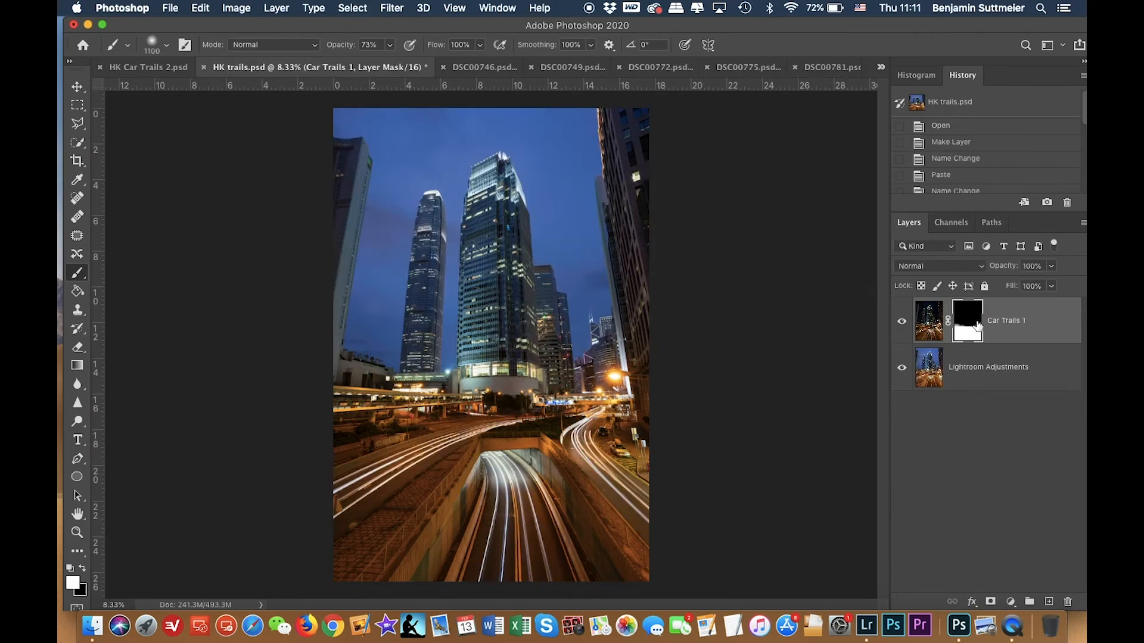
{"action": "left_click", "coordinate": [924, 324]}
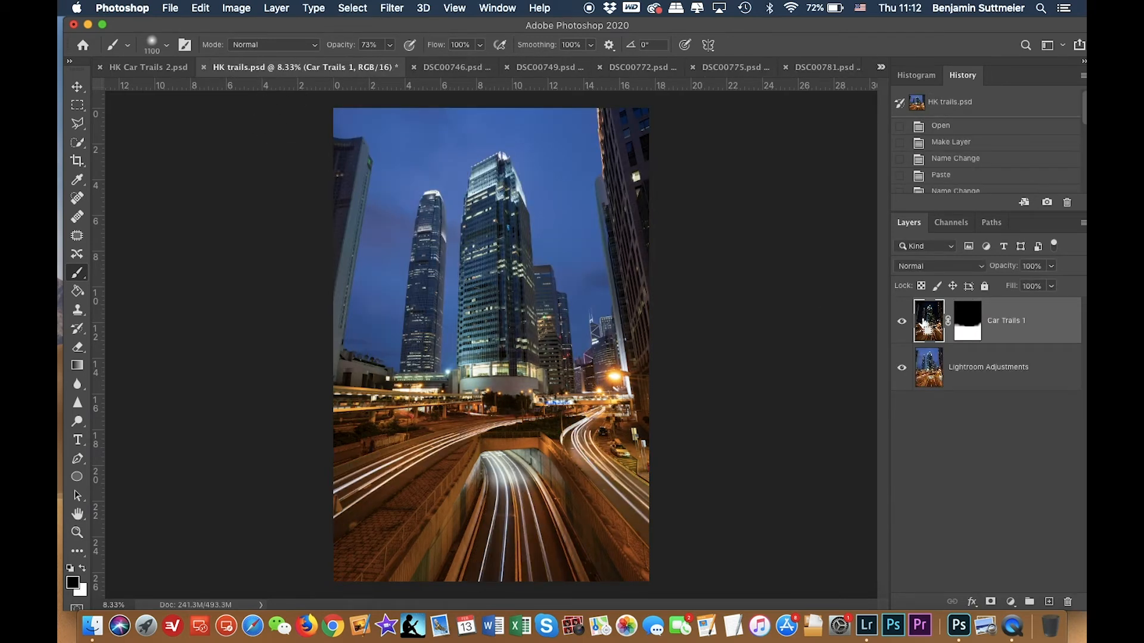
{"action": "key", "text": "super+v"}
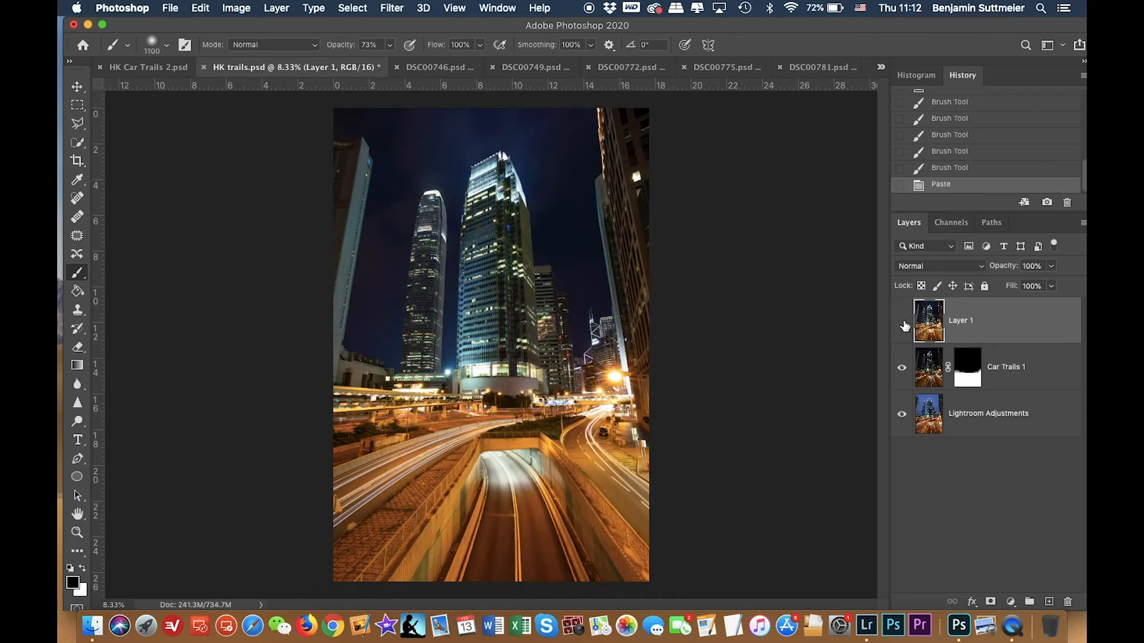
{"action": "left_click", "coordinate": [902, 323]}
Copy the whole DSC00746 image, close it, paste it into HK trails as a new layer, and hide it.
{"action": "left_click", "coordinate": [442, 67]}
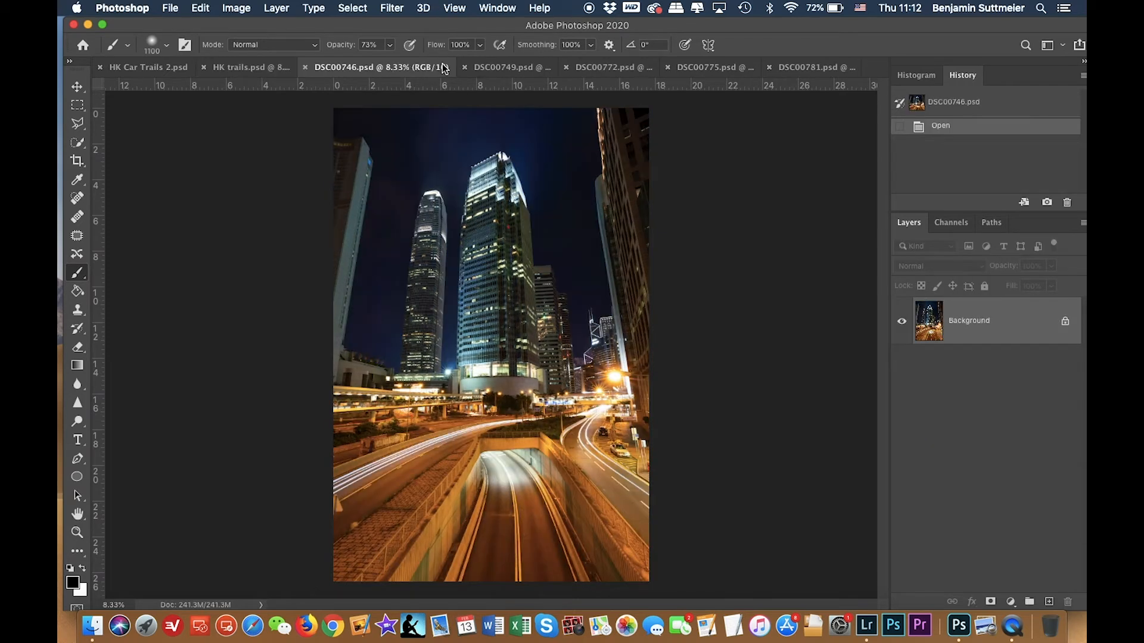
{"action": "key", "text": "super+a"}
{"action": "key", "text": "super+c"}
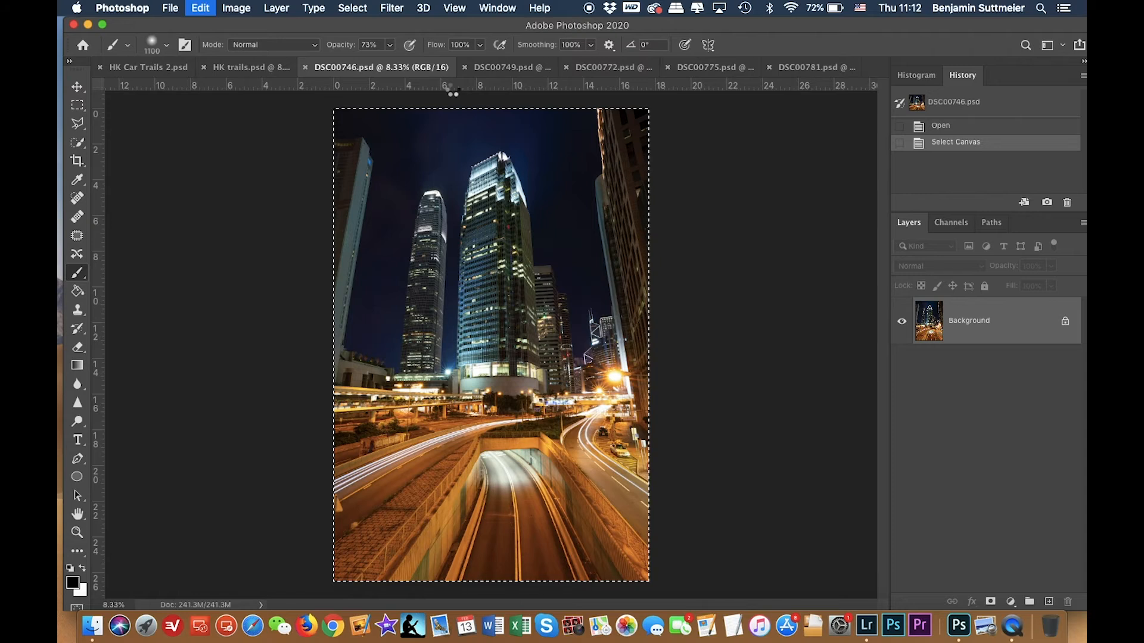
{"action": "key", "text": "super+w"}
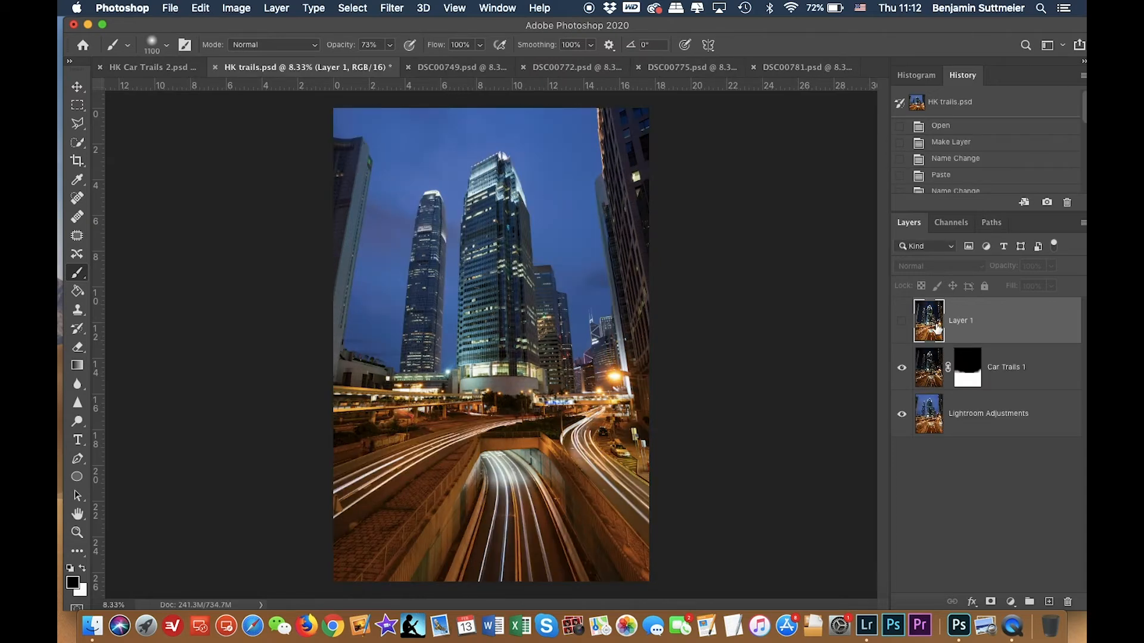
{"action": "key", "text": "super+v"}
{"action": "left_click", "coordinate": [902, 323]}
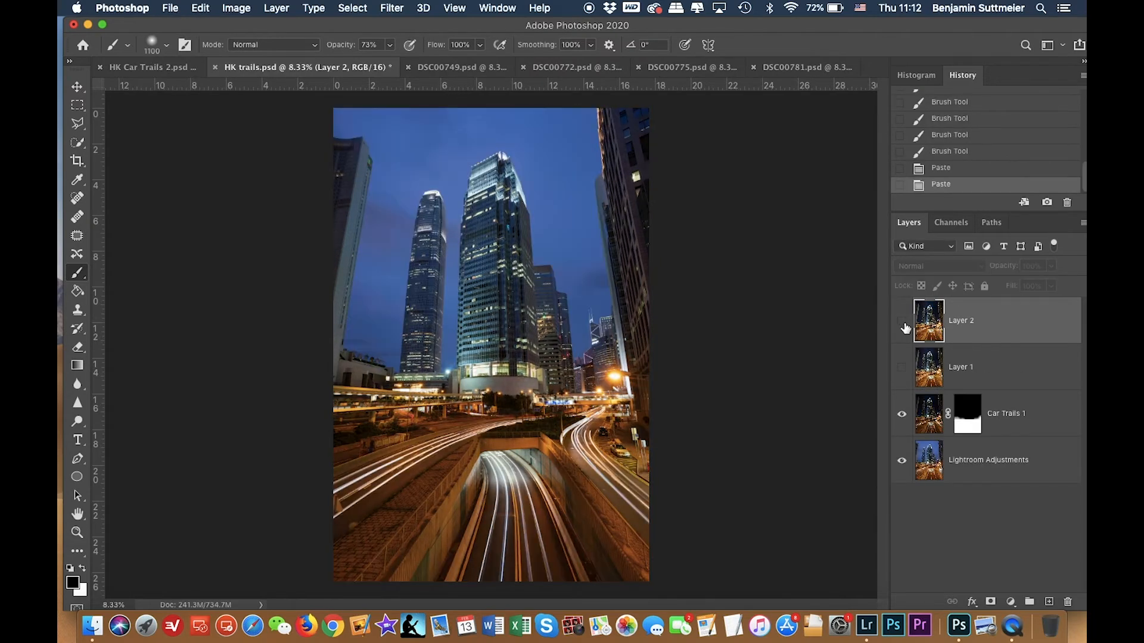
Copy the whole DSC00749 image, close it, paste it into HK trails as a new layer, and hide it.
{"action": "left_click", "coordinate": [461, 67]}
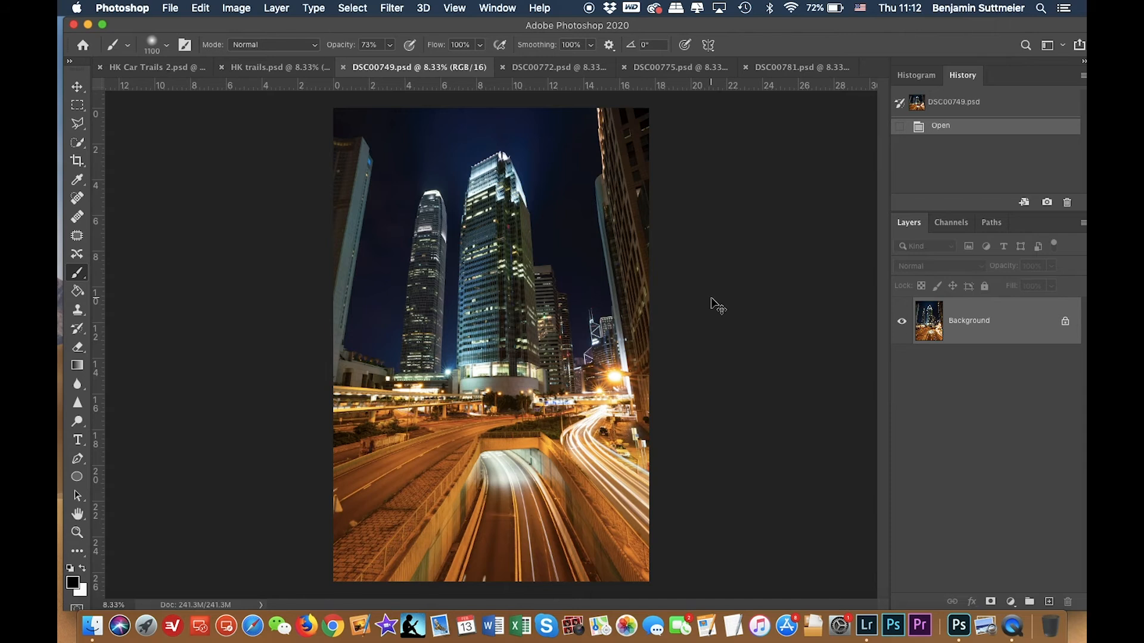
{"action": "key", "text": "super+a"}
{"action": "key", "text": "super+c"}
{"action": "key", "text": "super+w"}
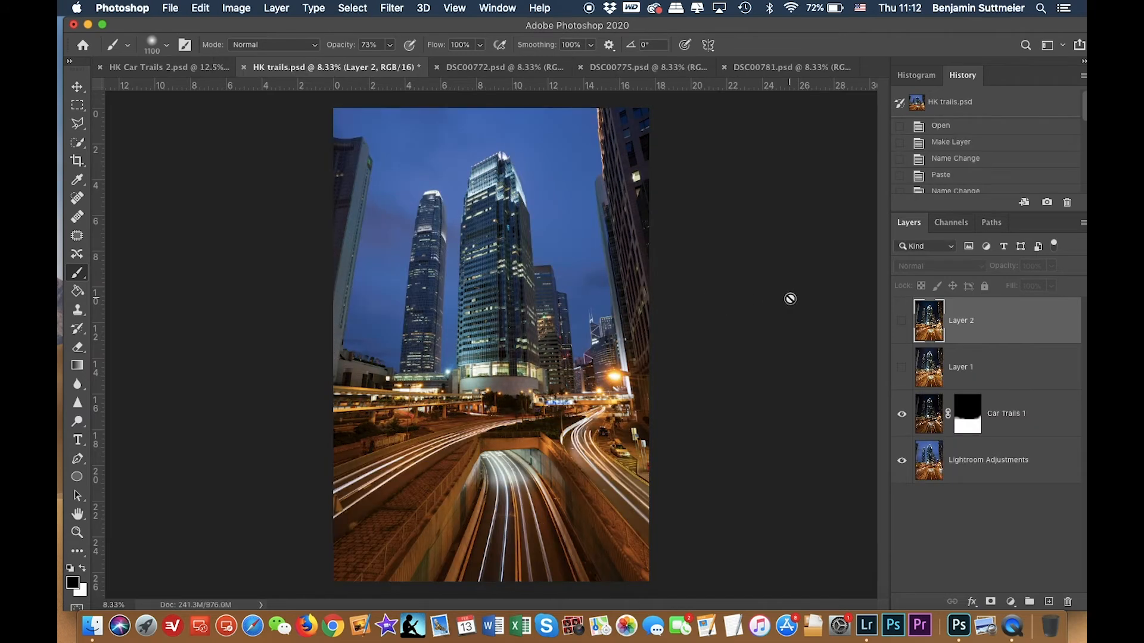
{"action": "key", "text": "super+v"}
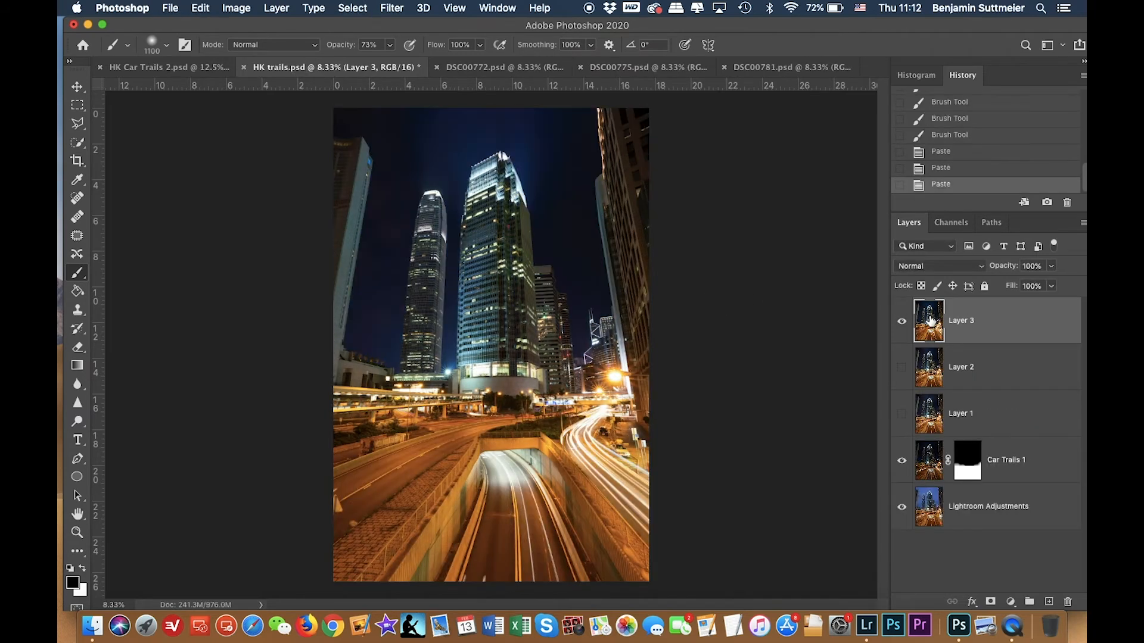
{"action": "left_click", "coordinate": [901, 322]}
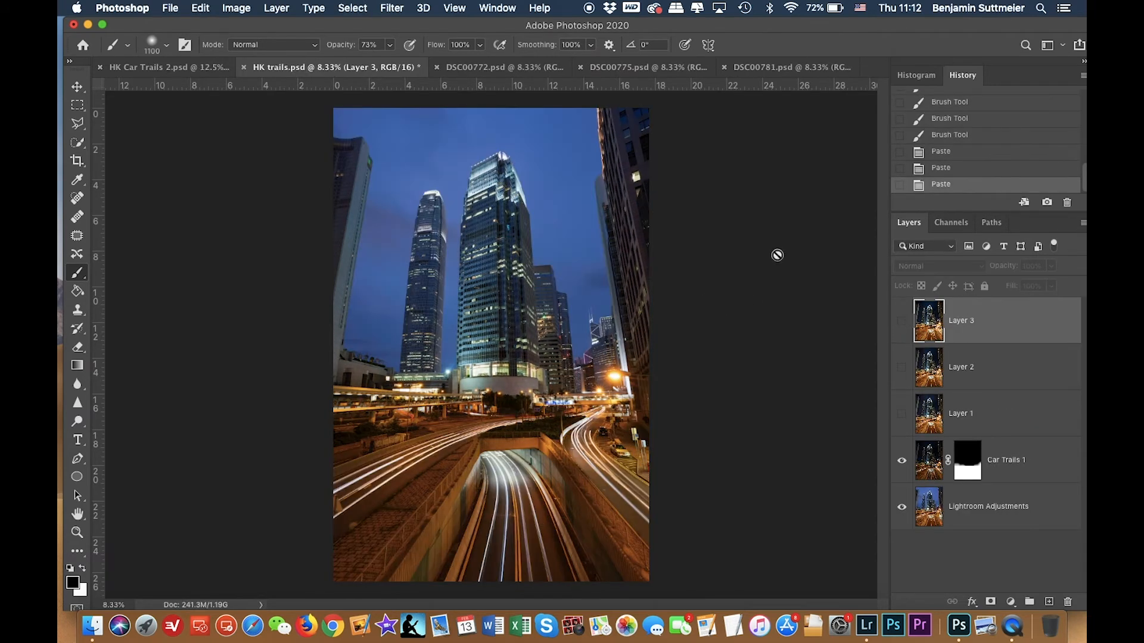
Copy the whole DSC00772 image, close it, paste it into HK trails as a new layer, and hide it.
{"action": "left_click", "coordinate": [507, 67]}
{"action": "key", "text": "super+a"}
{"action": "key", "text": "super+c"}
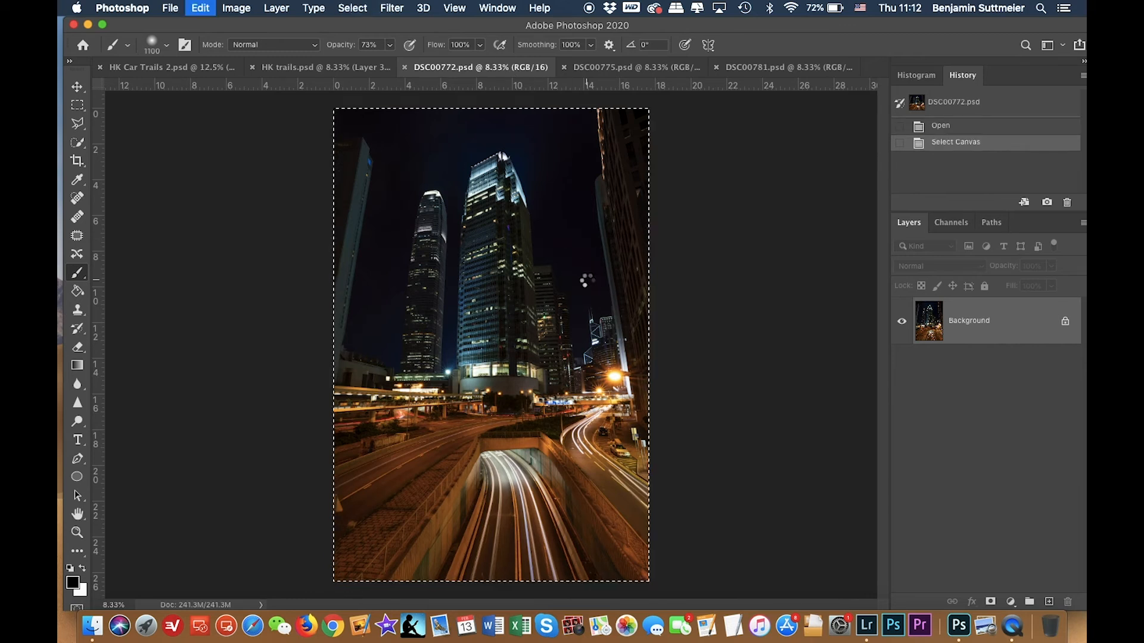
{"action": "key", "text": "super+w"}
{"action": "key", "text": "super+v"}
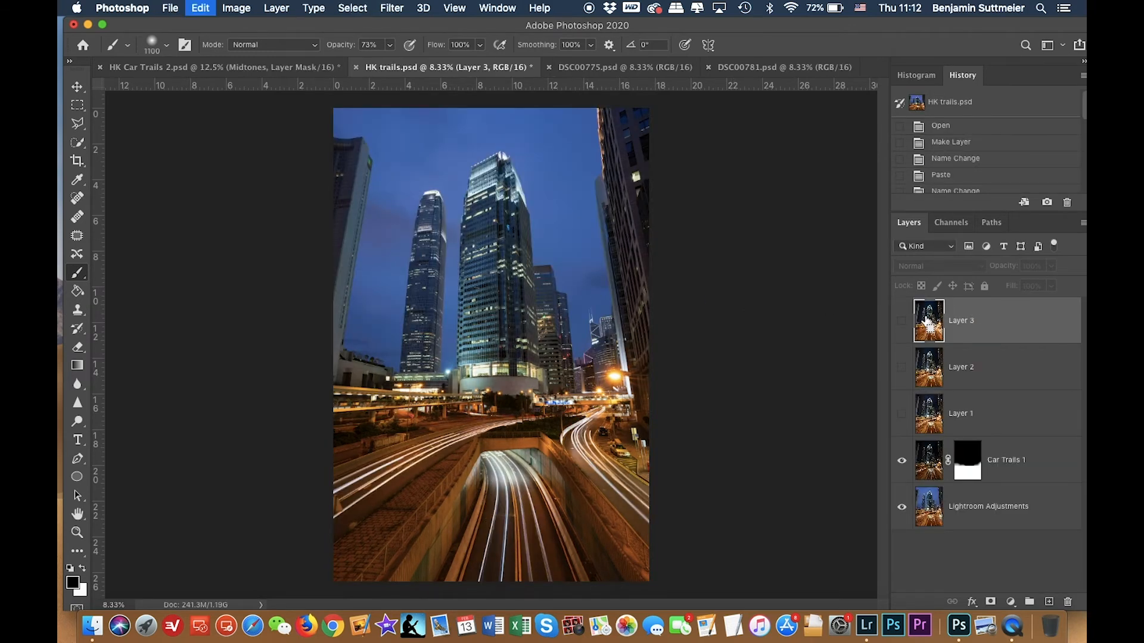
{"action": "left_click", "coordinate": [902, 322]}
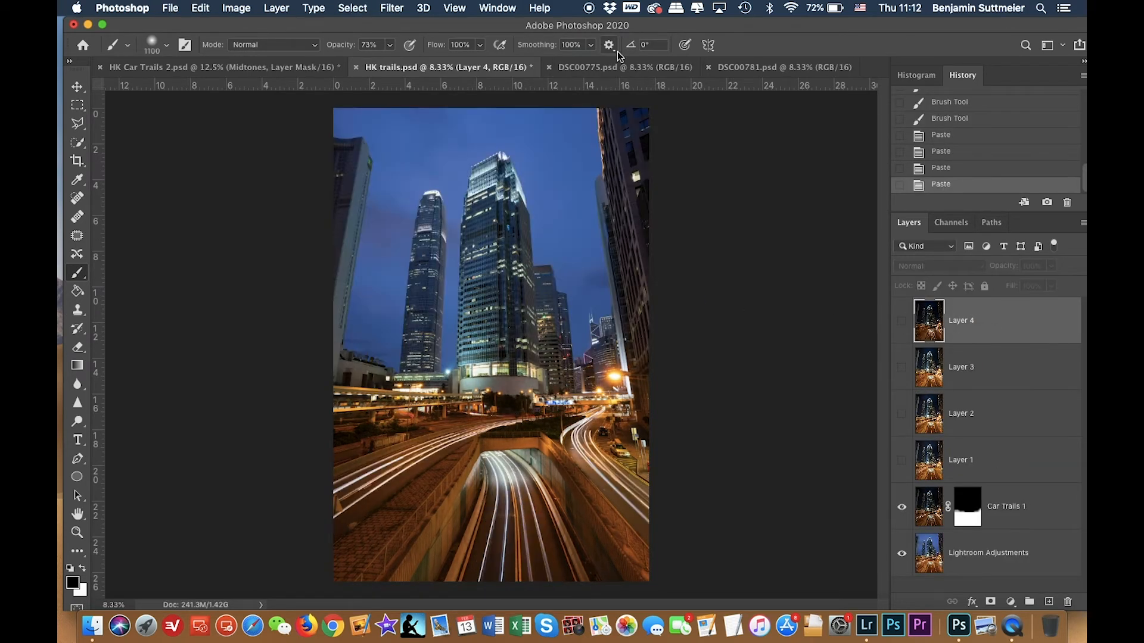
Copy the whole DSC00775 image, close it, and paste it into HK trails as a new layer.
{"action": "left_click", "coordinate": [625, 67]}
{"action": "key", "text": "super+a"}
{"action": "key", "text": "super+c"}
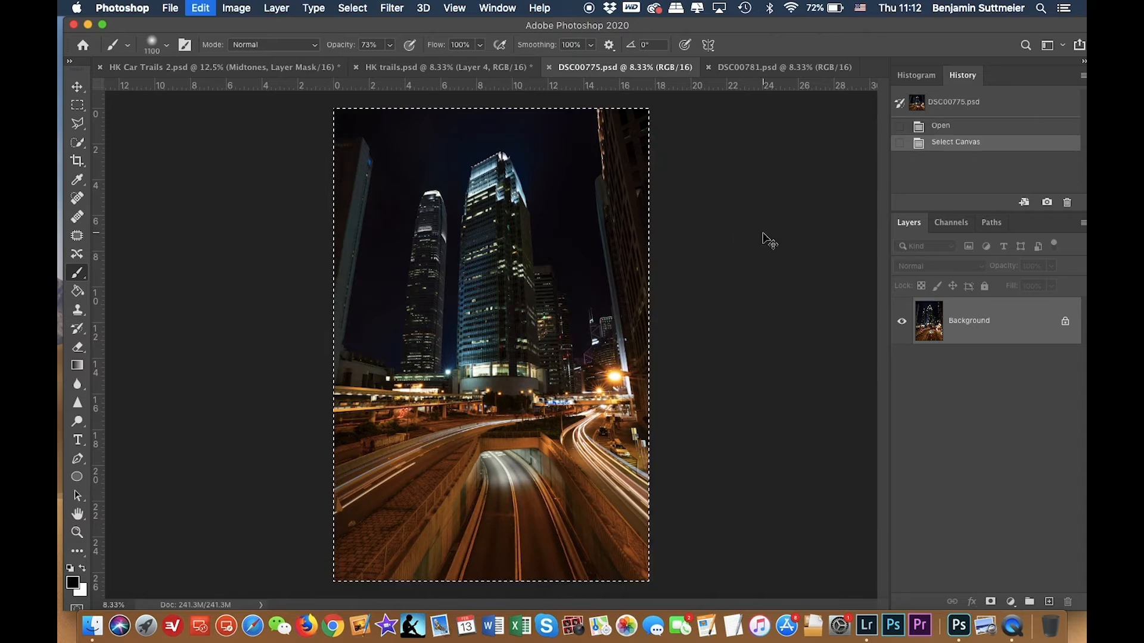
{"action": "key", "text": "super+w"}
{"action": "key", "text": "super+v"}
Copy the whole DSC00781 image, close it, and paste it into HK trails as a new layer above Car Trails 1.
{"action": "left_click", "coordinate": [642, 68]}
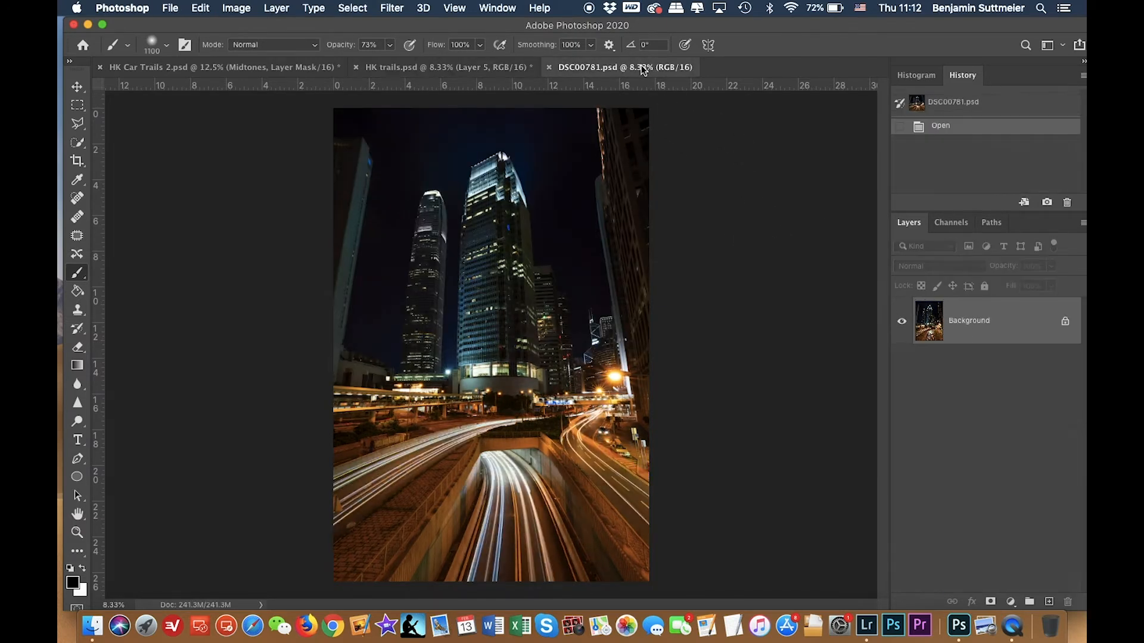
{"action": "key", "text": "super+a"}
{"action": "key", "text": "super+c"}
{"action": "key", "text": "super+w"}
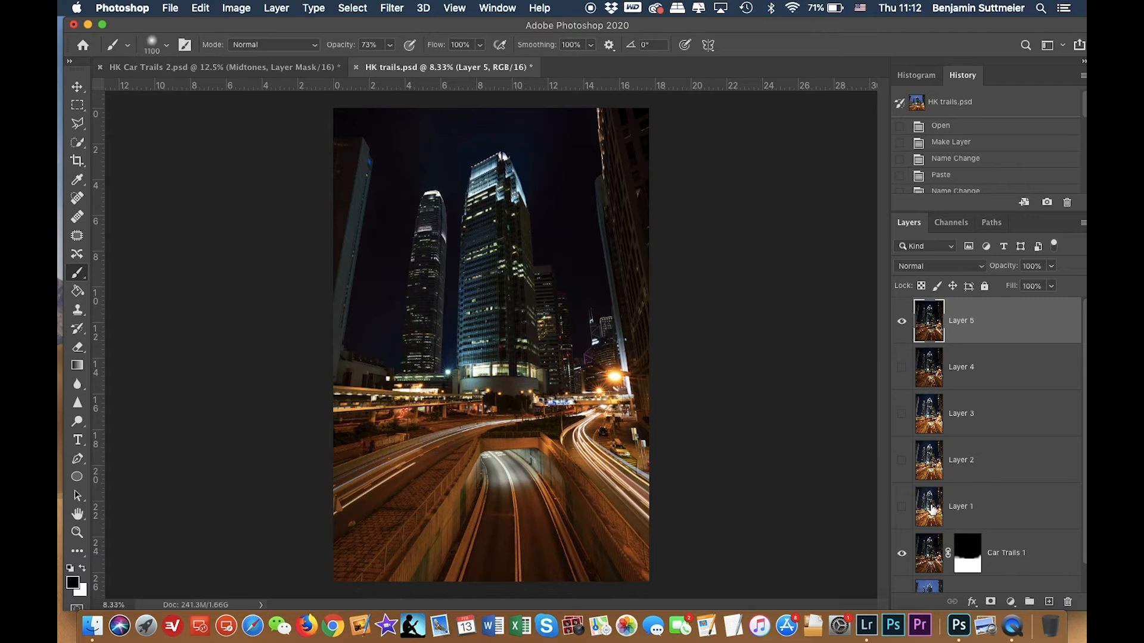
{"action": "left_click", "coordinate": [931, 546]}
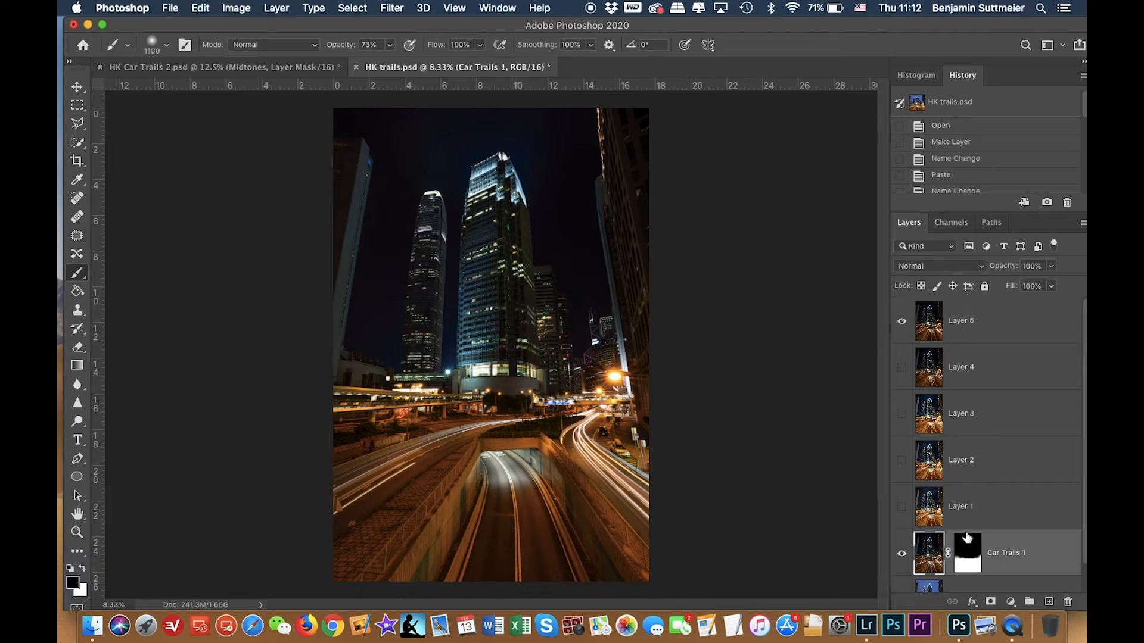
{"action": "key", "text": "super+v"}
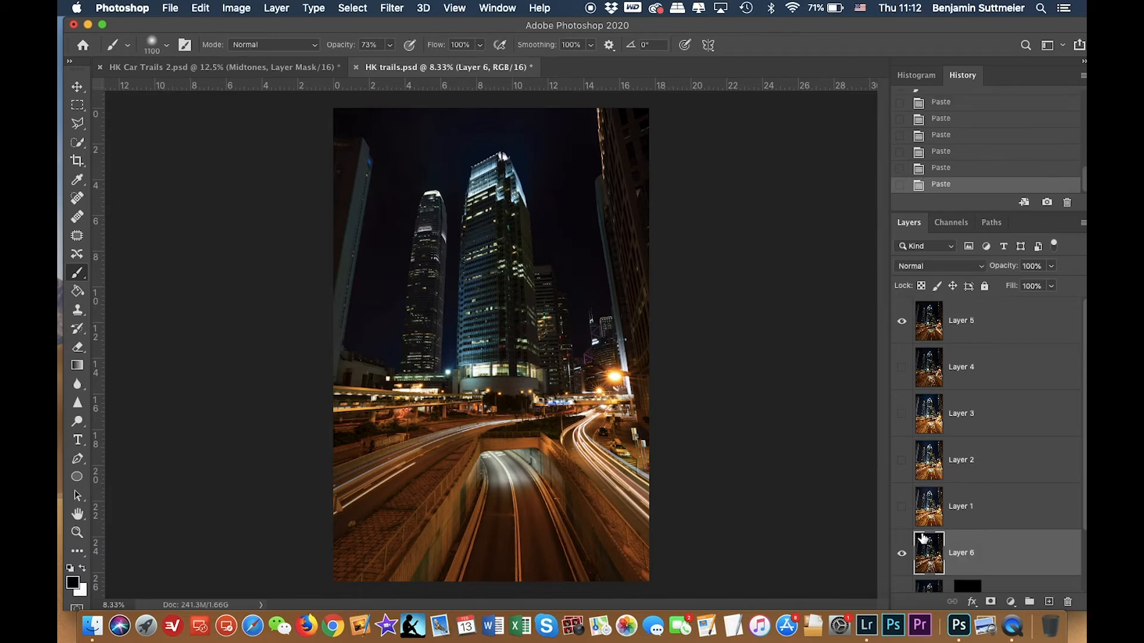
Hide Layer 5 in the HK trails layer stack.
{"action": "scroll", "coordinate": [973, 509], "scroll_direction": "down", "scroll_amount": 2}
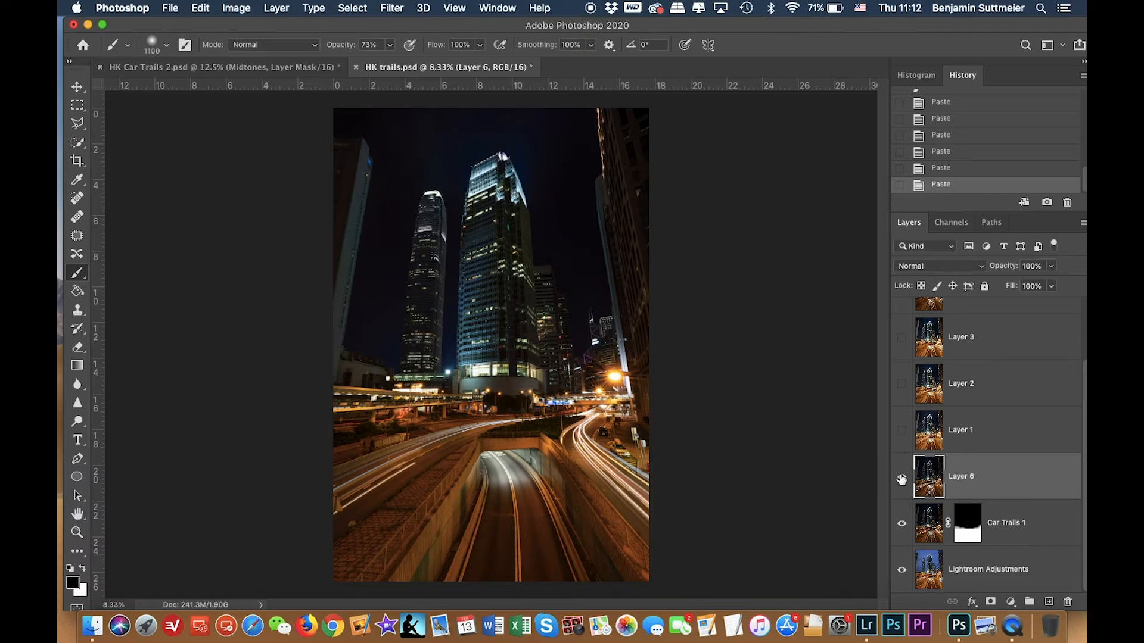
{"action": "scroll", "coordinate": [901, 480], "scroll_direction": "up", "scroll_amount": 3}
{"action": "left_click", "coordinate": [901, 321]}
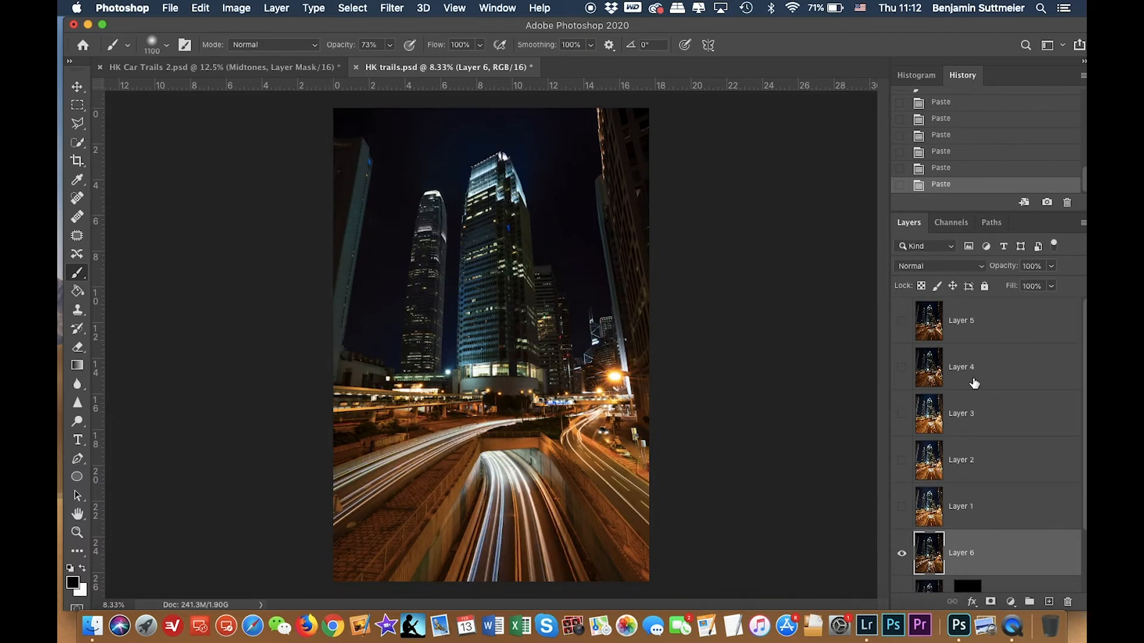
Toggle Layer 6's visibility repeatedly to compare it with the layers beneath.
{"action": "scroll", "coordinate": [974, 383], "scroll_direction": "down", "scroll_amount": 3}
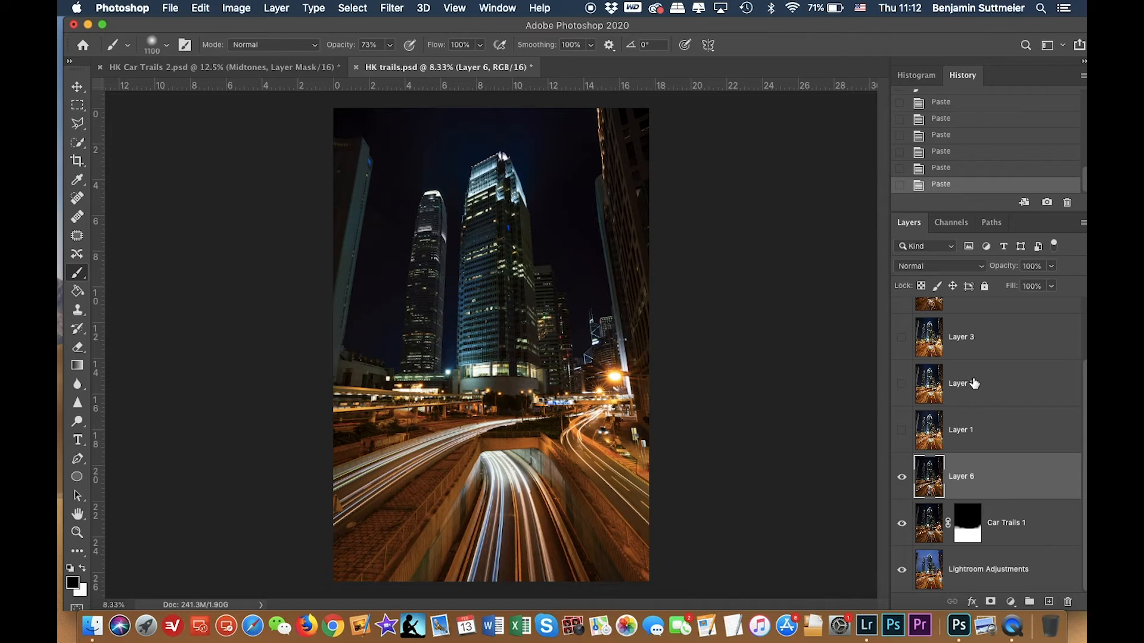
{"action": "left_click", "coordinate": [902, 479]}
{"action": "left_click", "coordinate": [902, 478]}
{"action": "left_click", "coordinate": [902, 478]}
{"action": "left_click", "coordinate": [902, 479]}
{"action": "left_click", "coordinate": [903, 478]}
{"action": "left_click", "coordinate": [903, 478]}
{"action": "left_click", "coordinate": [903, 478]}
{"action": "left_click", "coordinate": [902, 478]}
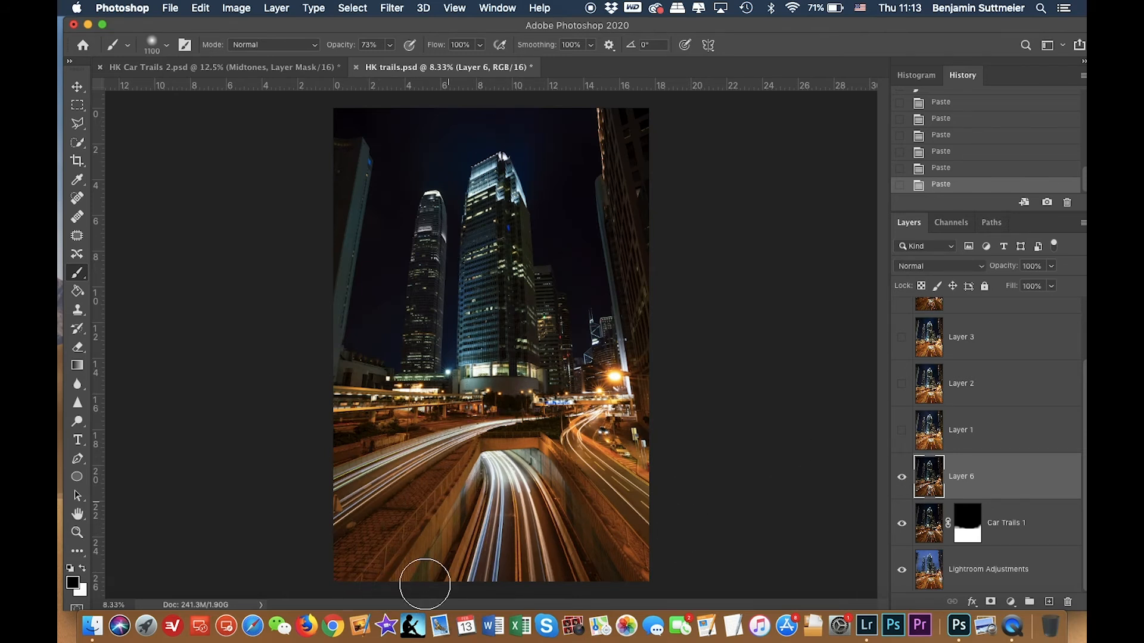
{"action": "left_click", "coordinate": [902, 477]}
{"action": "left_click", "coordinate": [903, 476]}
{"action": "left_click", "coordinate": [902, 477]}
{"action": "left_click", "coordinate": [902, 477]}
{"action": "left_click", "coordinate": [902, 477]}
{"action": "left_click", "coordinate": [902, 477]}
Set Layer 6's blend mode to Lighten and toggle its visibility to compare the result.
{"action": "left_click", "coordinate": [920, 266]}
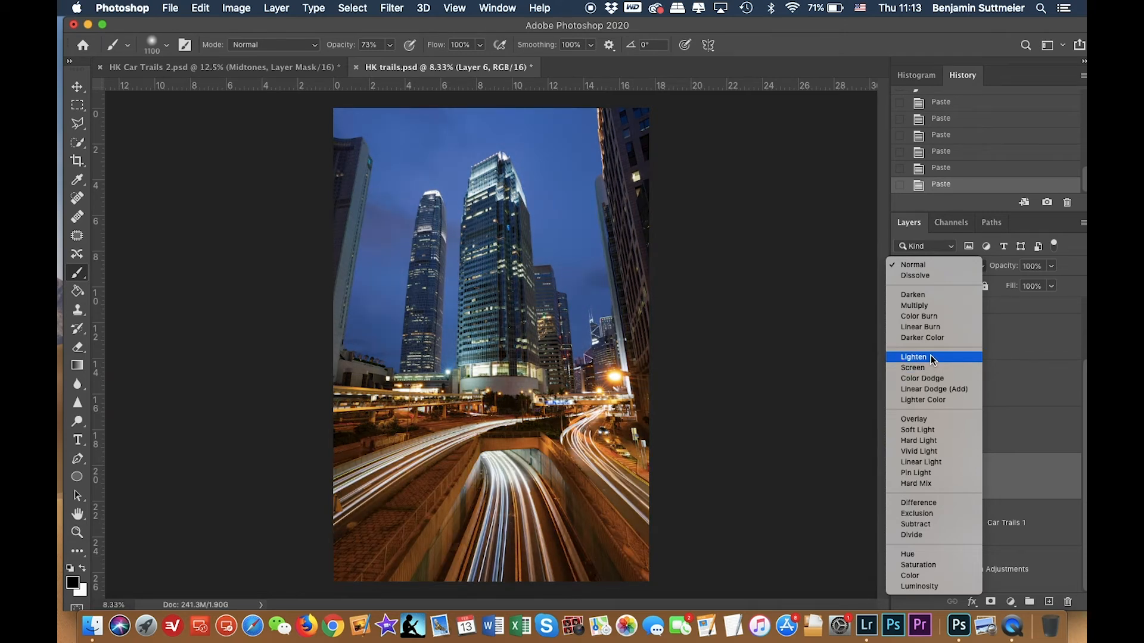
{"action": "left_click", "coordinate": [931, 357]}
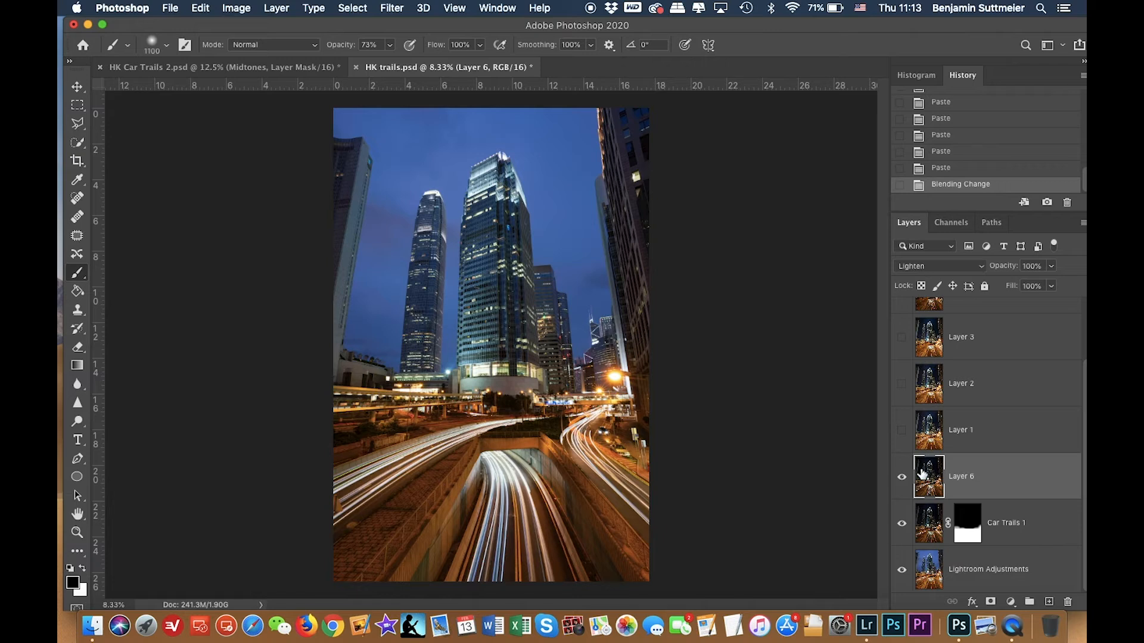
{"action": "left_click", "coordinate": [901, 477]}
{"action": "left_click", "coordinate": [902, 478]}
{"action": "left_click", "coordinate": [901, 477]}
{"action": "left_click", "coordinate": [902, 478]}
{"action": "left_click", "coordinate": [902, 478]}
{"action": "left_click", "coordinate": [901, 478]}
{"action": "left_click", "coordinate": [901, 478]}
{"action": "left_click", "coordinate": [903, 478]}
{"action": "left_click", "coordinate": [903, 478]}
{"action": "left_click", "coordinate": [903, 478]}
{"action": "left_click", "coordinate": [903, 478]}
{"action": "left_click", "coordinate": [902, 477]}
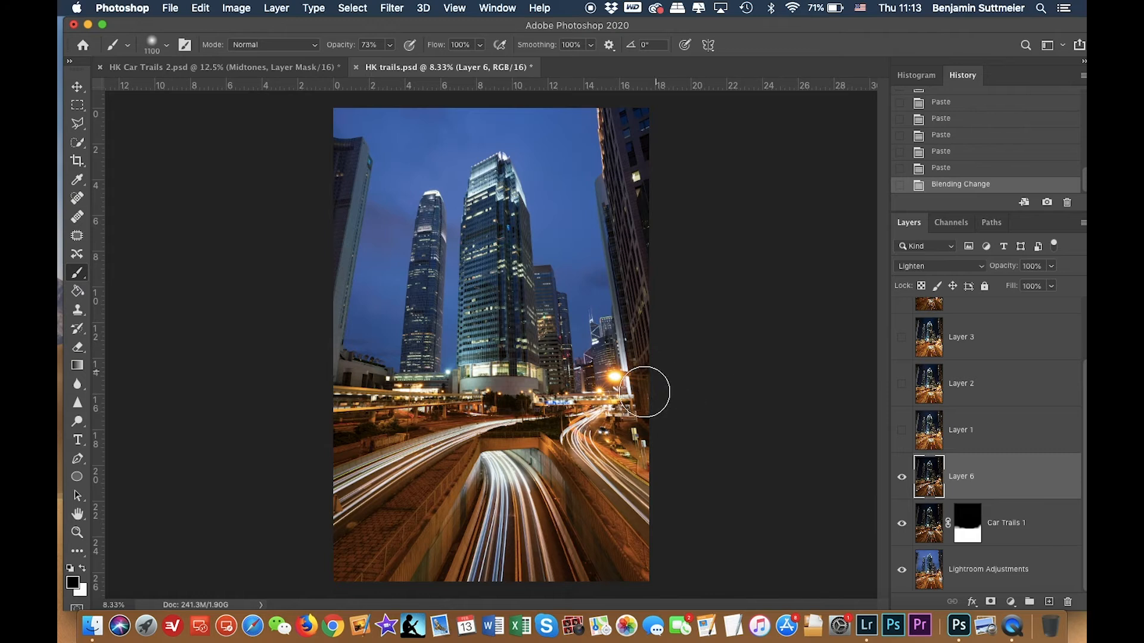
{"action": "left_click", "coordinate": [902, 478]}
{"action": "left_click", "coordinate": [903, 478]}
{"action": "left_click", "coordinate": [902, 479]}
{"action": "left_click", "coordinate": [901, 479]}
Add a layer mask to Layer 6 and choose the Brush tool with black as foreground.
{"action": "left_click", "coordinate": [989, 602]}
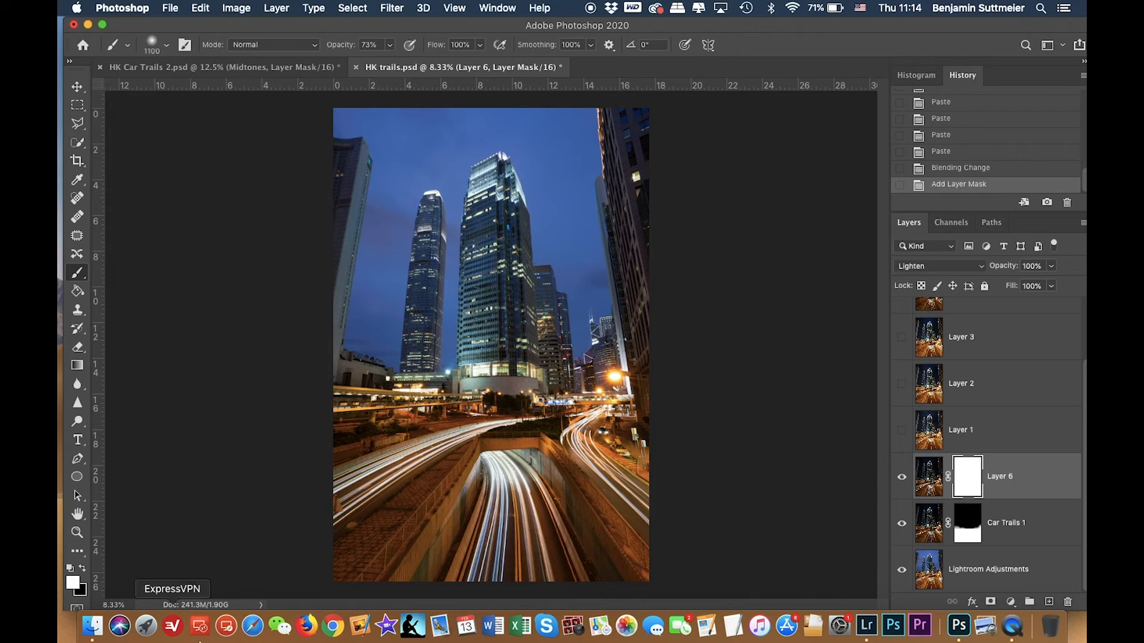
{"action": "key", "text": "x"}
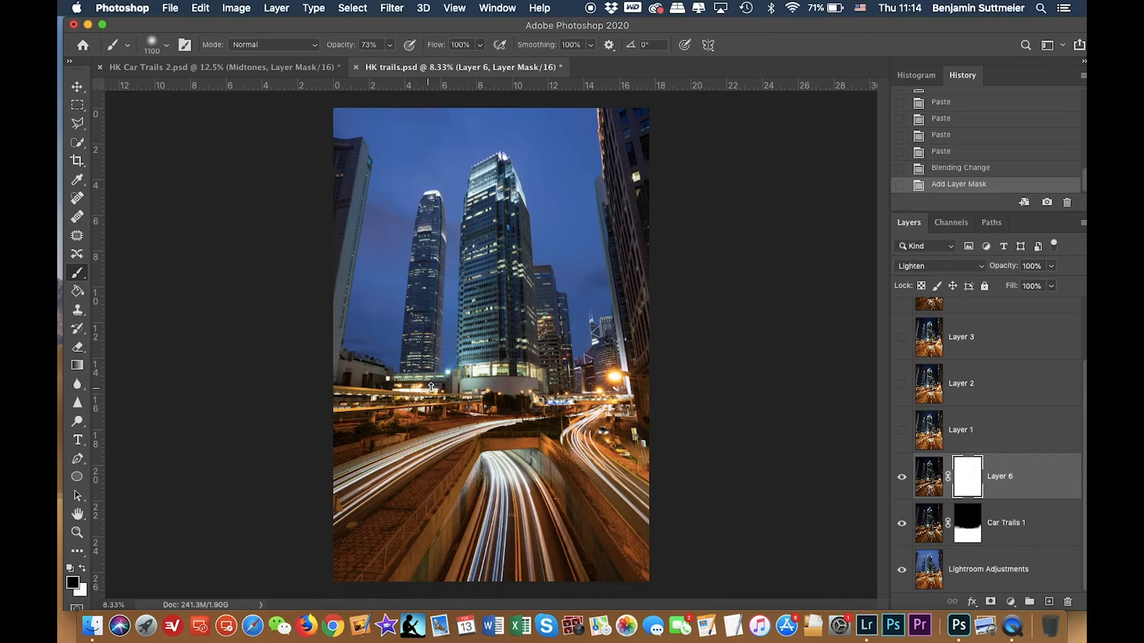
{"action": "right_click", "coordinate": [78, 273]}
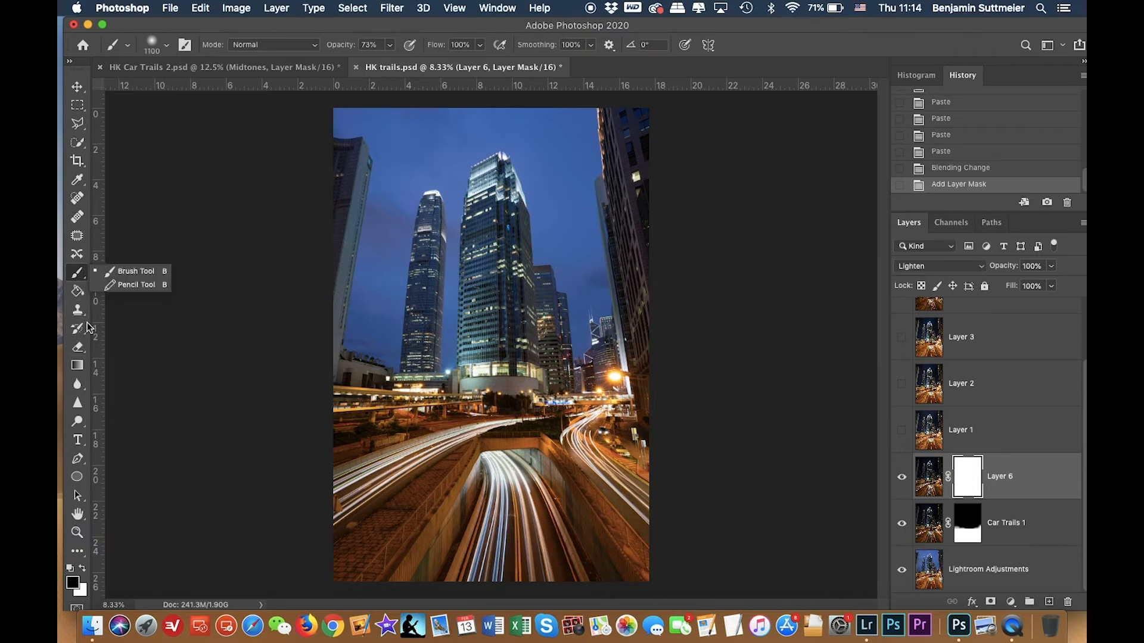
{"action": "left_click", "coordinate": [119, 276]}
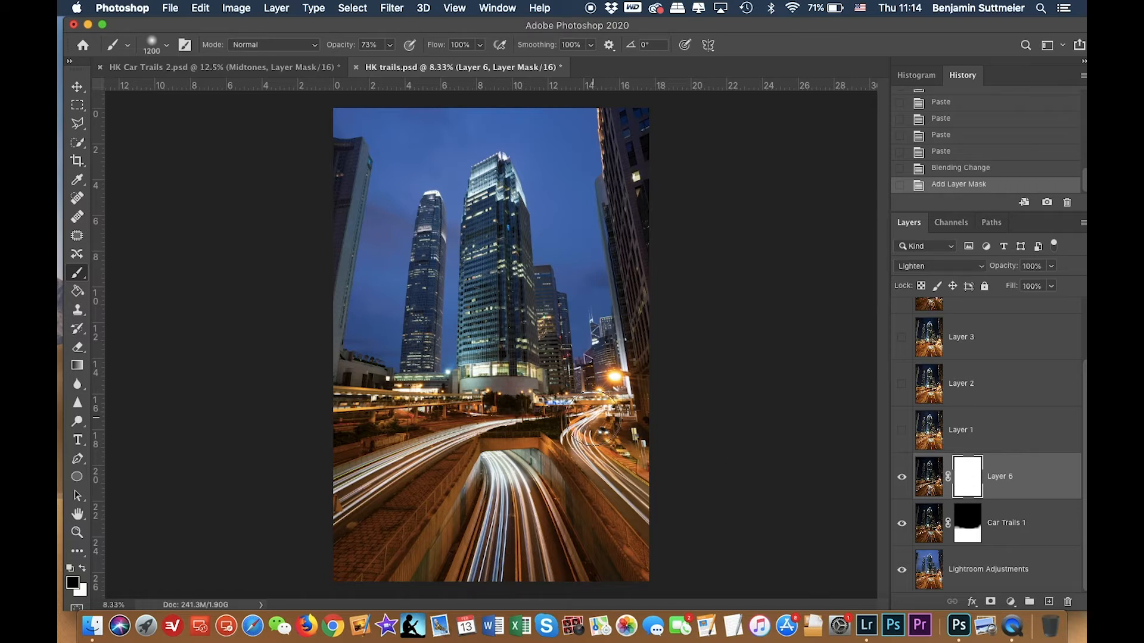
Paint black on Layer 6's mask across the building bases with a soft 1200 px brush at 100% opacity.
{"action": "key", "text": "bracketright"}
{"action": "left_click_drag", "start_coordinate": [535, 357], "coordinate": [506, 359]}
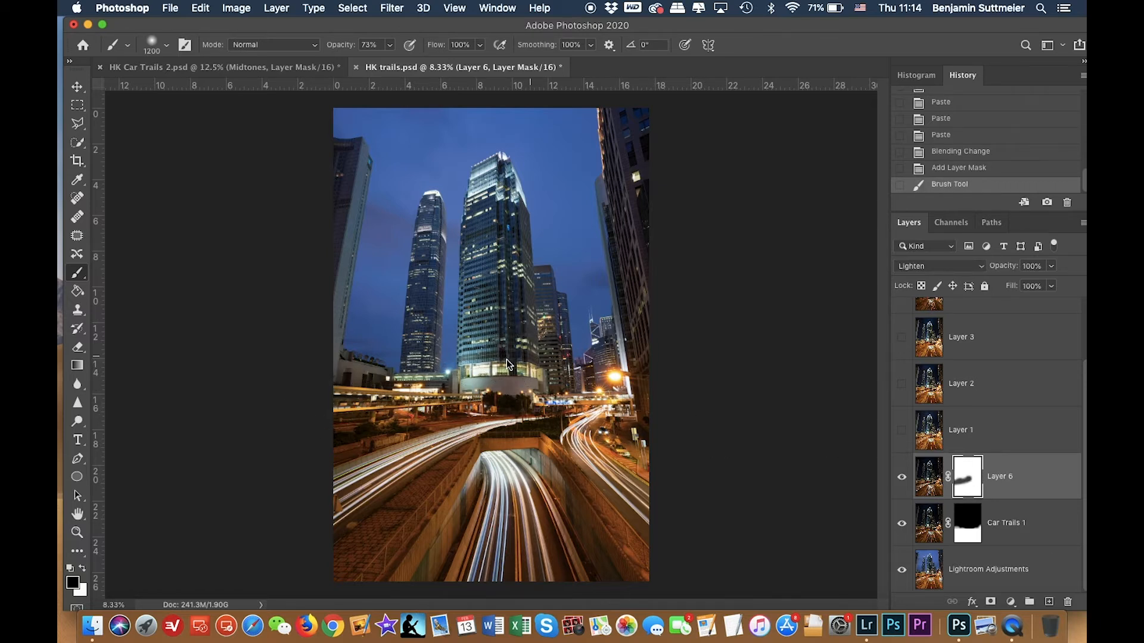
{"action": "left_click", "coordinate": [662, 370]}
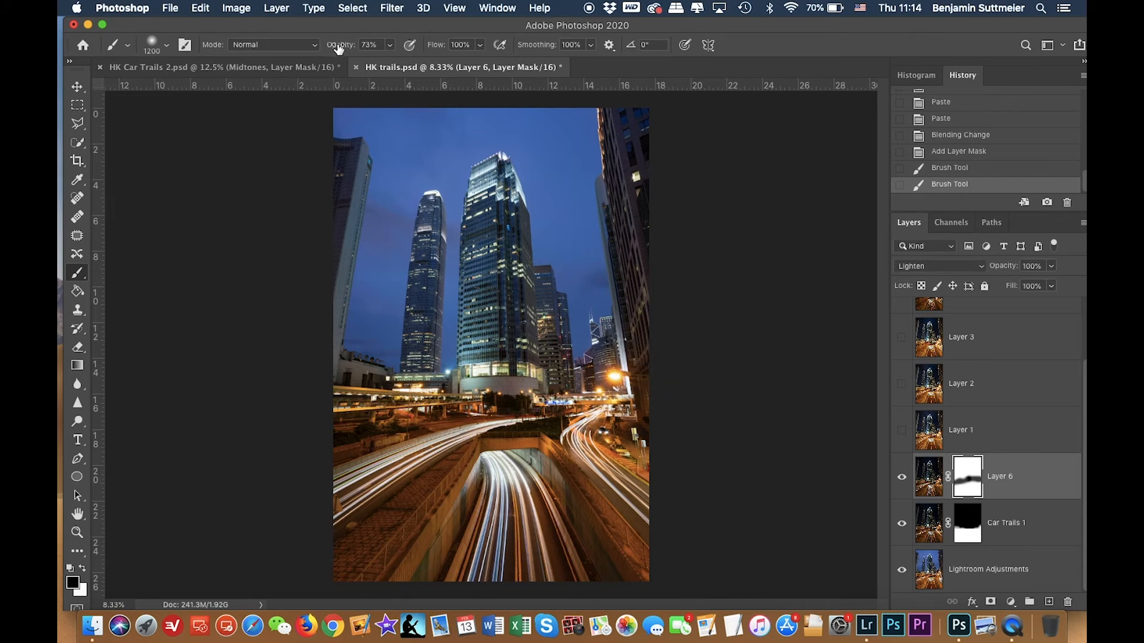
{"action": "left_click_drag", "start_coordinate": [338, 48], "coordinate": [370, 45]}
{"action": "left_click", "coordinate": [157, 46]}
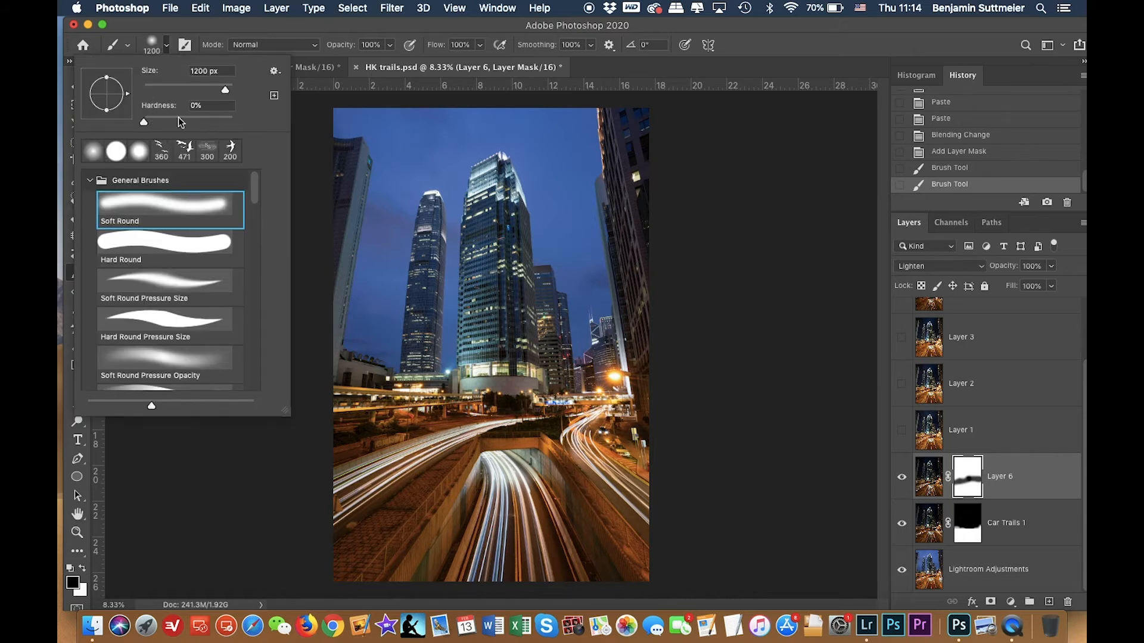
{"action": "left_click", "coordinate": [152, 46]}
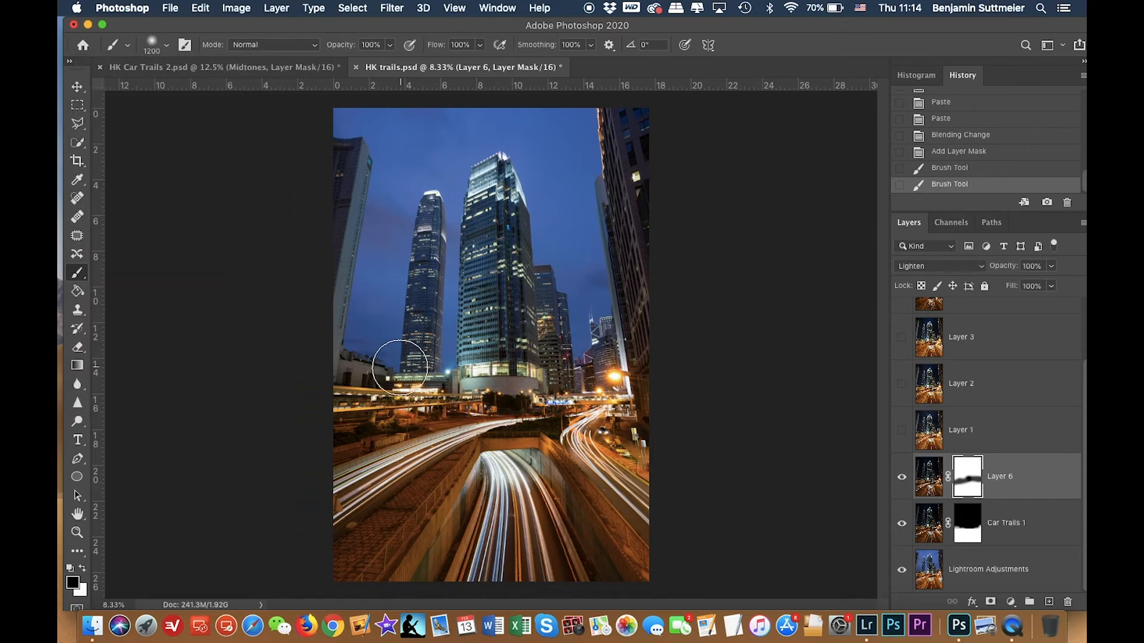
{"action": "mouse_move", "coordinate": [394, 388]}
{"action": "left_mouse_down"}
{"action": "mouse_move", "coordinate": [499, 366]}
{"action": "mouse_move", "coordinate": [572, 371]}
{"action": "left_mouse_up"}
{"action": "mouse_move", "coordinate": [658, 372]}
{"action": "left_mouse_down"}
{"action": "mouse_move", "coordinate": [612, 351]}
{"action": "mouse_move", "coordinate": [685, 358]}
{"action": "mouse_move", "coordinate": [623, 346]}
{"action": "left_mouse_up"}
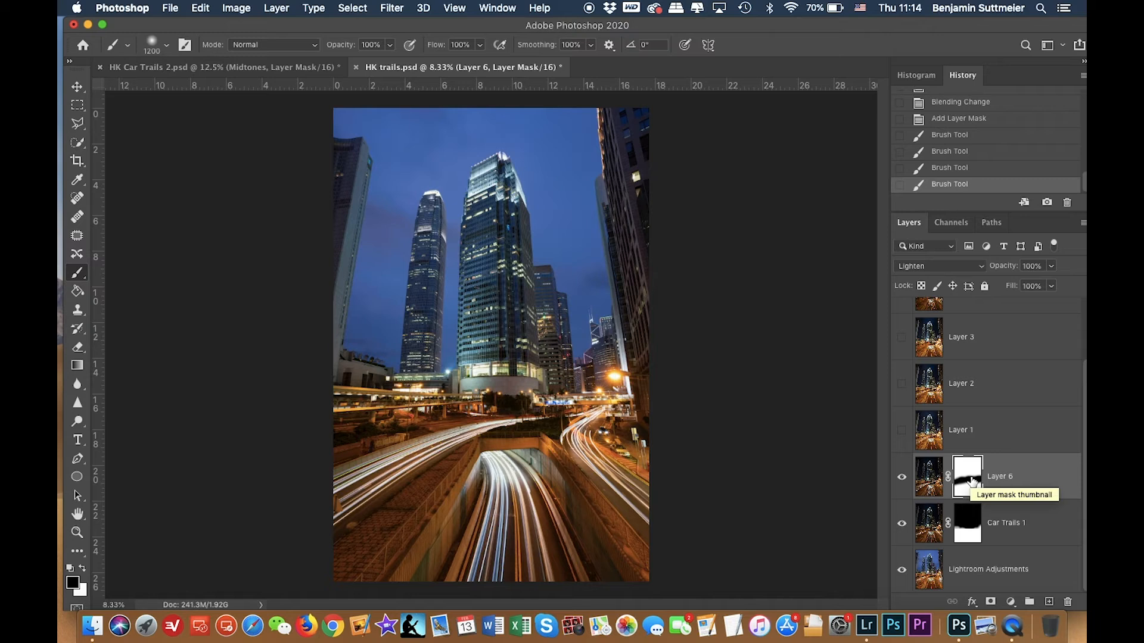
Enlarge the brush to 2800 px and paint black over the sky and buildings on Layer 6's mask, checking the mask overlay.
{"action": "key", "text": "backslash"}
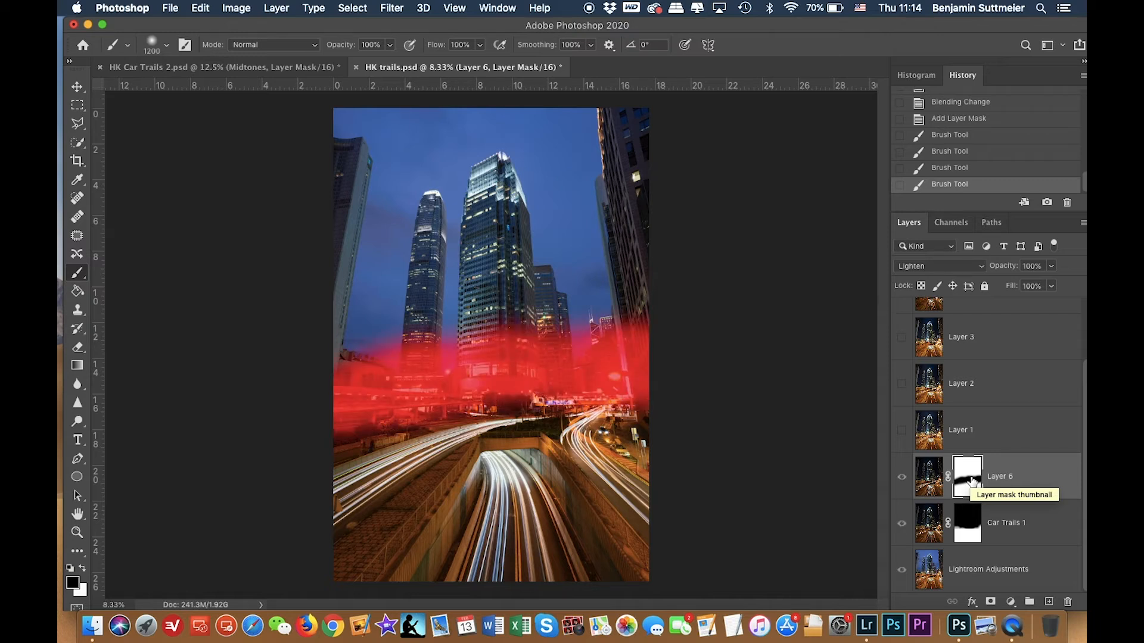
{"action": "key", "text": "backslash"}
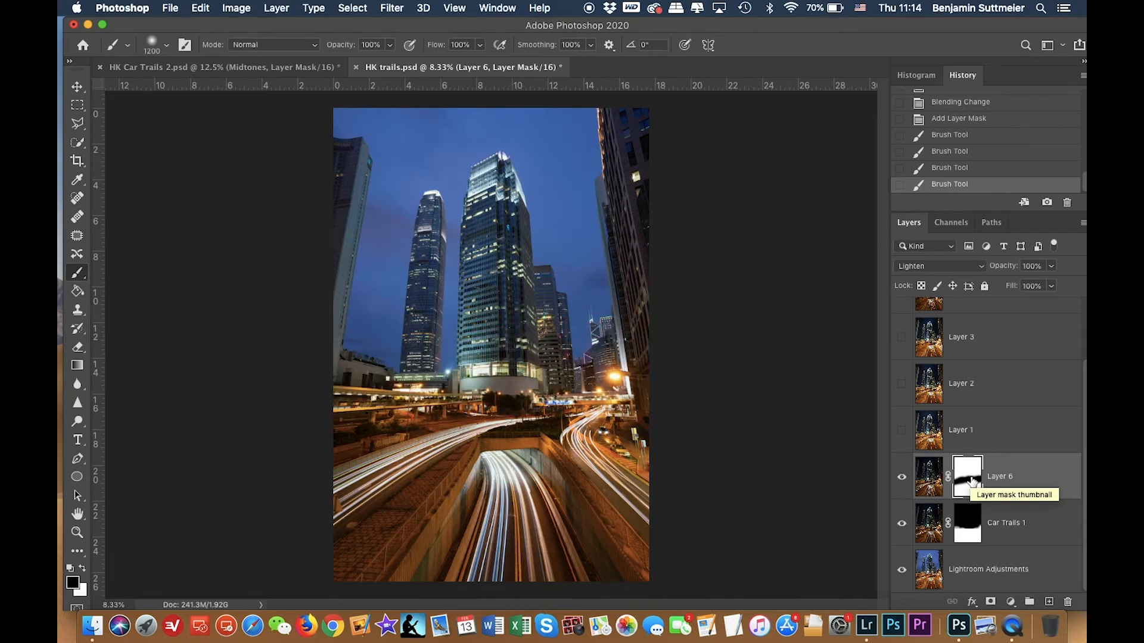
{"action": "key", "text": "backslash"}
{"action": "key", "text": "bracketright"}
{"action": "key", "text": "bracketright"}
{"action": "key", "text": "bracketright"}
{"action": "key", "text": "bracketright"}
{"action": "key", "text": "bracketright"}
{"action": "key", "text": "bracketright"}
{"action": "key", "text": "bracketright"}
{"action": "key", "text": "bracketright"}
{"action": "key", "text": "bracketright"}
{"action": "key", "text": "bracketright"}
{"action": "key", "text": "bracketright"}
{"action": "key", "text": "bracketright"}
{"action": "key", "text": "bracketright"}
{"action": "key", "text": "bracketright"}
{"action": "key", "text": "bracketright"}
{"action": "key", "text": "bracketright"}
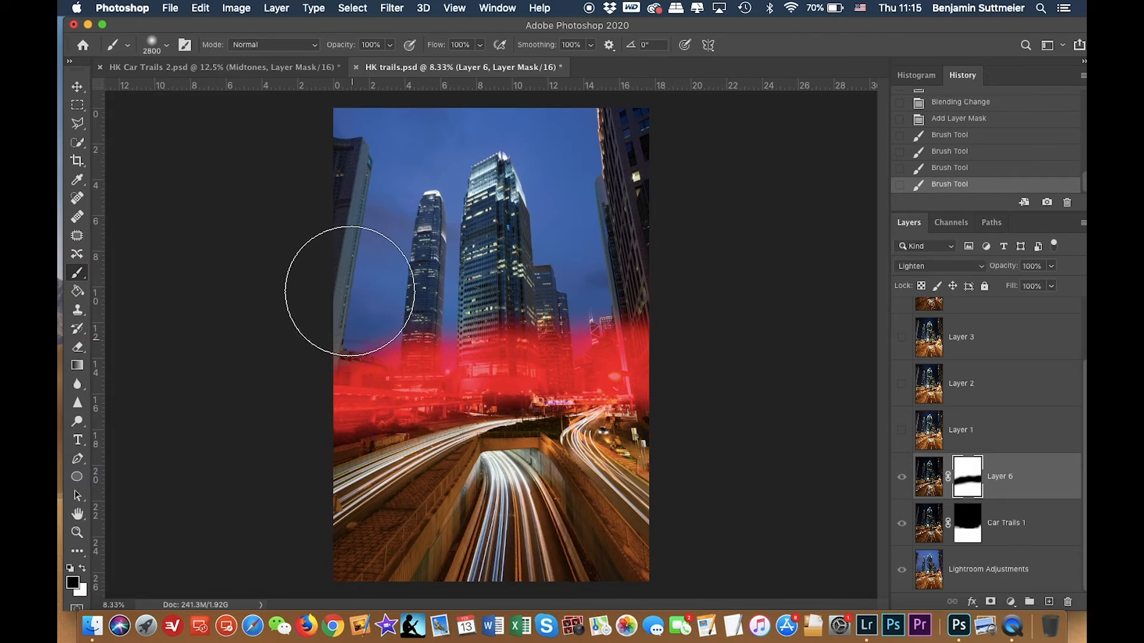
{"action": "mouse_move", "coordinate": [338, 334]}
{"action": "left_mouse_down"}
{"action": "mouse_move", "coordinate": [357, 107]}
{"action": "mouse_move", "coordinate": [405, 101]}
{"action": "left_mouse_up"}
{"action": "mouse_move", "coordinate": [533, 130]}
{"action": "left_mouse_down"}
{"action": "mouse_move", "coordinate": [638, 145]}
{"action": "mouse_move", "coordinate": [629, 297]}
{"action": "mouse_move", "coordinate": [534, 291]}
{"action": "mouse_move", "coordinate": [398, 323]}
{"action": "mouse_move", "coordinate": [471, 188]}
{"action": "mouse_move", "coordinate": [444, 241]}
{"action": "mouse_move", "coordinate": [513, 214]}
{"action": "mouse_move", "coordinate": [445, 214]}
{"action": "mouse_move", "coordinate": [499, 219]}
{"action": "mouse_move", "coordinate": [638, 268]}
{"action": "mouse_move", "coordinate": [599, 270]}
{"action": "mouse_move", "coordinate": [648, 264]}
{"action": "mouse_move", "coordinate": [356, 284]}
{"action": "mouse_move", "coordinate": [566, 189]}
{"action": "mouse_move", "coordinate": [584, 144]}
{"action": "mouse_move", "coordinate": [369, 162]}
{"action": "left_mouse_up"}
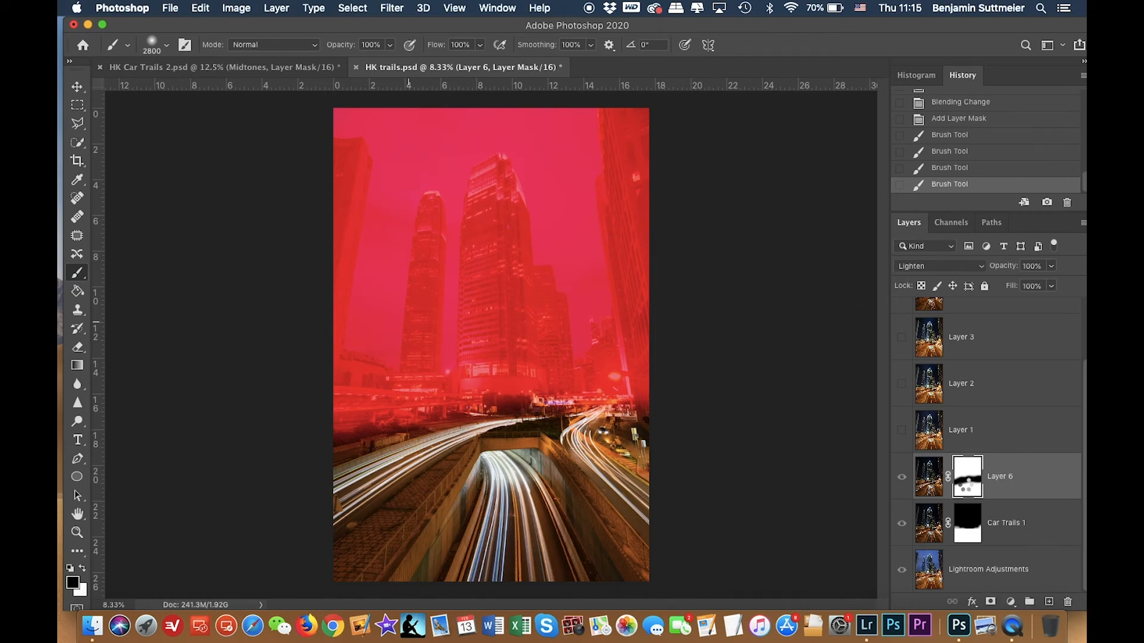
{"action": "key", "text": "backslash"}
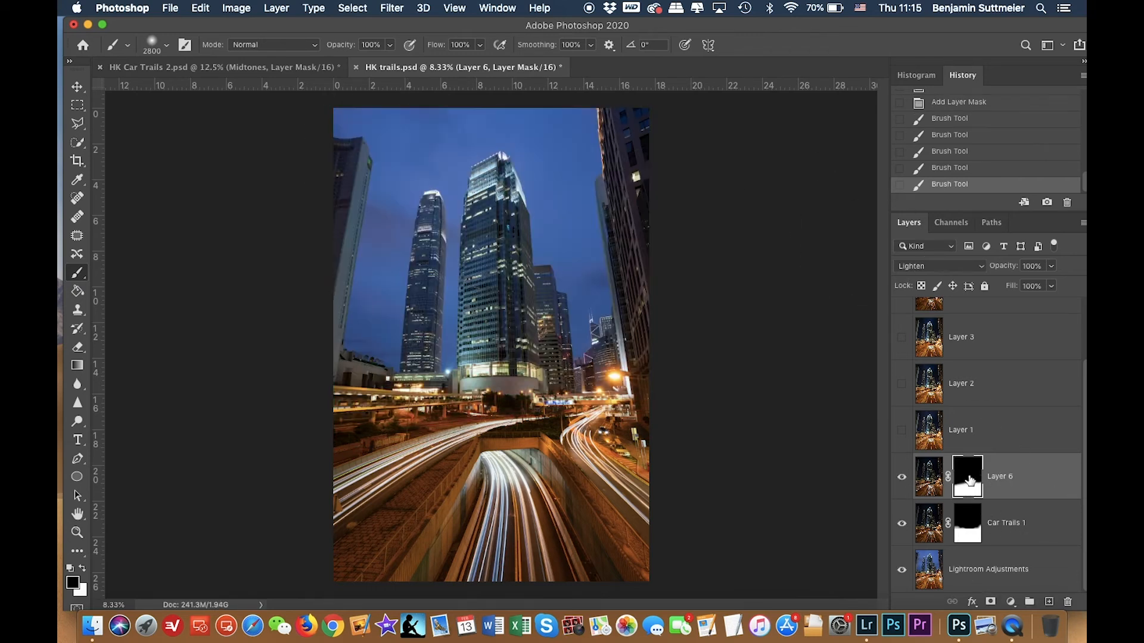
Compare Layer 6 on and off, shrink the brush to 400 px, and paint black over the right-hand trails on its mask.
{"action": "left_click", "coordinate": [902, 477]}
{"action": "left_click", "coordinate": [902, 477]}
{"action": "left_click", "coordinate": [902, 477]}
{"action": "left_click", "coordinate": [902, 477]}
{"action": "left_click", "coordinate": [903, 477]}
{"action": "left_click", "coordinate": [903, 477]}
{"action": "left_click", "coordinate": [903, 477]}
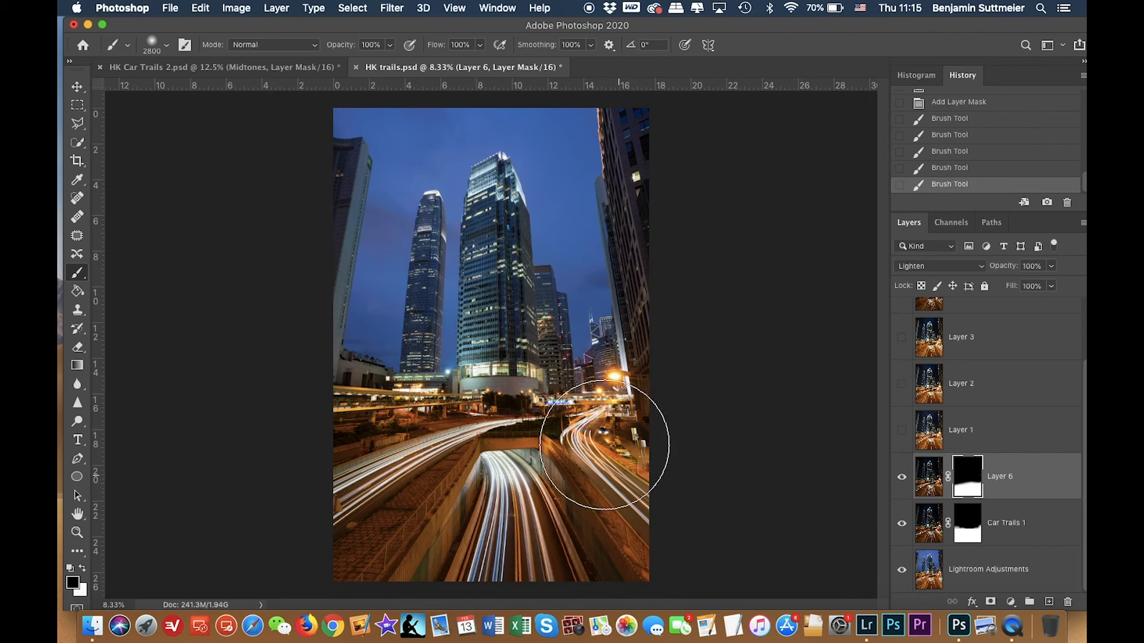
{"action": "key", "text": "bracketleft"}
{"action": "key", "text": "bracketleft"}
{"action": "key", "text": "bracketleft"}
{"action": "key", "text": "bracketleft"}
{"action": "key", "text": "bracketleft"}
{"action": "key", "text": "bracketleft"}
{"action": "key", "text": "bracketleft"}
{"action": "key", "text": "bracketleft"}
{"action": "key", "text": "bracketleft"}
{"action": "key", "text": "bracketleft"}
{"action": "key", "text": "bracketleft"}
{"action": "key", "text": "bracketleft"}
{"action": "key", "text": "bracketleft"}
{"action": "key", "text": "bracketleft"}
{"action": "key", "text": "bracketleft"}
{"action": "key", "text": "bracketleft"}
{"action": "key", "text": "bracketleft"}
{"action": "key", "text": "bracketleft"}
{"action": "key", "text": "bracketleft"}
{"action": "key", "text": "bracketleft"}
{"action": "key", "text": "bracketleft"}
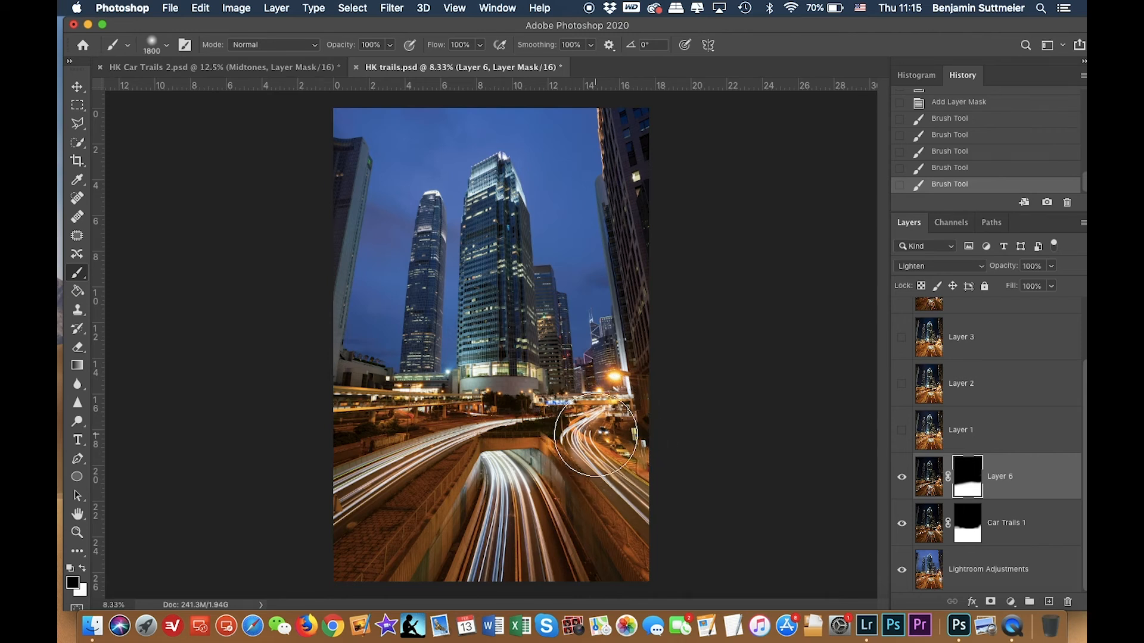
{"action": "key", "text": "bracketleft"}
{"action": "key", "text": "bracketleft"}
{"action": "key", "text": "bracketleft"}
{"action": "key", "text": "bracketleft"}
{"action": "key", "text": "bracketleft"}
{"action": "key", "text": "bracketleft"}
{"action": "left_click", "coordinate": [623, 439]}
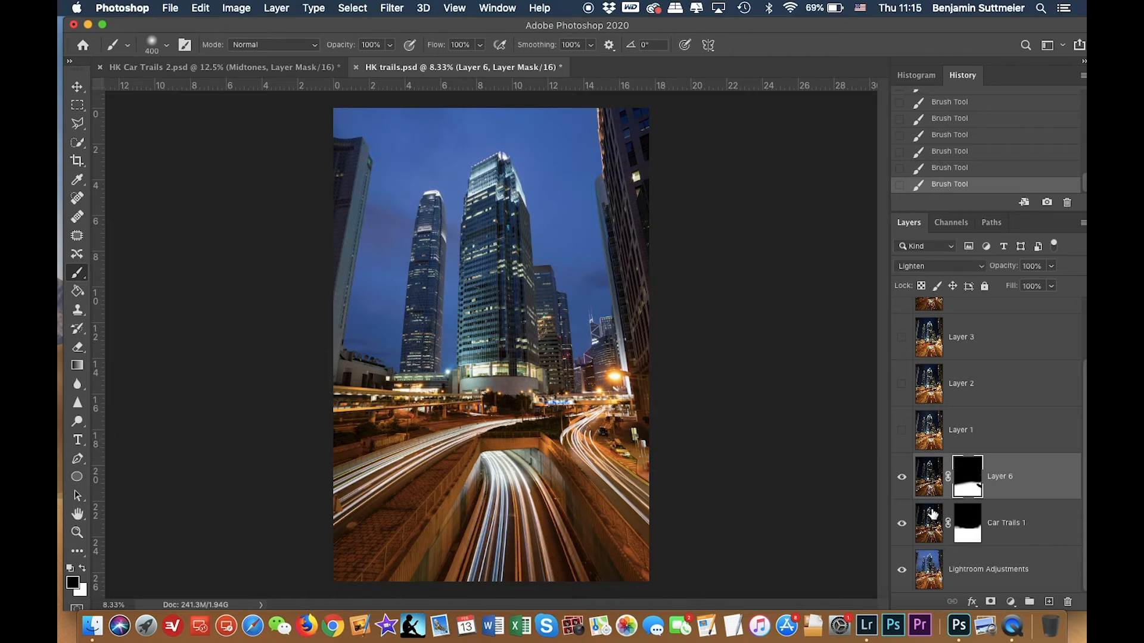
Try Layer 1 in Lighten blend mode, toggling its visibility to compare, and delete Layer 1.
{"action": "left_click", "coordinate": [901, 477]}
{"action": "left_click", "coordinate": [901, 476]}
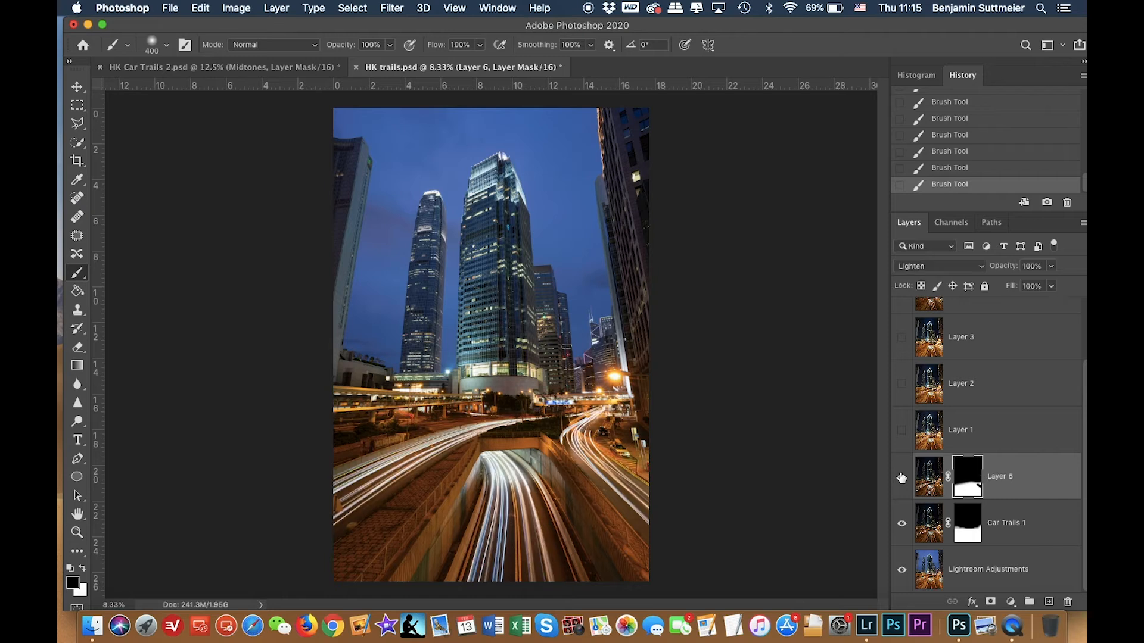
{"action": "left_click", "coordinate": [934, 438]}
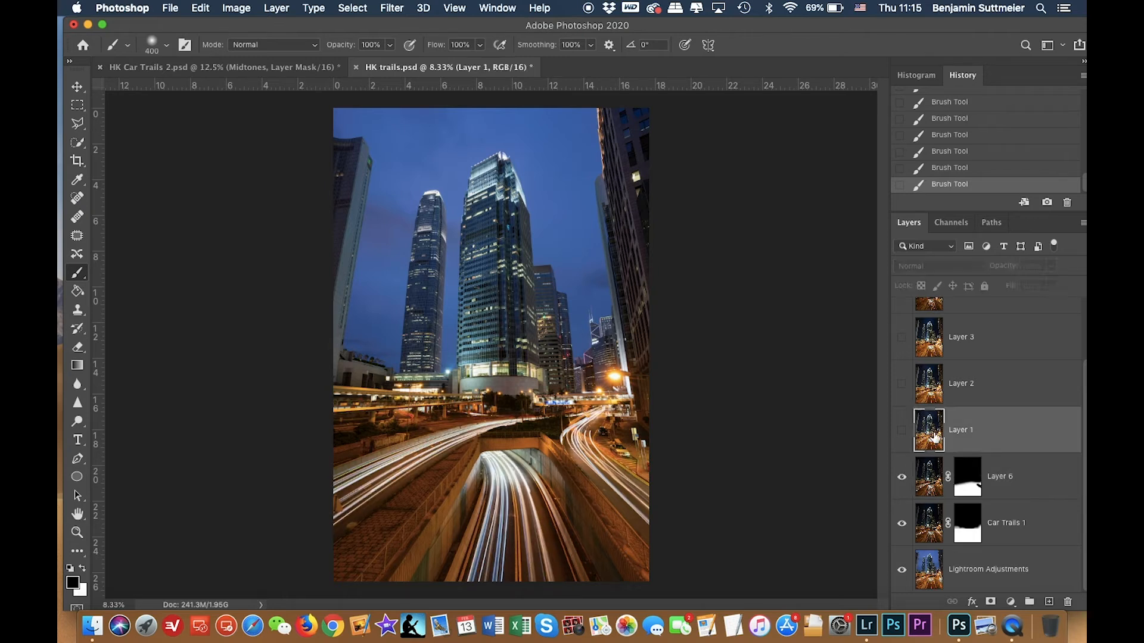
{"action": "left_click", "coordinate": [901, 431]}
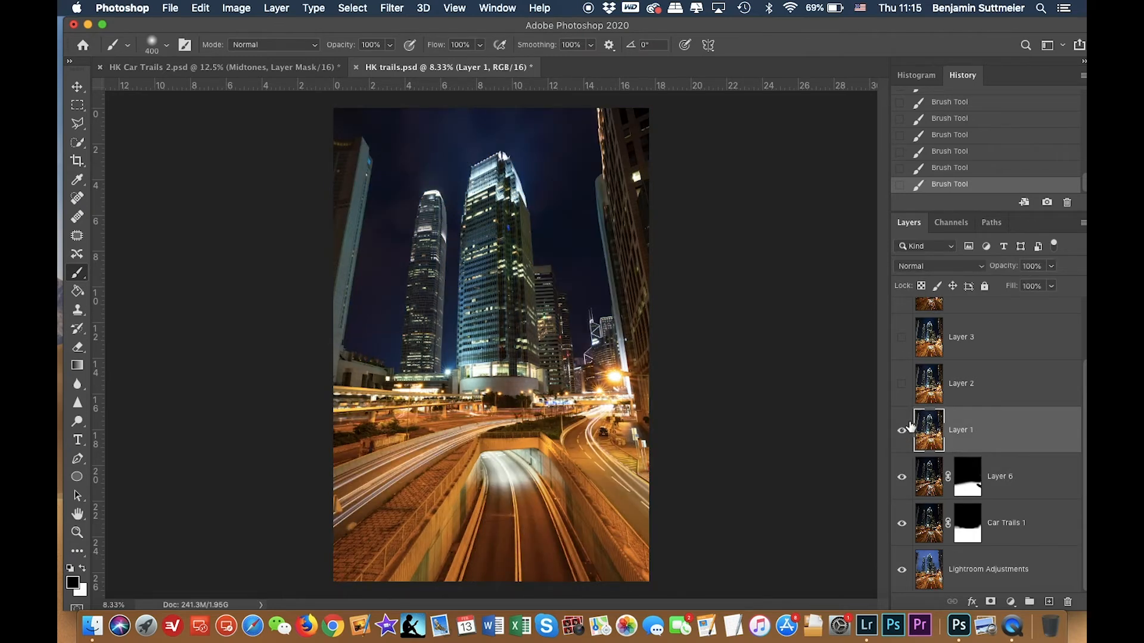
{"action": "left_click", "coordinate": [920, 269]}
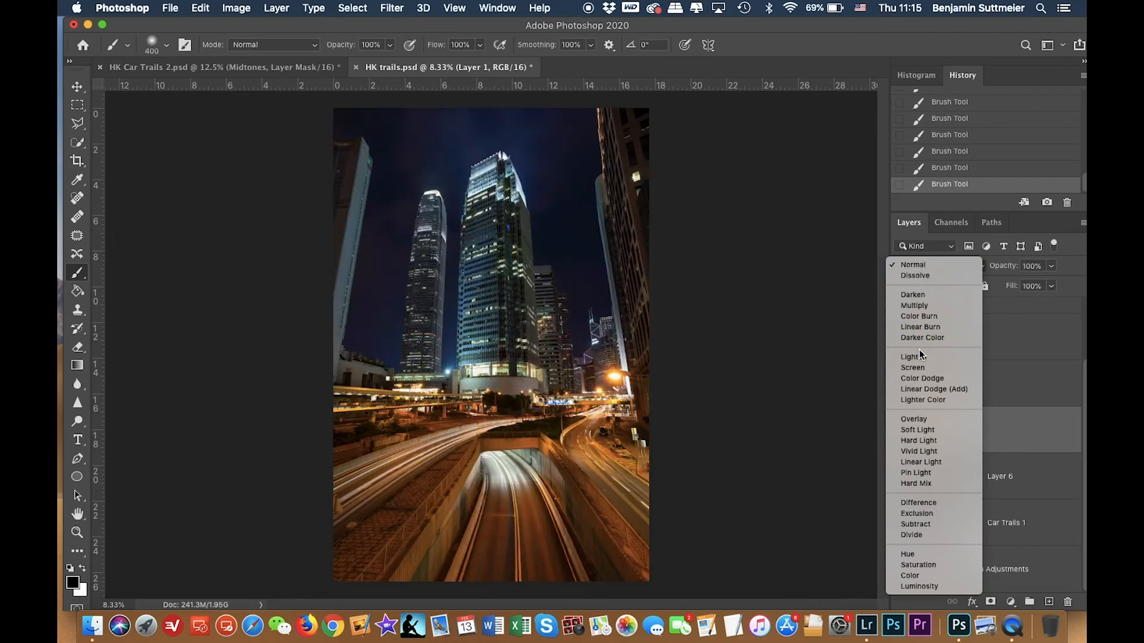
{"action": "left_click", "coordinate": [917, 352]}
{"action": "left_click", "coordinate": [902, 430]}
{"action": "left_click", "coordinate": [902, 430]}
{"action": "left_click", "coordinate": [902, 430]}
{"action": "left_click", "coordinate": [905, 431]}
{"action": "left_click", "coordinate": [905, 431]}
{"action": "left_click", "coordinate": [906, 431]}
{"action": "left_click", "coordinate": [901, 435]}
{"action": "left_click", "coordinate": [901, 436]}
{"action": "left_click", "coordinate": [901, 435]}
{"action": "left_click", "coordinate": [901, 435]}
{"action": "left_click", "coordinate": [902, 435]}
{"action": "left_click", "coordinate": [901, 435]}
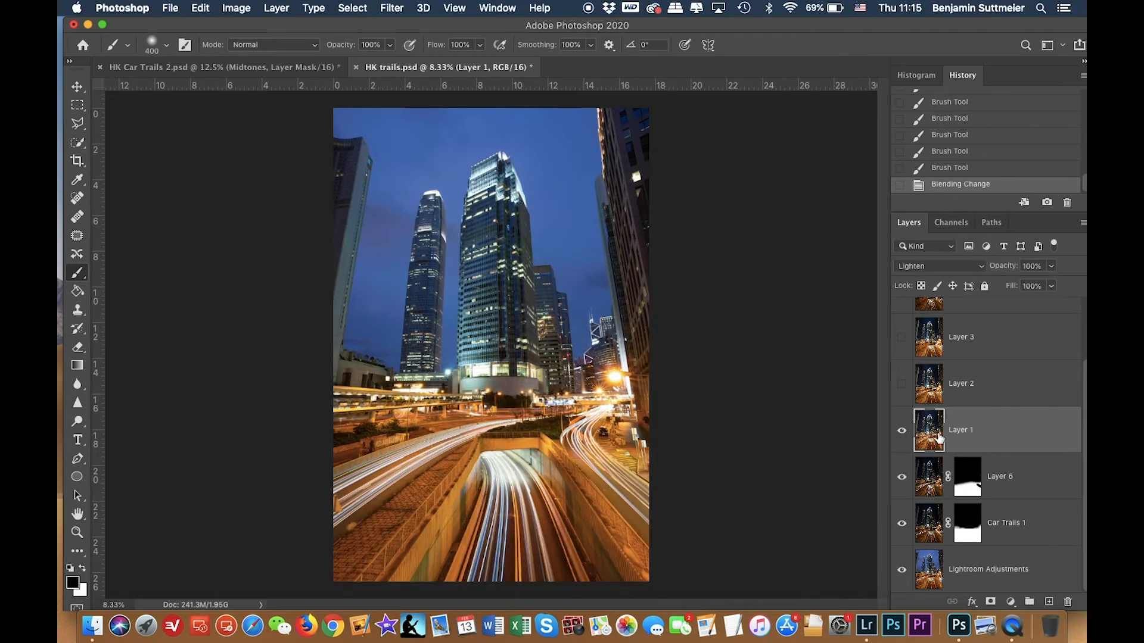
{"action": "key", "text": "Delete"}
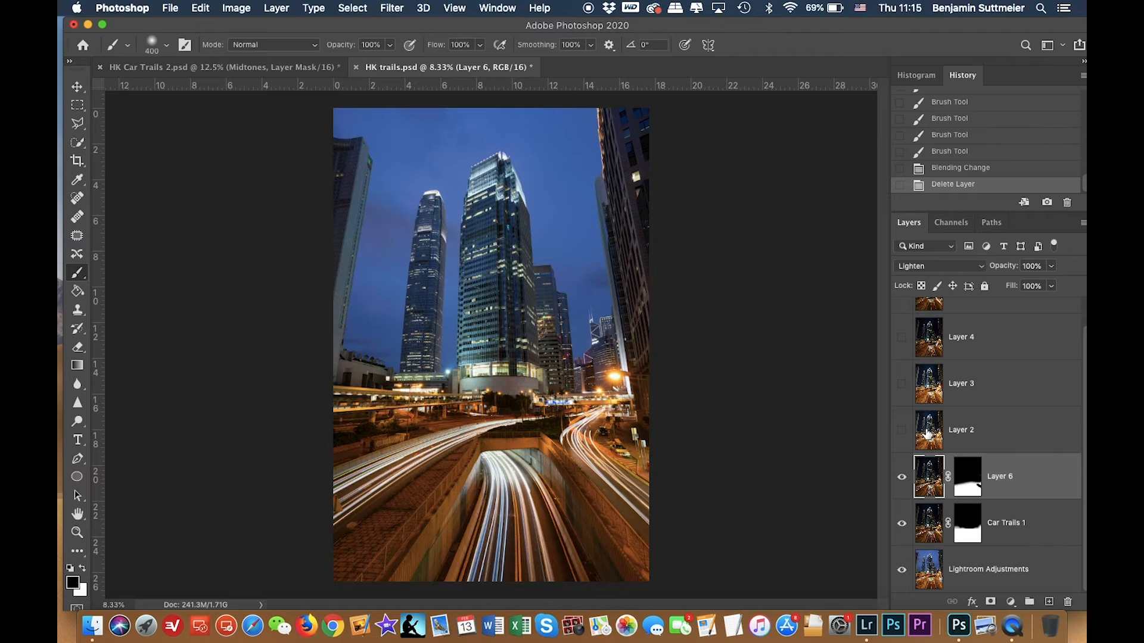
Make Layers 2, 3 and 4 visible to preview their trails.
{"action": "left_click", "coordinate": [927, 433]}
{"action": "left_click", "coordinate": [902, 431]}
{"action": "left_click", "coordinate": [902, 431]}
{"action": "left_click", "coordinate": [902, 431]}
{"action": "left_click", "coordinate": [901, 431]}
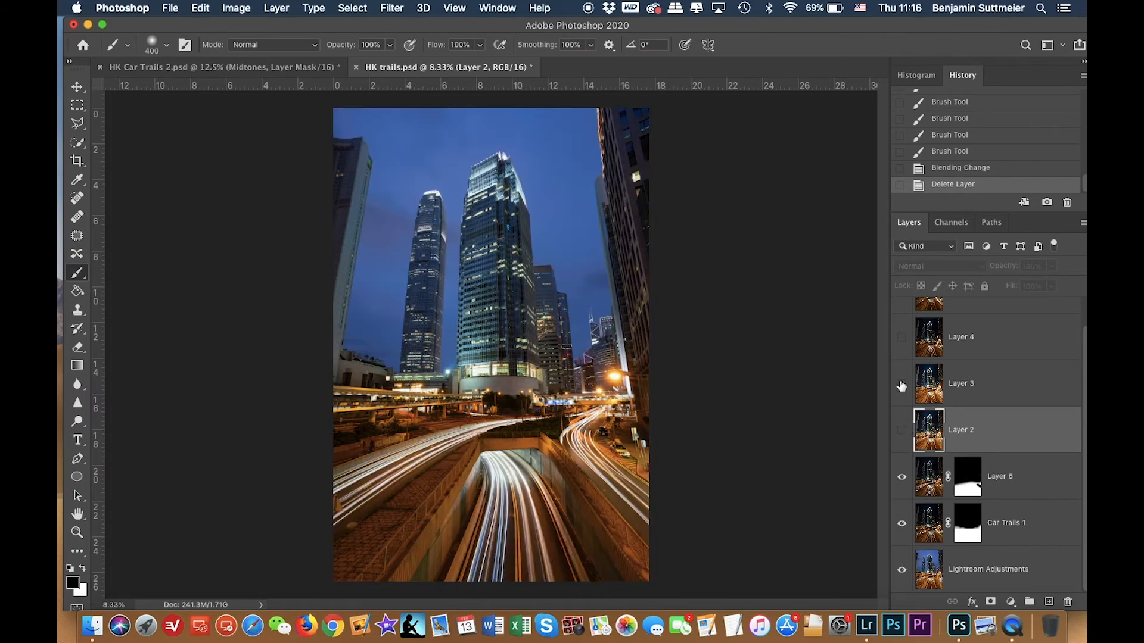
{"action": "left_click", "coordinate": [901, 432]}
{"action": "left_click", "coordinate": [902, 386]}
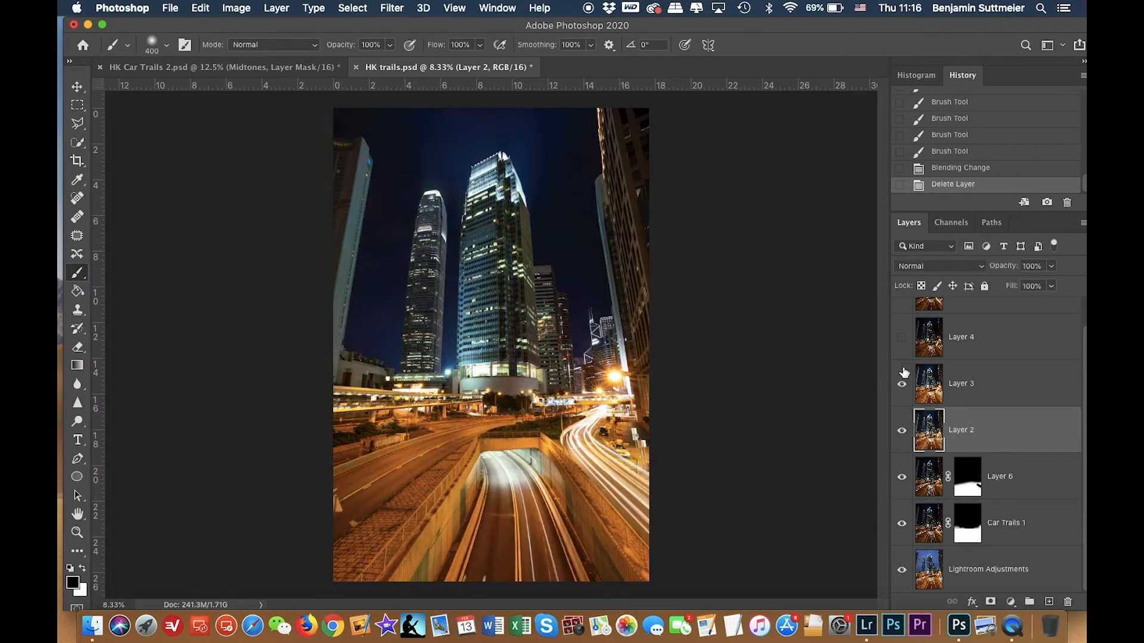
{"action": "left_click", "coordinate": [901, 337]}
{"action": "scroll", "coordinate": [915, 353], "scroll_direction": "up", "scroll_amount": 1}
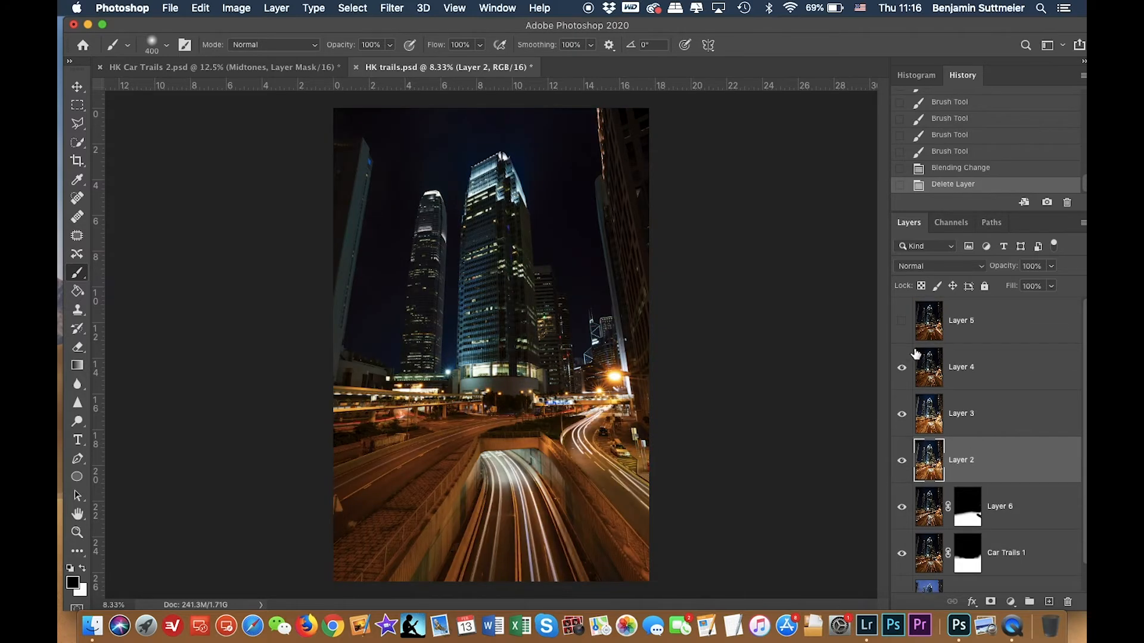
Hide Layers 5, 4 and 3, and toggle Layer 2 on and off to compare its trails alone.
{"action": "left_click", "coordinate": [902, 322]}
{"action": "left_click", "coordinate": [902, 322]}
{"action": "left_click", "coordinate": [901, 322]}
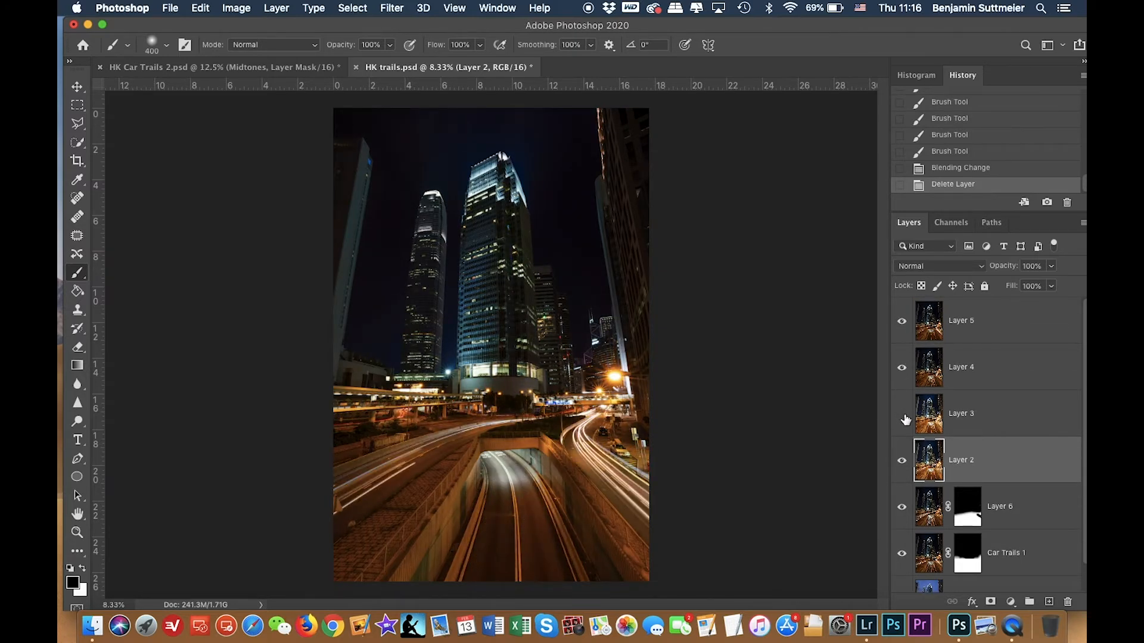
{"action": "left_click", "coordinate": [901, 321]}
{"action": "left_click", "coordinate": [902, 370]}
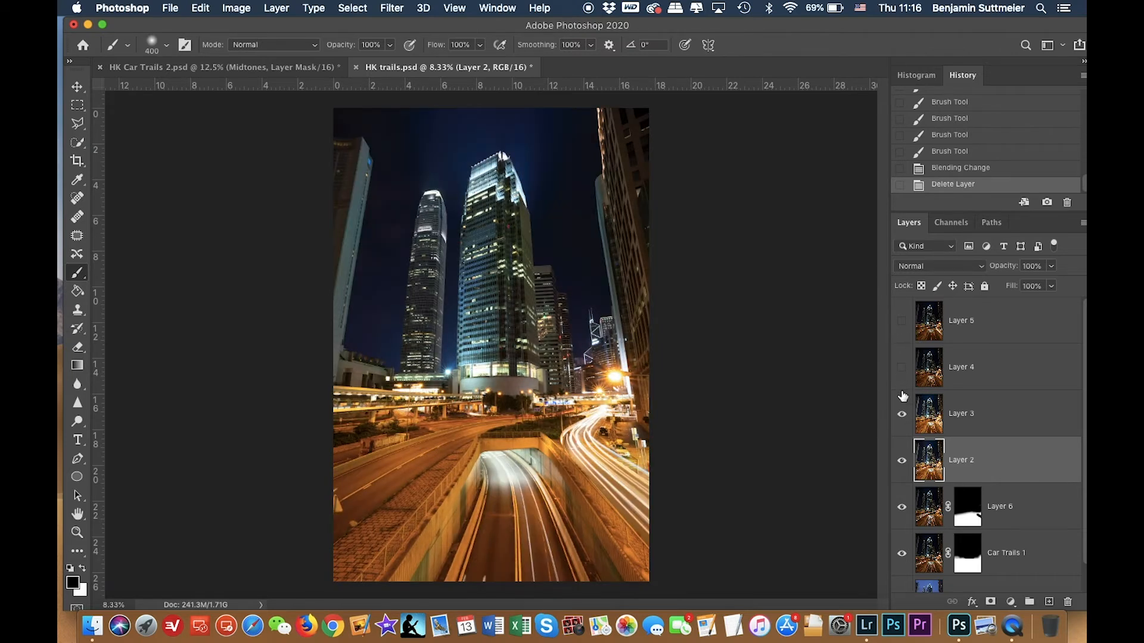
{"action": "left_click", "coordinate": [902, 417]}
{"action": "left_click", "coordinate": [902, 462]}
{"action": "left_click", "coordinate": [901, 463]}
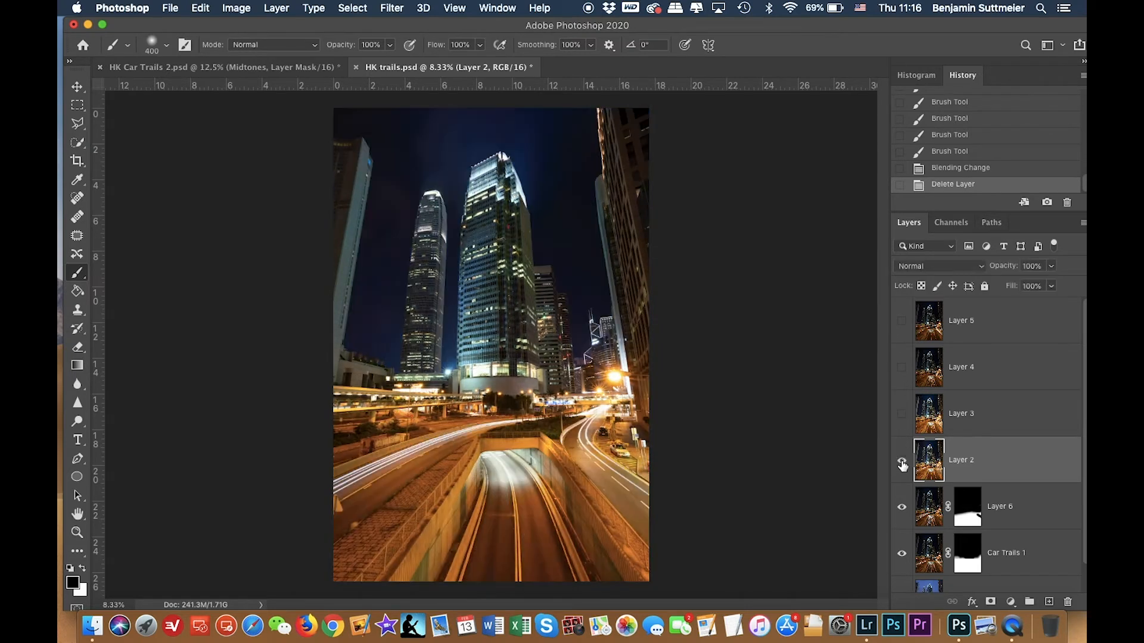
{"action": "left_click", "coordinate": [902, 463]}
{"action": "left_click", "coordinate": [902, 463]}
{"action": "left_click", "coordinate": [902, 463]}
{"action": "left_click", "coordinate": [902, 463]}
{"action": "left_click", "coordinate": [902, 465]}
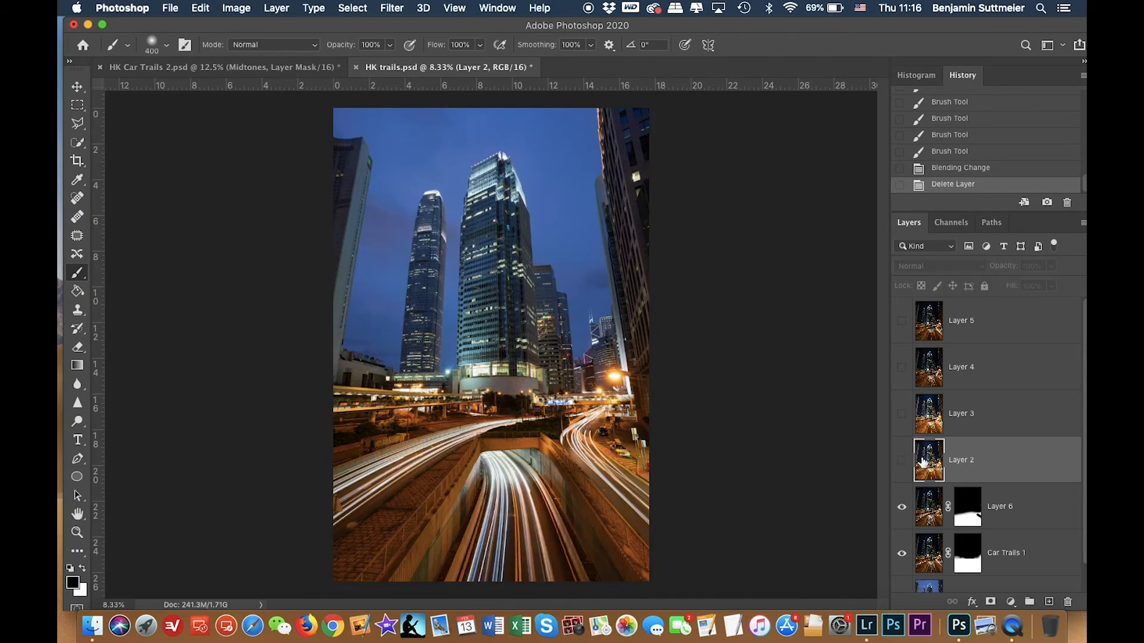
{"action": "left_click", "coordinate": [902, 464]}
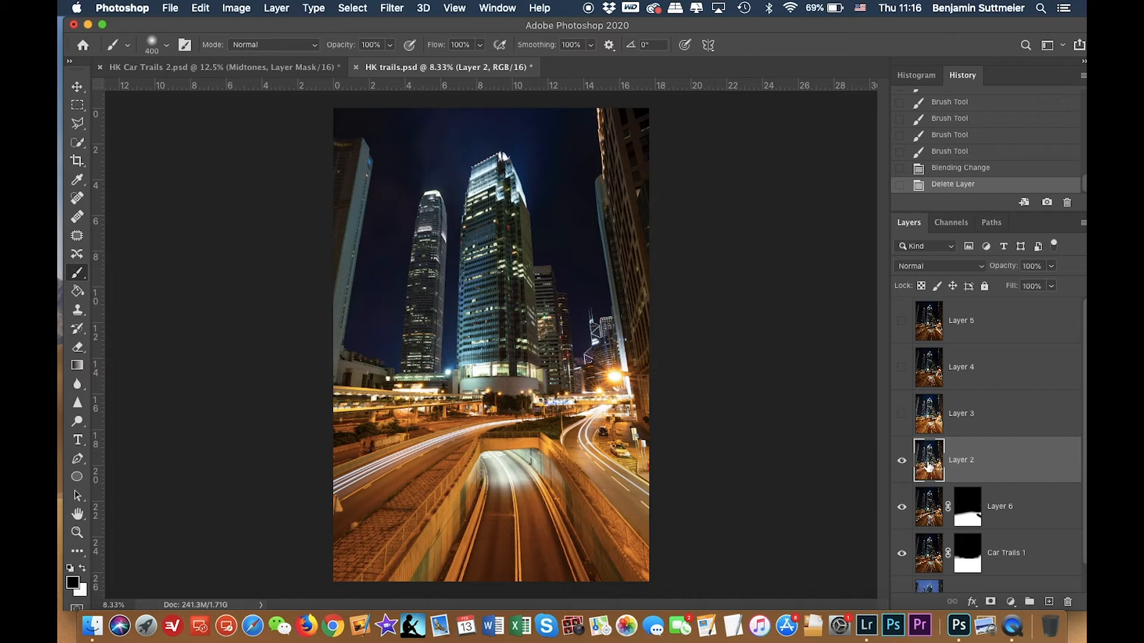
Open the Camera Raw Filter on Layer 2.
{"action": "left_click", "coordinate": [392, 8]}
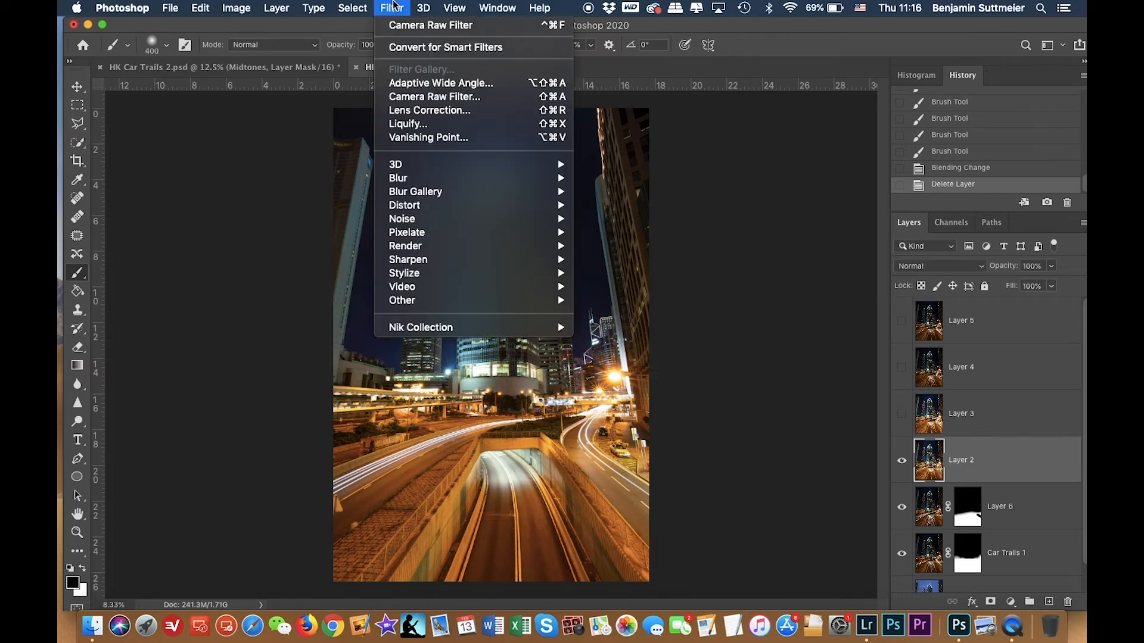
{"action": "left_click", "coordinate": [424, 97]}
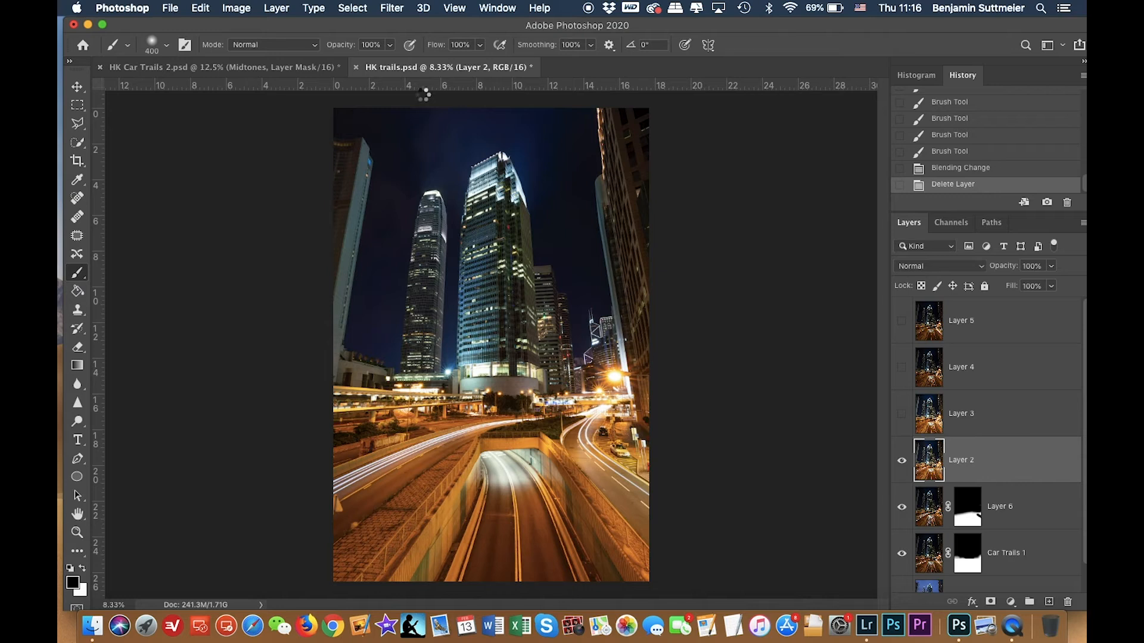
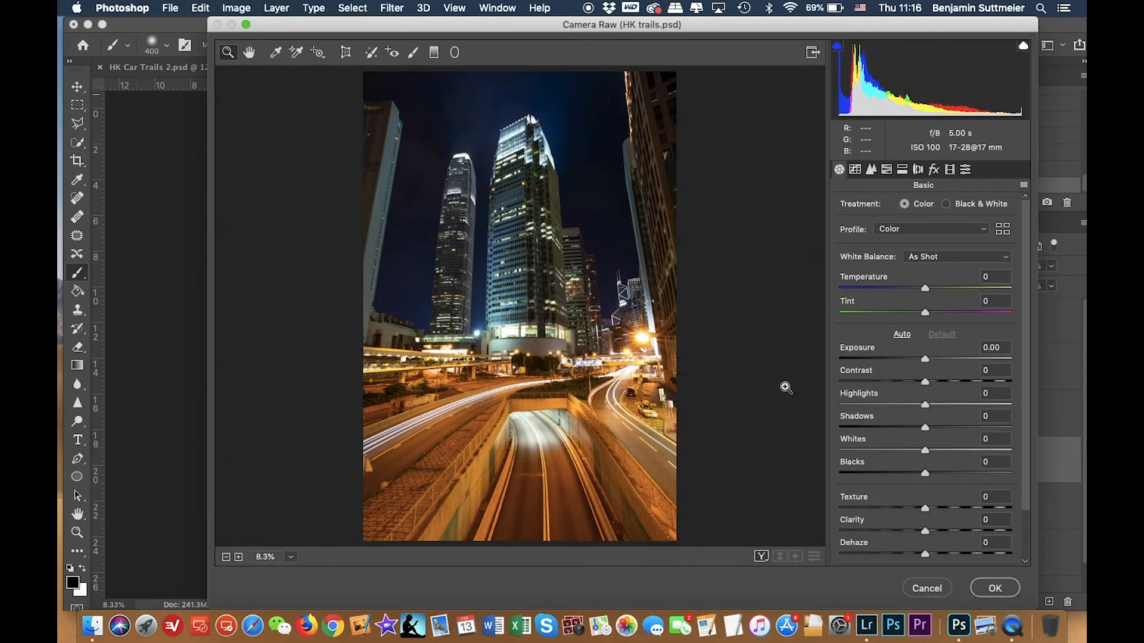
In Camera Raw, set Layer 2's exposure to -0.75, whites to +6 and temperature to -10, and apply the filter.
{"action": "left_click_drag", "start_coordinate": [796, 27], "coordinate": [587, 180]}
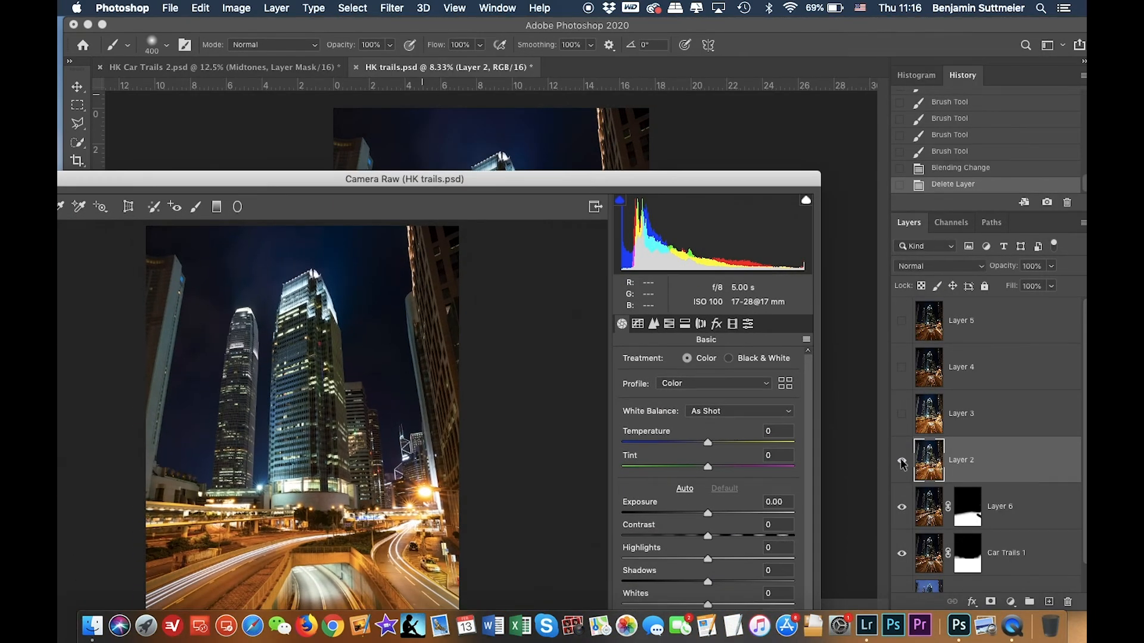
{"action": "double_click", "coordinate": [545, 179]}
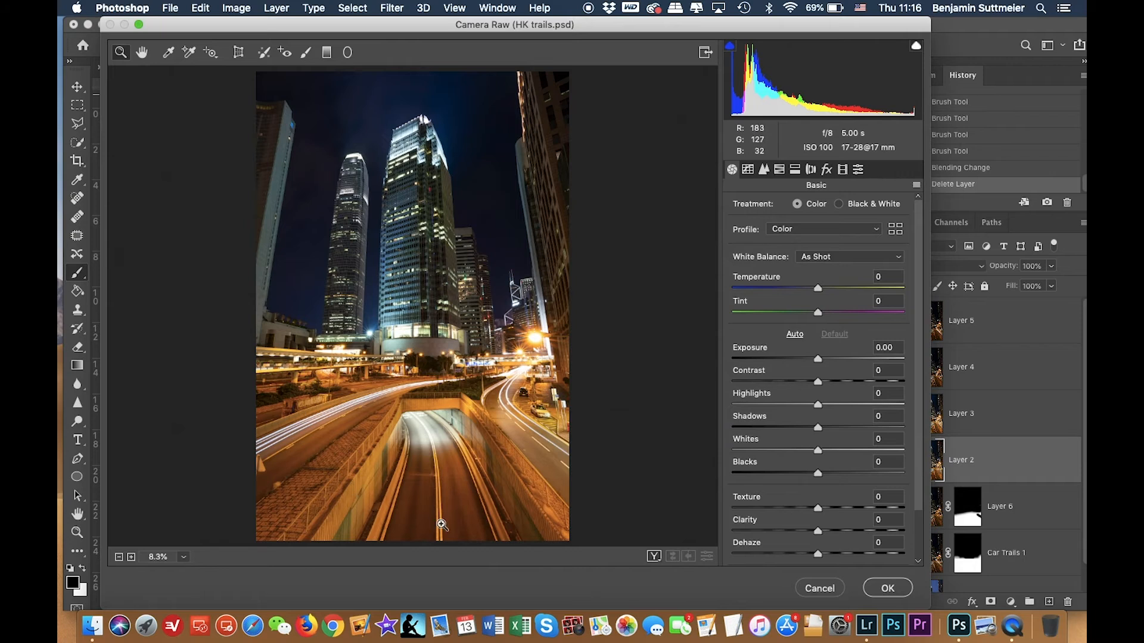
{"action": "left_click_drag", "start_coordinate": [818, 360], "coordinate": [808, 361]}
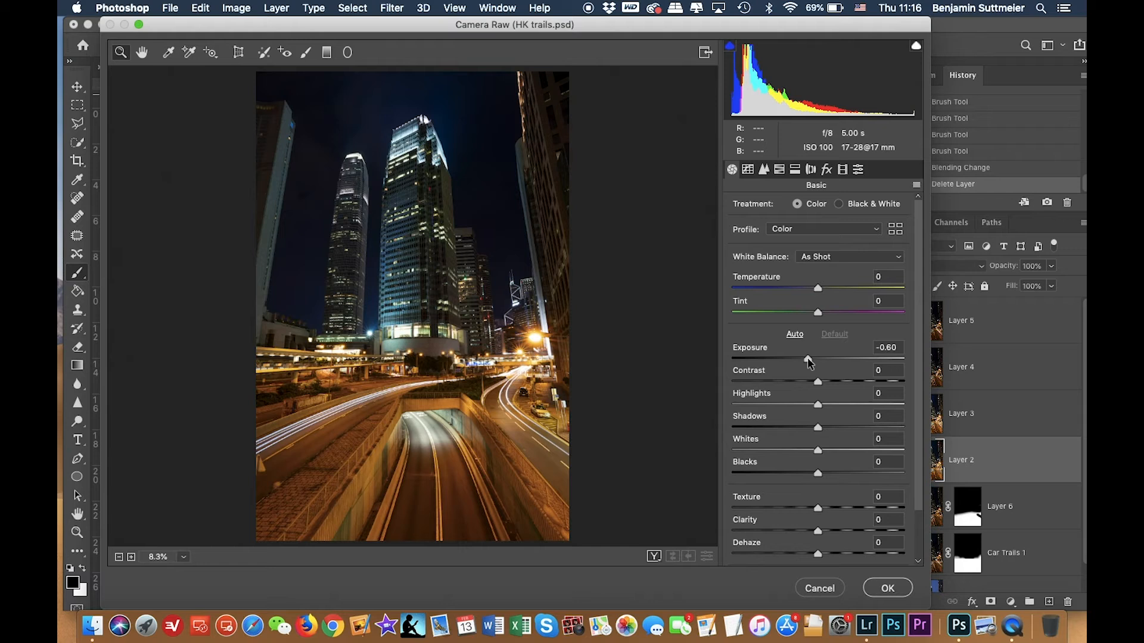
{"action": "left_click_drag", "start_coordinate": [818, 451], "coordinate": [821, 454]}
{"action": "left_click", "coordinate": [821, 454]}
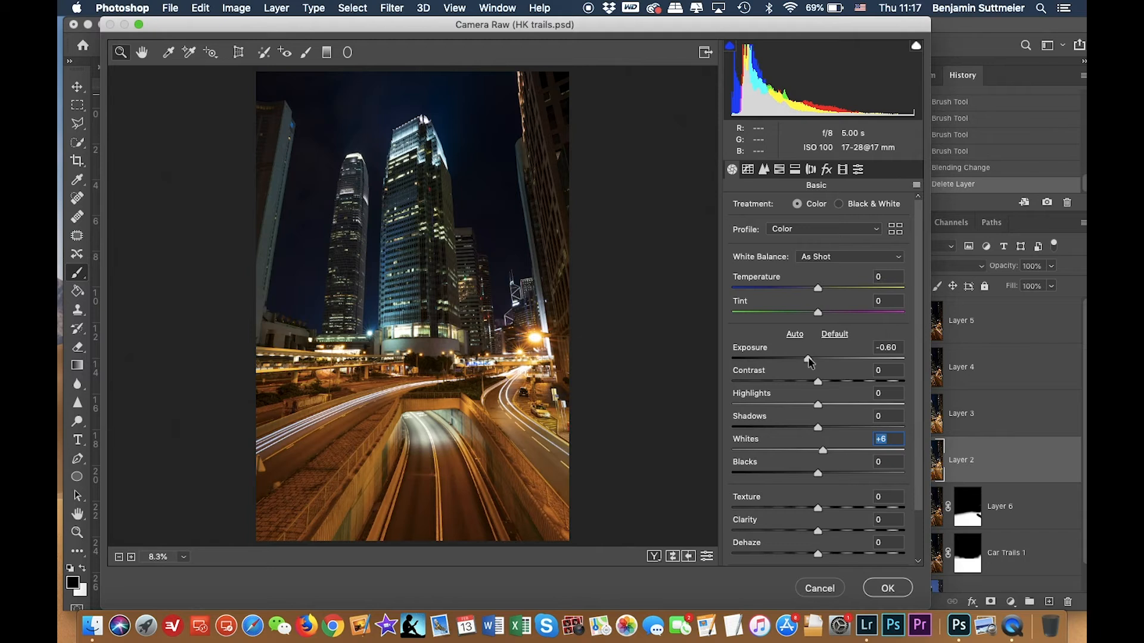
{"action": "left_click_drag", "start_coordinate": [808, 358], "coordinate": [805, 358]}
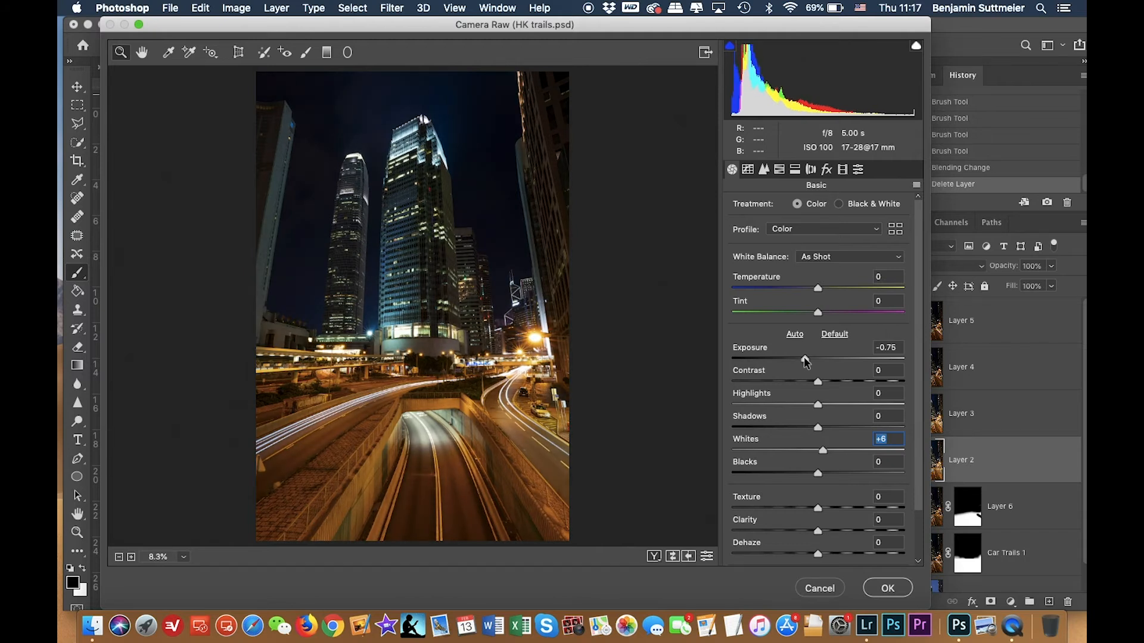
{"action": "left_click", "coordinate": [805, 359]}
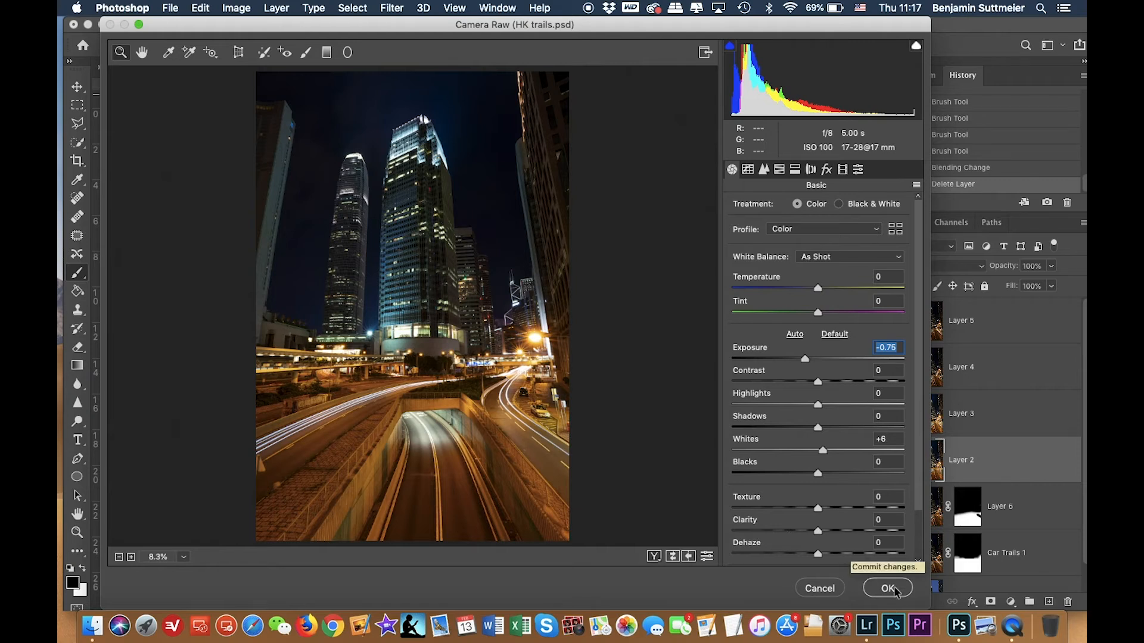
{"action": "left_click_drag", "start_coordinate": [816, 290], "coordinate": [808, 290]}
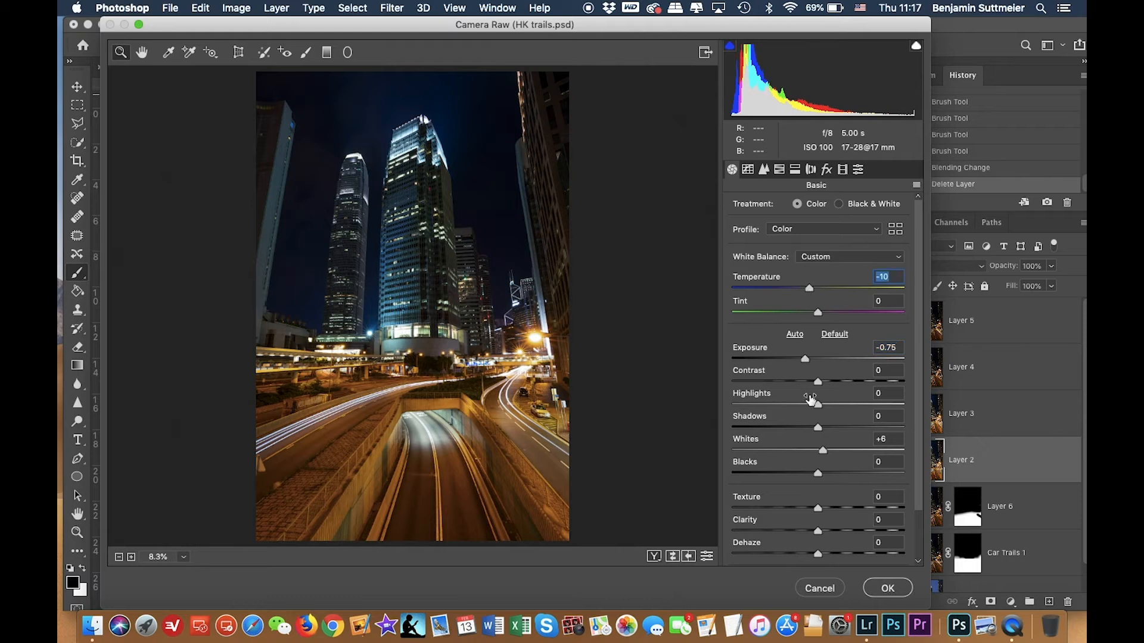
{"action": "left_click", "coordinate": [893, 590]}
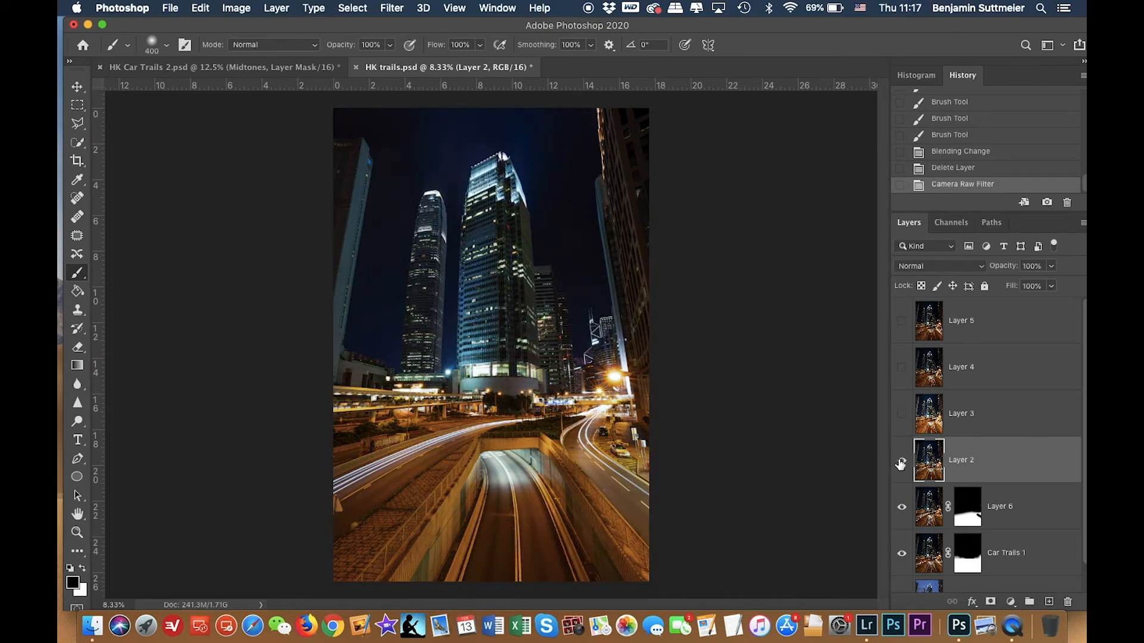
Set Layer 2 to Lighten blend mode and toggle its visibility to compare the result.
{"action": "left_click", "coordinate": [933, 267]}
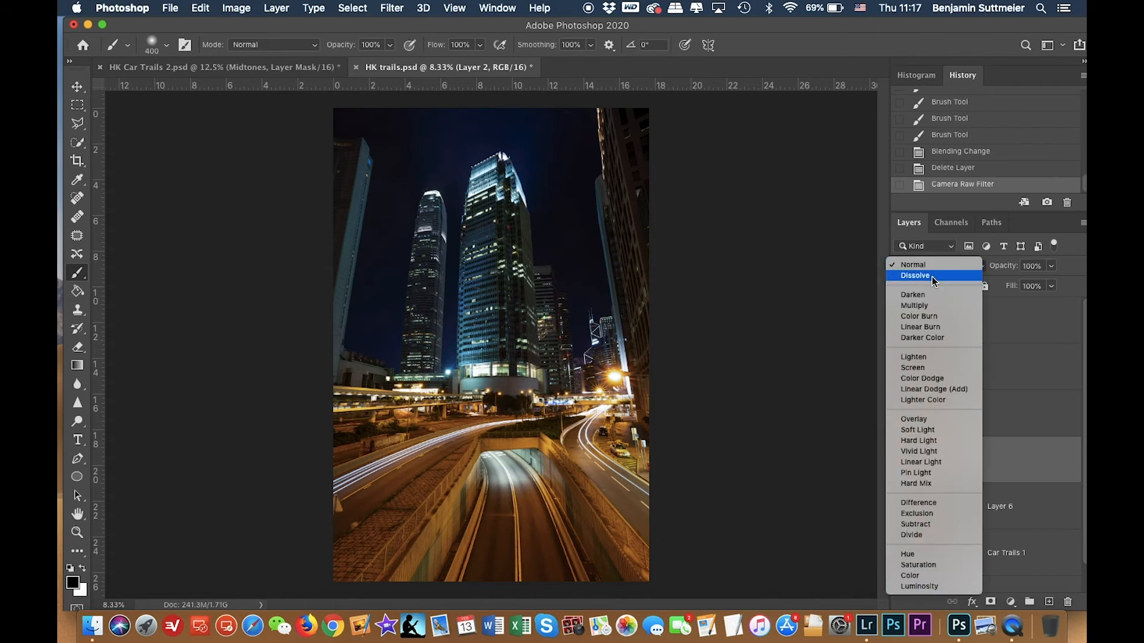
{"action": "left_click", "coordinate": [913, 357]}
{"action": "left_click", "coordinate": [901, 460]}
{"action": "left_click", "coordinate": [902, 459]}
{"action": "left_click", "coordinate": [901, 459]}
{"action": "left_click", "coordinate": [901, 459]}
{"action": "left_click", "coordinate": [903, 459]}
{"action": "left_click", "coordinate": [904, 458]}
{"action": "left_click", "coordinate": [903, 458]}
{"action": "left_click", "coordinate": [903, 458]}
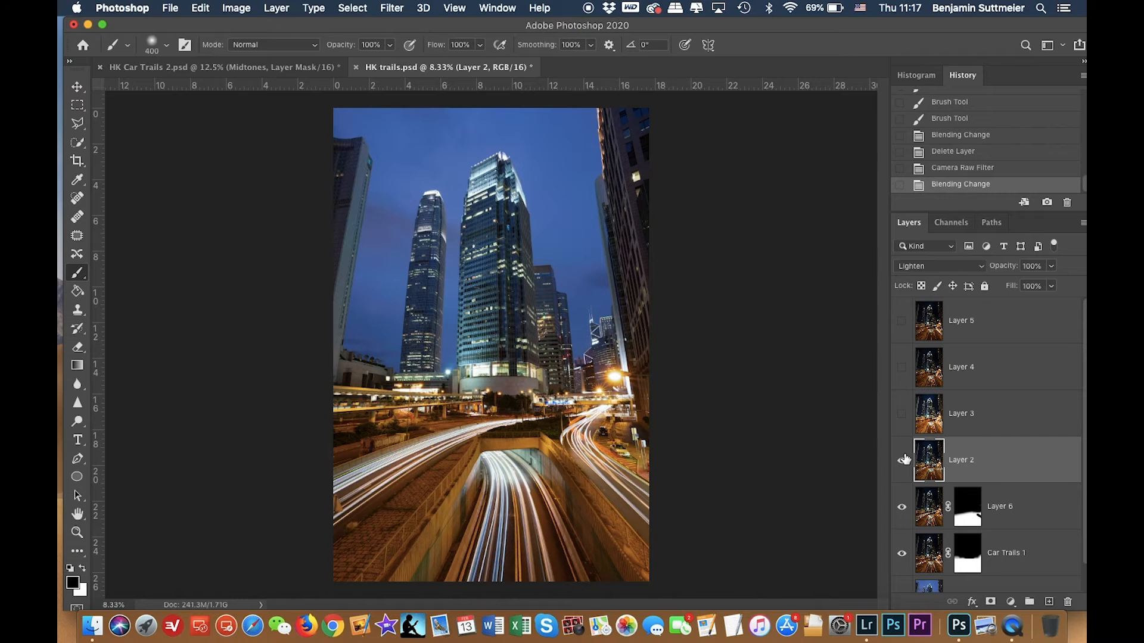
{"action": "left_click", "coordinate": [904, 459]}
{"action": "left_click", "coordinate": [904, 459]}
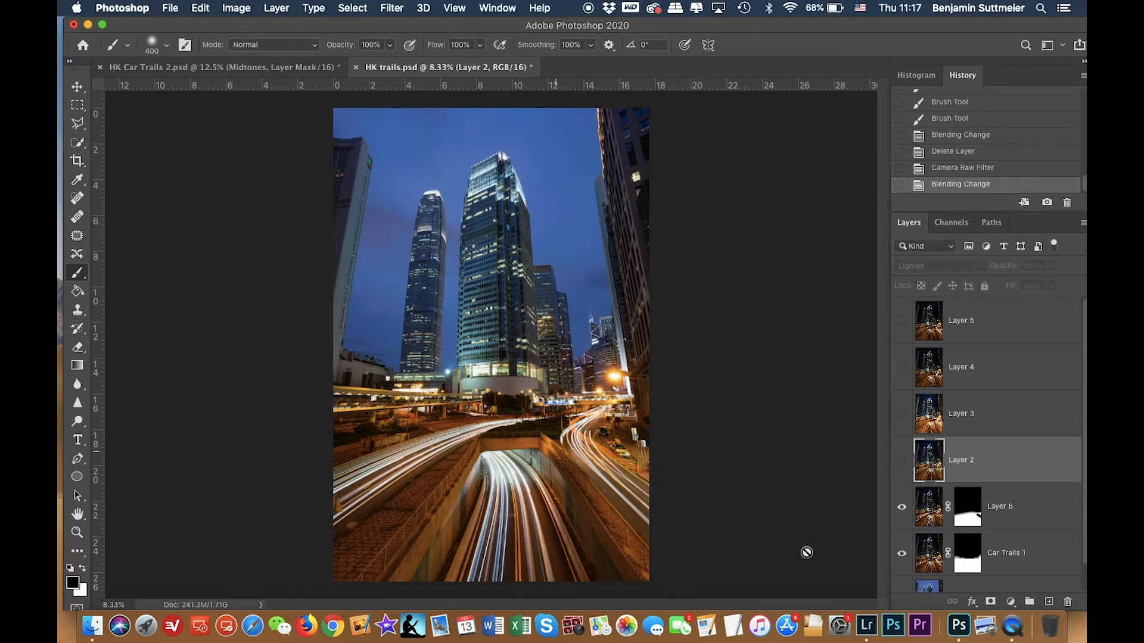
{"action": "left_click", "coordinate": [903, 459]}
{"action": "left_click", "coordinate": [903, 461]}
{"action": "left_click", "coordinate": [901, 462]}
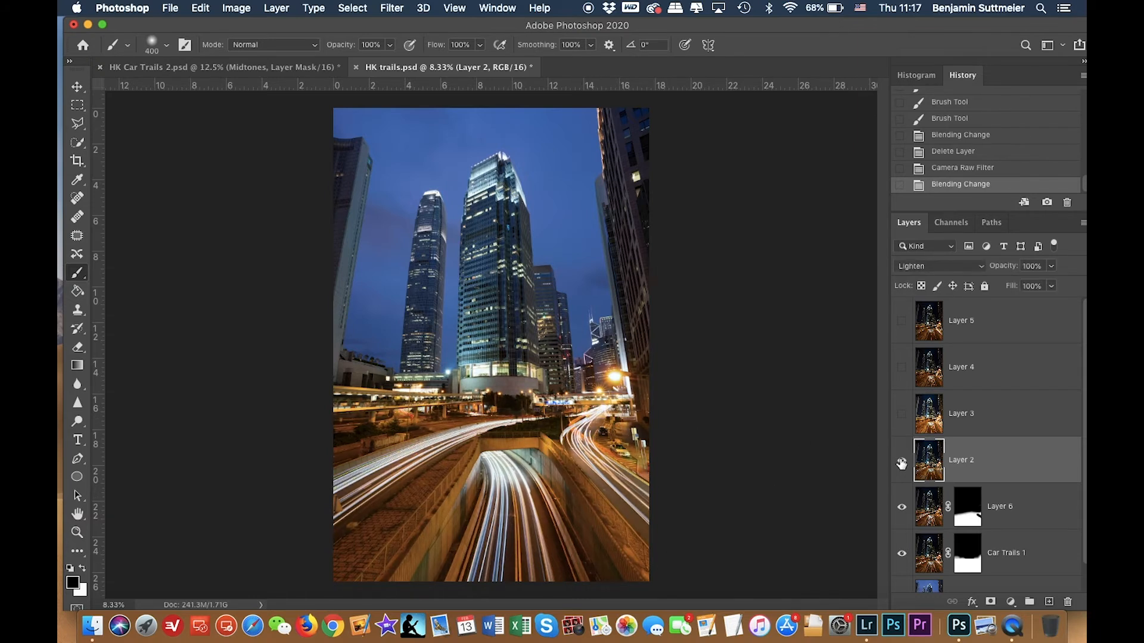
{"action": "left_click", "coordinate": [901, 461]}
{"action": "left_click", "coordinate": [901, 461]}
{"action": "left_click", "coordinate": [901, 462]}
{"action": "left_click", "coordinate": [901, 461]}
Add a black mask to Layer 2 and paint white over the left-hand car trails.
{"action": "left_click", "coordinate": [990, 602], "text": "alt"}
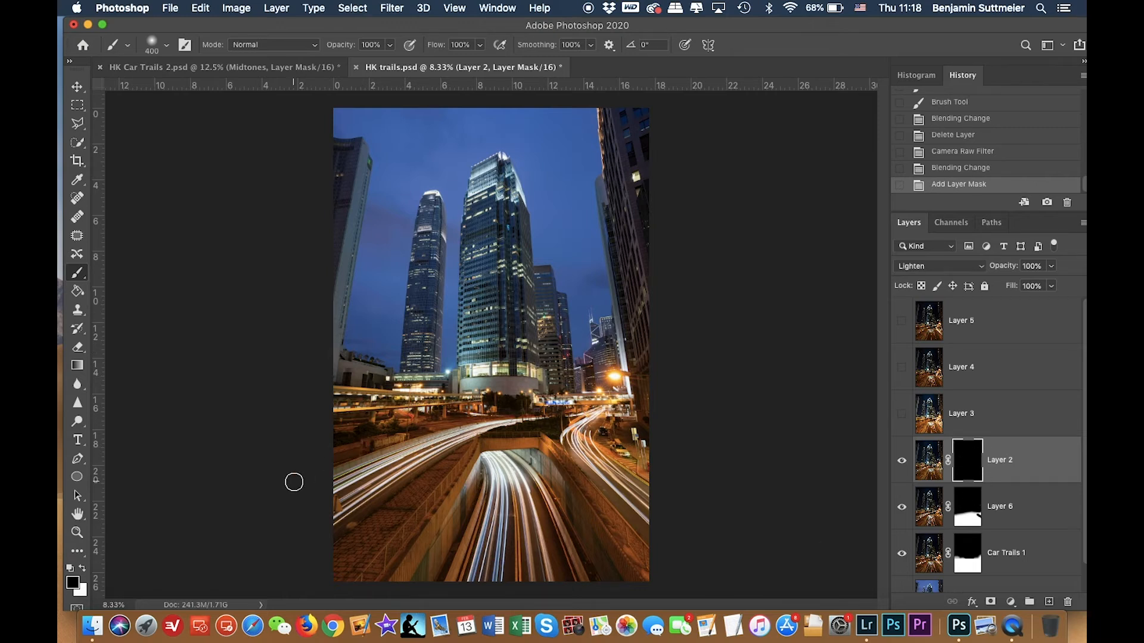
{"action": "key", "text": "x"}
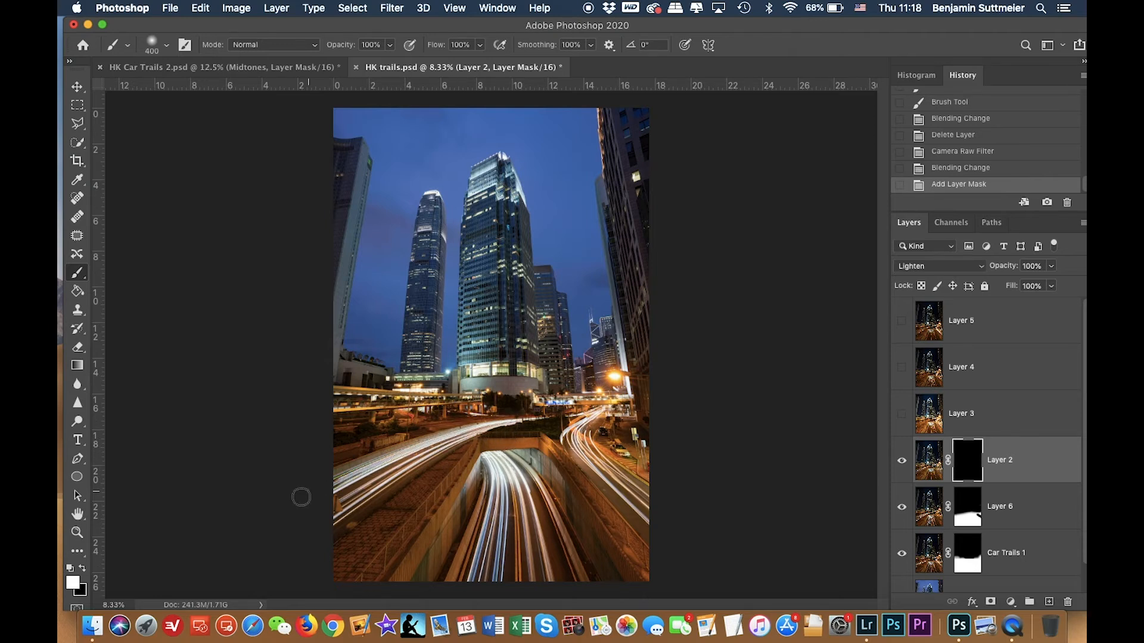
{"action": "left_click_drag", "start_coordinate": [416, 453], "coordinate": [529, 426]}
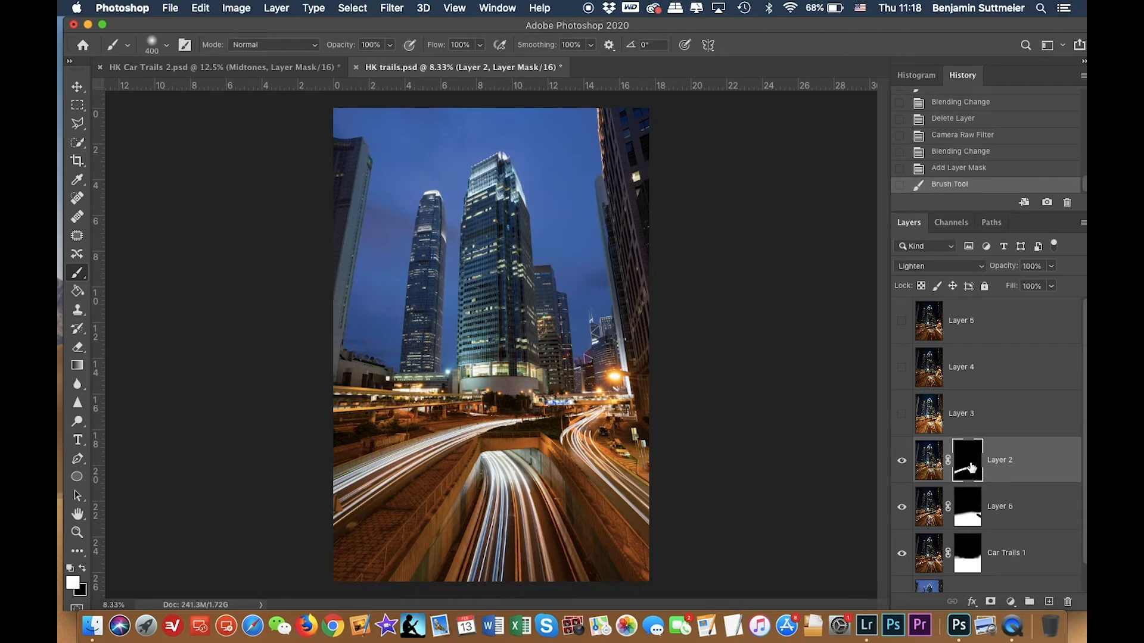
Toggle Layer 2's mask and visibility on and off to compare the masked trails.
{"action": "left_click", "coordinate": [969, 468], "text": "shift"}
{"action": "left_click", "coordinate": [969, 468], "text": "shift"}
{"action": "left_click", "coordinate": [970, 468], "text": "shift"}
{"action": "left_click", "coordinate": [970, 468], "text": "shift"}
{"action": "left_click", "coordinate": [969, 469], "text": "shift"}
{"action": "left_click", "coordinate": [969, 468], "text": "shift"}
{"action": "left_click", "coordinate": [968, 467], "text": "shift"}
{"action": "left_click", "coordinate": [969, 467], "text": "shift"}
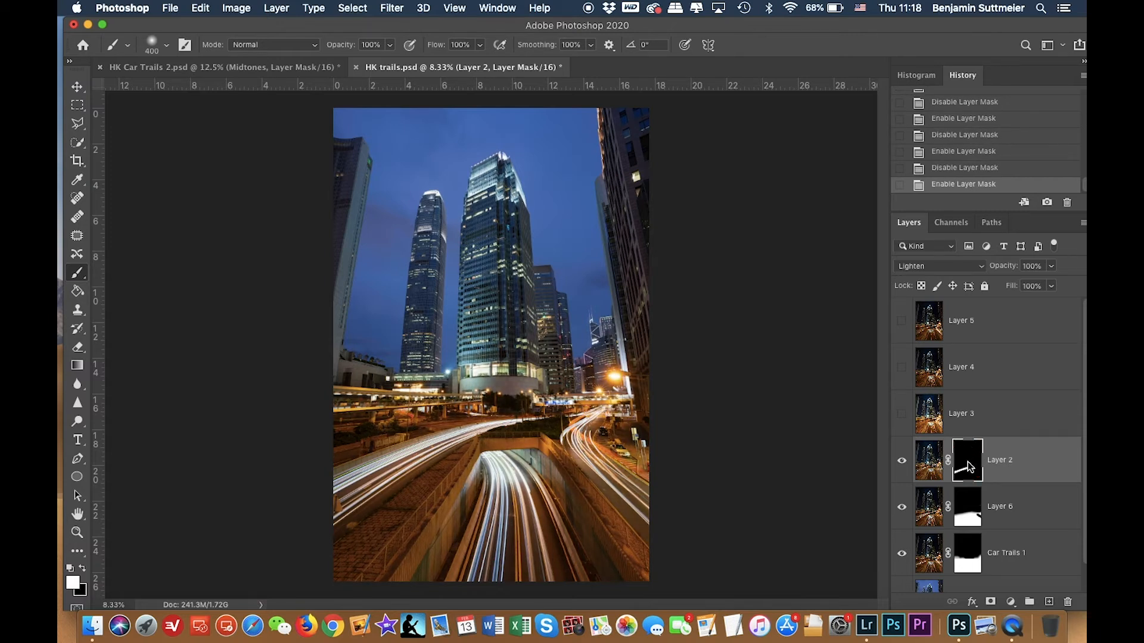
{"action": "left_click", "coordinate": [903, 461]}
{"action": "left_click", "coordinate": [902, 461]}
{"action": "left_click", "coordinate": [903, 462]}
{"action": "left_click", "coordinate": [902, 461]}
Select and show Layer 3, then open the Camera Raw Filter on it.
{"action": "left_click", "coordinate": [930, 415]}
{"action": "left_click", "coordinate": [901, 416]}
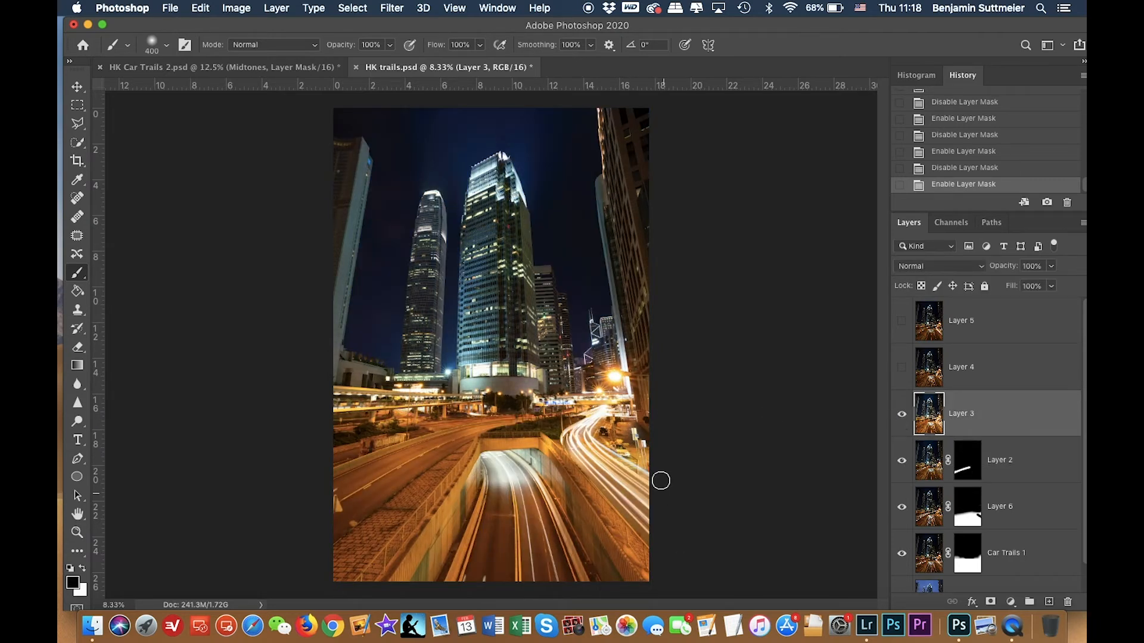
{"action": "left_click", "coordinate": [391, 8]}
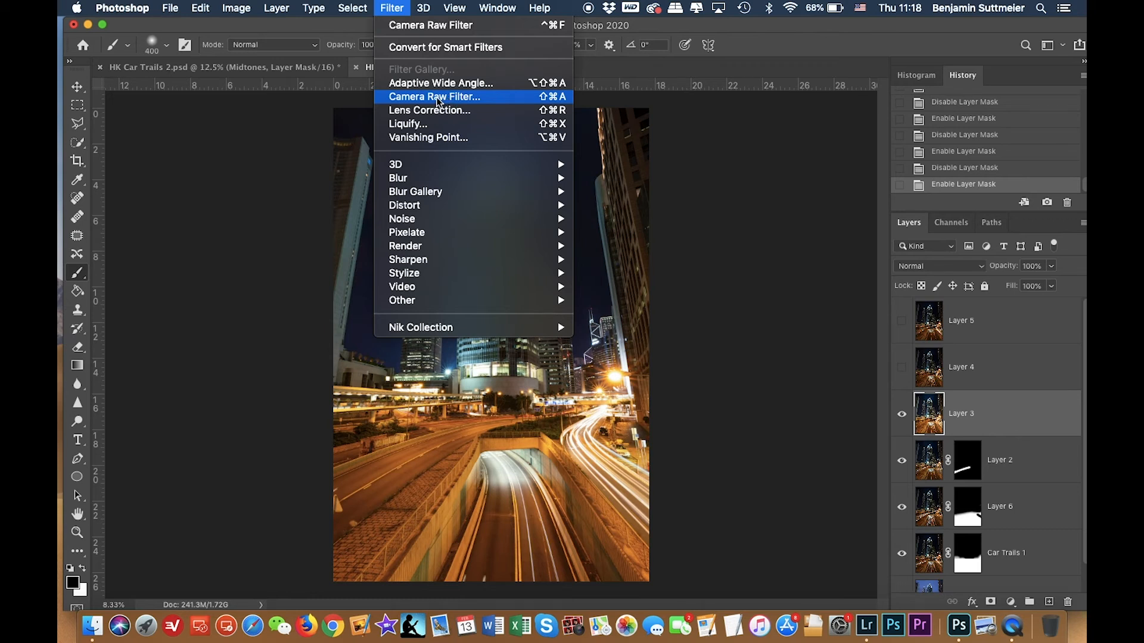
{"action": "left_click", "coordinate": [437, 98]}
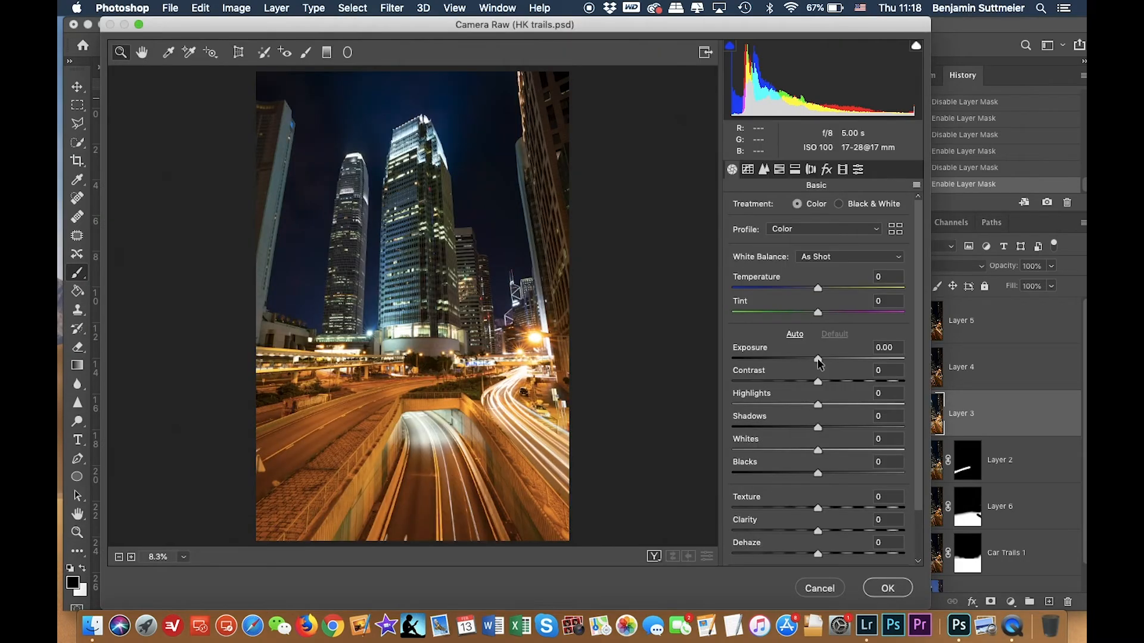
In Camera Raw, set Layer 3's exposure to -1.00, slightly raise clarity, and apply the filter.
{"action": "left_click_drag", "start_coordinate": [817, 360], "coordinate": [805, 360]}
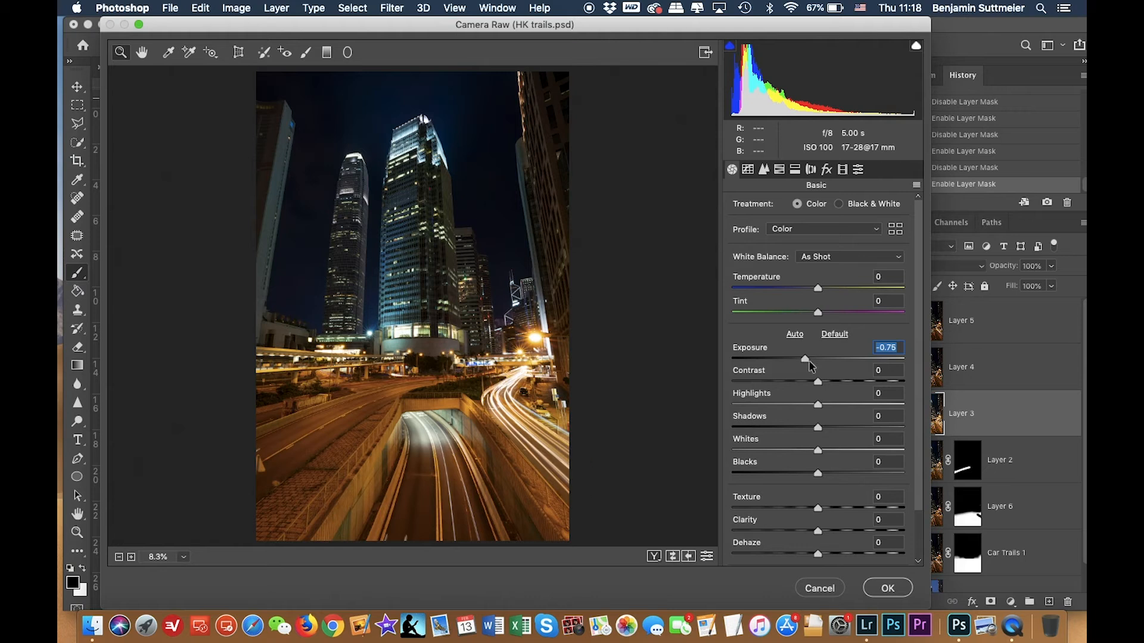
{"action": "left_click_drag", "start_coordinate": [804, 360], "coordinate": [801, 361]}
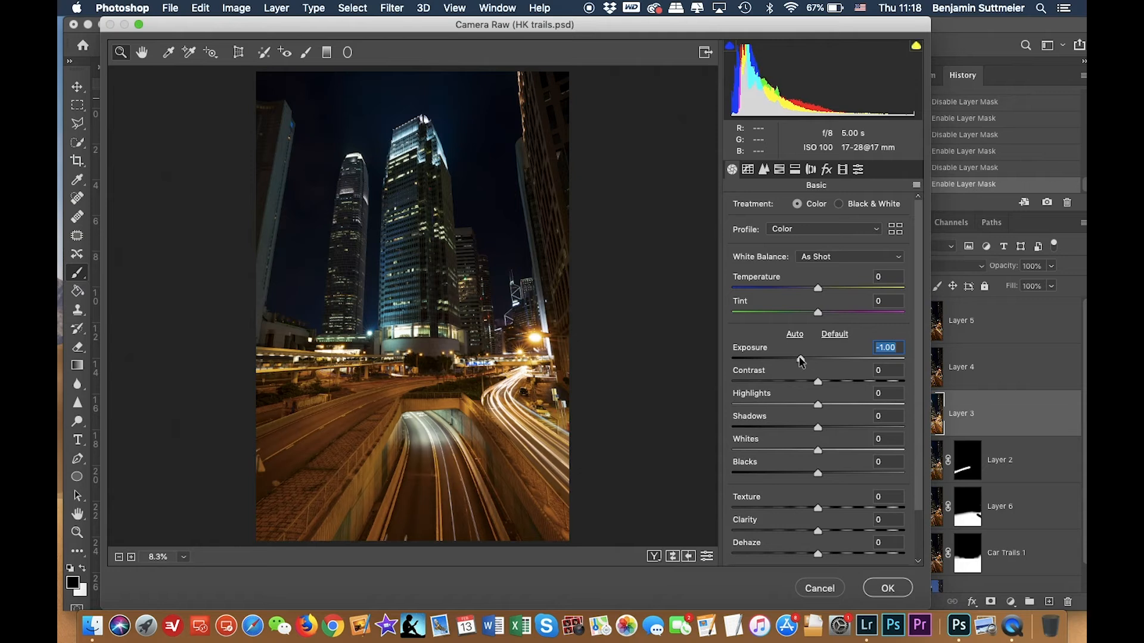
{"action": "mouse_move", "coordinate": [817, 451]}
{"action": "left_mouse_down"}
{"action": "mouse_move", "coordinate": [831, 451]}
{"action": "mouse_move", "coordinate": [818, 451]}
{"action": "left_mouse_up"}
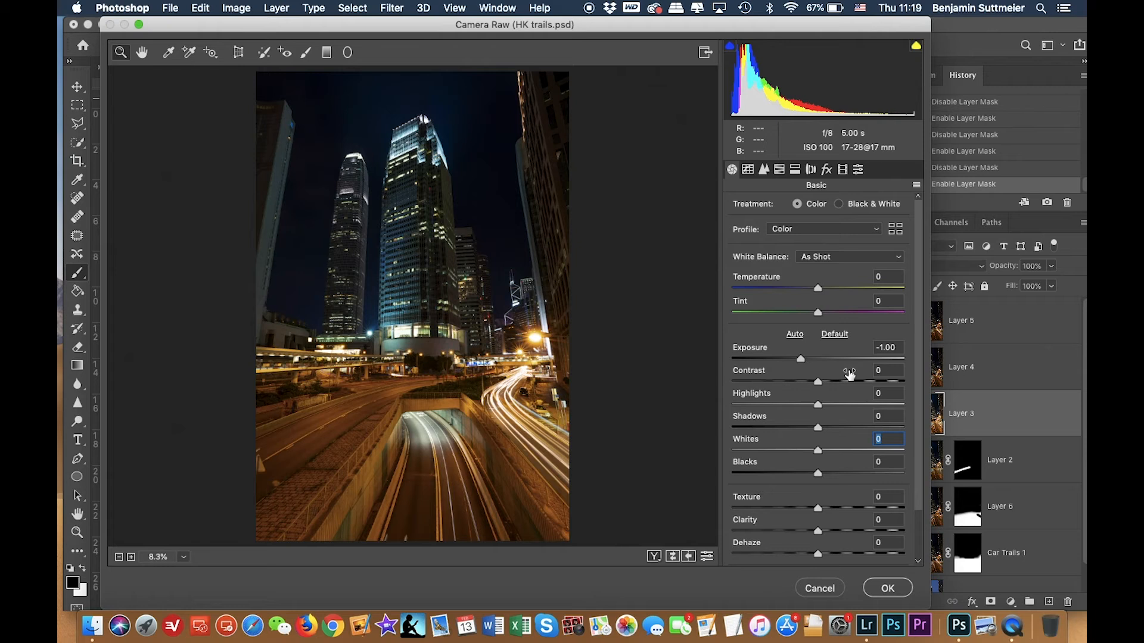
{"action": "left_click_drag", "start_coordinate": [820, 380], "coordinate": [832, 383]}
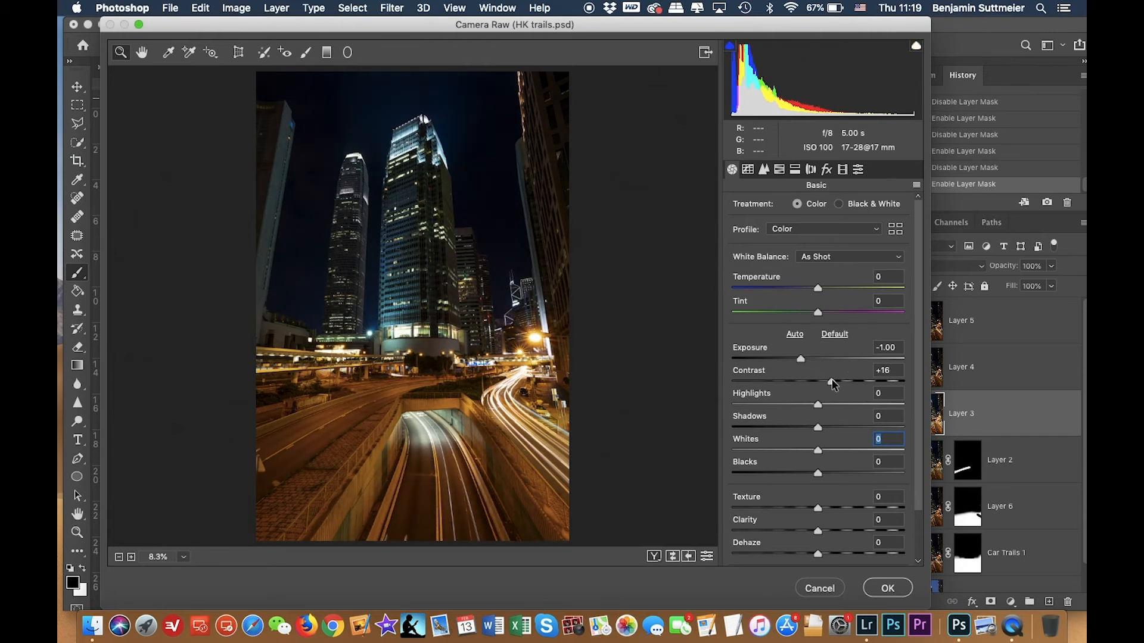
{"action": "double_click", "coordinate": [831, 382]}
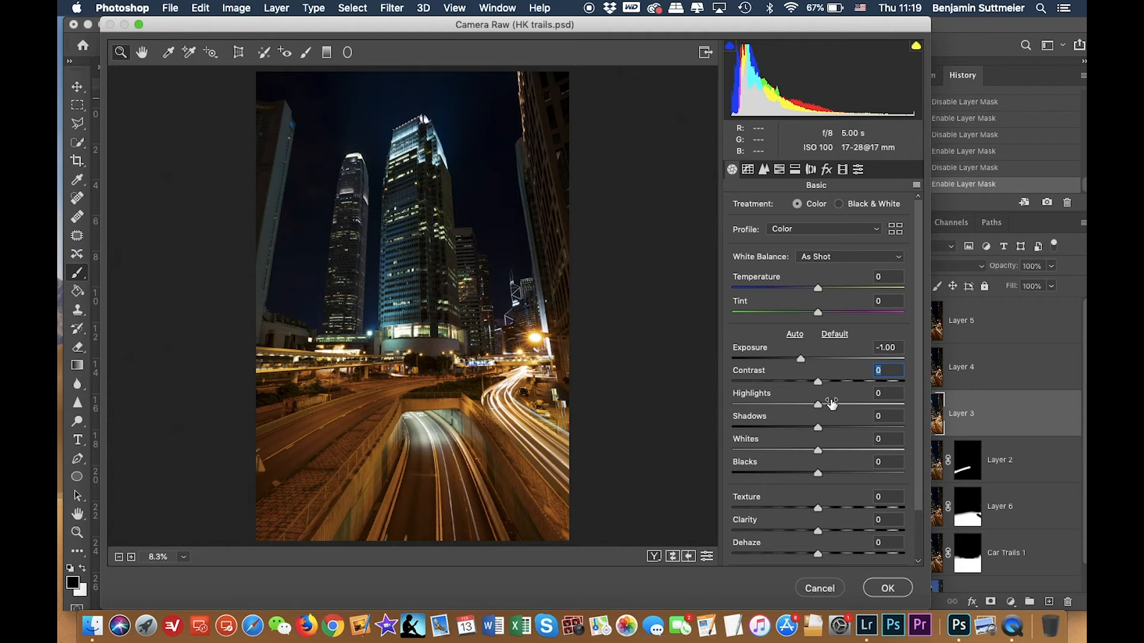
{"action": "scroll", "coordinate": [832, 435], "scroll_direction": "down", "scroll_amount": 1}
{"action": "left_click_drag", "start_coordinate": [817, 519], "coordinate": [827, 521]}
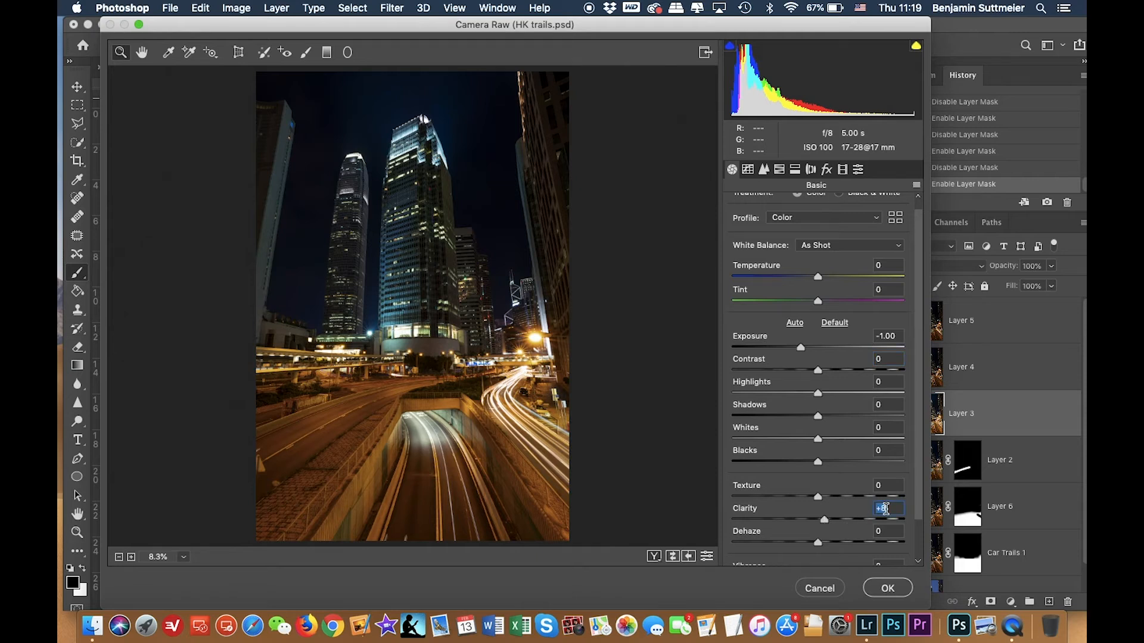
{"action": "left_click", "coordinate": [888, 591]}
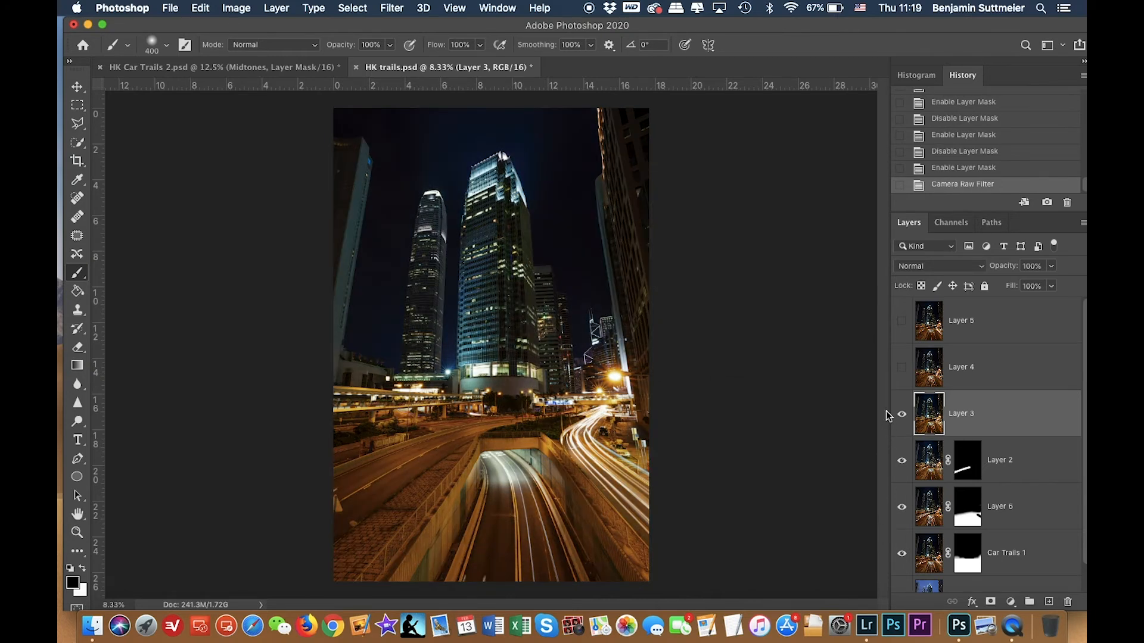
Set Layer 3 to Lighten blend mode and toggle its visibility to compare the result.
{"action": "left_click", "coordinate": [920, 267]}
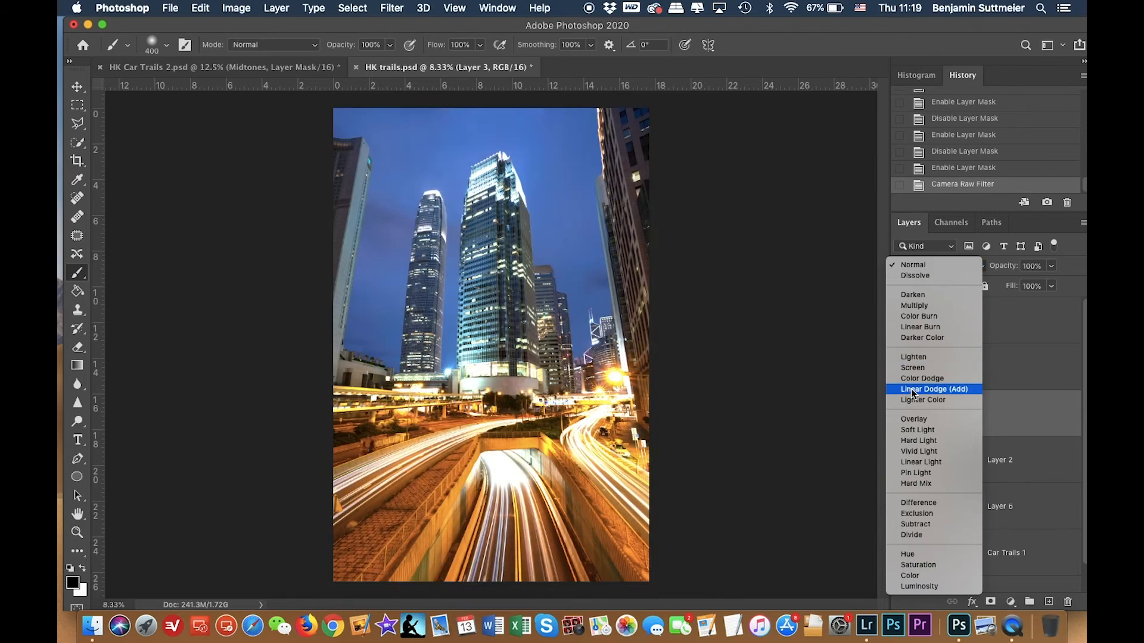
{"action": "left_click", "coordinate": [916, 358]}
{"action": "left_click", "coordinate": [901, 415]}
{"action": "left_click", "coordinate": [902, 414]}
{"action": "left_click", "coordinate": [901, 415]}
{"action": "left_click", "coordinate": [901, 415]}
{"action": "left_click", "coordinate": [902, 415]}
{"action": "left_click", "coordinate": [902, 415]}
{"action": "left_click", "coordinate": [902, 414]}
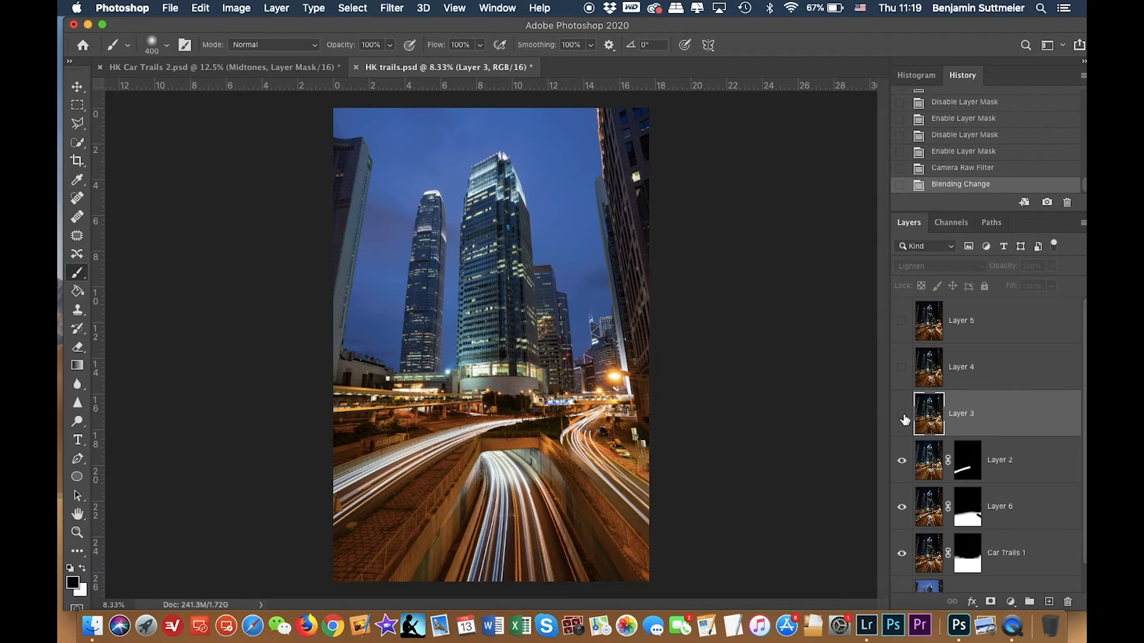
{"action": "left_click", "coordinate": [902, 415]}
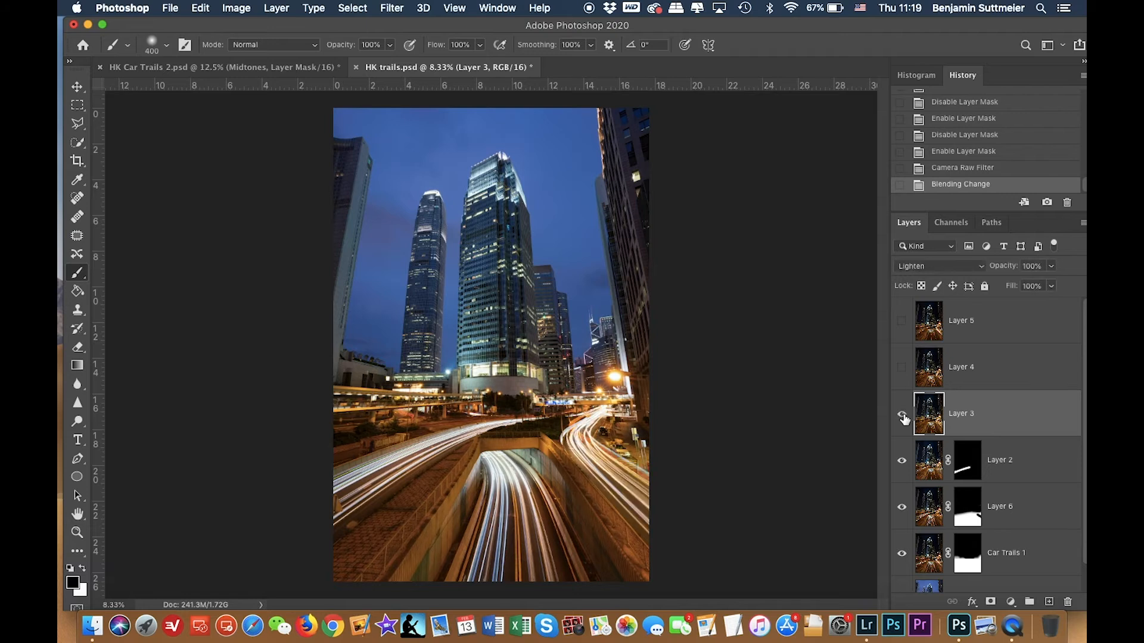
Add a black mask to Layer 3, paint white over the right-hand car trails, and toggle the mask to compare.
{"action": "left_click", "coordinate": [990, 603], "text": "alt"}
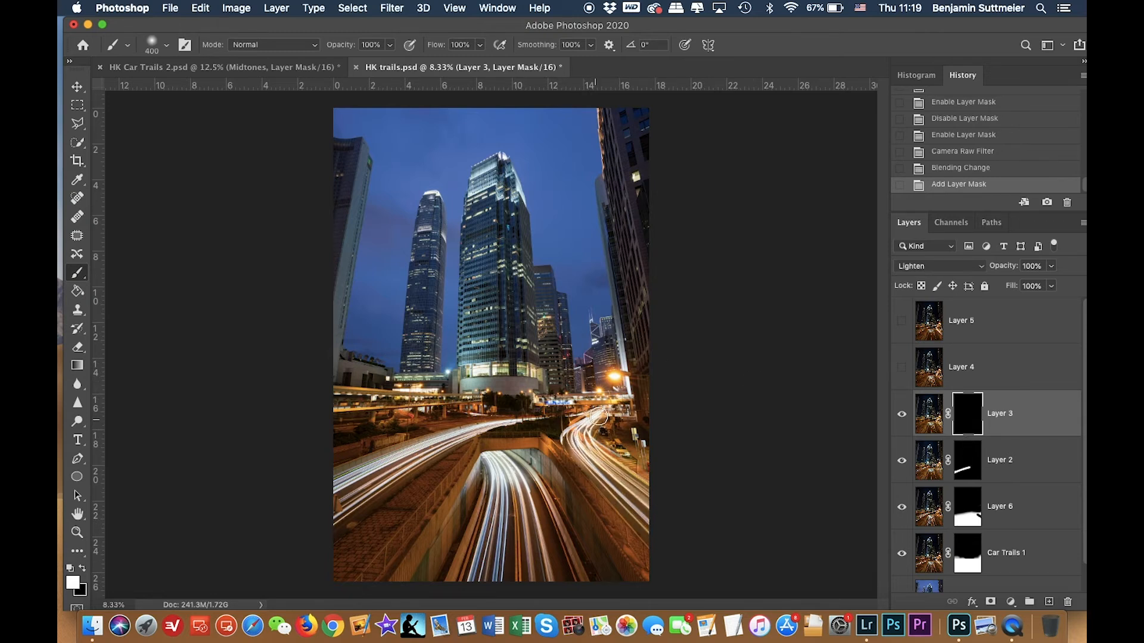
{"action": "mouse_move", "coordinate": [596, 450]}
{"action": "left_mouse_down"}
{"action": "mouse_move", "coordinate": [598, 425]}
{"action": "mouse_move", "coordinate": [660, 542]}
{"action": "left_mouse_up"}
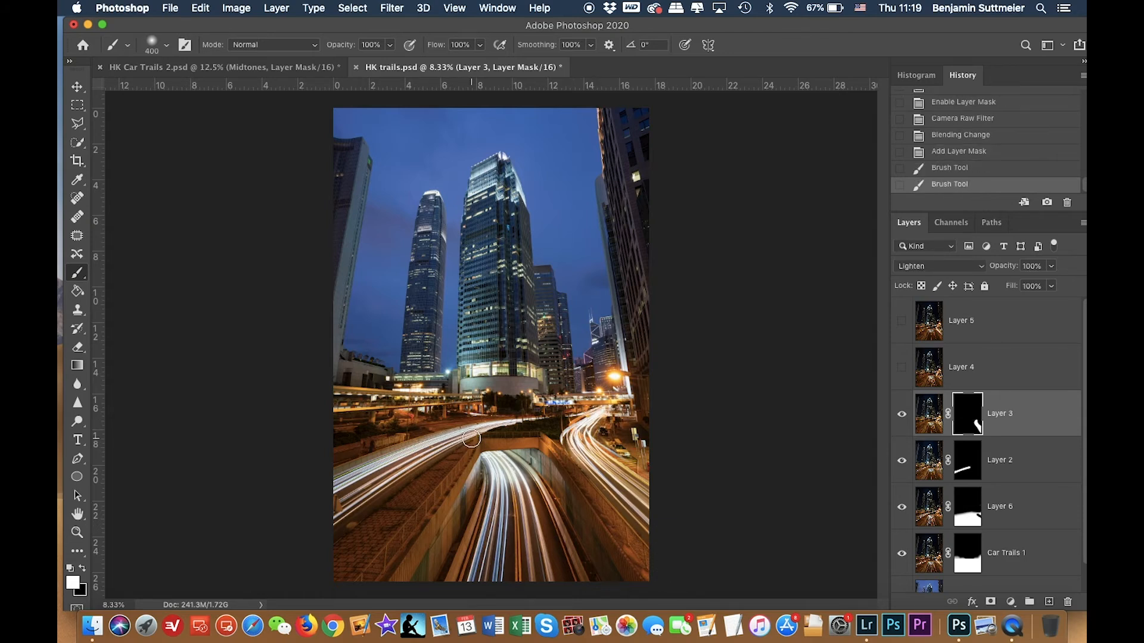
{"action": "left_click", "coordinate": [955, 425], "text": "shift"}
{"action": "left_click", "coordinate": [955, 425], "text": "shift"}
{"action": "left_click", "coordinate": [955, 425], "text": "shift"}
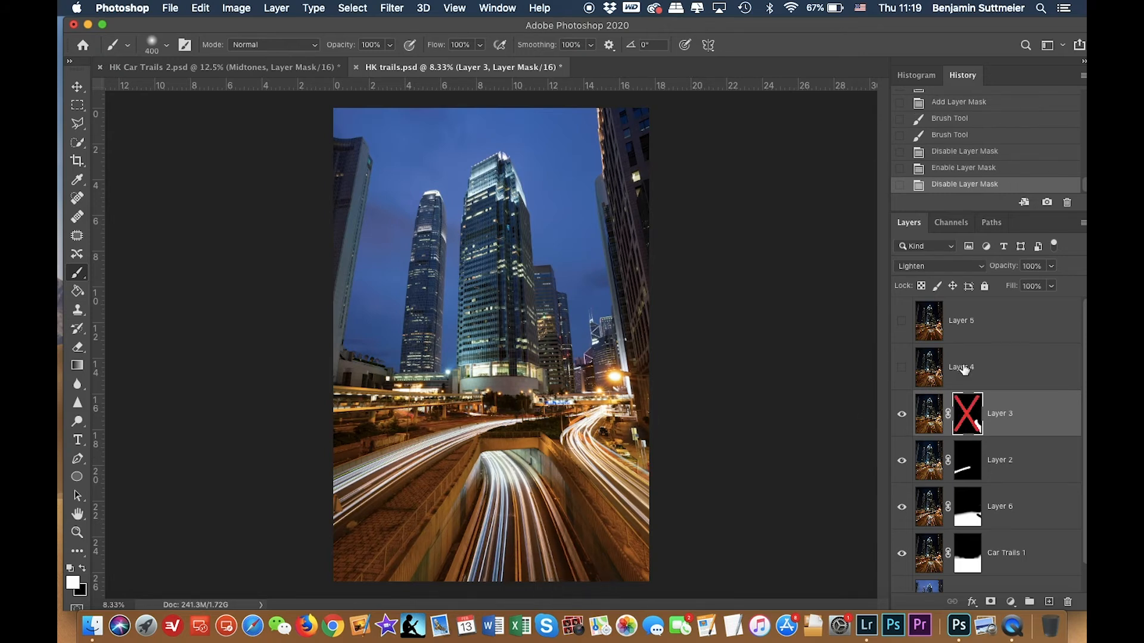
{"action": "left_click", "coordinate": [968, 420], "text": "shift"}
{"action": "left_click", "coordinate": [969, 420], "text": "shift"}
{"action": "left_click", "coordinate": [969, 420], "text": "shift"}
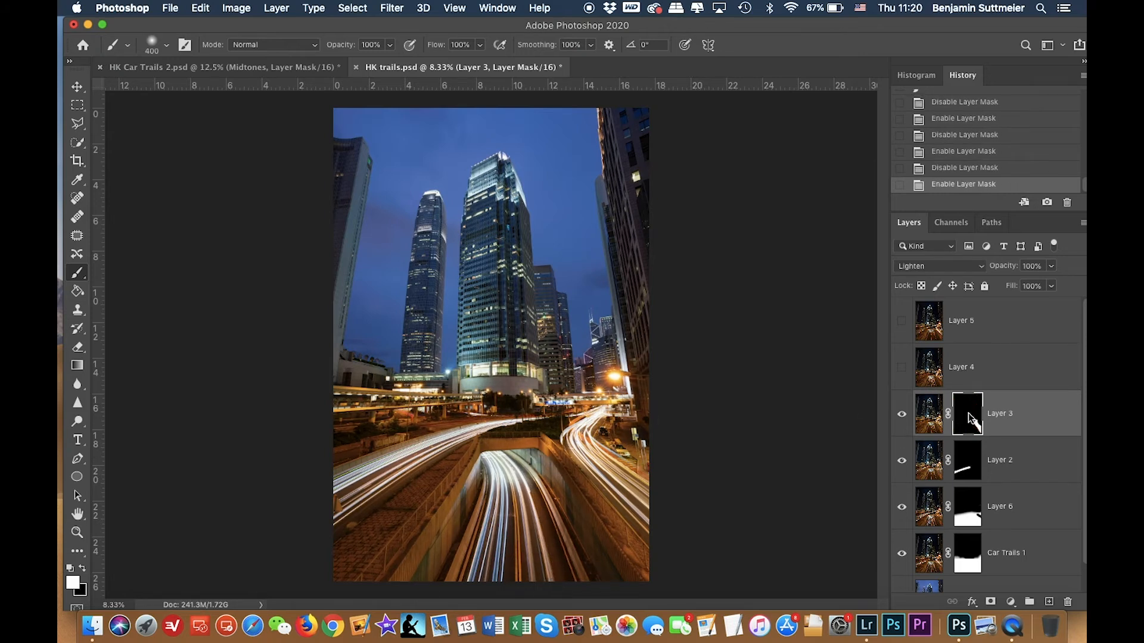
Enlarge the brush to 800 and paint more right-edge and central tunnel trails into Layer 3's mask.
{"action": "mouse_move", "coordinate": [661, 457]}
{"action": "left_mouse_down"}
{"action": "mouse_move", "coordinate": [616, 461]}
{"action": "mouse_move", "coordinate": [708, 515]}
{"action": "left_mouse_up"}
{"action": "key", "text": "bracketright"}
{"action": "key", "text": "bracketright"}
{"action": "key", "text": "bracketright"}
{"action": "key", "text": "bracketright"}
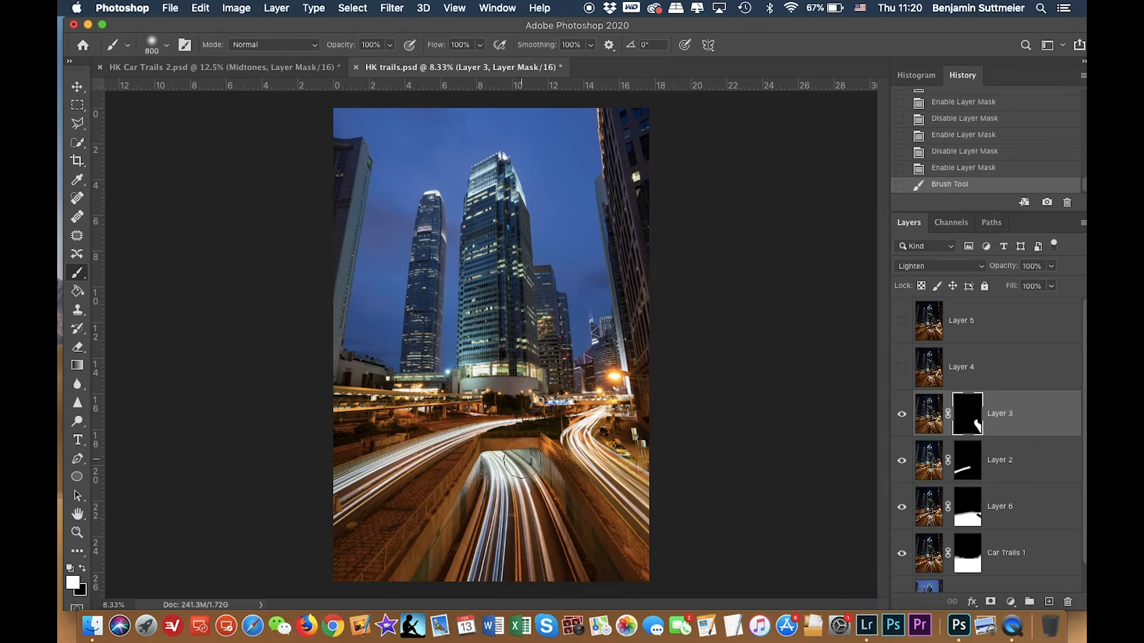
{"action": "left_click_drag", "start_coordinate": [530, 491], "coordinate": [510, 467]}
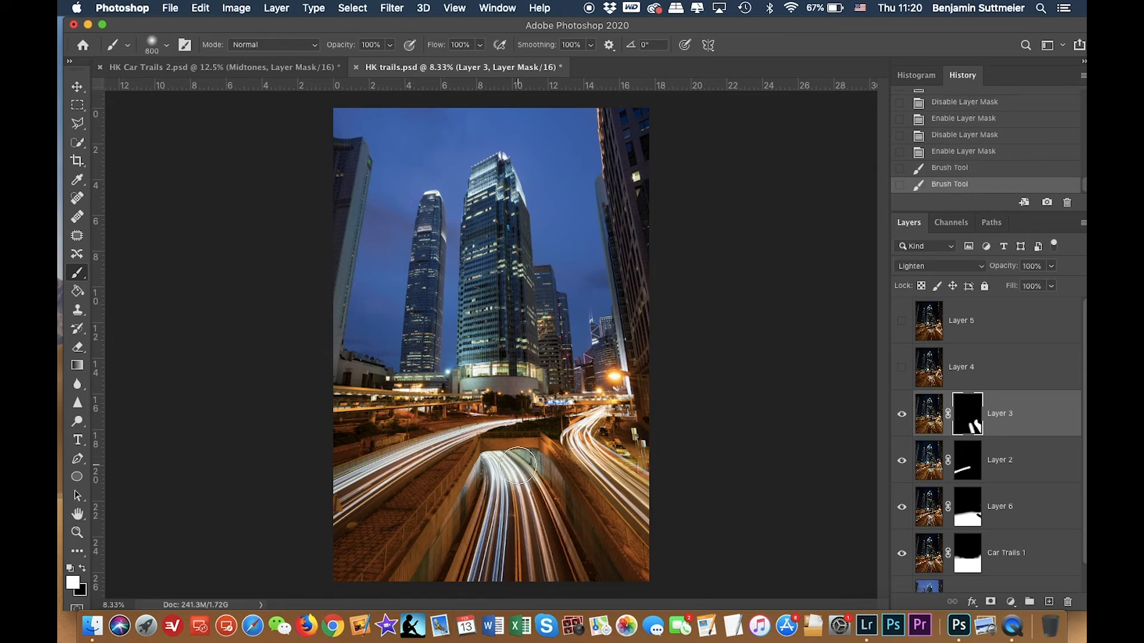
Select Layer 4 and toggle its visibility to preview its trails.
{"action": "left_click", "coordinate": [936, 377]}
{"action": "left_click", "coordinate": [903, 375]}
{"action": "left_click", "coordinate": [903, 374]}
{"action": "left_click", "coordinate": [902, 373]}
{"action": "left_click", "coordinate": [903, 373]}
{"action": "left_click", "coordinate": [904, 373]}
{"action": "left_click", "coordinate": [904, 373]}
{"action": "left_click", "coordinate": [904, 372]}
{"action": "left_click", "coordinate": [903, 368]}
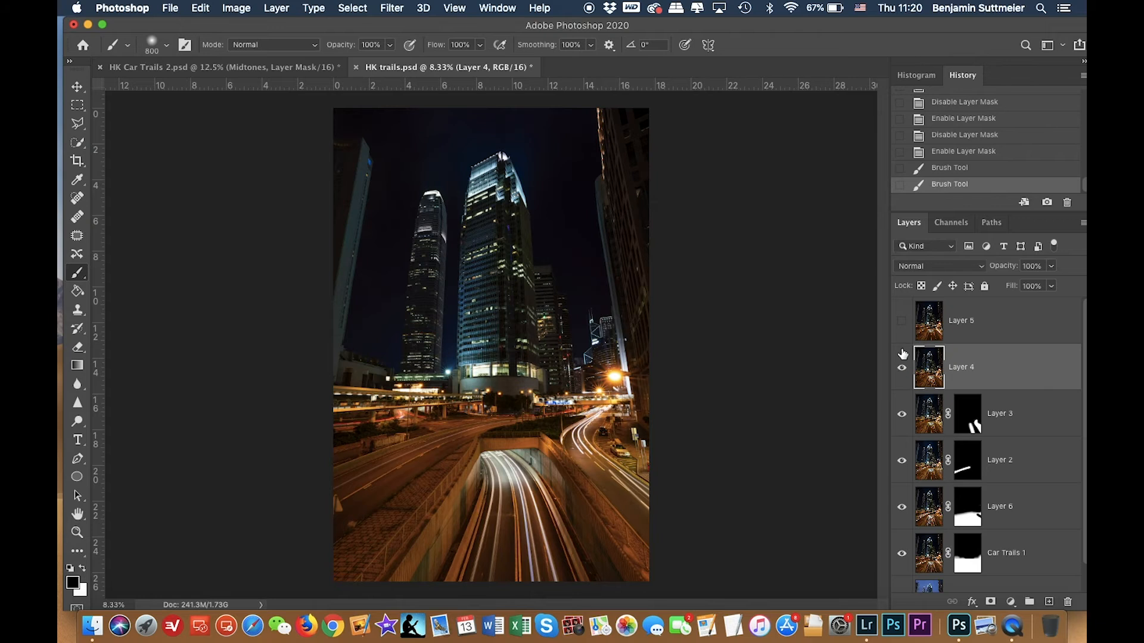
Set Layer 4 to Lighten blend mode and toggle its visibility to compare the result.
{"action": "left_click", "coordinate": [918, 268]}
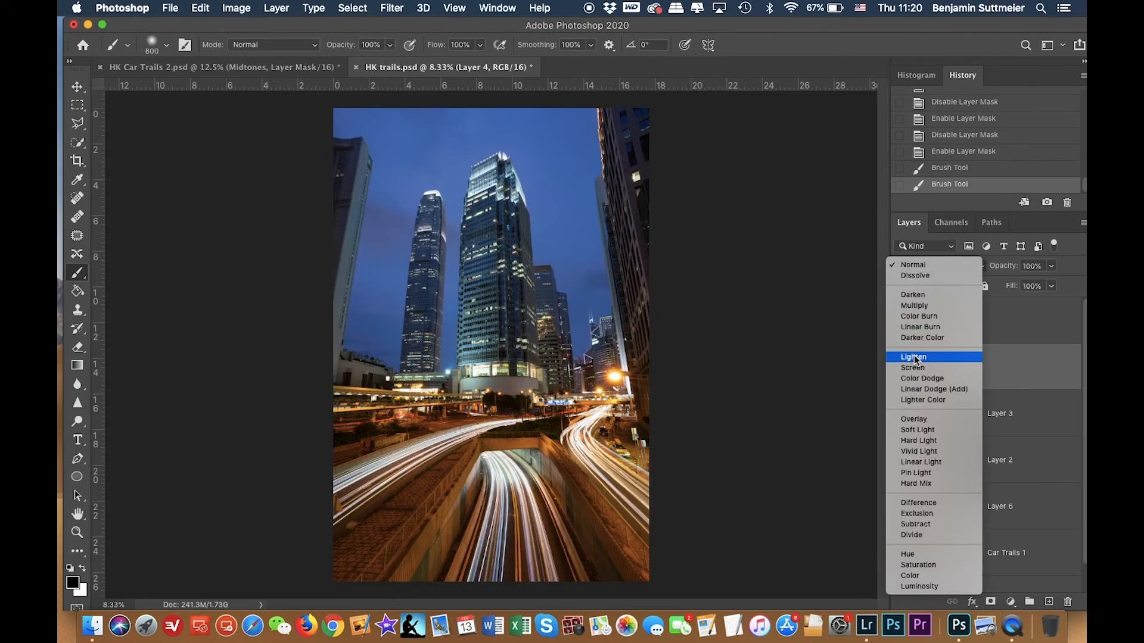
{"action": "left_click", "coordinate": [914, 357]}
{"action": "left_click", "coordinate": [903, 373]}
{"action": "left_click", "coordinate": [904, 372]}
{"action": "left_click", "coordinate": [903, 371]}
{"action": "left_click", "coordinate": [903, 371]}
{"action": "left_click", "coordinate": [903, 370]}
{"action": "left_click", "coordinate": [903, 371]}
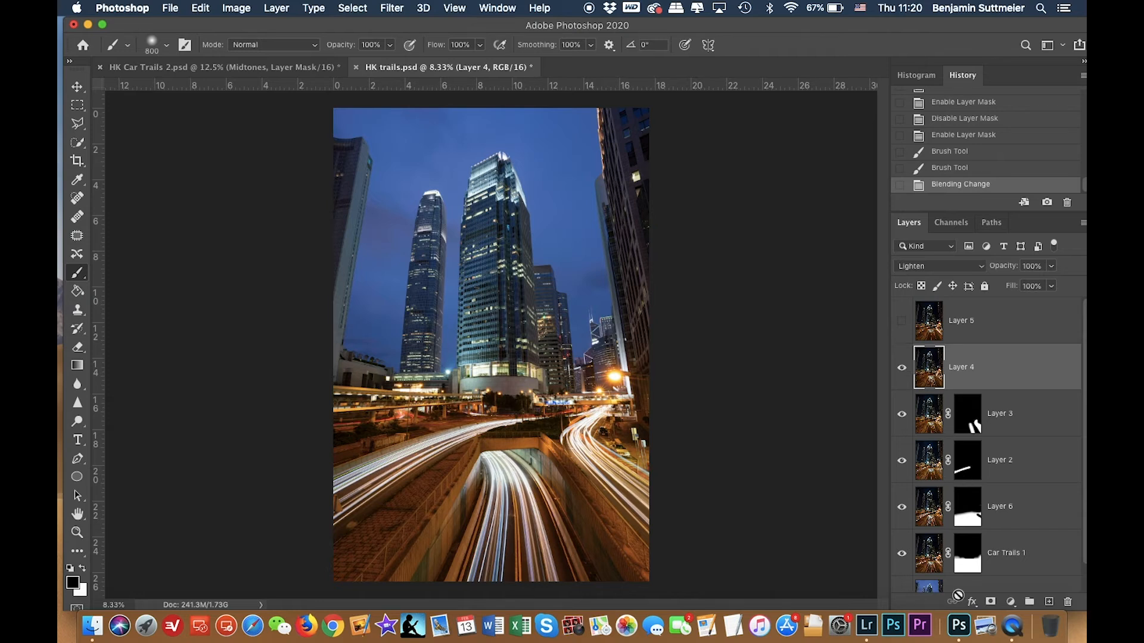
Add a black mask to Layer 4 and paint white over the left, central and right car trails.
{"action": "left_click", "coordinate": [990, 601], "text": "alt"}
{"action": "key", "text": "x"}
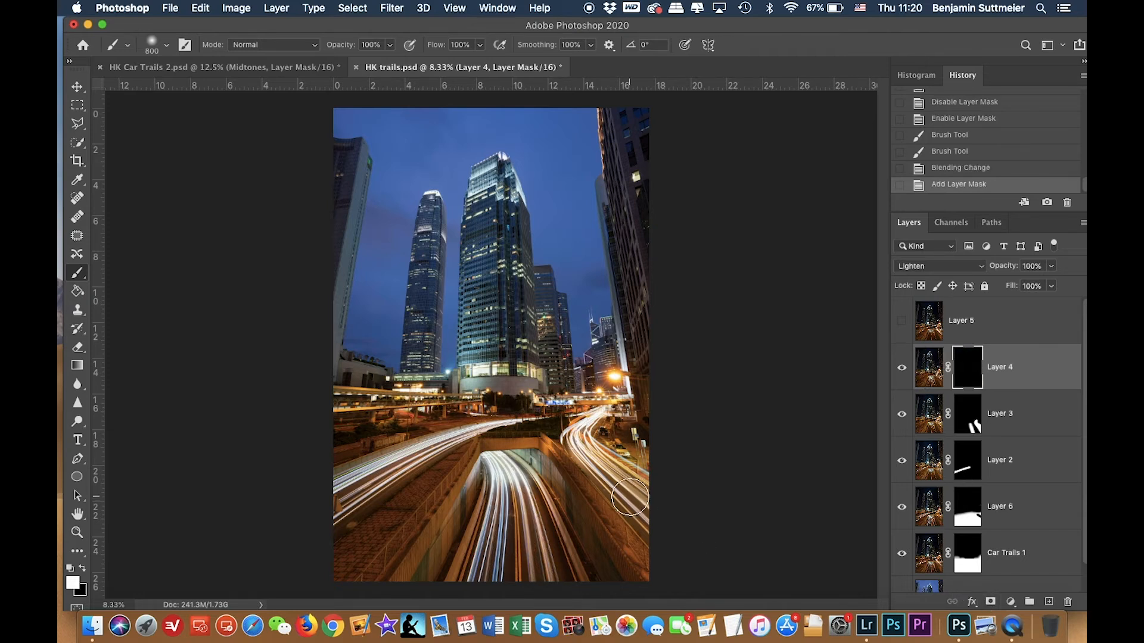
{"action": "left_click_drag", "start_coordinate": [695, 559], "coordinate": [695, 559]}
{"action": "left_click_drag", "start_coordinate": [600, 434], "coordinate": [677, 550]}
{"action": "mouse_move", "coordinate": [492, 466]}
{"action": "left_mouse_down"}
{"action": "mouse_move", "coordinate": [567, 567]}
{"action": "mouse_move", "coordinate": [553, 572]}
{"action": "left_mouse_up"}
{"action": "left_click_drag", "start_coordinate": [492, 616], "coordinate": [475, 621]}
{"action": "left_click_drag", "start_coordinate": [495, 506], "coordinate": [474, 620]}
{"action": "left_click_drag", "start_coordinate": [515, 490], "coordinate": [517, 580]}
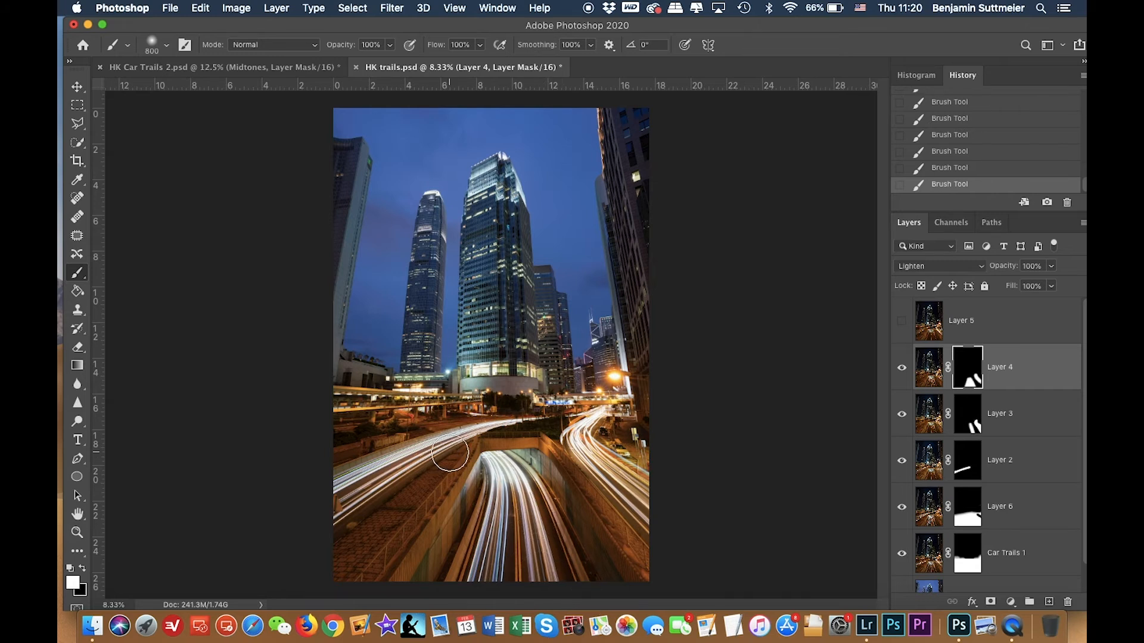
Reduce the brush to 400 and paint the left-edge trail into Layer 4's mask.
{"action": "key", "text": "bracketleft"}
{"action": "key", "text": "bracketleft"}
{"action": "key", "text": "bracketleft"}
{"action": "key", "text": "bracketleft"}
{"action": "left_click_drag", "start_coordinate": [338, 504], "coordinate": [324, 514]}
Try Layer 5 in Lighten mode, toggle its visibility to compare, and delete the layer.
{"action": "left_click", "coordinate": [930, 331]}
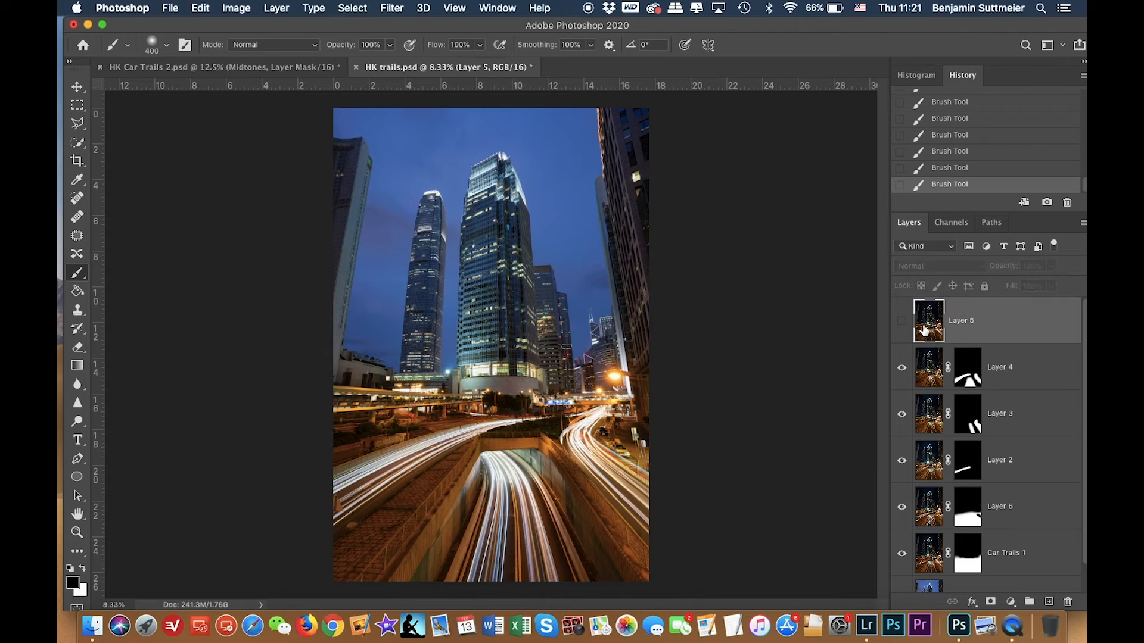
{"action": "left_click", "coordinate": [901, 324]}
{"action": "left_click", "coordinate": [939, 266]}
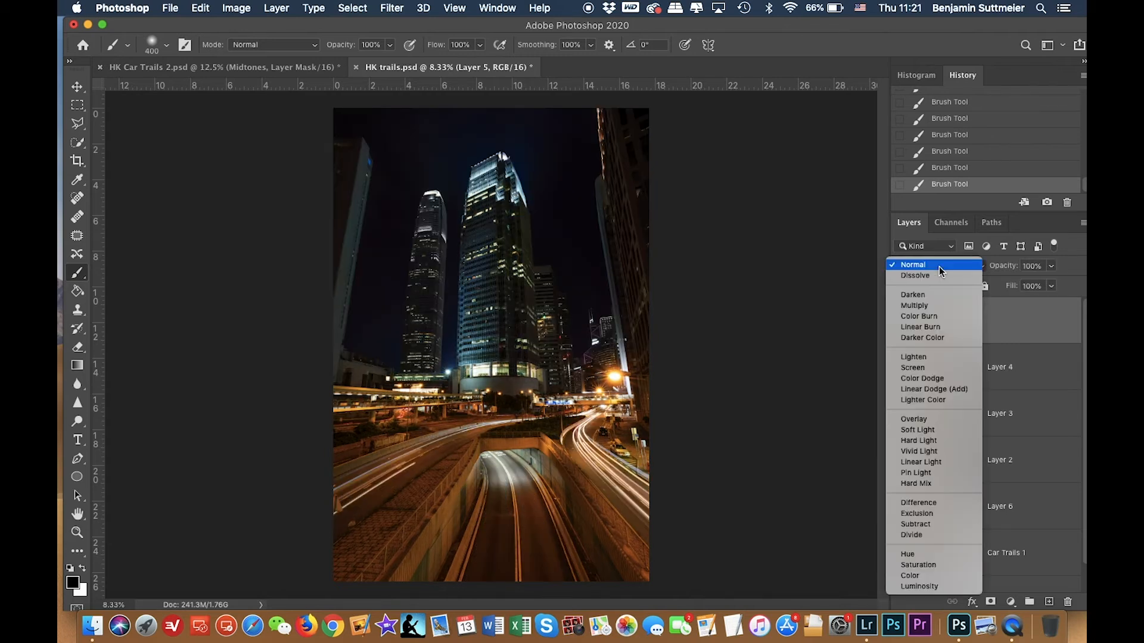
{"action": "left_click", "coordinate": [924, 355]}
{"action": "left_click", "coordinate": [903, 323]}
{"action": "left_click", "coordinate": [903, 323]}
{"action": "left_click", "coordinate": [903, 323]}
{"action": "left_click", "coordinate": [902, 323]}
{"action": "left_click", "coordinate": [902, 323]}
{"action": "left_click", "coordinate": [902, 323]}
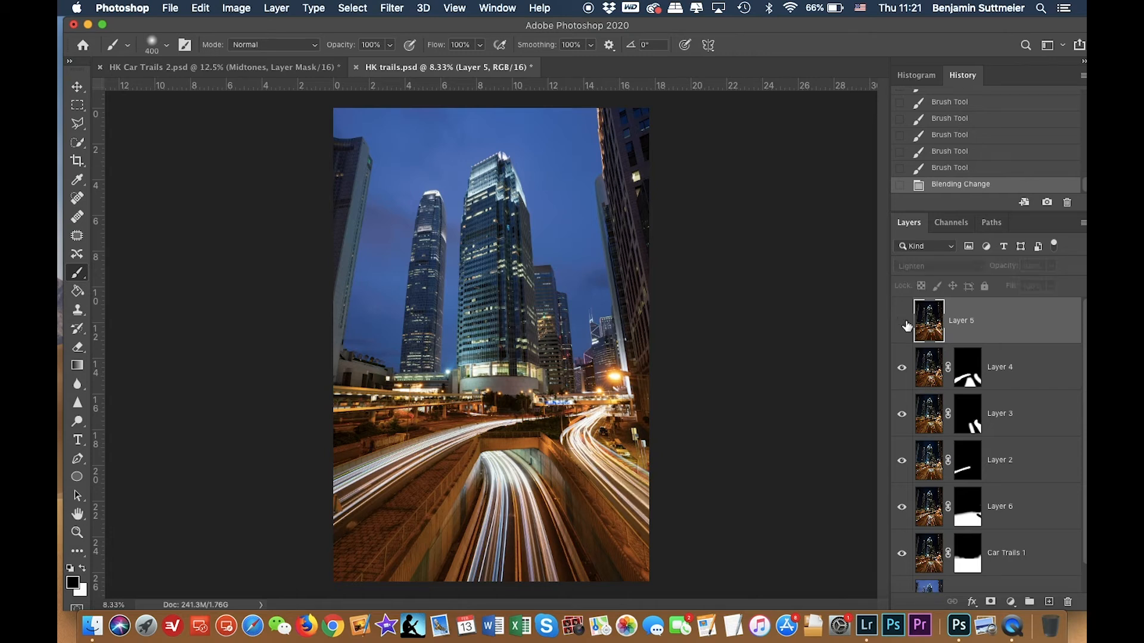
{"action": "left_click", "coordinate": [902, 323]}
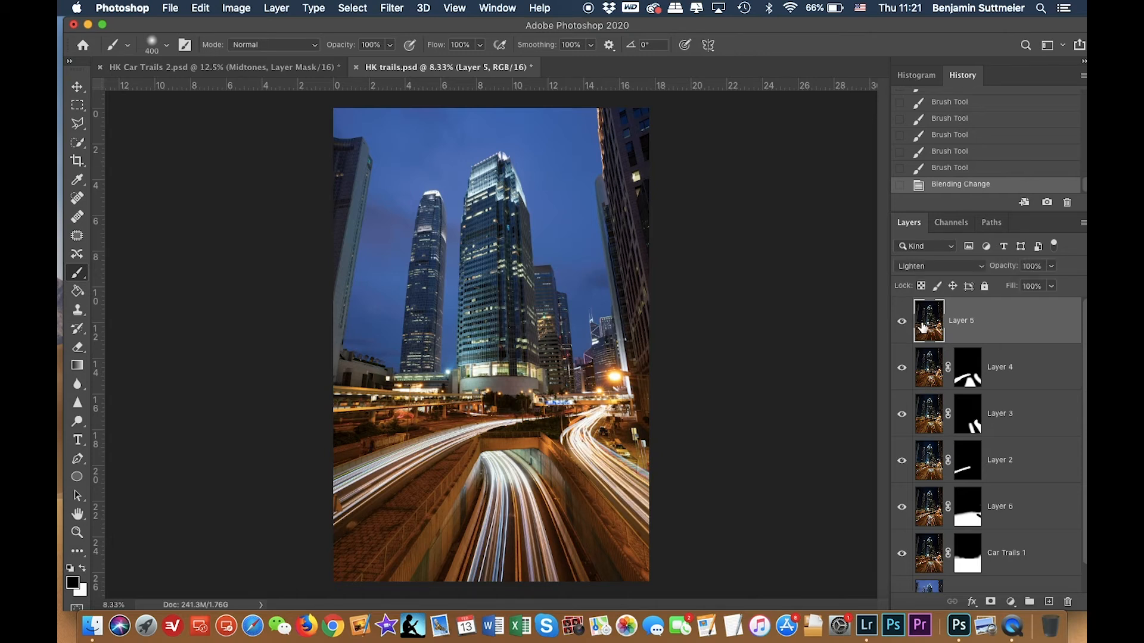
{"action": "key", "text": "Delete"}
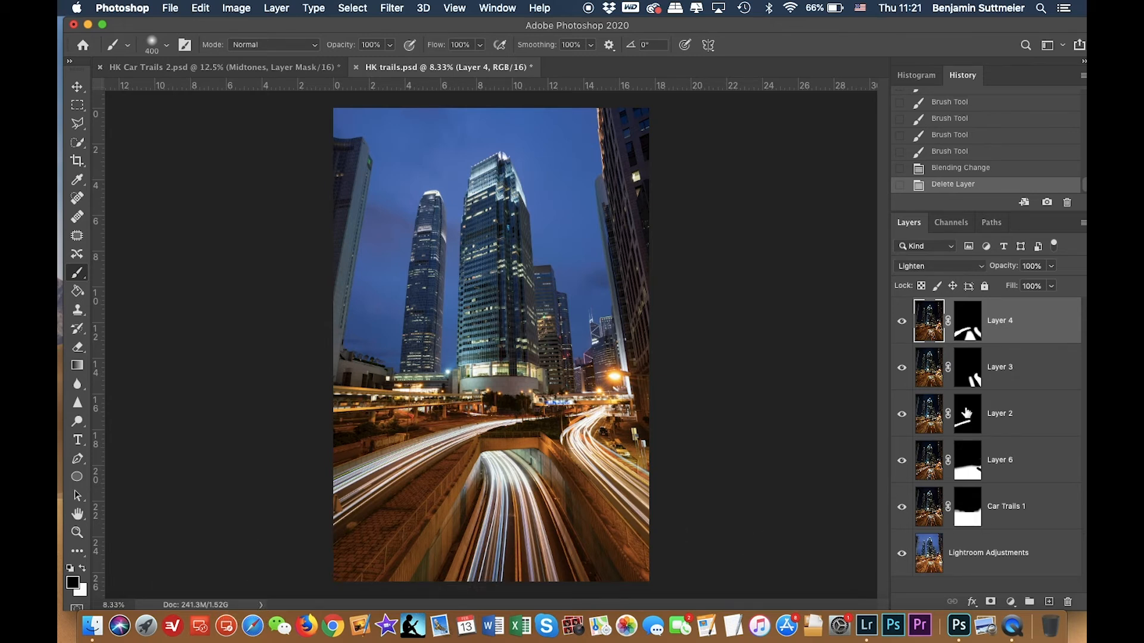
Select the upper sky area with a rectangular marquee and delete it from the Car Trails 1 layer's pixels.
{"action": "left_click", "coordinate": [926, 421]}
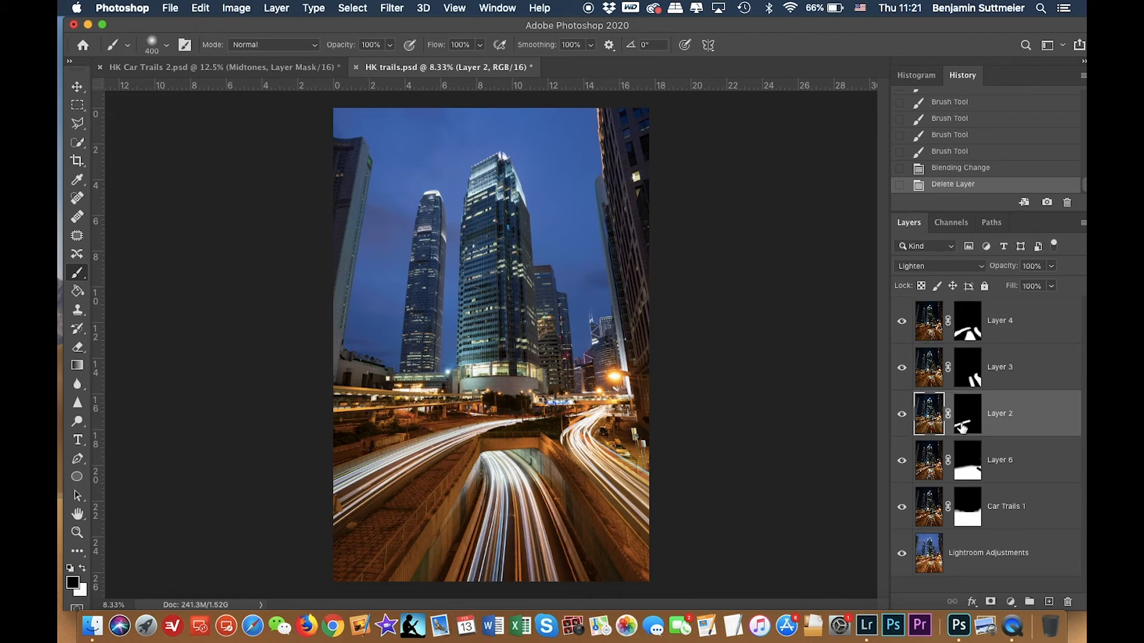
{"action": "left_click", "coordinate": [973, 510]}
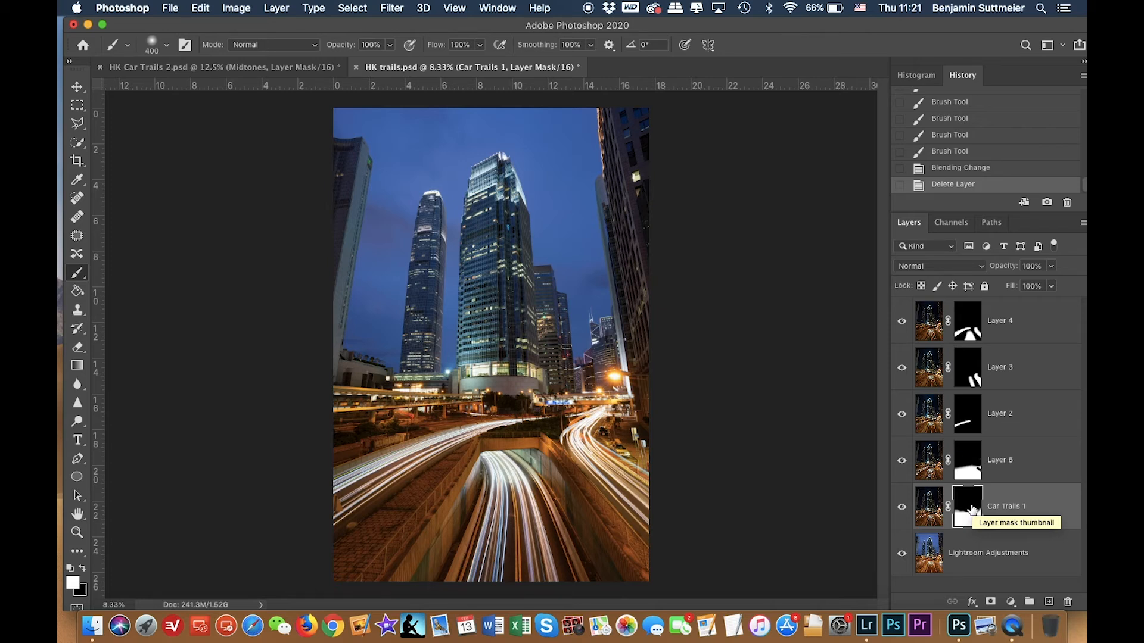
{"action": "left_click", "coordinate": [971, 509], "text": "alt"}
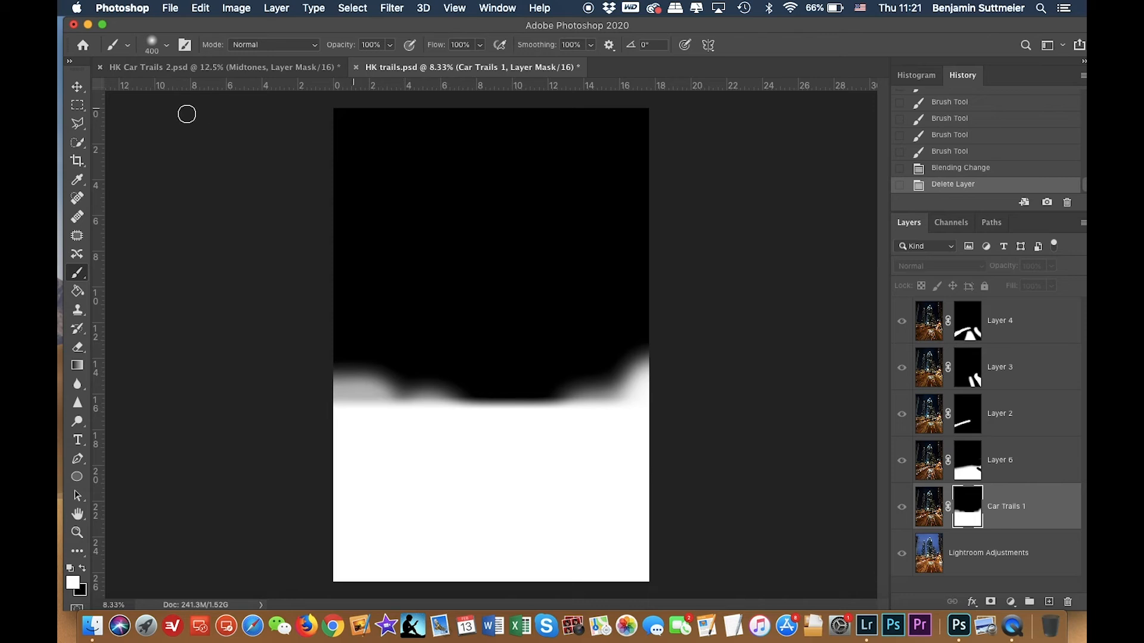
{"action": "left_click", "coordinate": [78, 106]}
{"action": "left_click_drag", "start_coordinate": [324, 103], "coordinate": [707, 332]}
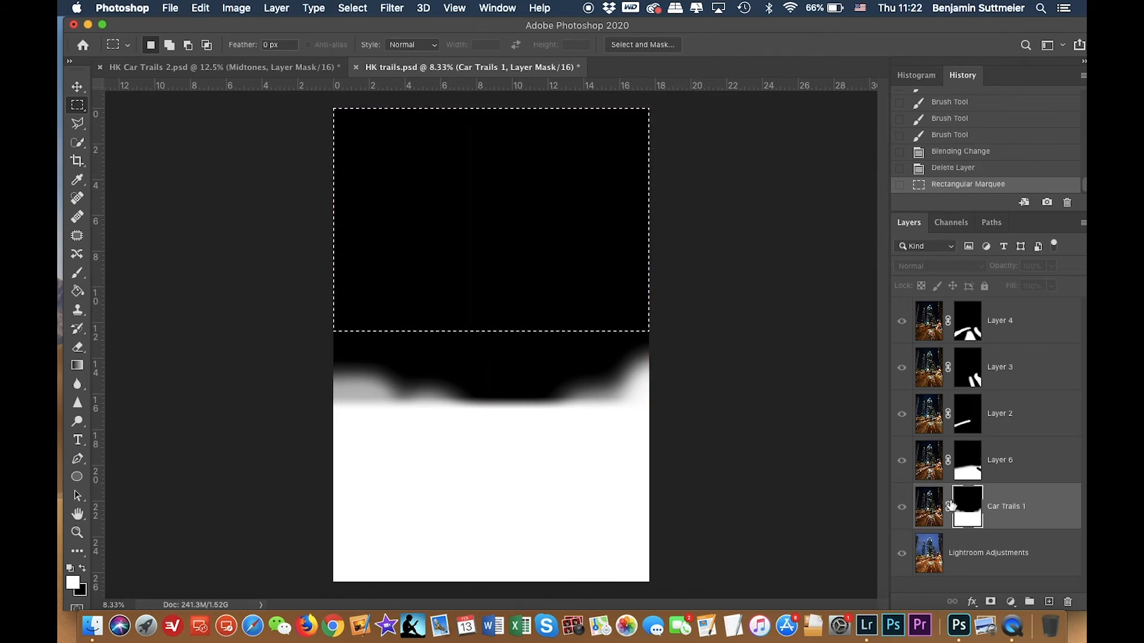
{"action": "left_click", "coordinate": [933, 510]}
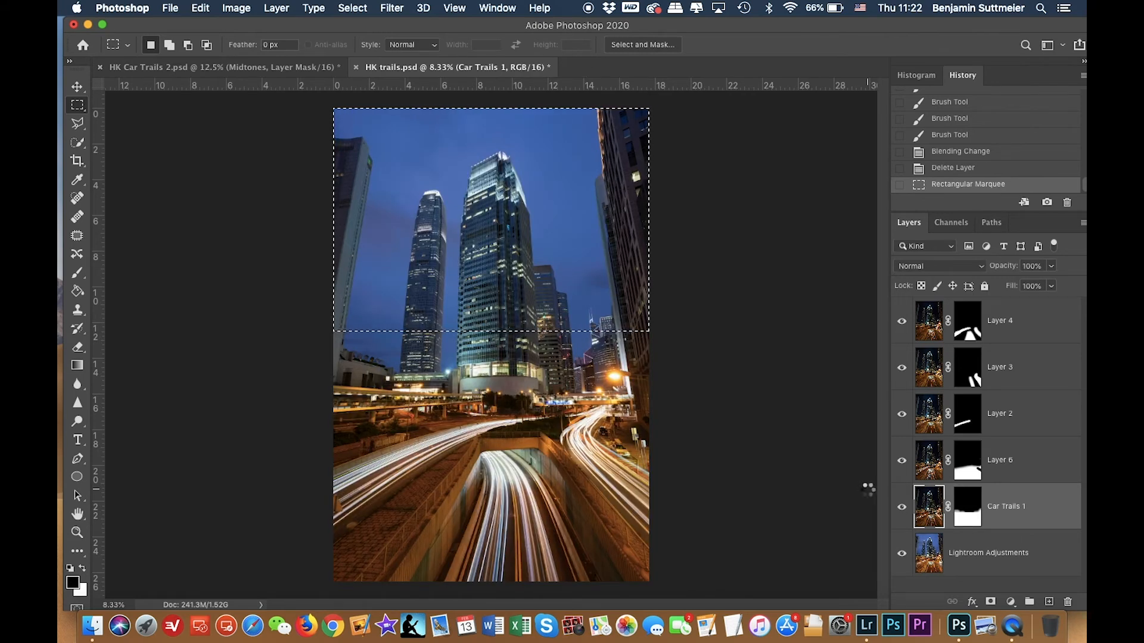
{"action": "key", "text": "Delete"}
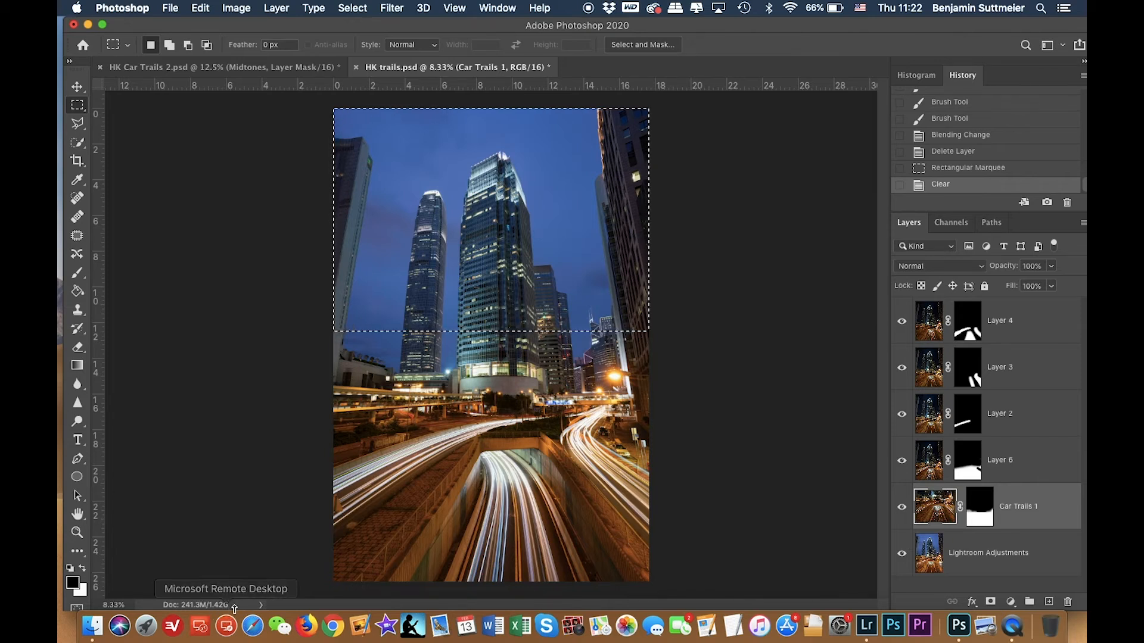
{"action": "left_click", "coordinate": [968, 464]}
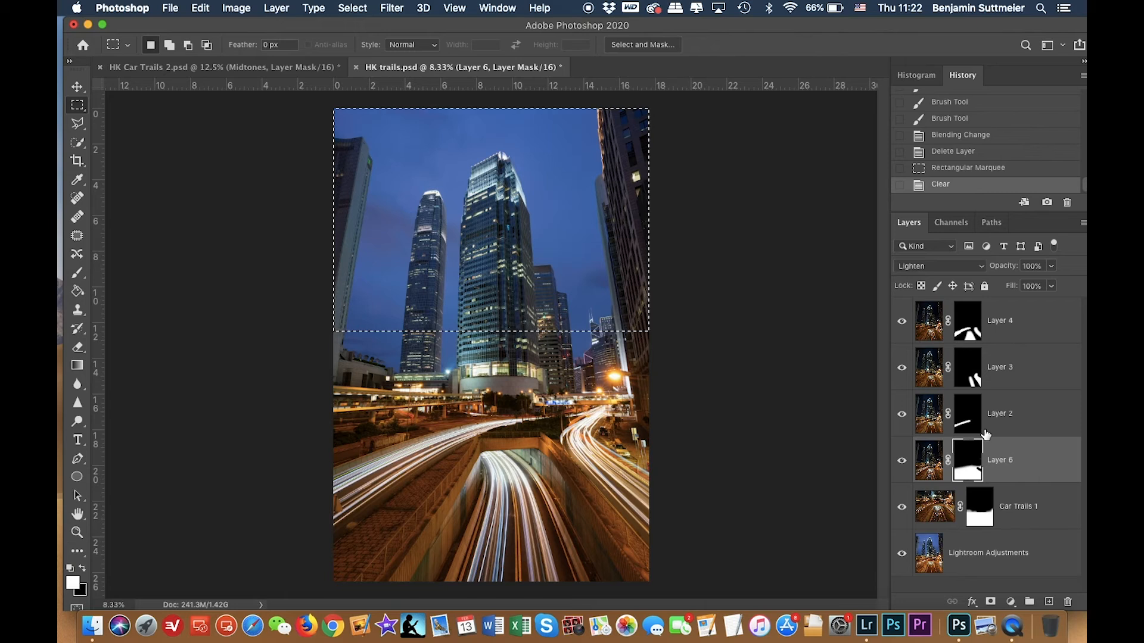
{"action": "key", "text": "super+d"}
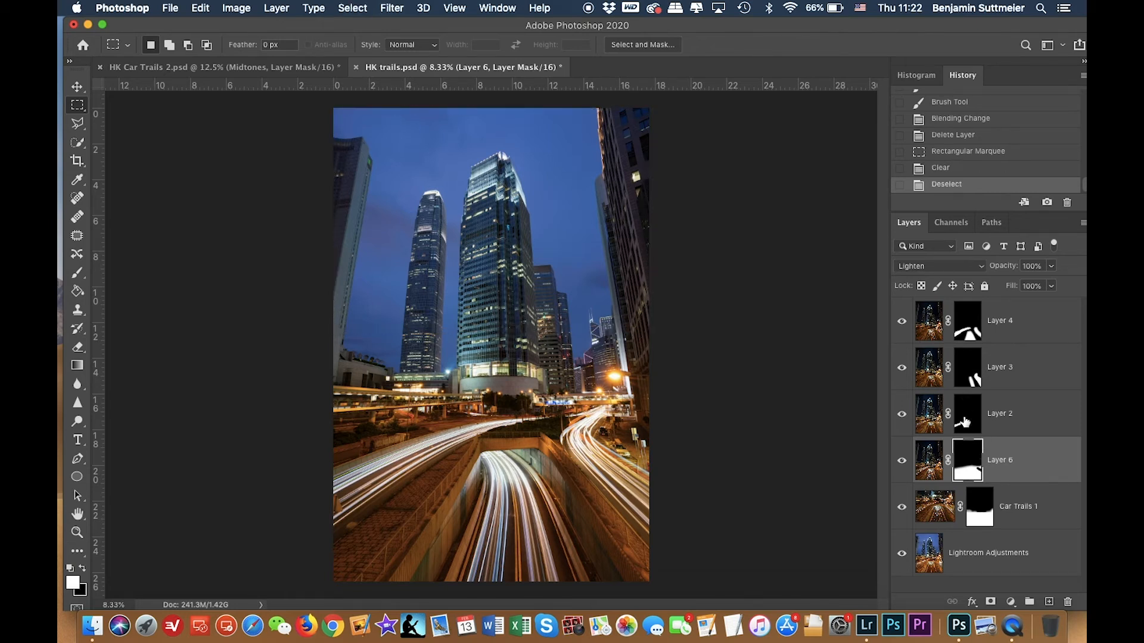
Lasso around Layer 2's masked trail, invert the selection, and delete the surrounding pixels from Layer 2.
{"action": "left_click", "coordinate": [964, 422], "text": "alt"}
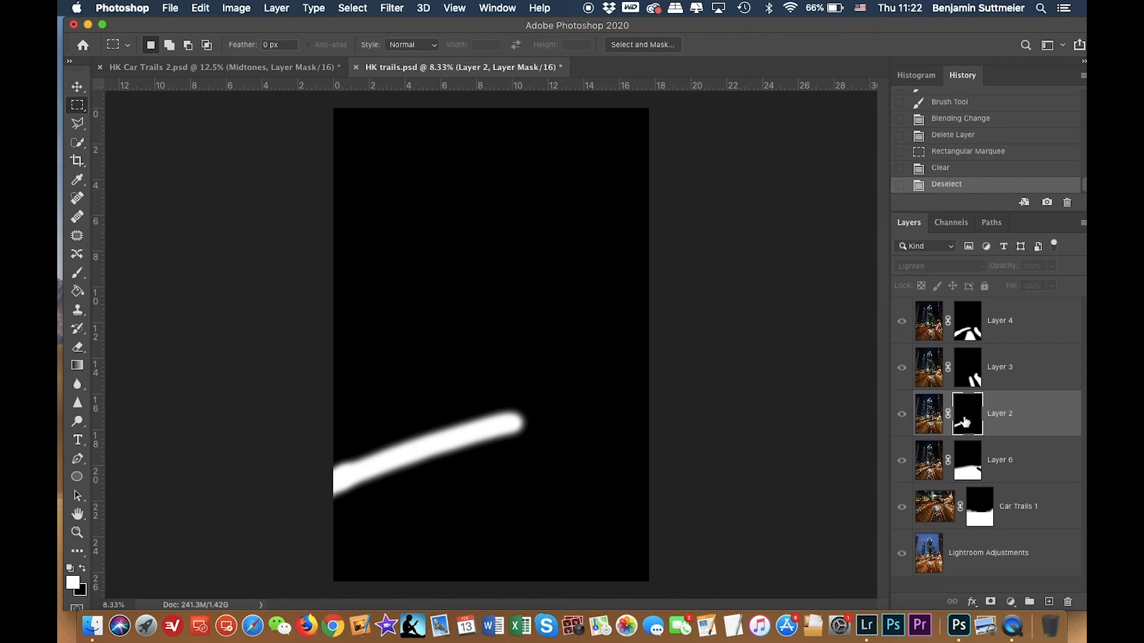
{"action": "left_click", "coordinate": [78, 129]}
{"action": "left_click", "coordinate": [322, 450]}
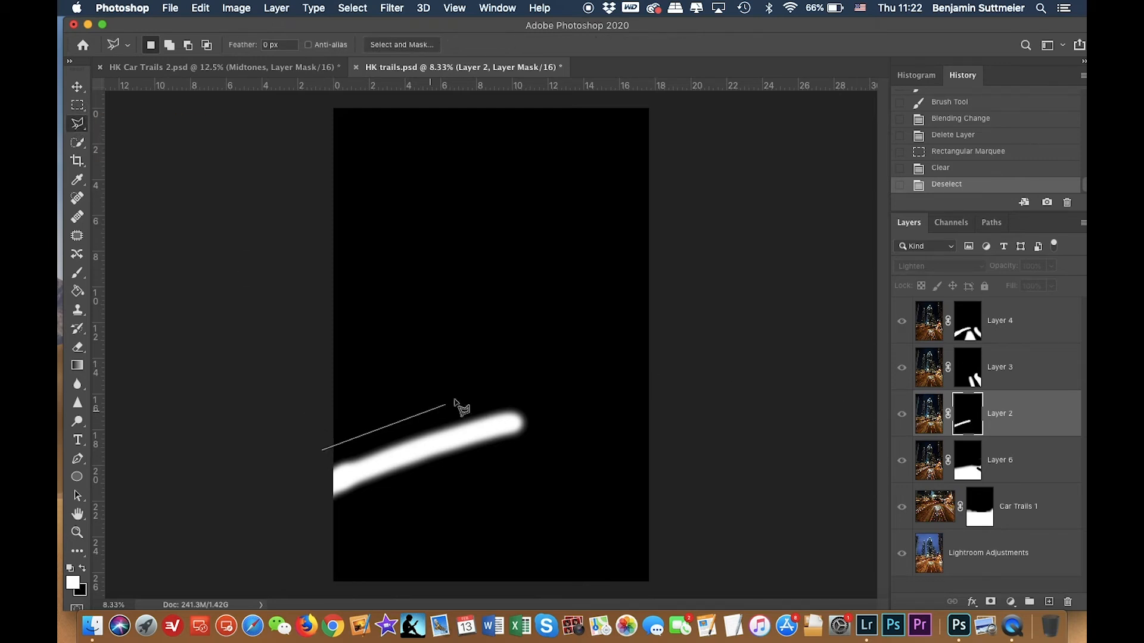
{"action": "left_click", "coordinate": [523, 385]}
{"action": "left_click", "coordinate": [546, 430]}
{"action": "left_click", "coordinate": [528, 455]}
{"action": "left_click", "coordinate": [307, 523]}
{"action": "left_click", "coordinate": [323, 451]}
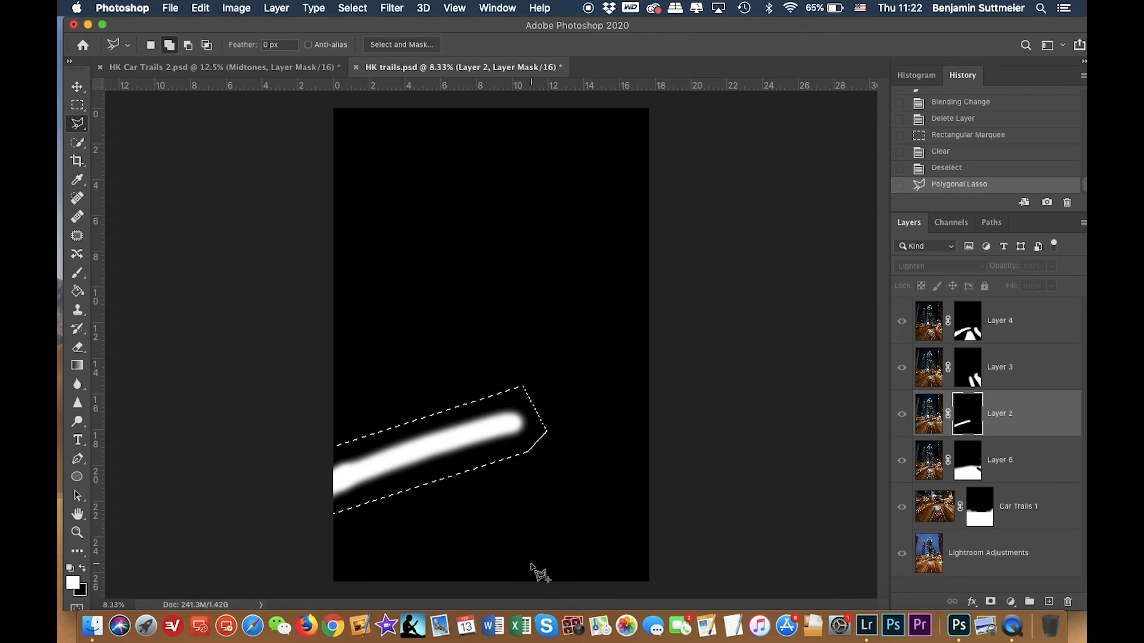
{"action": "key", "text": "super+shift+i"}
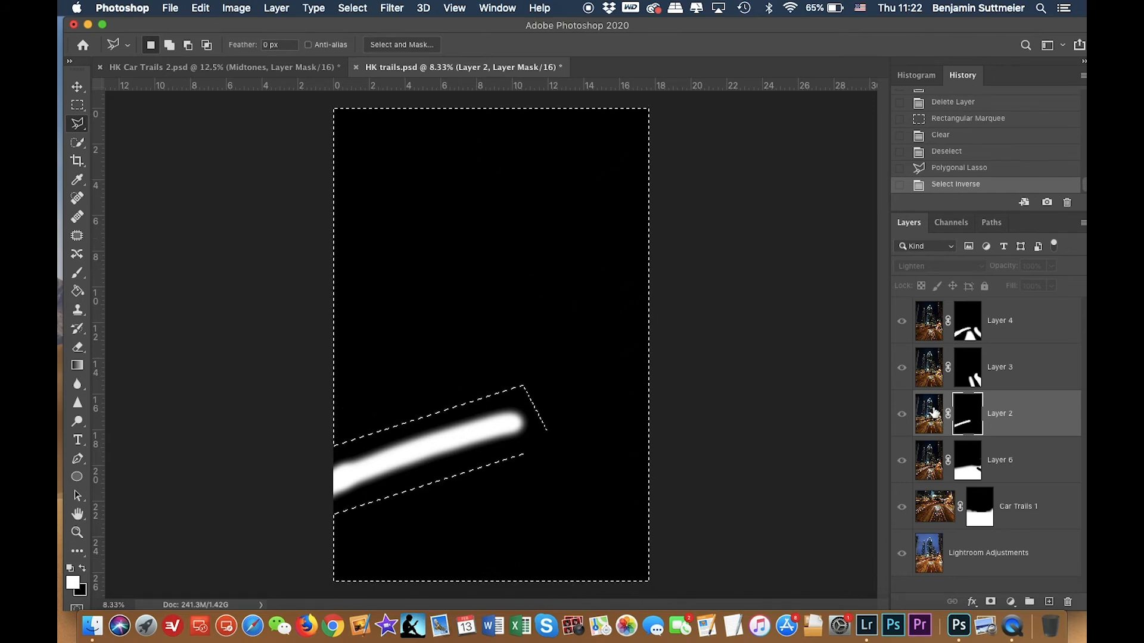
{"action": "key", "text": "super+2"}
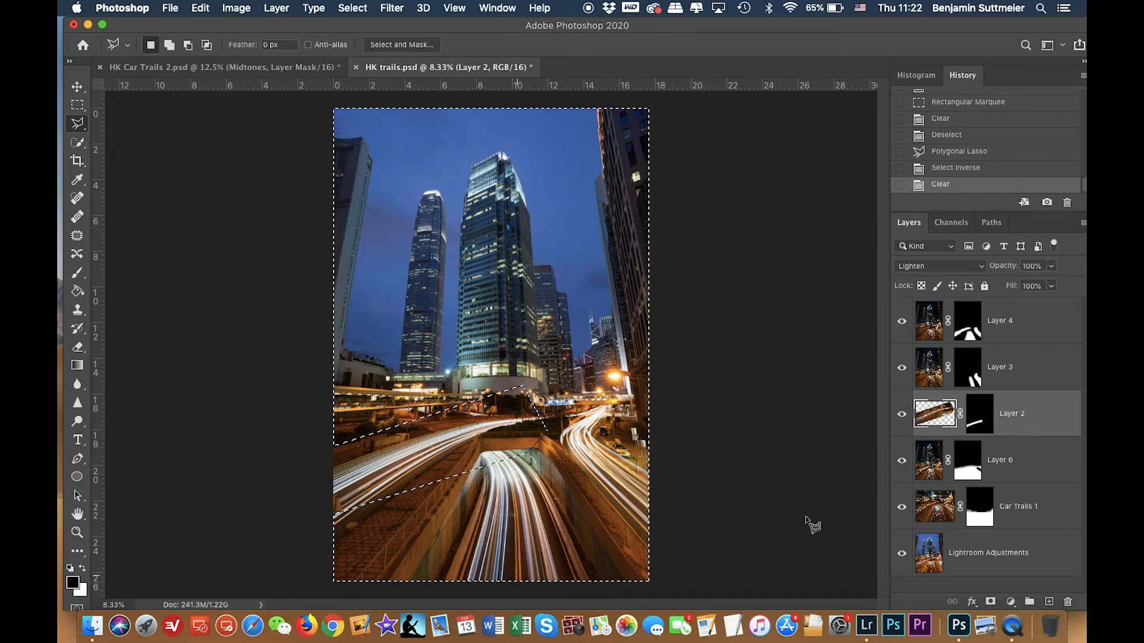
{"action": "key", "text": "super+d"}
Lasso around Layer 3's masked right-hand trails, invert the selection, and delete the surrounding pixels from Layer 3.
{"action": "left_click", "coordinate": [927, 372]}
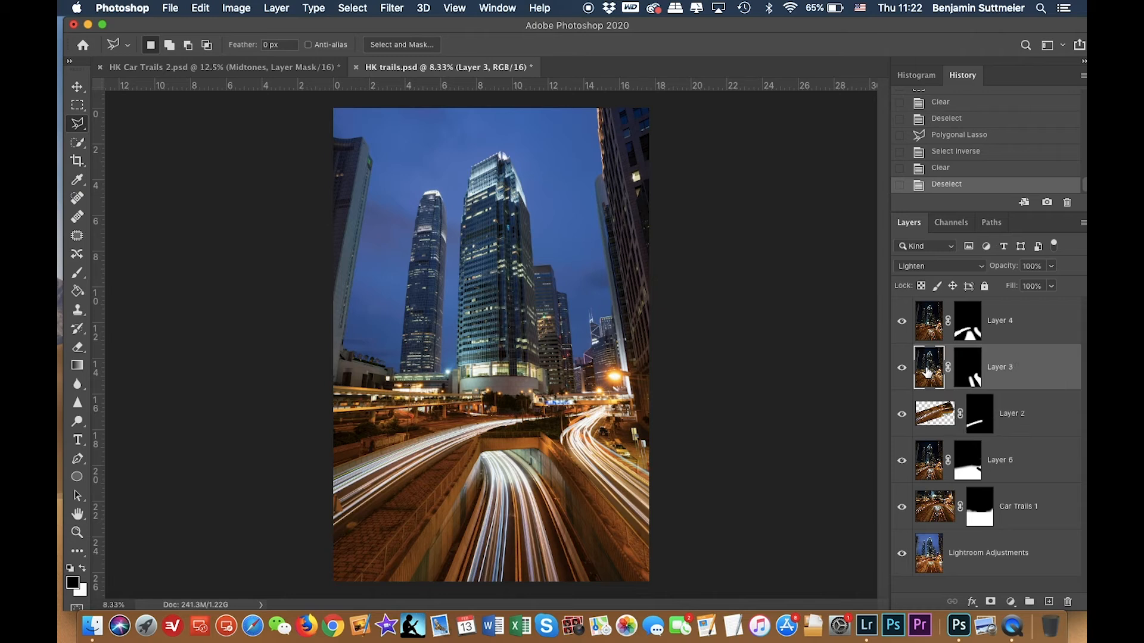
{"action": "left_click", "coordinate": [971, 374]}
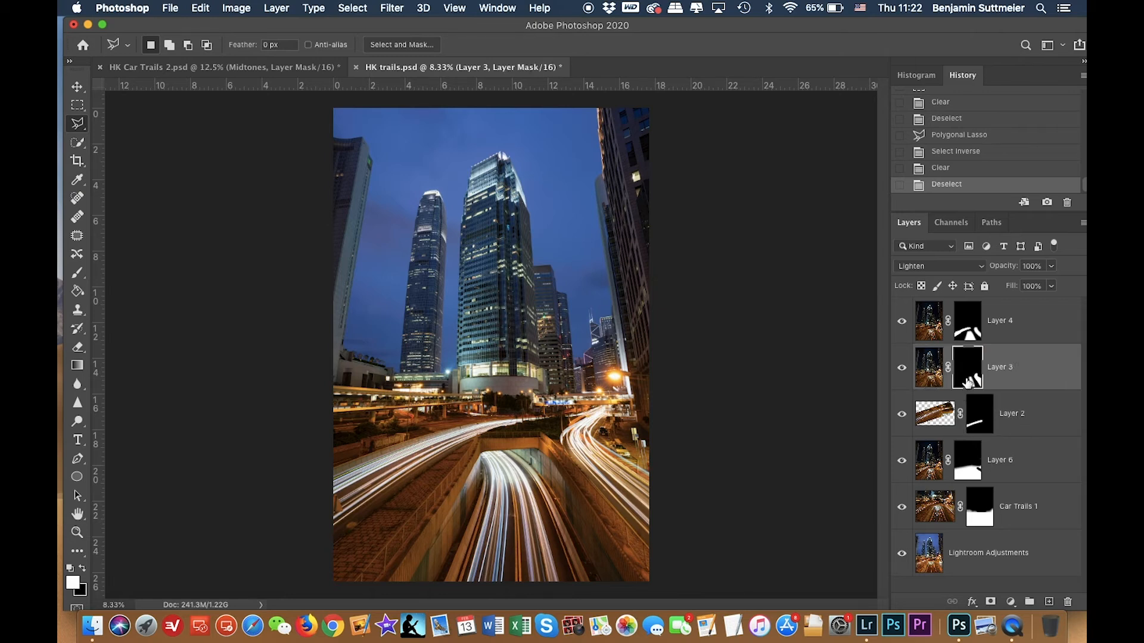
{"action": "left_click", "coordinate": [968, 381], "text": "alt"}
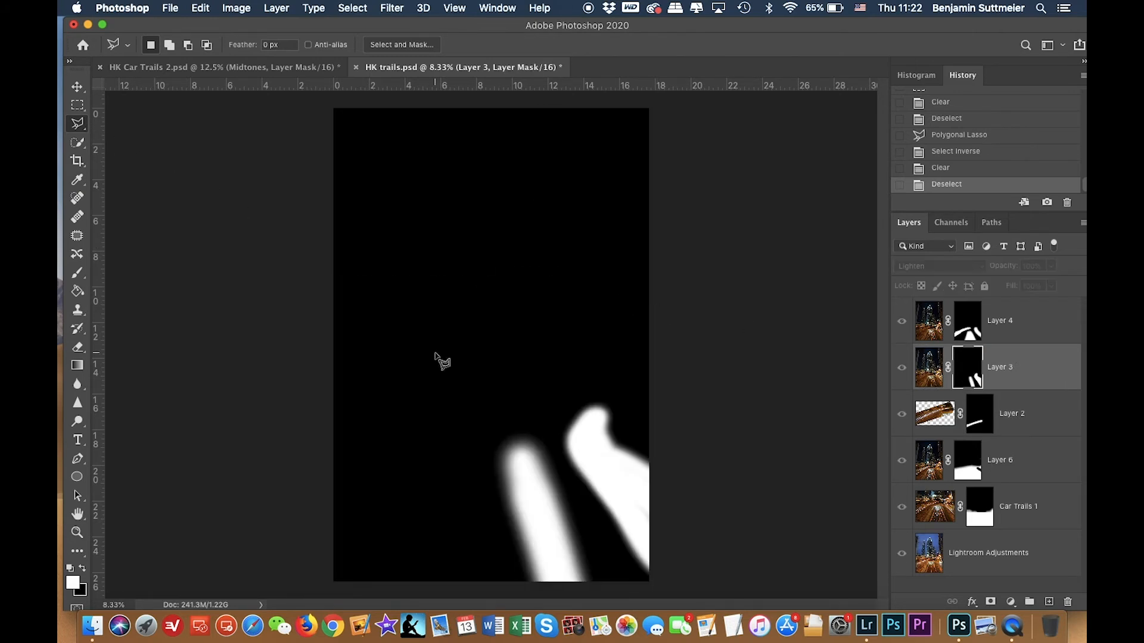
{"action": "left_click", "coordinate": [513, 590]}
{"action": "left_click", "coordinate": [457, 428]}
{"action": "left_click", "coordinate": [612, 342]}
{"action": "left_click", "coordinate": [700, 440]}
{"action": "left_click", "coordinate": [681, 588]}
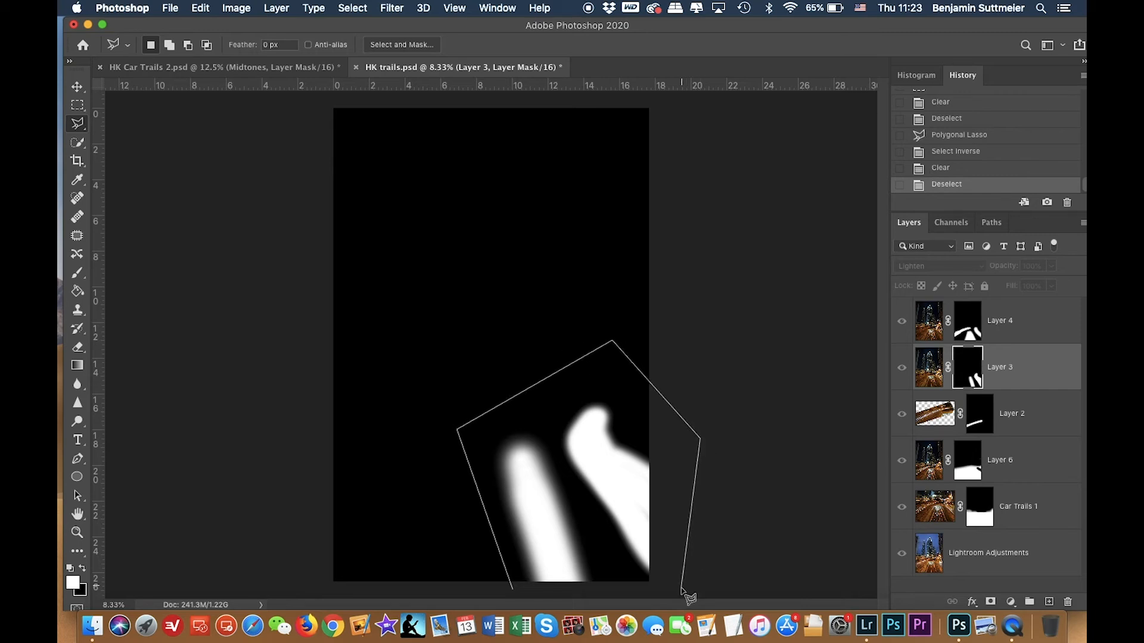
{"action": "double_click", "coordinate": [559, 594]}
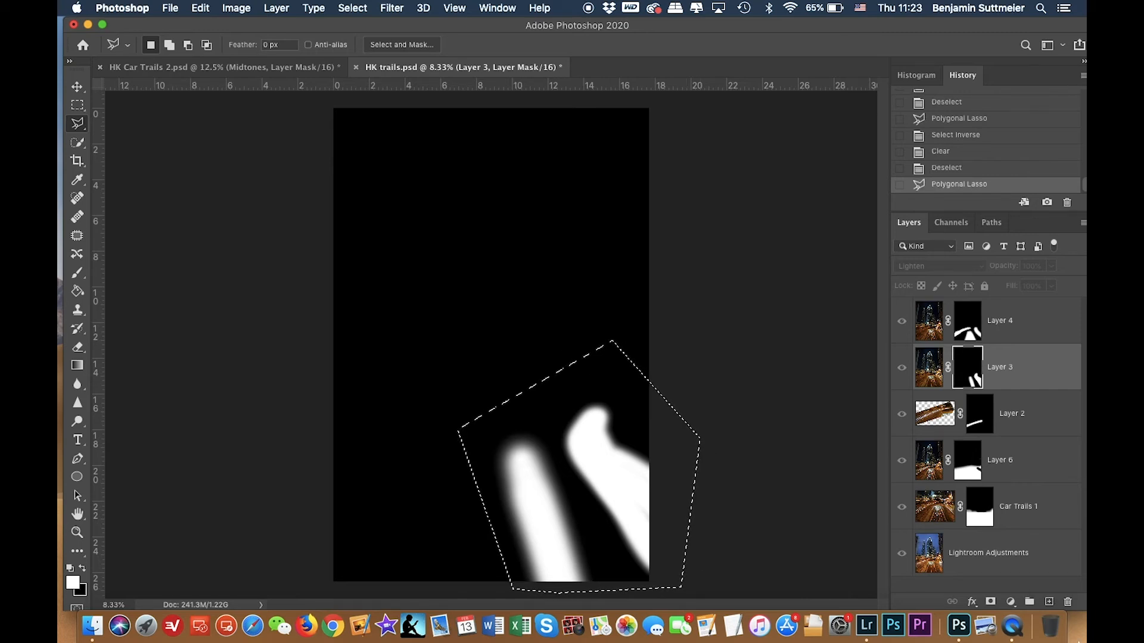
{"action": "key", "text": "super+shift+i"}
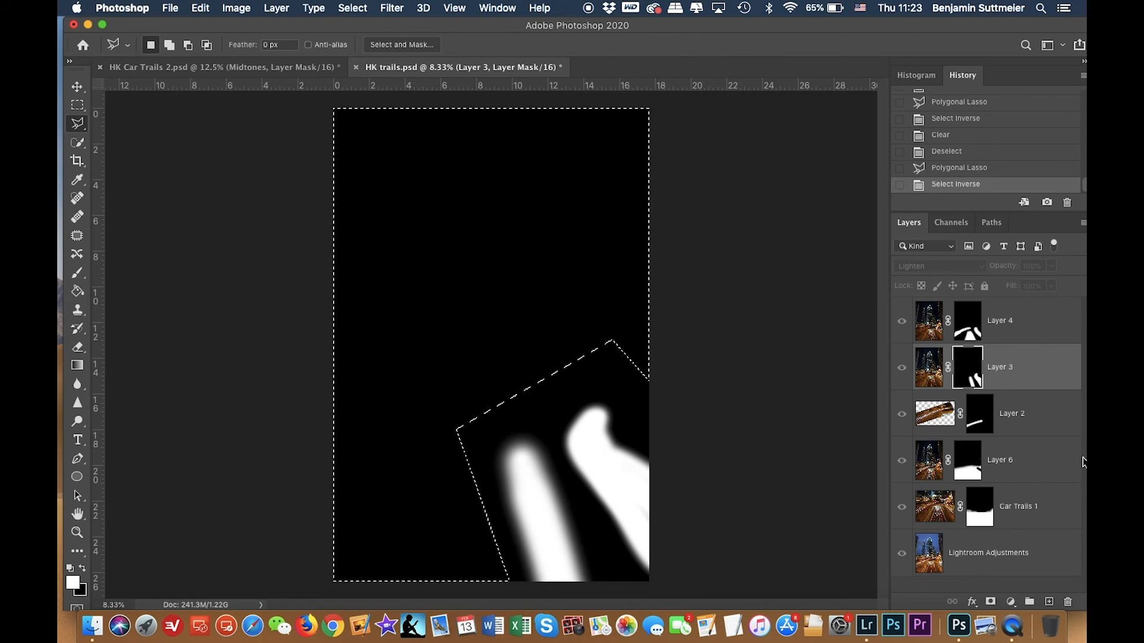
{"action": "left_click", "coordinate": [929, 368]}
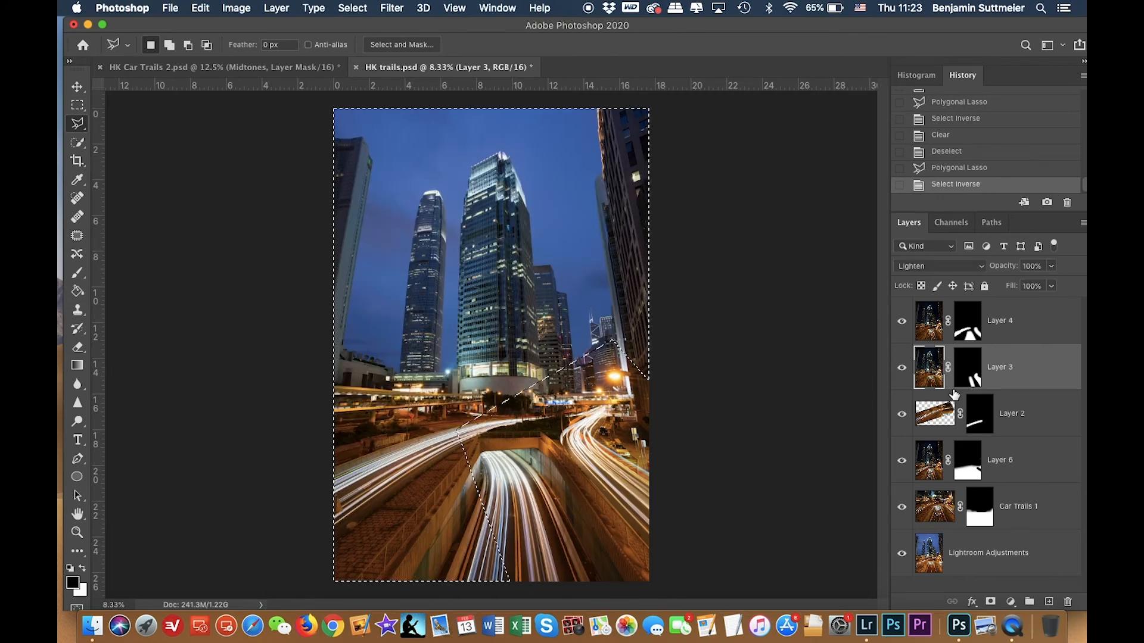
{"action": "key", "text": "Delete"}
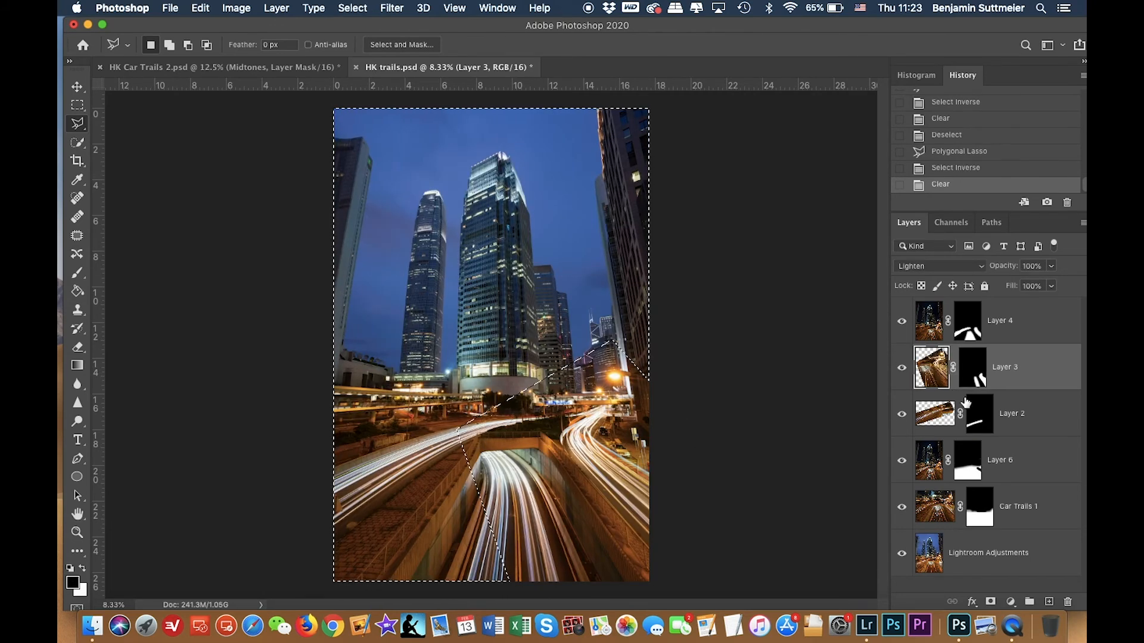
Select the upper sky area with a rectangular marquee and delete it from Layer 4's pixels.
{"action": "left_click", "coordinate": [946, 326]}
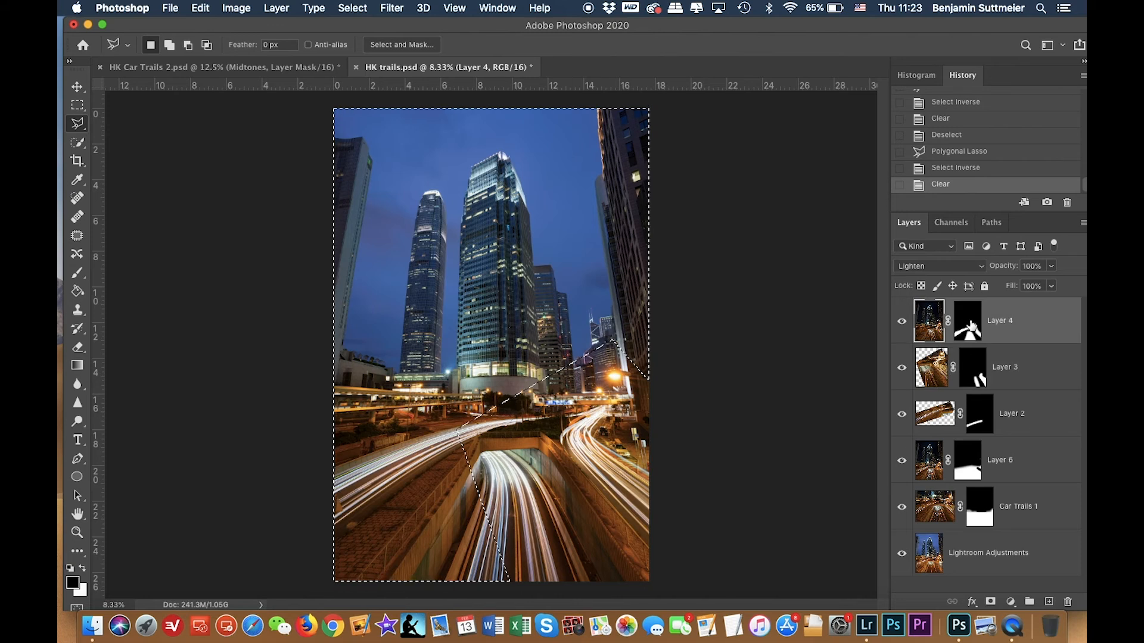
{"action": "left_click", "coordinate": [970, 327], "text": "alt"}
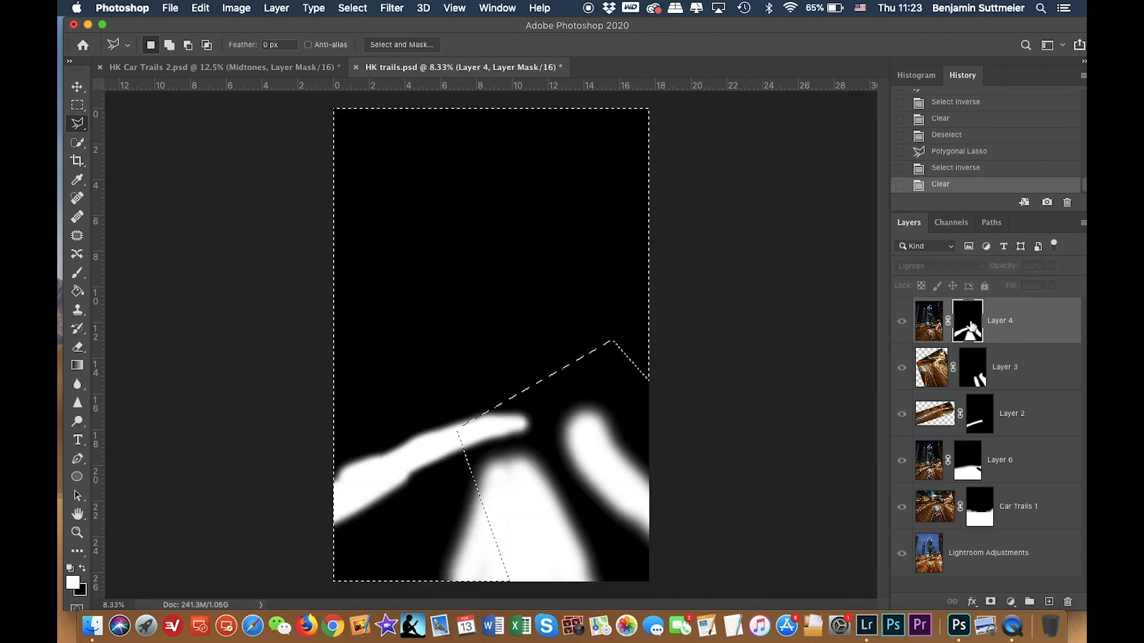
{"action": "key", "text": "super+d"}
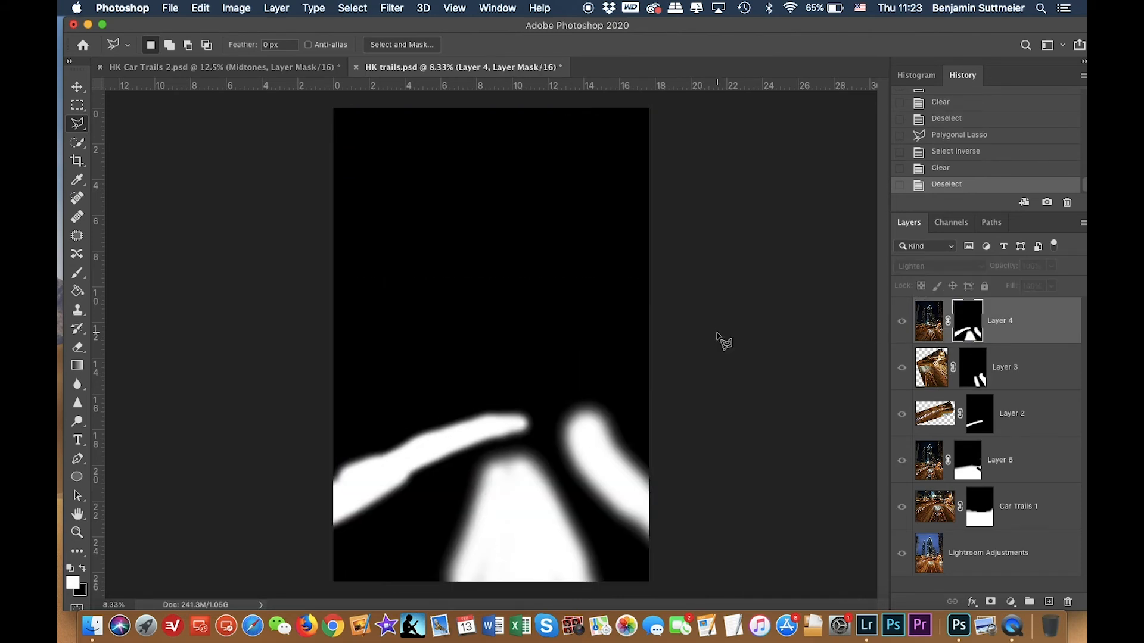
{"action": "left_click", "coordinate": [76, 106]}
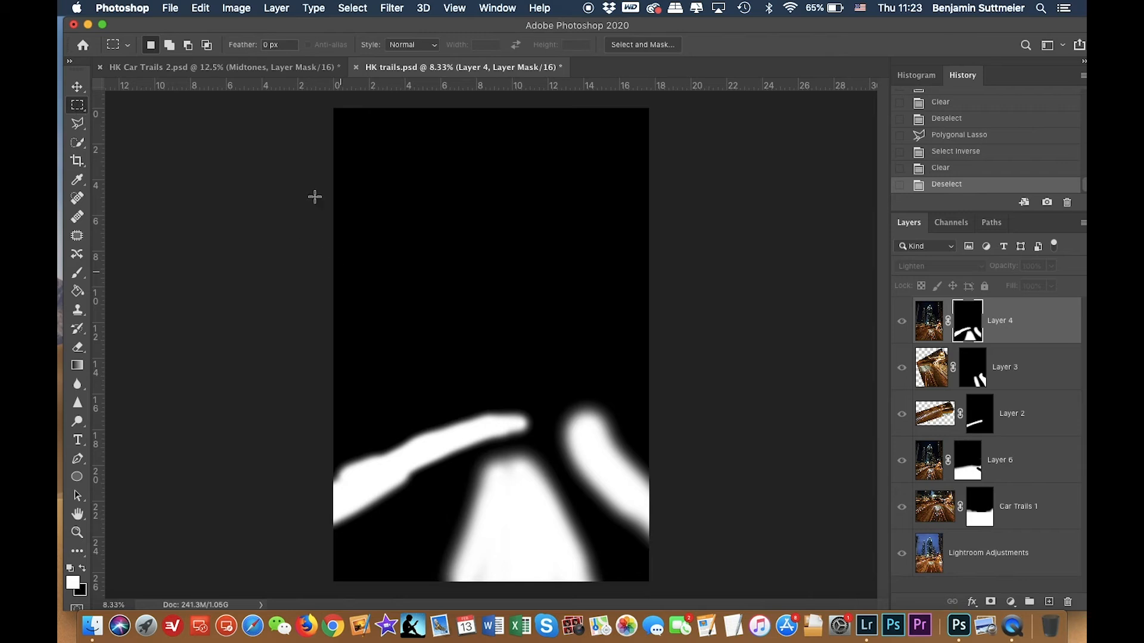
{"action": "left_click_drag", "start_coordinate": [331, 101], "coordinate": [699, 388]}
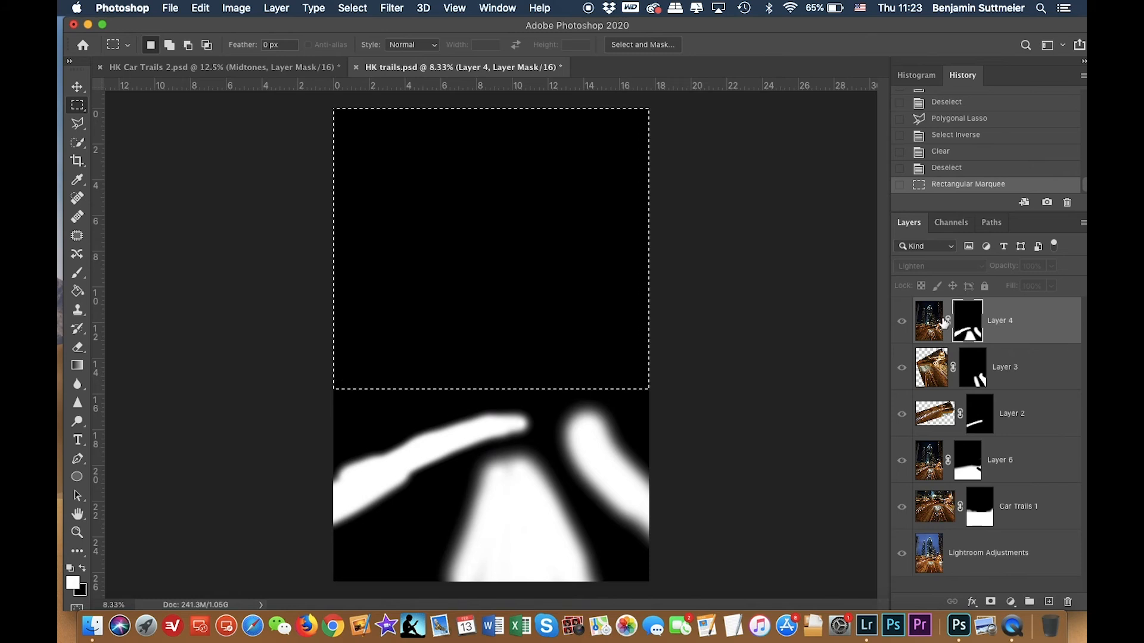
{"action": "left_click", "coordinate": [936, 325]}
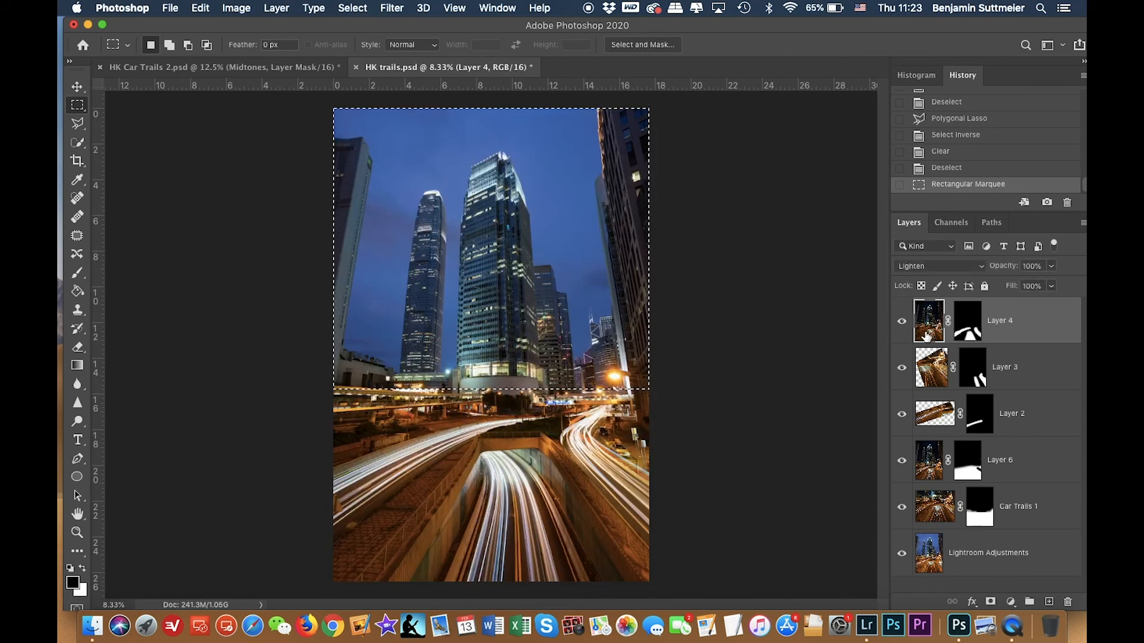
{"action": "key", "text": "Delete"}
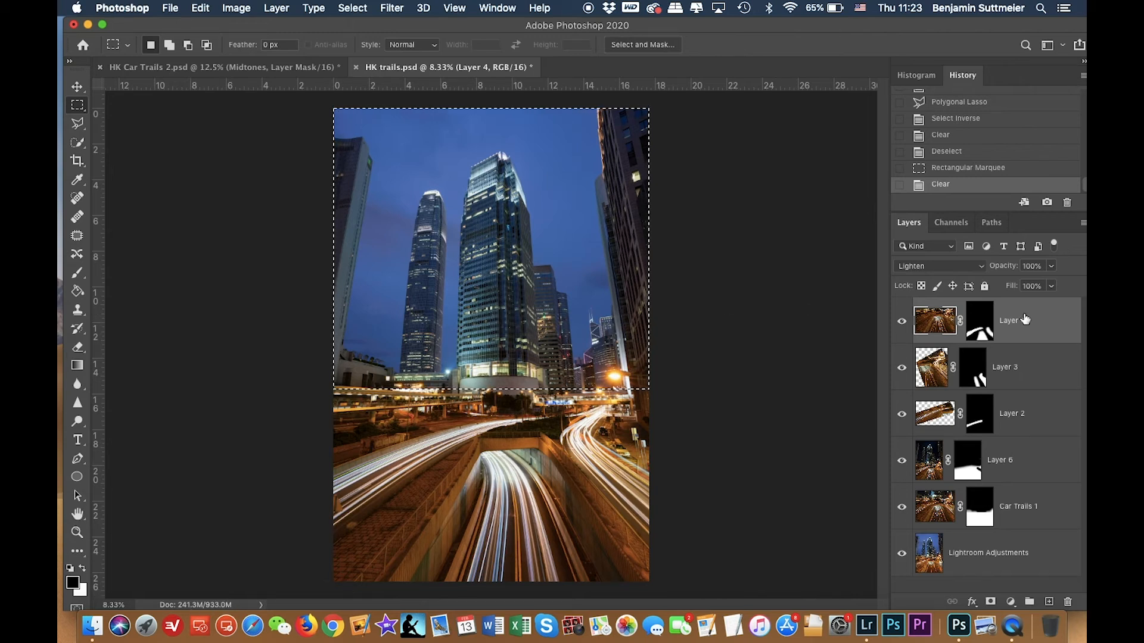
{"action": "key", "text": "super+d"}
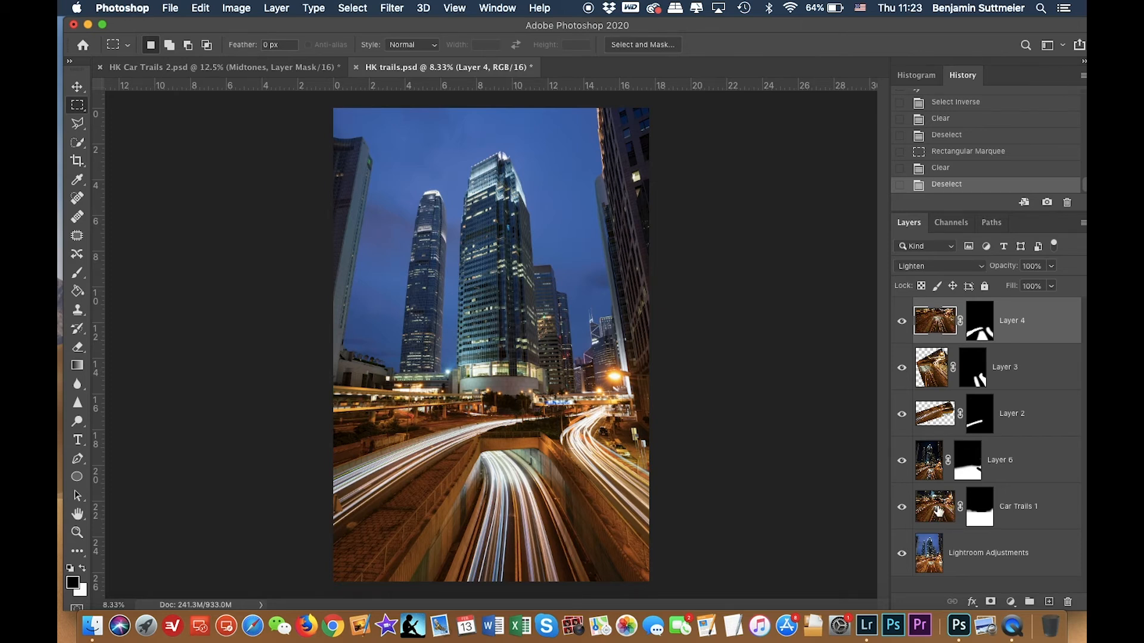
Group all the car-trail layers from Car Trails 1 to Layer 4 and name the group Car Trails.
{"action": "left_click", "coordinate": [943, 516], "text": "shift"}
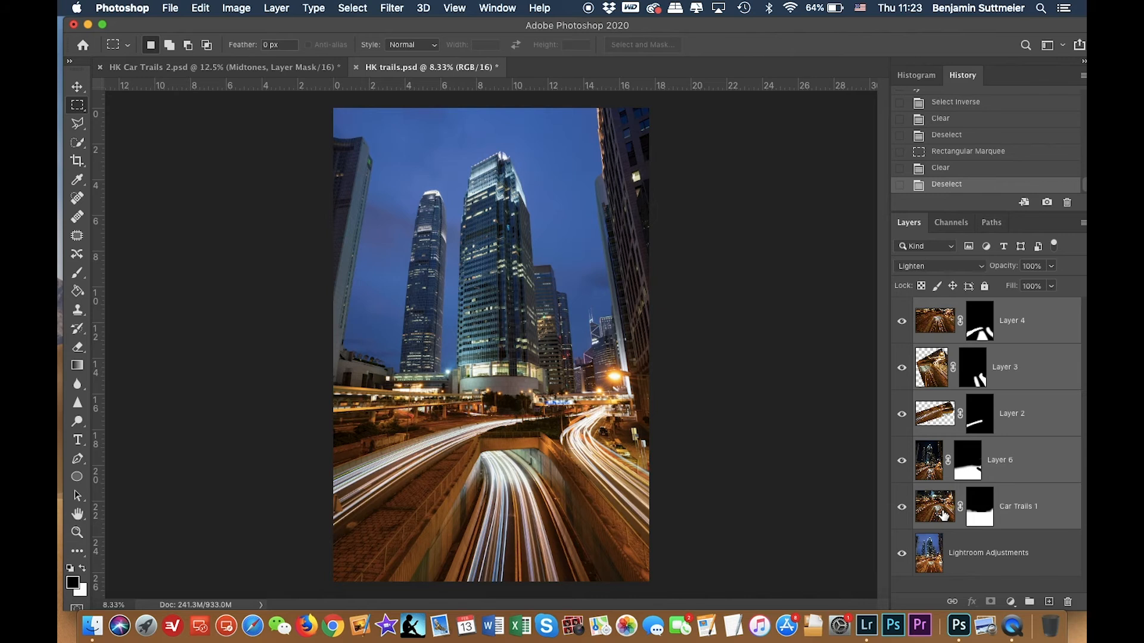
{"action": "left_click", "coordinate": [1030, 602]}
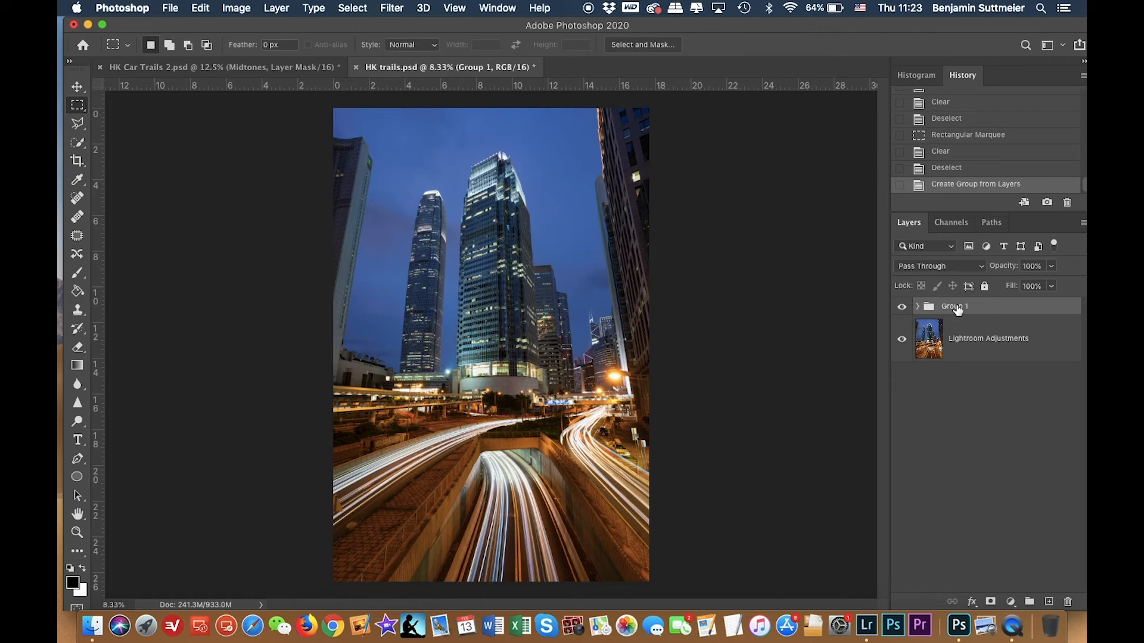
{"action": "type", "text": "C"}
{"action": "key", "text": "Return"}
Toggle the Car Trails group's visibility repeatedly to compare the image with and without the trails.
{"action": "left_click", "coordinate": [903, 308]}
{"action": "left_click", "coordinate": [902, 308]}
{"action": "left_click", "coordinate": [903, 307]}
{"action": "left_click", "coordinate": [902, 308]}
{"action": "left_click", "coordinate": [902, 308]}
{"action": "left_click", "coordinate": [902, 308]}
{"action": "left_click", "coordinate": [903, 308]}
{"action": "left_click", "coordinate": [902, 308]}
{"action": "left_click", "coordinate": [902, 308]}
{"action": "left_click", "coordinate": [902, 308]}
{"action": "left_click", "coordinate": [902, 308]}
{"action": "left_click", "coordinate": [902, 308]}
{"action": "left_click", "coordinate": [903, 308]}
{"action": "left_click", "coordinate": [902, 308]}
{"action": "left_click", "coordinate": [902, 308]}
{"action": "left_click", "coordinate": [902, 308]}
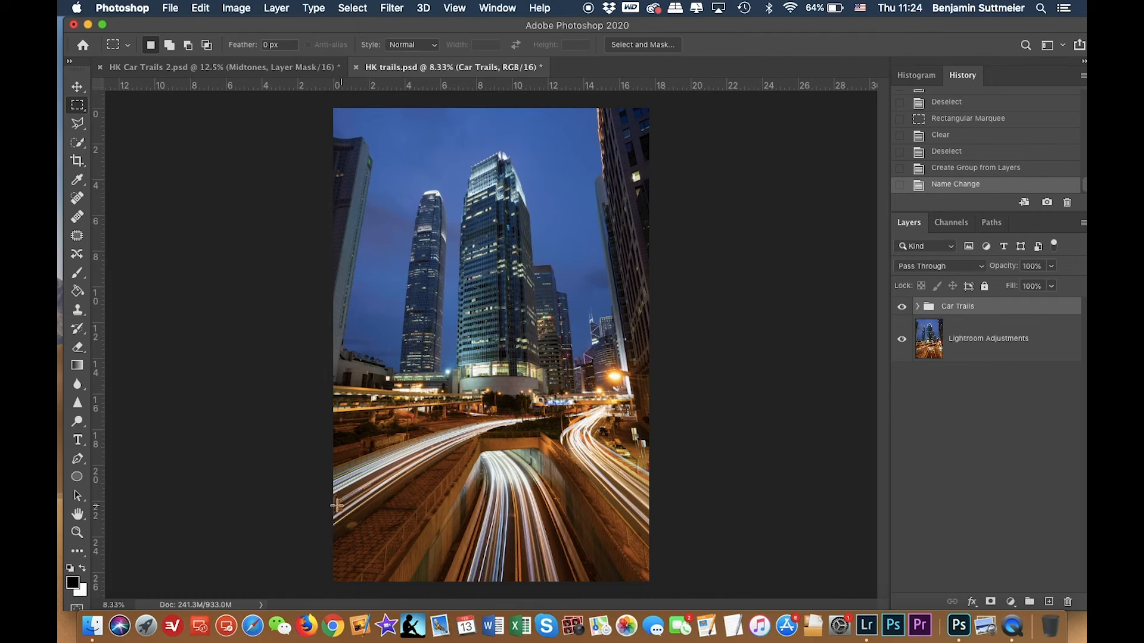
Add a new empty layer above the Car Trails group.
{"action": "left_click", "coordinate": [1048, 603]}
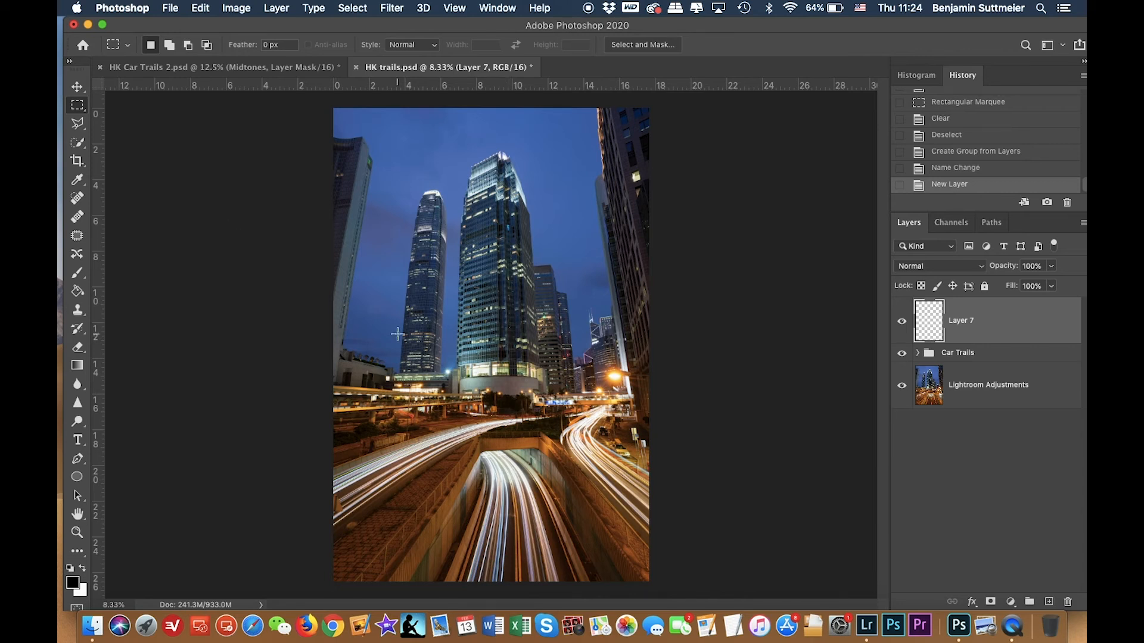
{"action": "key", "text": "j"}
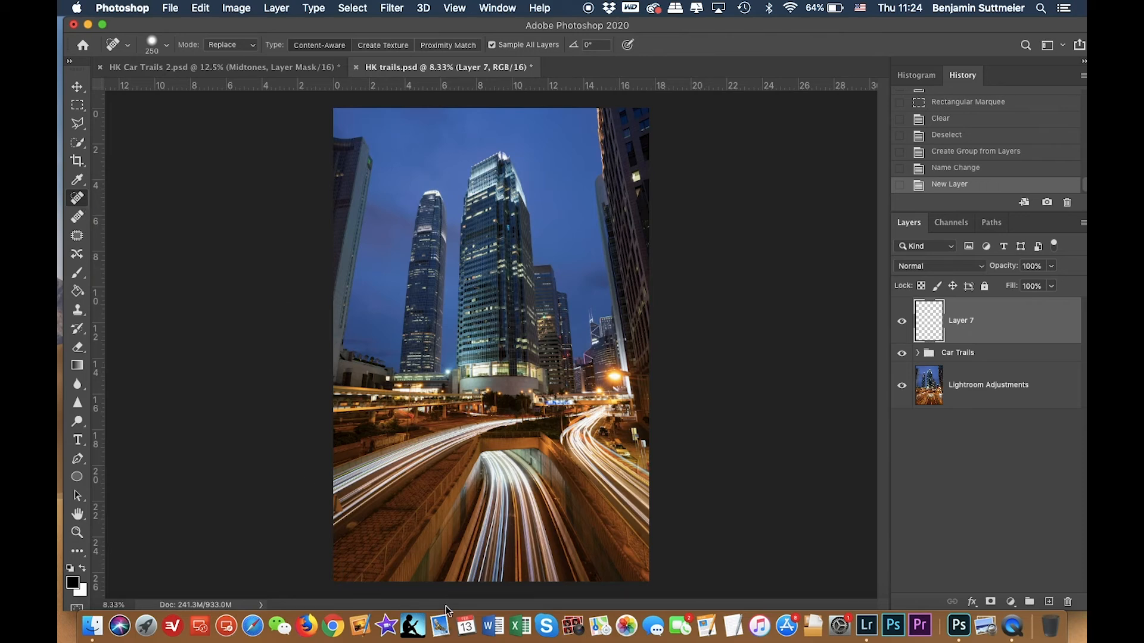
{"action": "key", "text": "super+plus"}
{"action": "key", "text": "super+plus"}
{"action": "key", "text": "super+plus"}
{"action": "key", "text": "super+plus"}
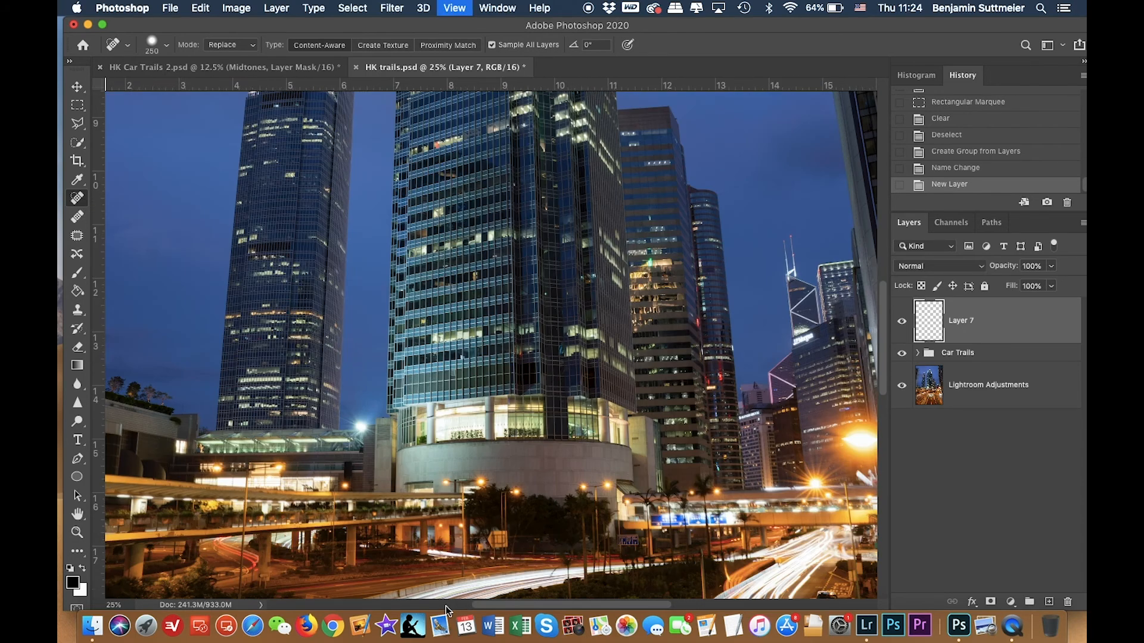
Try removing the dark smudge on the lower-left pavement with the Spot Healing Brush, and undo it.
{"action": "scroll", "coordinate": [446, 605], "scroll_direction": "down", "scroll_amount": 10}
{"action": "scroll", "coordinate": [446, 606], "scroll_direction": "left", "scroll_amount": 10}
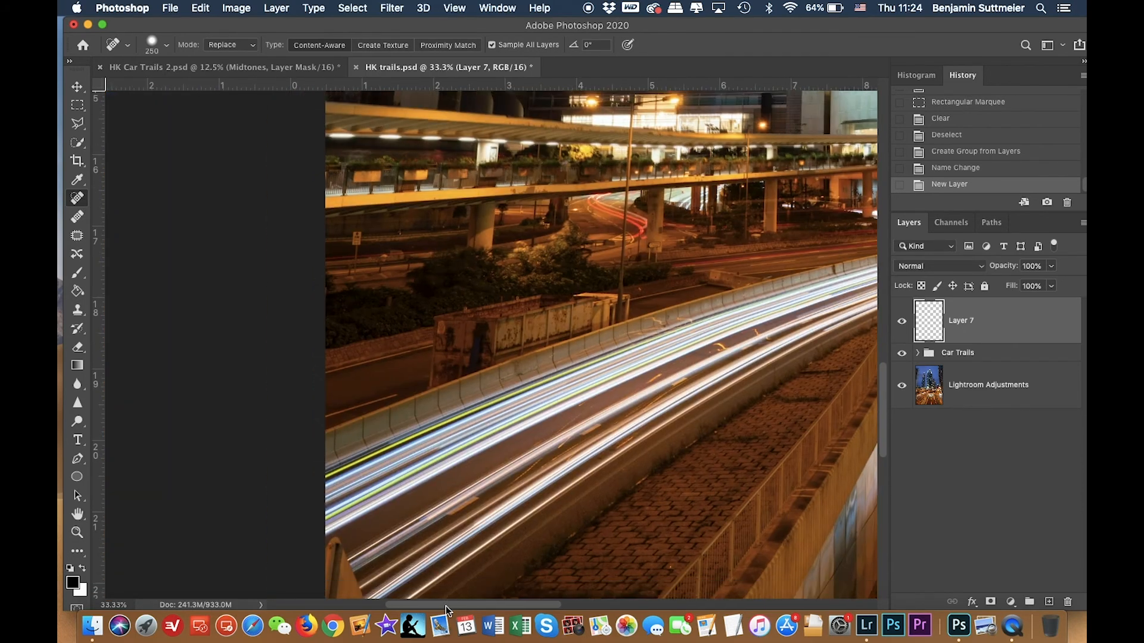
{"action": "scroll", "coordinate": [446, 605], "scroll_direction": "down", "scroll_amount": 3}
{"action": "scroll", "coordinate": [442, 602], "scroll_direction": "left", "scroll_amount": 5}
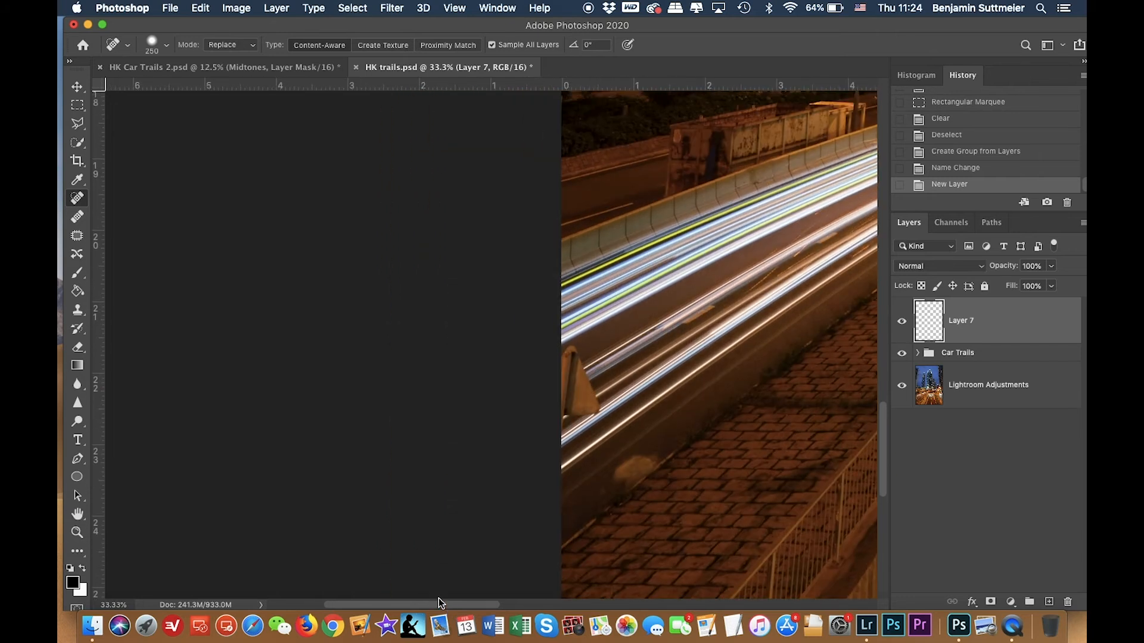
{"action": "scroll", "coordinate": [592, 529], "scroll_direction": "right", "scroll_amount": 2}
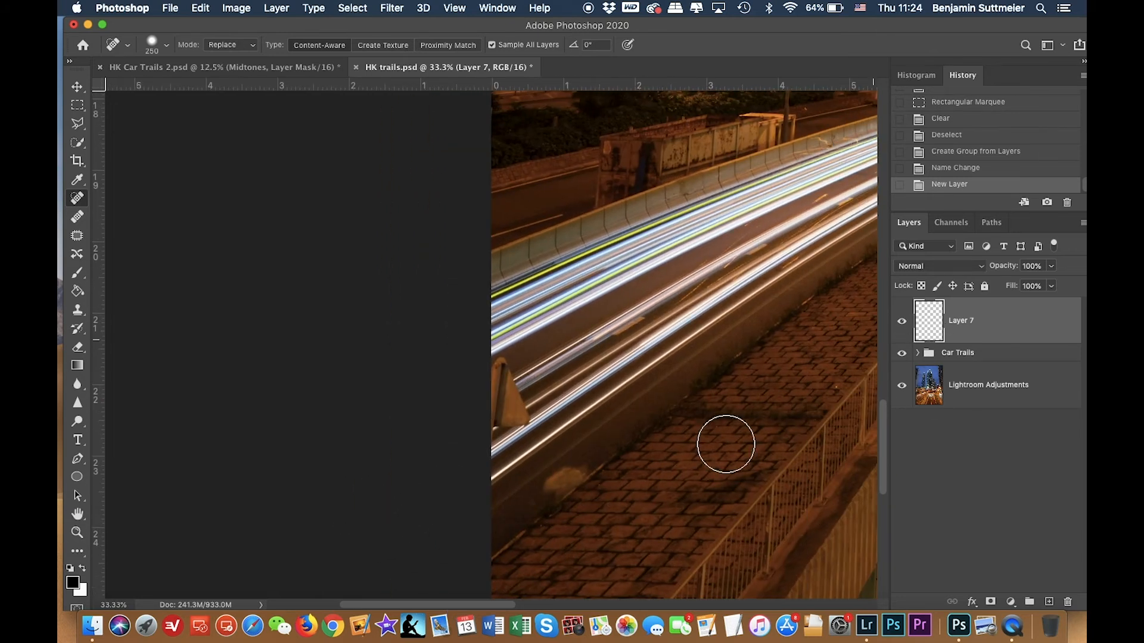
{"action": "scroll", "coordinate": [720, 452], "scroll_direction": "down", "scroll_amount": 3}
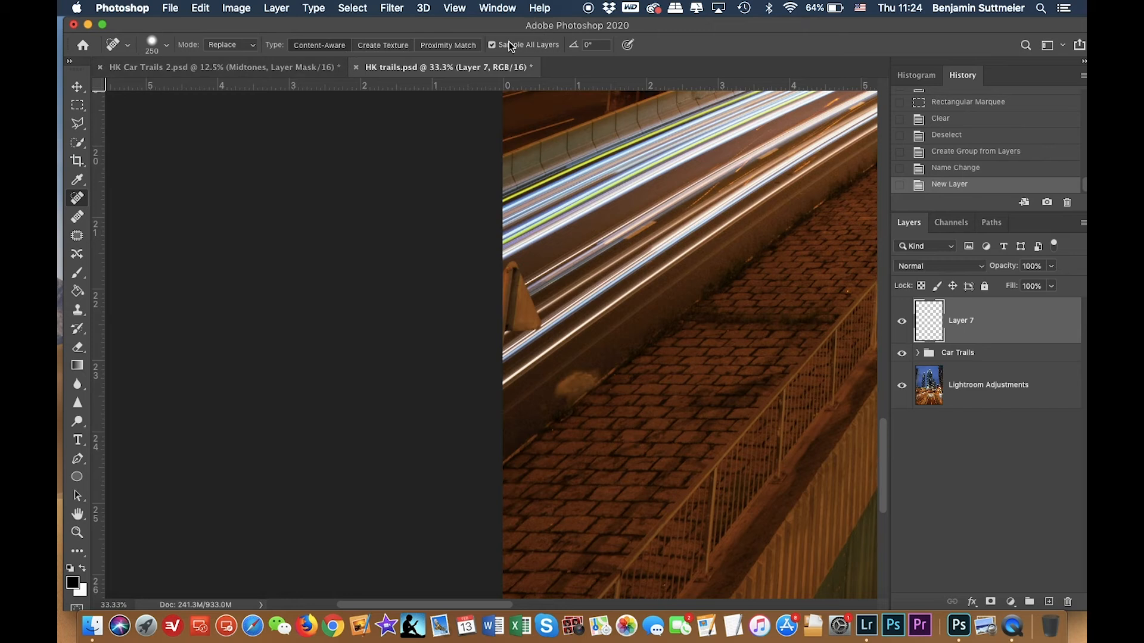
{"action": "mouse_move", "coordinate": [579, 397]}
{"action": "left_mouse_down"}
{"action": "mouse_move", "coordinate": [571, 391]}
{"action": "mouse_move", "coordinate": [604, 368]}
{"action": "left_mouse_up"}
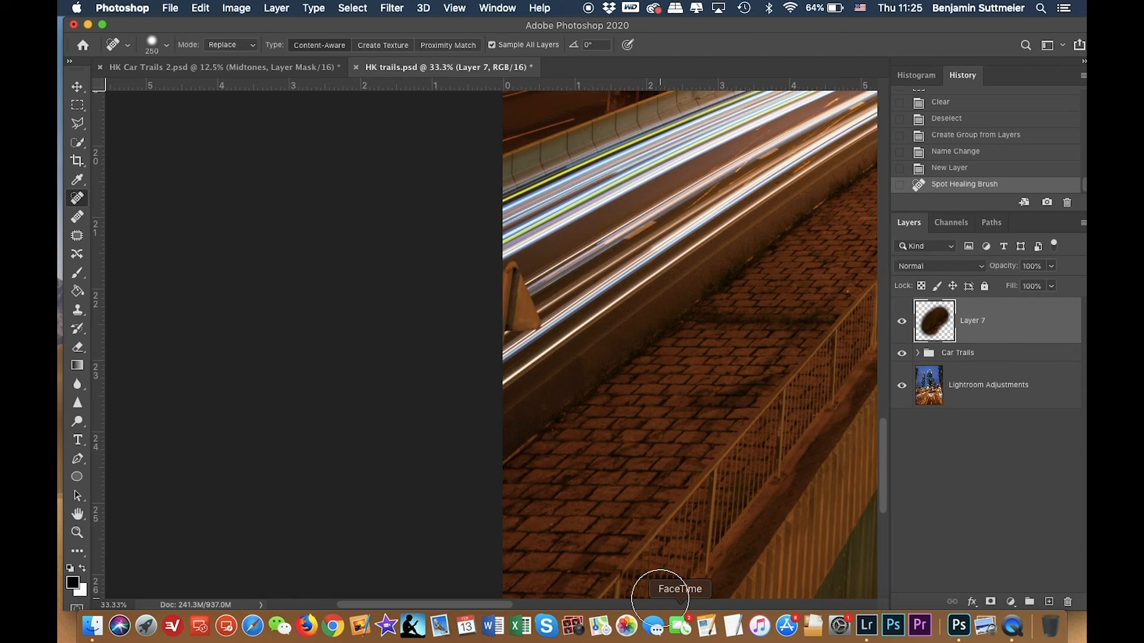
{"action": "key", "text": "super+z"}
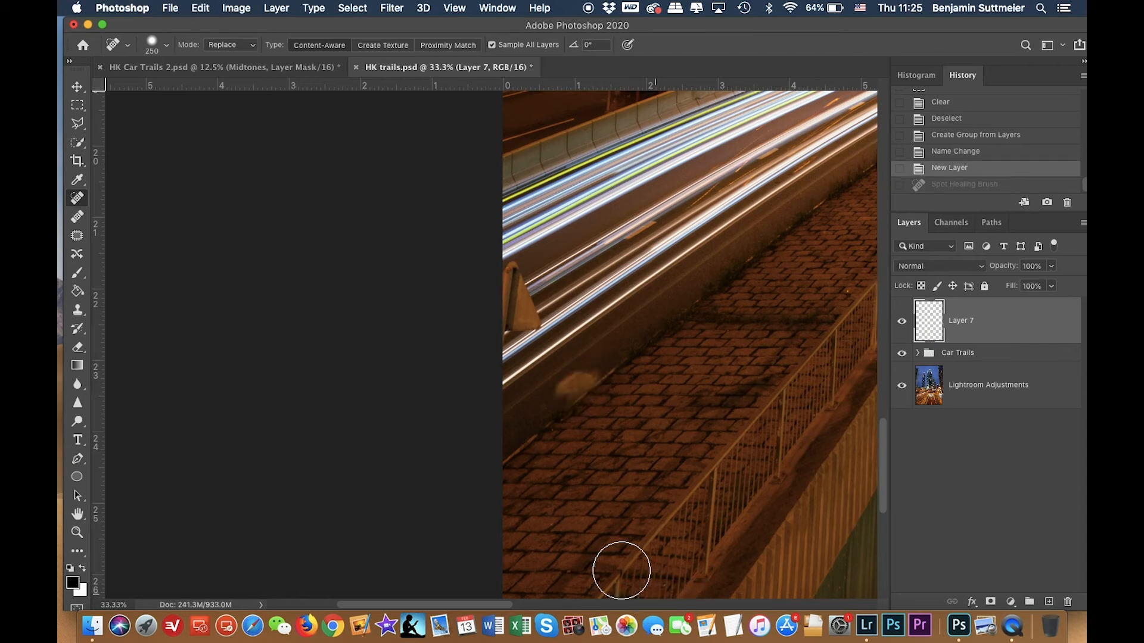
Try clone-stamping over the pavement smudge with a 300 px Clone Stamp brush, and undo the stroke.
{"action": "key", "text": "s"}
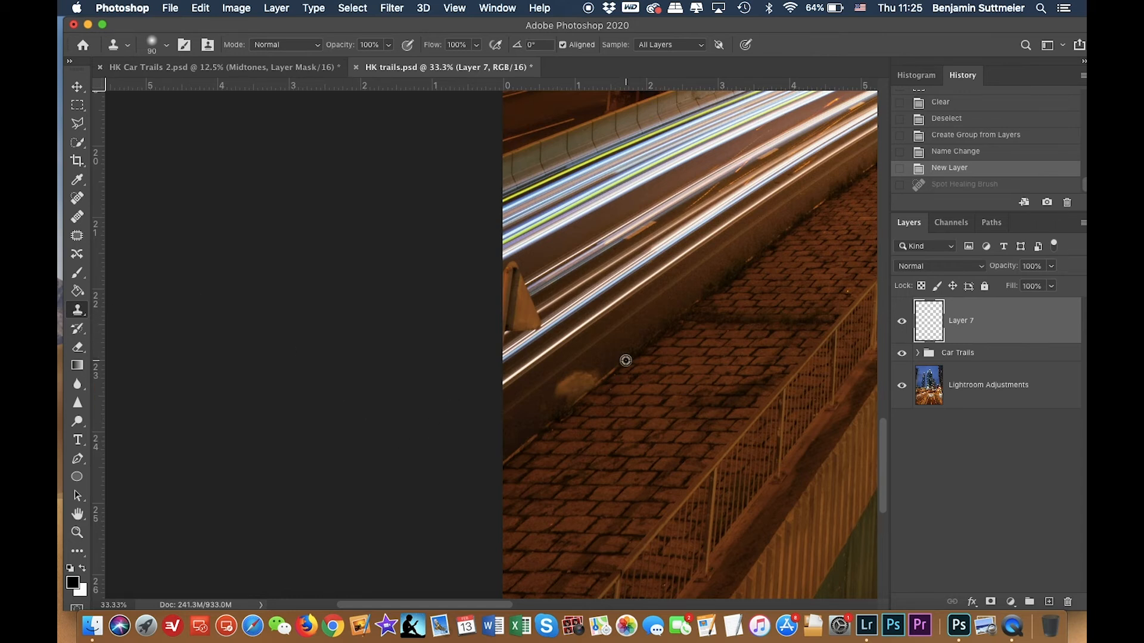
{"action": "scroll", "coordinate": [683, 330], "scroll_direction": "right", "scroll_amount": 5}
{"action": "key", "text": "super+minus"}
{"action": "key", "text": "super+minus"}
{"action": "key", "text": "super+minus"}
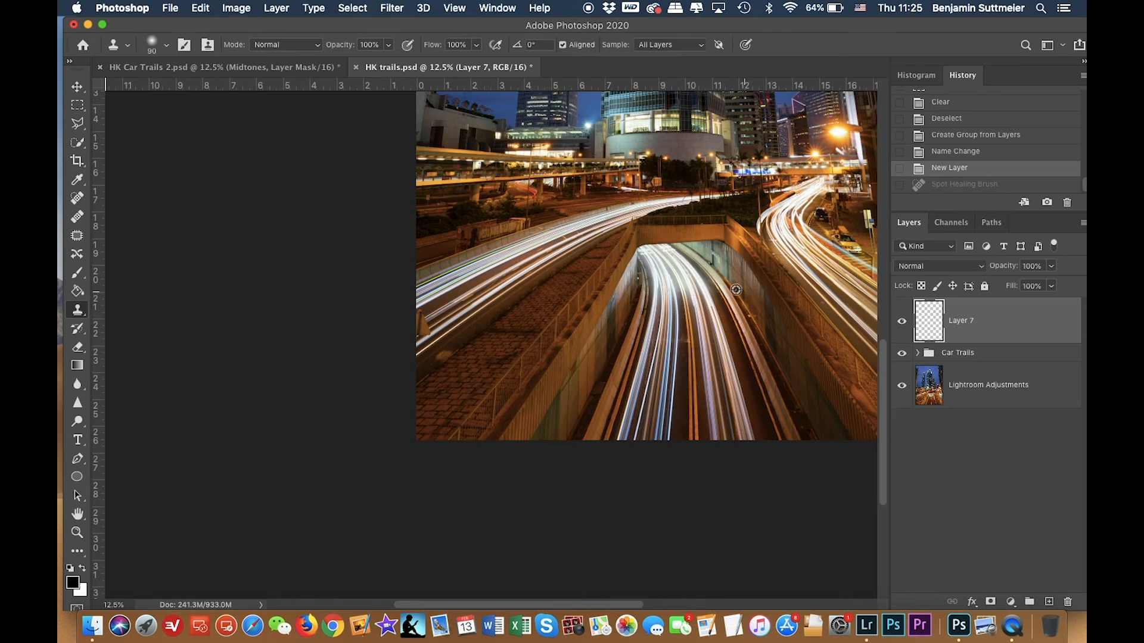
{"action": "scroll", "coordinate": [715, 245], "scroll_direction": "up", "scroll_amount": 6}
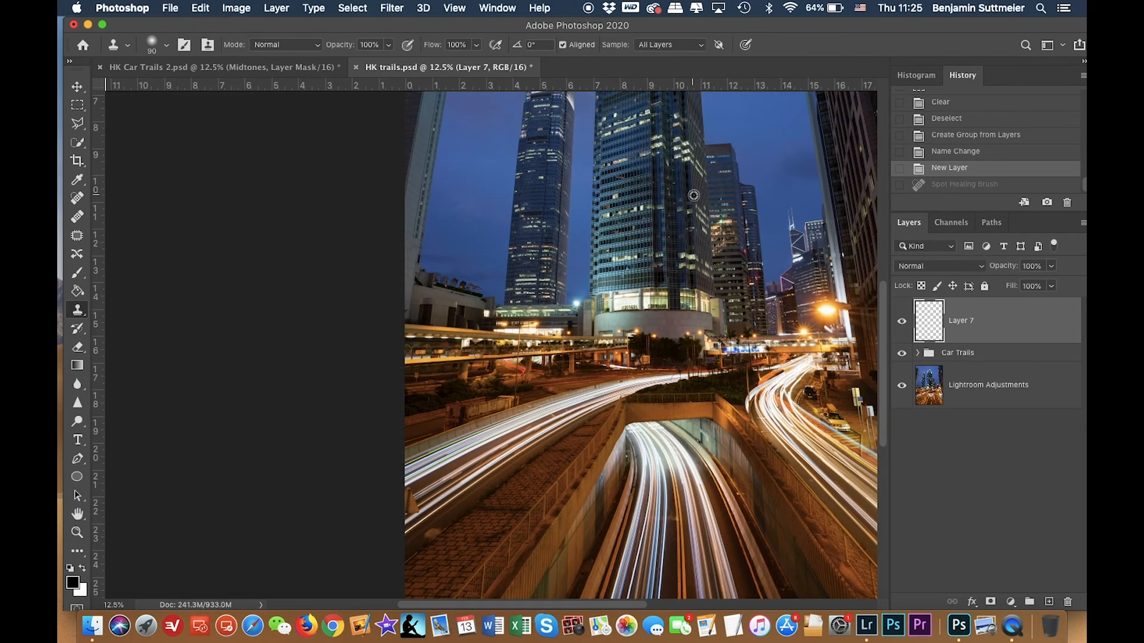
{"action": "scroll", "coordinate": [539, 337], "scroll_direction": "down", "scroll_amount": 8}
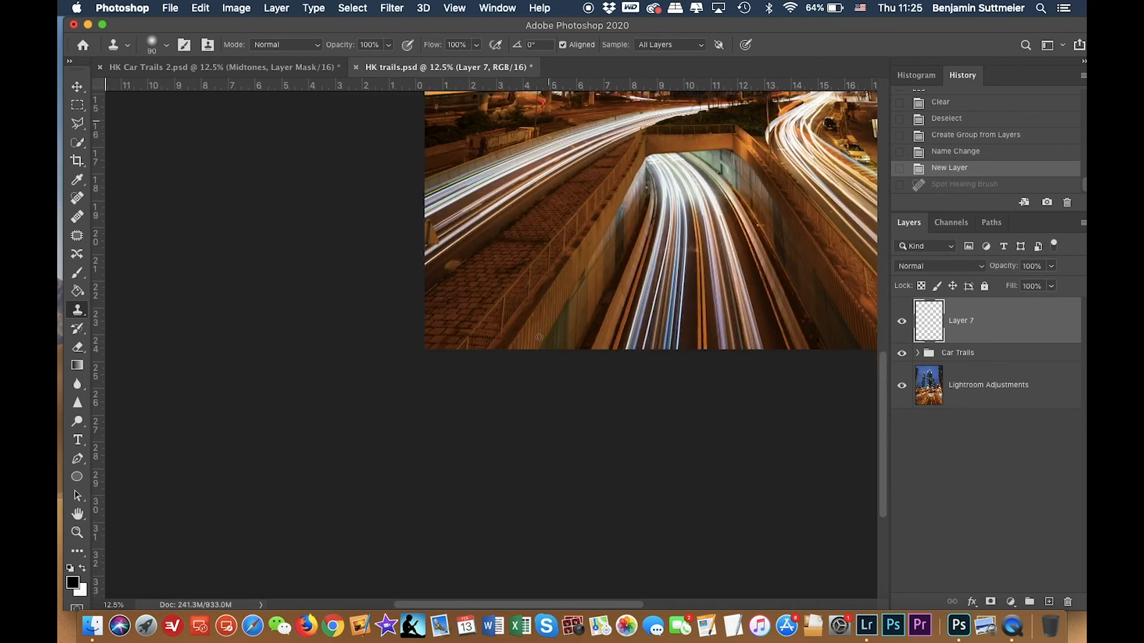
{"action": "scroll", "coordinate": [539, 338], "scroll_direction": "up", "scroll_amount": 4}
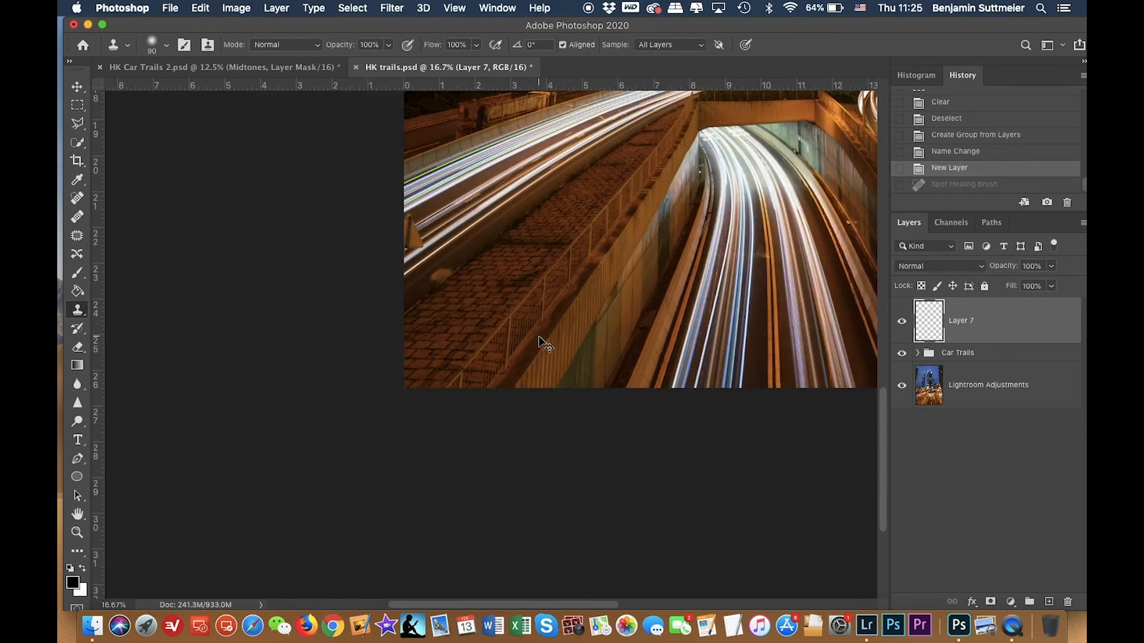
{"action": "key", "text": "bracketright"}
{"action": "key", "text": "bracketright"}
{"action": "key", "text": "bracketright"}
{"action": "key", "text": "bracketright"}
{"action": "key", "text": "bracketright"}
{"action": "key", "text": "bracketright"}
{"action": "key", "text": "bracketright"}
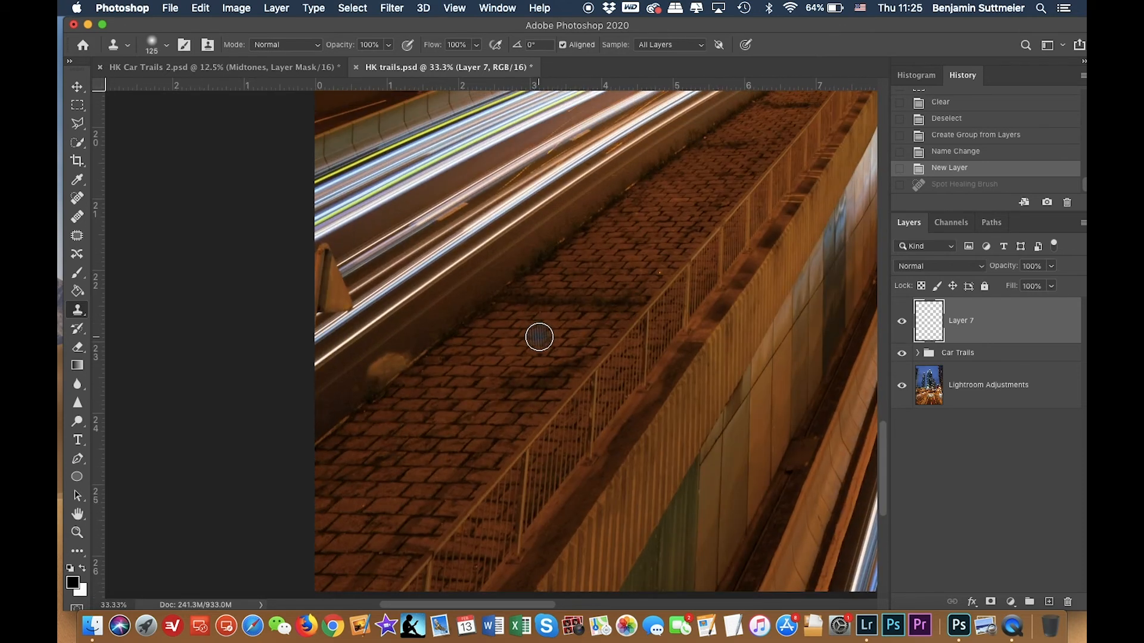
{"action": "mouse_move", "coordinate": [539, 337]}
{"action": "left_mouse_down"}
{"action": "mouse_move", "coordinate": [596, 316]}
{"action": "mouse_move", "coordinate": [491, 386]}
{"action": "mouse_move", "coordinate": [535, 431]}
{"action": "mouse_move", "coordinate": [610, 372]}
{"action": "mouse_move", "coordinate": [628, 307]}
{"action": "mouse_move", "coordinate": [645, 363]}
{"action": "mouse_move", "coordinate": [562, 535]}
{"action": "mouse_move", "coordinate": [633, 493]}
{"action": "left_mouse_up"}
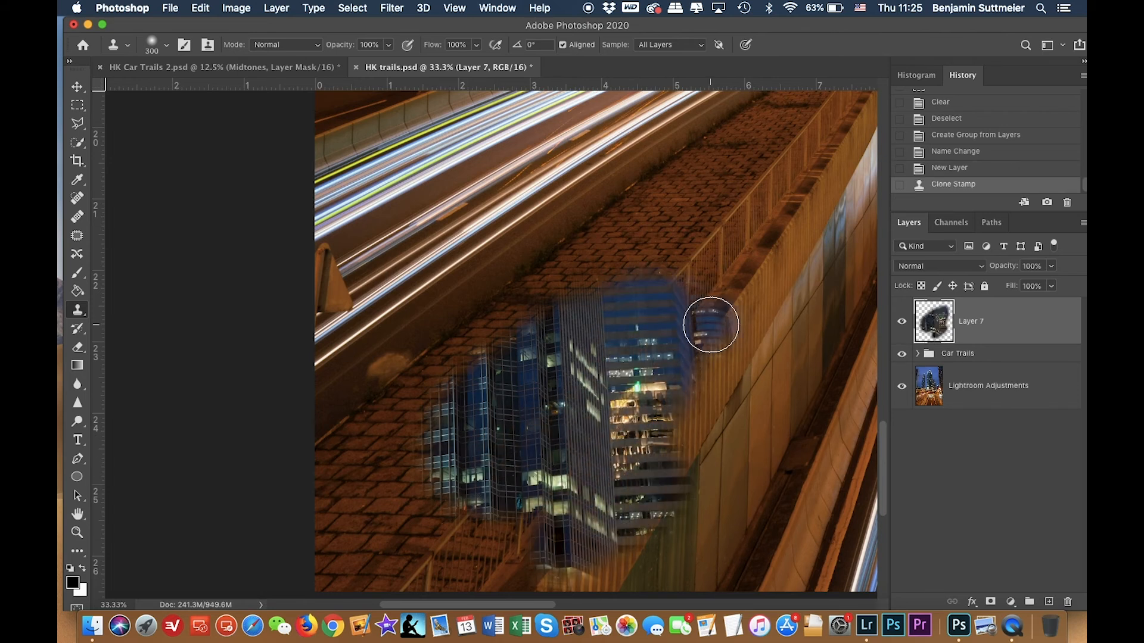
{"action": "key", "text": "super+z"}
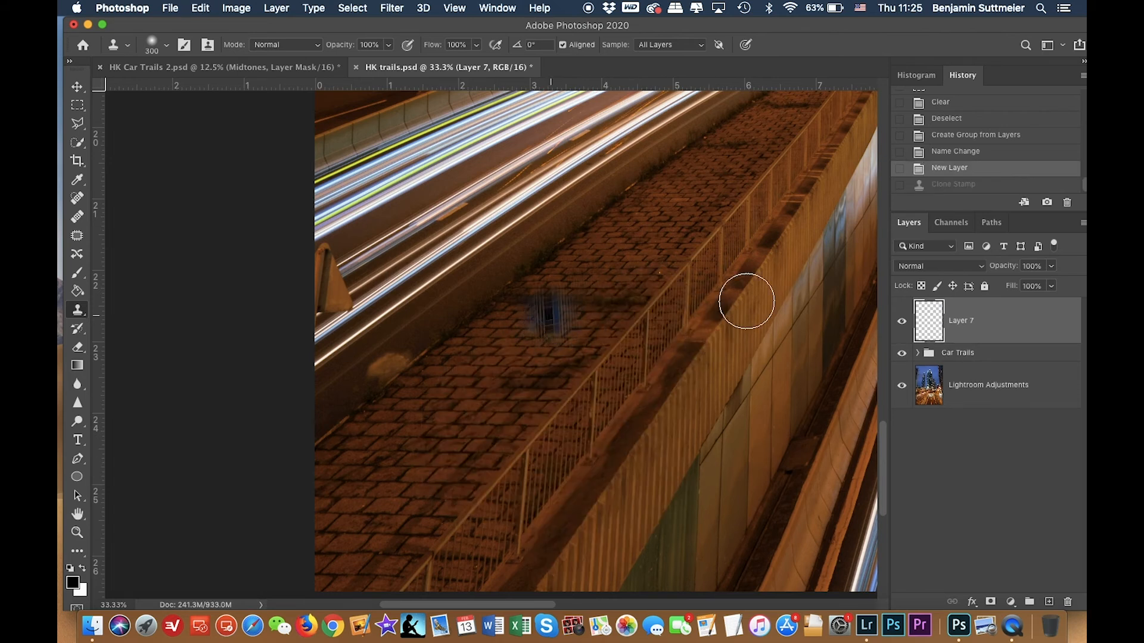
Clone over the dark pavement smudge on the new layer with a 200 px brush, sampling nearby bricks.
{"action": "key", "text": "bracketleft"}
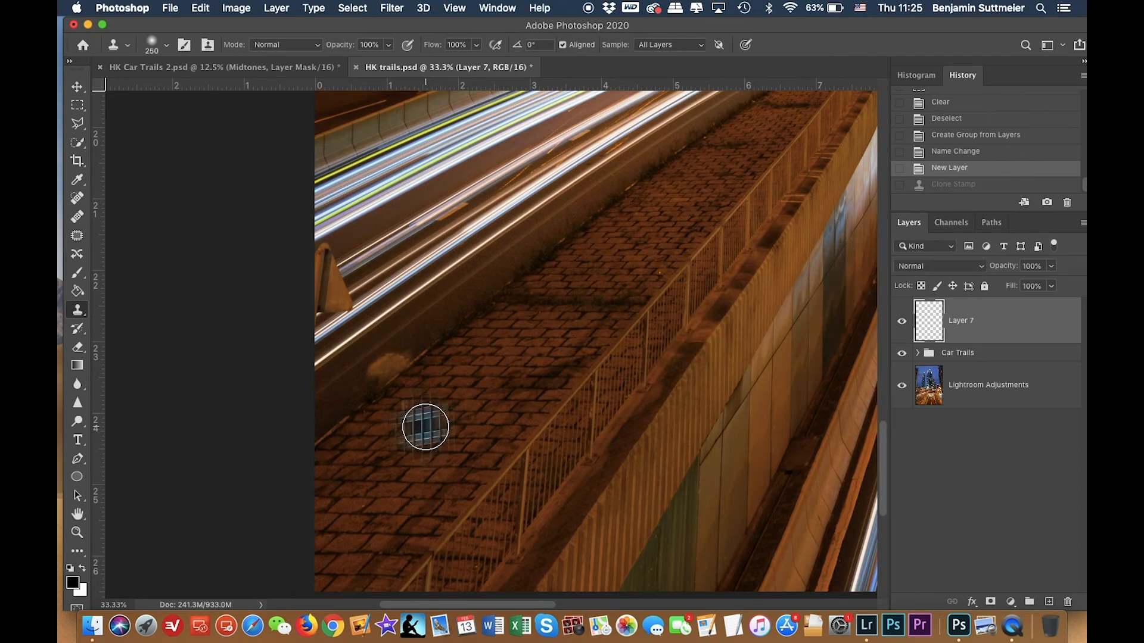
{"action": "key", "text": "bracketleft"}
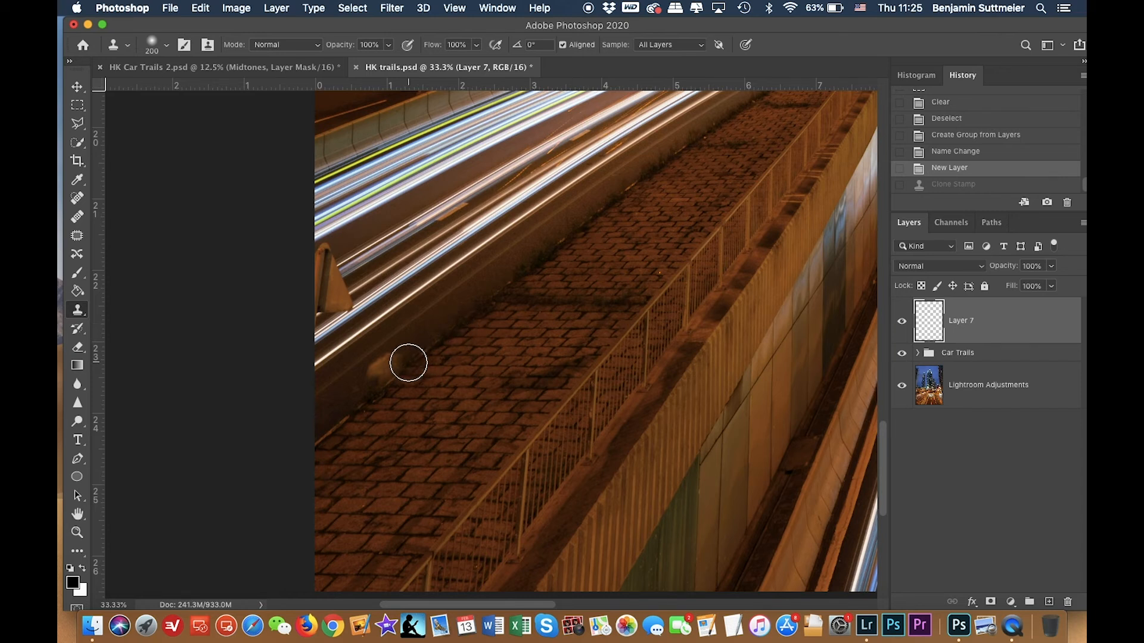
{"action": "mouse_move", "coordinate": [409, 365]}
{"action": "left_mouse_down"}
{"action": "mouse_move", "coordinate": [376, 379]}
{"action": "mouse_move", "coordinate": [378, 368]}
{"action": "left_mouse_up"}
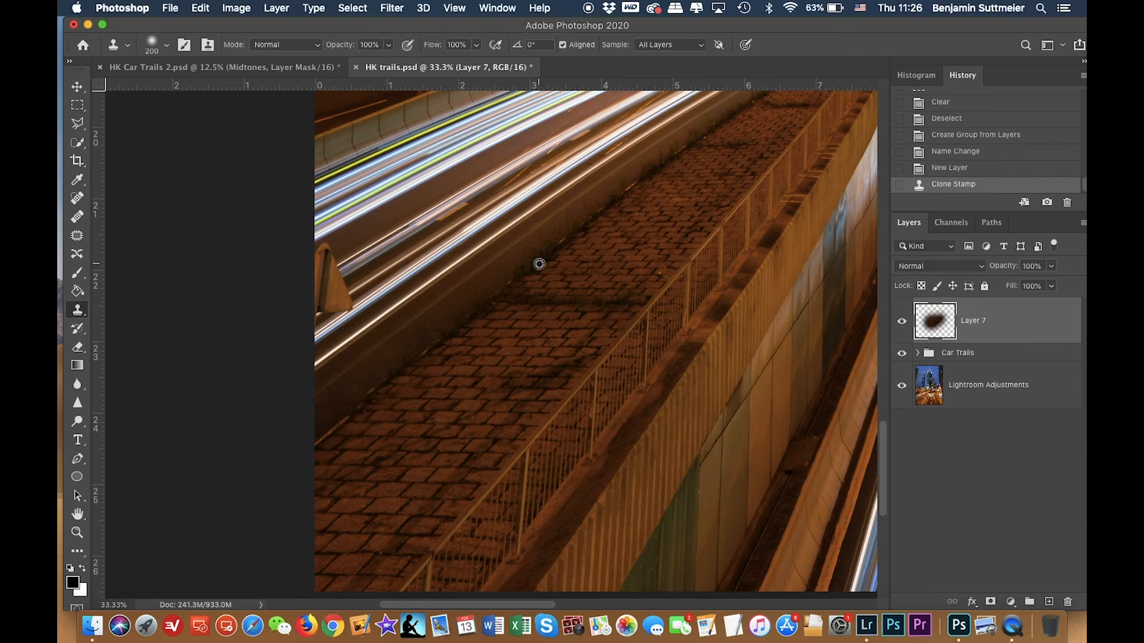
{"action": "left_click", "coordinate": [464, 322], "text": "alt"}
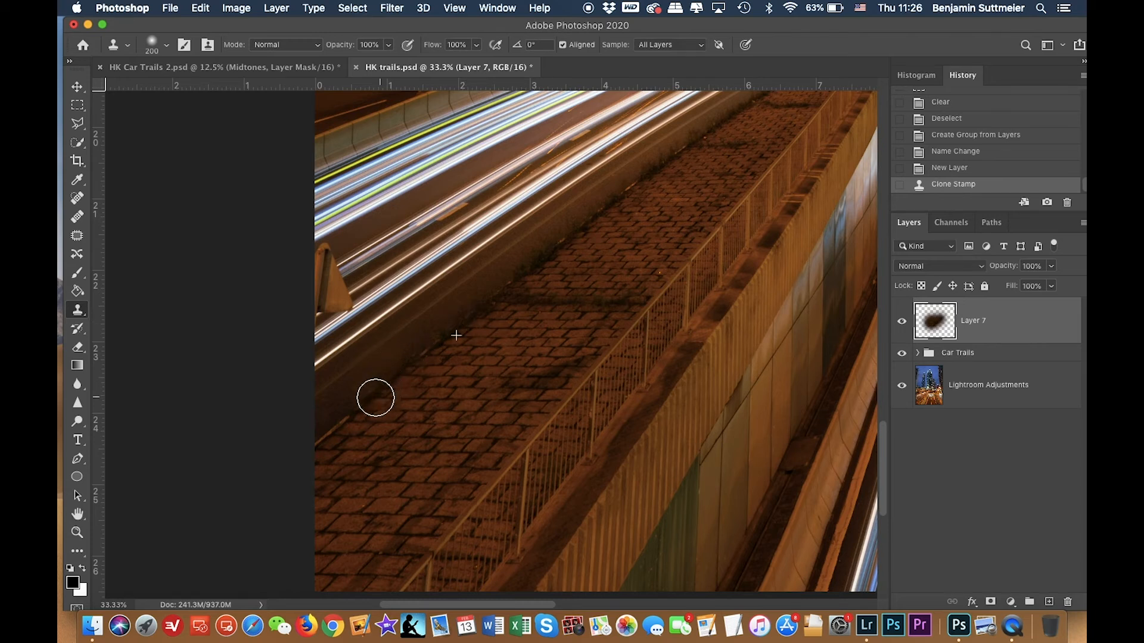
{"action": "left_click", "coordinate": [385, 377]}
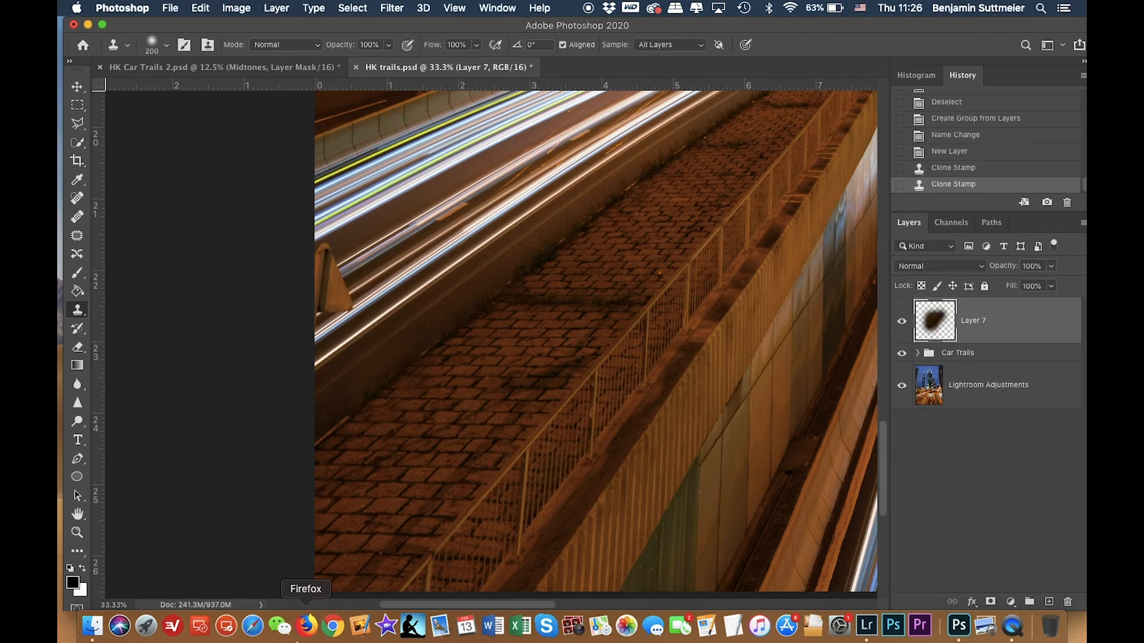
Stamp all visible layers into a new merged layer on top and toggle its visibility to compare.
{"action": "scroll", "coordinate": [430, 375], "scroll_direction": "up", "scroll_amount": 3}
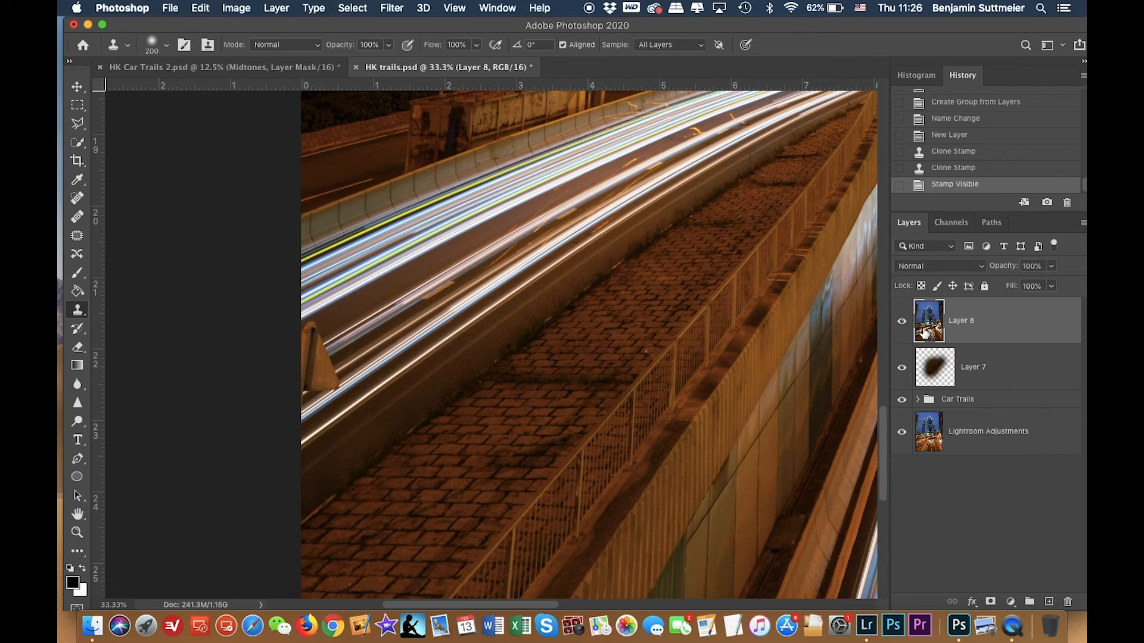
{"action": "left_click", "coordinate": [903, 324]}
{"action": "left_click", "coordinate": [903, 322]}
{"action": "scroll", "coordinate": [792, 358], "scroll_direction": "left", "scroll_amount": 3}
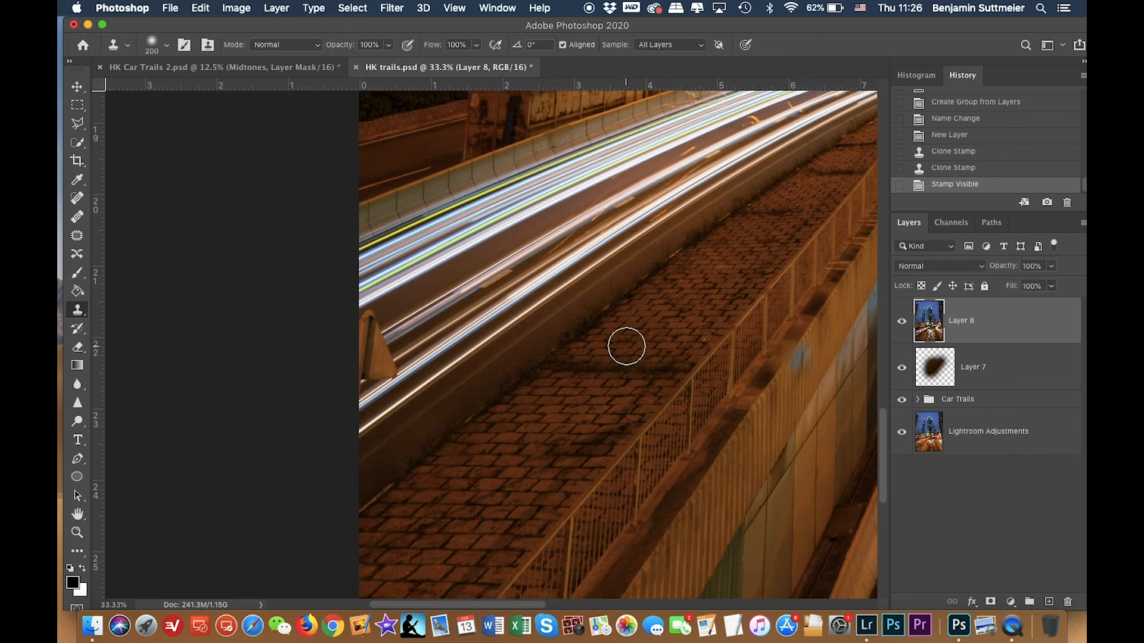
Outline a polygonal selection around the road strip beside the sign at the image's left edge with the Polygonal Lasso.
{"action": "scroll", "coordinate": [627, 345], "scroll_direction": "left", "scroll_amount": 4}
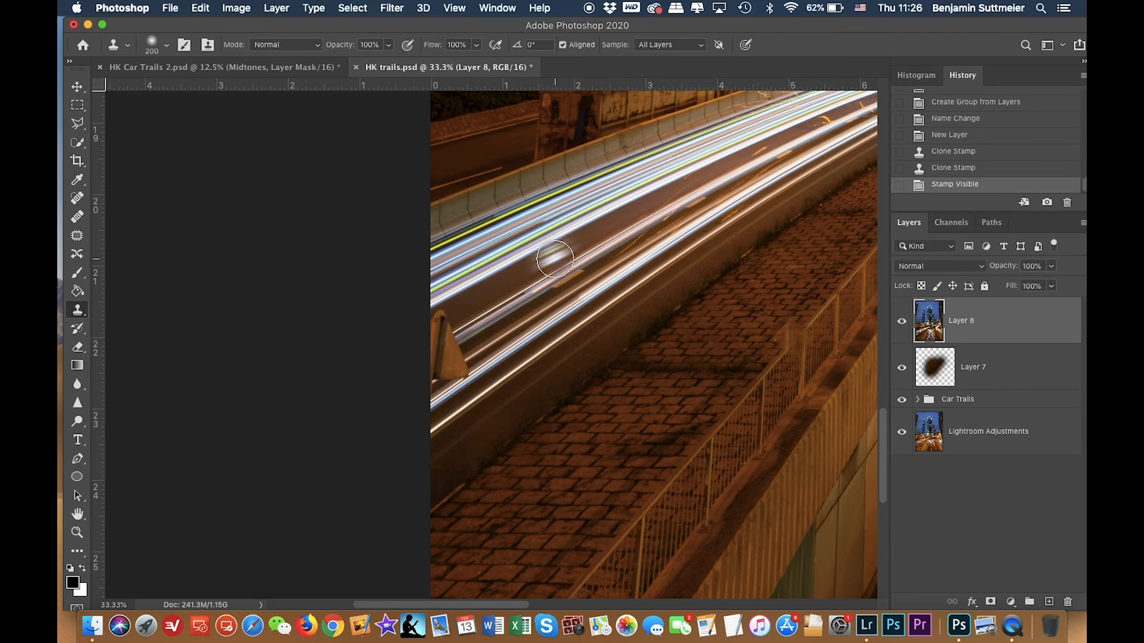
{"action": "left_click", "coordinate": [78, 123]}
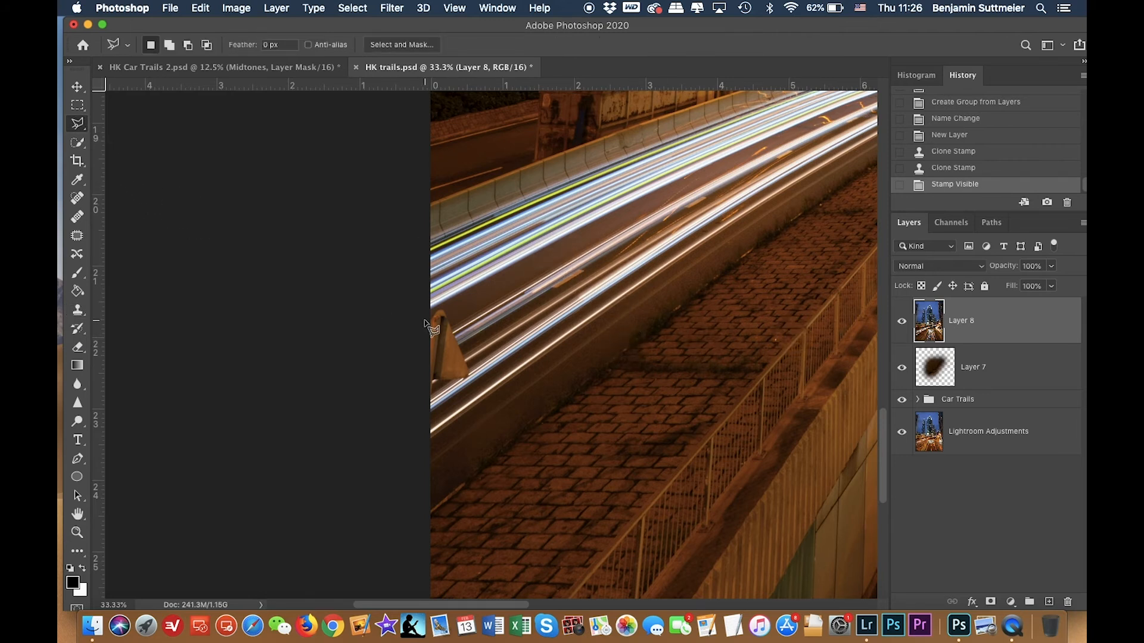
{"action": "key", "text": "super+plus"}
{"action": "key", "text": "super+plus"}
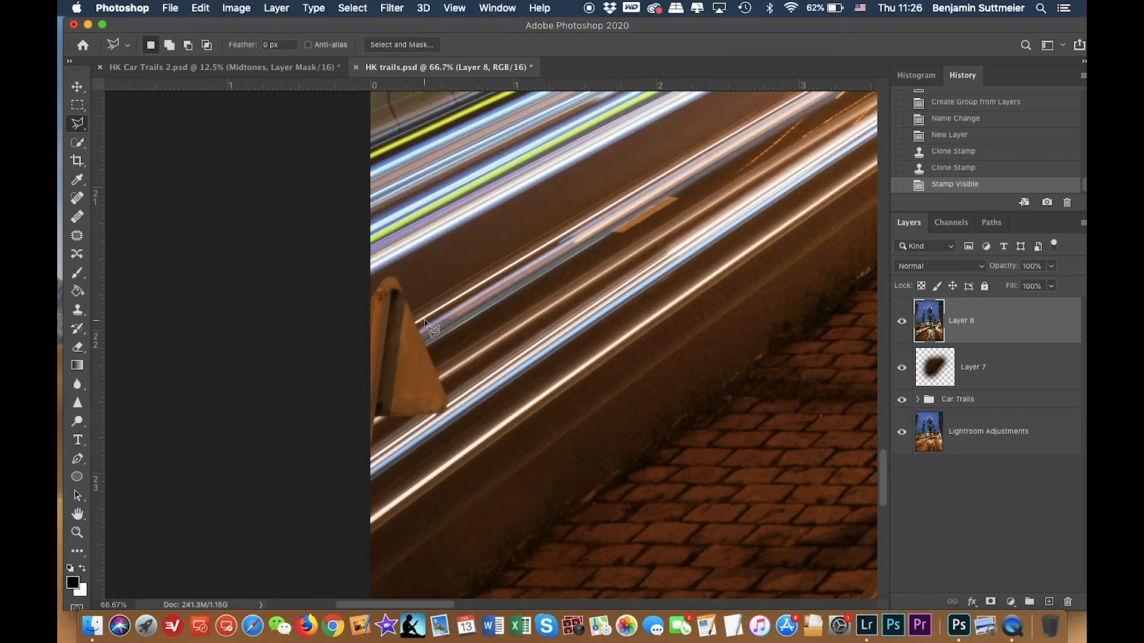
{"action": "scroll", "coordinate": [424, 319], "scroll_direction": "left", "scroll_amount": 3}
{"action": "left_click", "coordinate": [441, 288]}
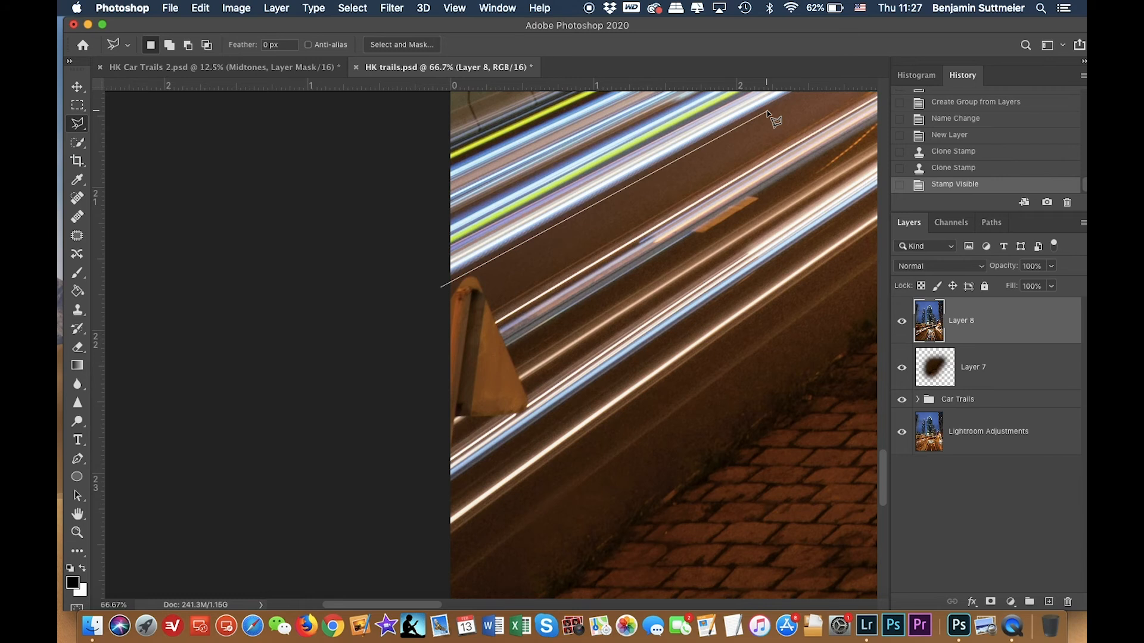
{"action": "scroll", "coordinate": [767, 112], "scroll_direction": "up", "scroll_amount": 3}
{"action": "scroll", "coordinate": [767, 112], "scroll_direction": "right", "scroll_amount": 3}
{"action": "left_click", "coordinate": [672, 207]}
{"action": "left_click", "coordinate": [774, 187]}
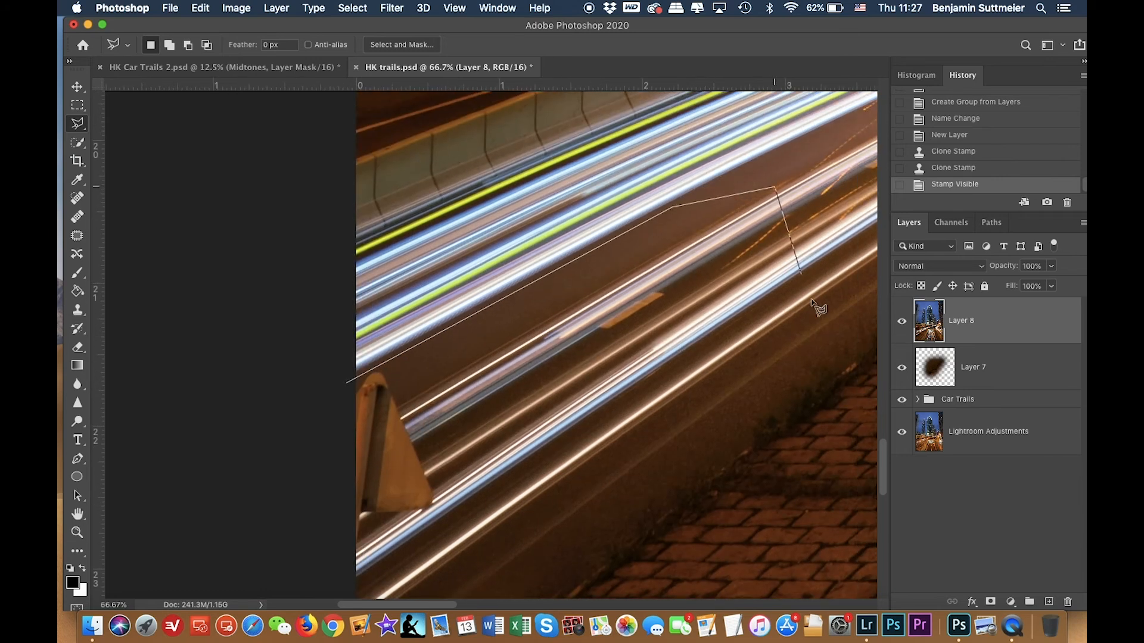
{"action": "left_click", "coordinate": [828, 356]}
{"action": "scroll", "coordinate": [830, 359], "scroll_direction": "down", "scroll_amount": 5}
{"action": "scroll", "coordinate": [831, 359], "scroll_direction": "left", "scroll_amount": 1}
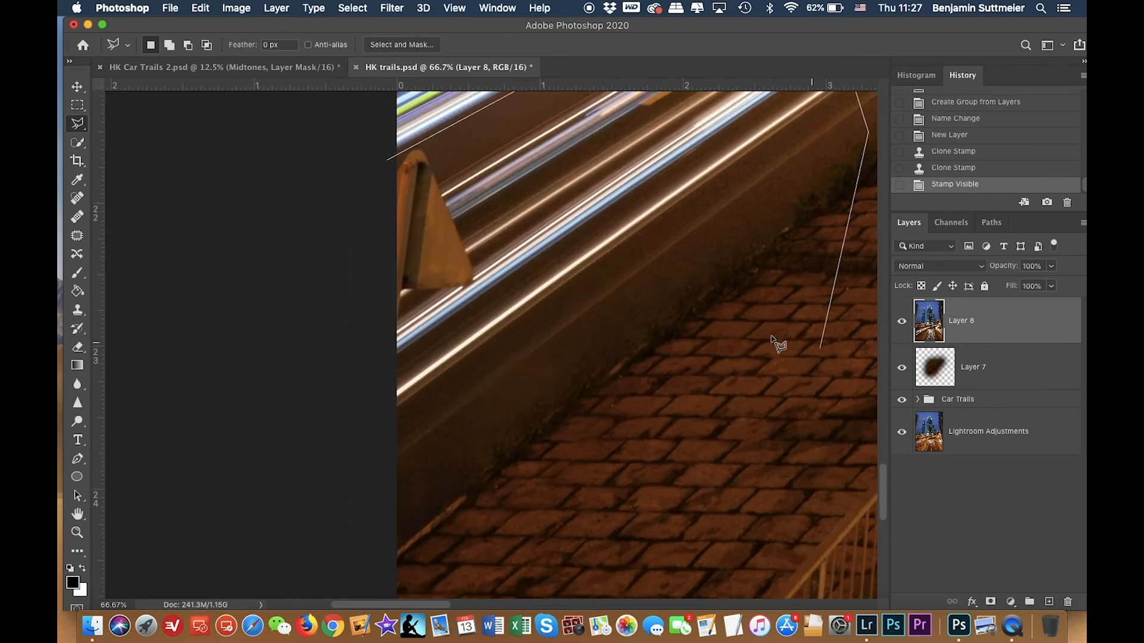
{"action": "left_click", "coordinate": [595, 339]}
{"action": "key", "text": "BackSpace"}
{"action": "left_click", "coordinate": [376, 512]}
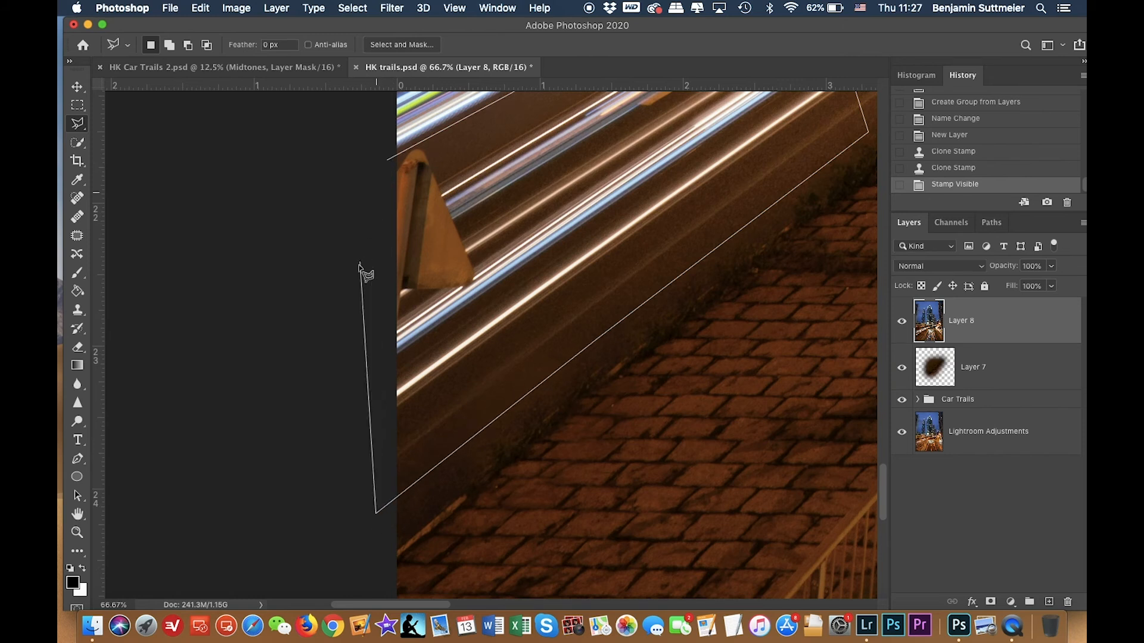
{"action": "left_click", "coordinate": [389, 156]}
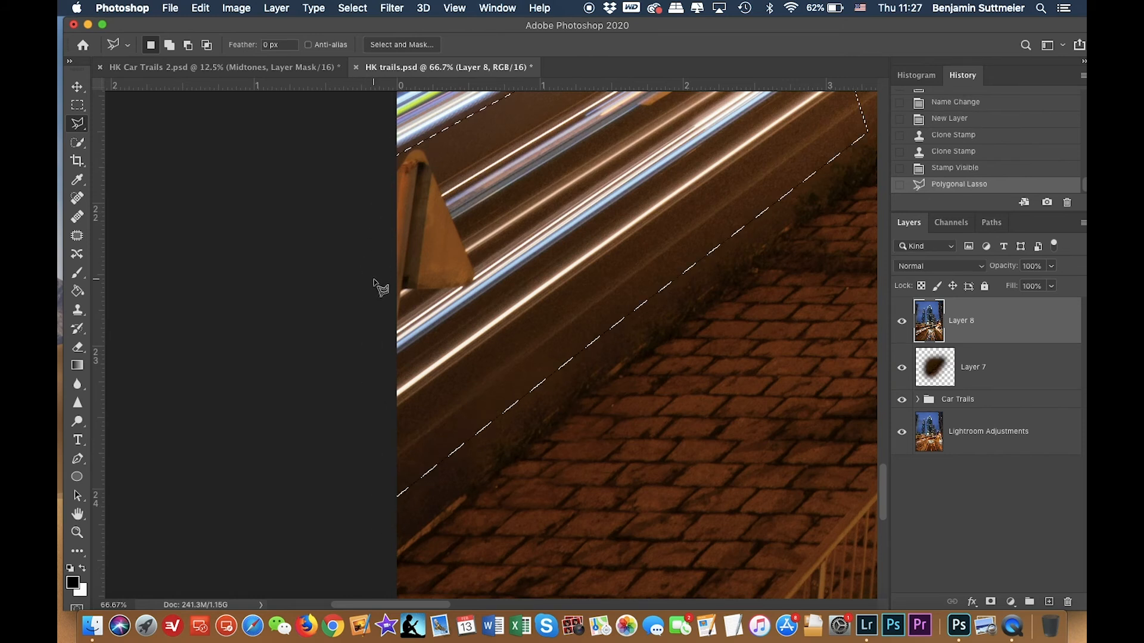
{"action": "scroll", "coordinate": [378, 421], "scroll_direction": "up", "scroll_amount": 5}
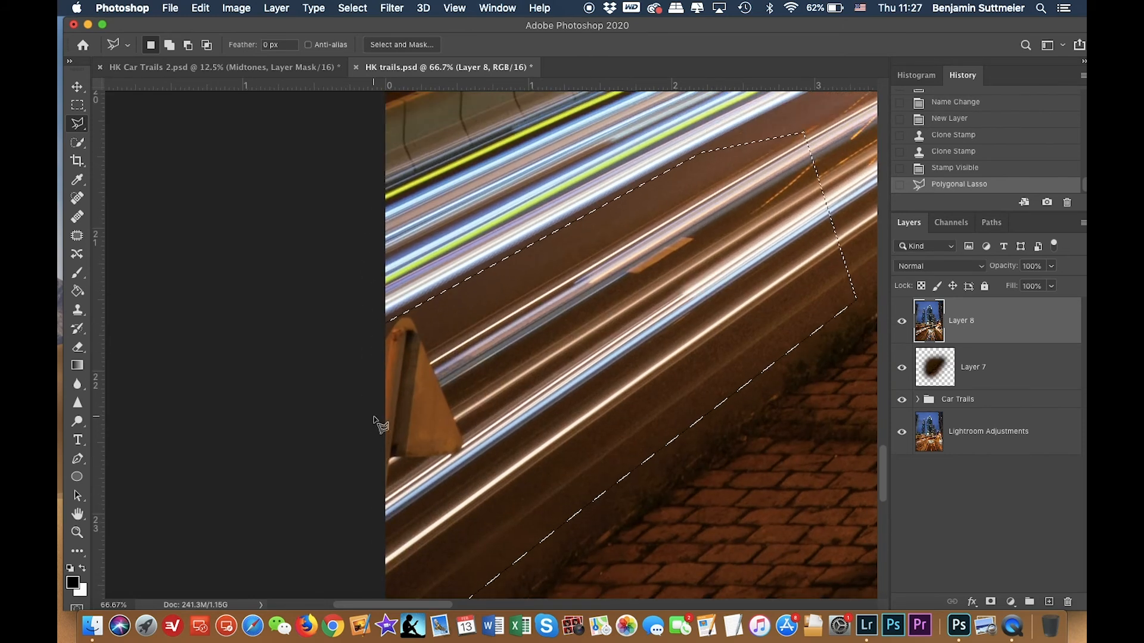
Copy the selection to a new layer and warp its left edge outward so the road covers the roadside sign.
{"action": "key", "text": "super+j"}
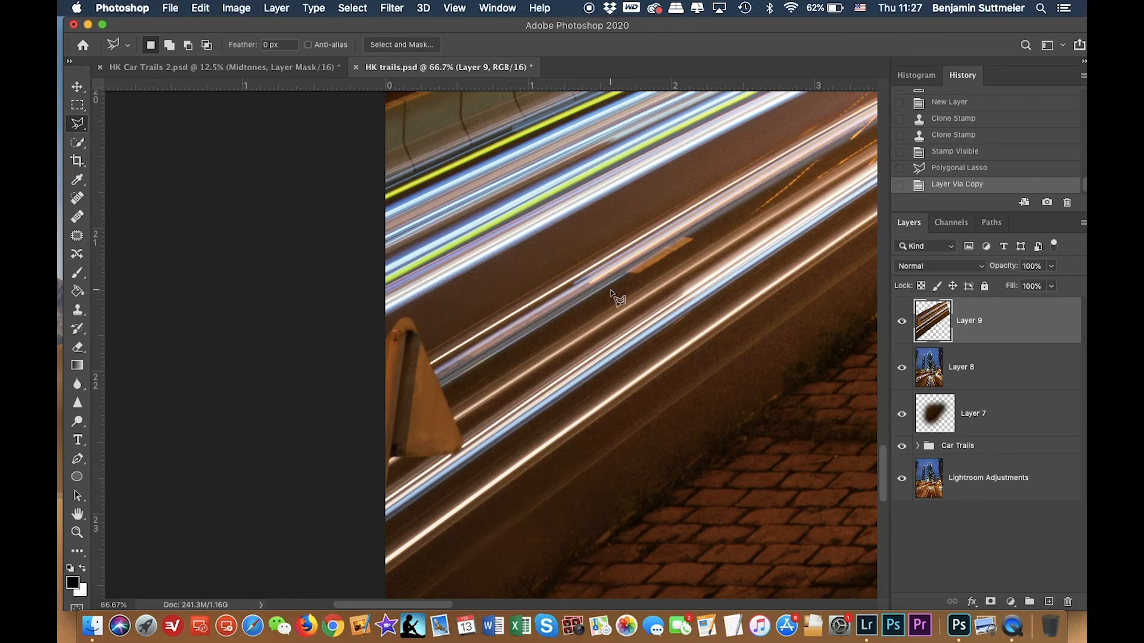
{"action": "key", "text": "super+t"}
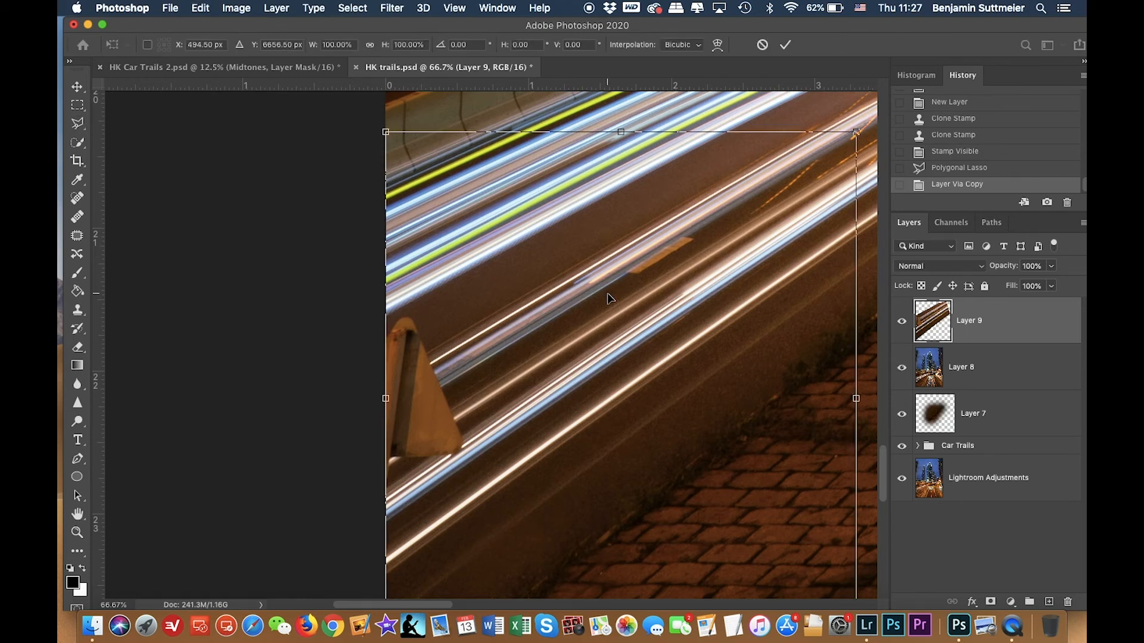
{"action": "scroll", "coordinate": [591, 301], "scroll_direction": "down", "scroll_amount": 3}
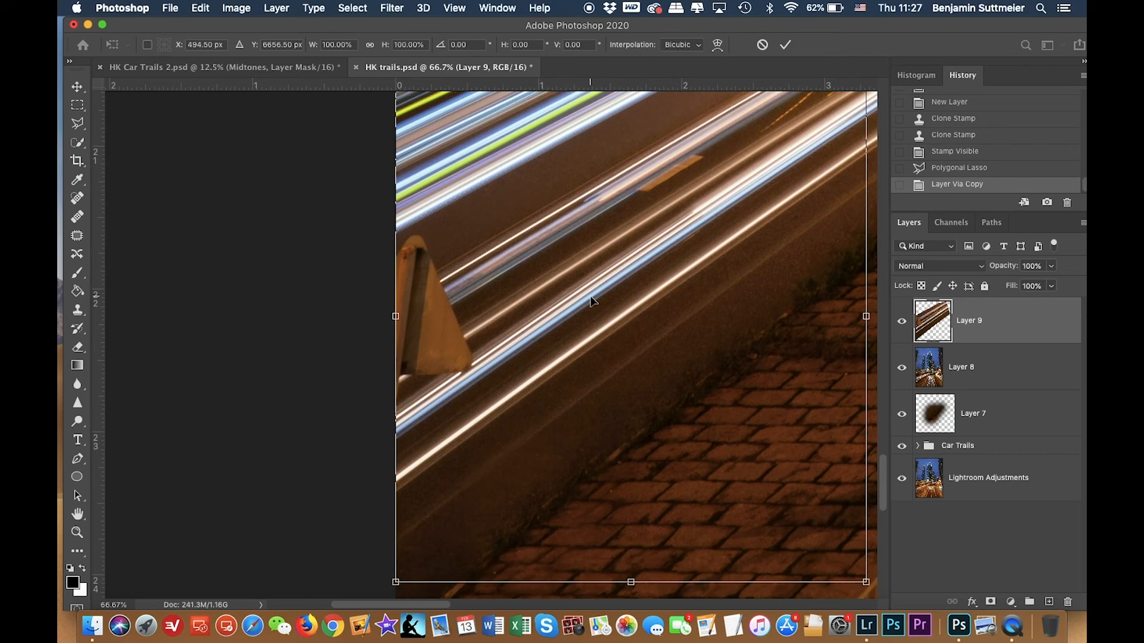
{"action": "key", "text": "super+minus"}
{"action": "key", "text": "super+minus"}
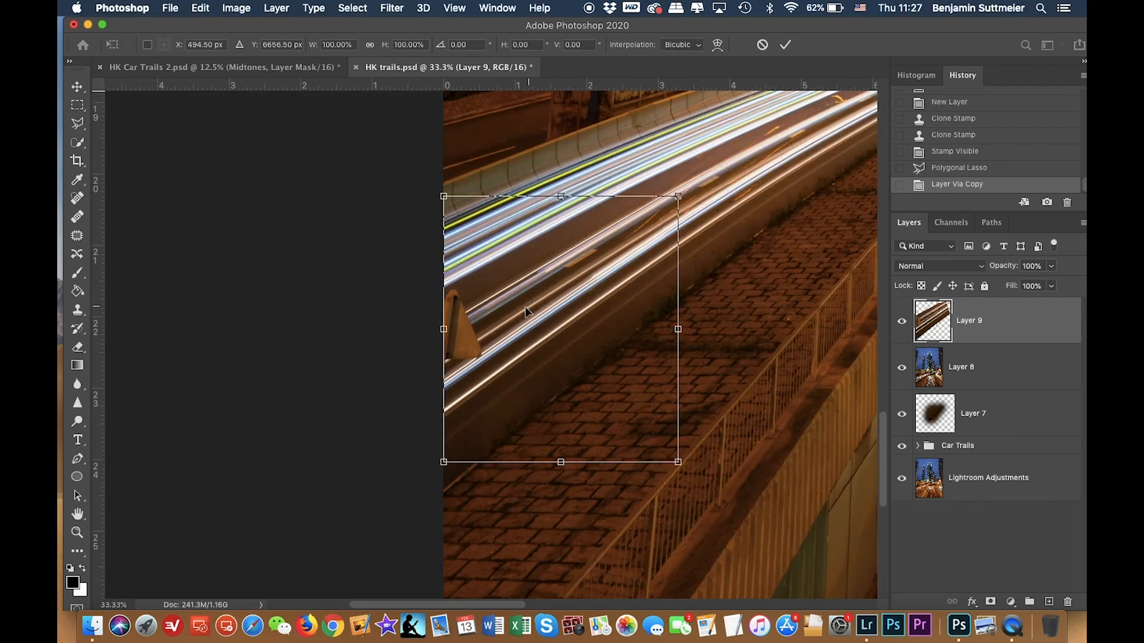
{"action": "right_click", "coordinate": [524, 309]}
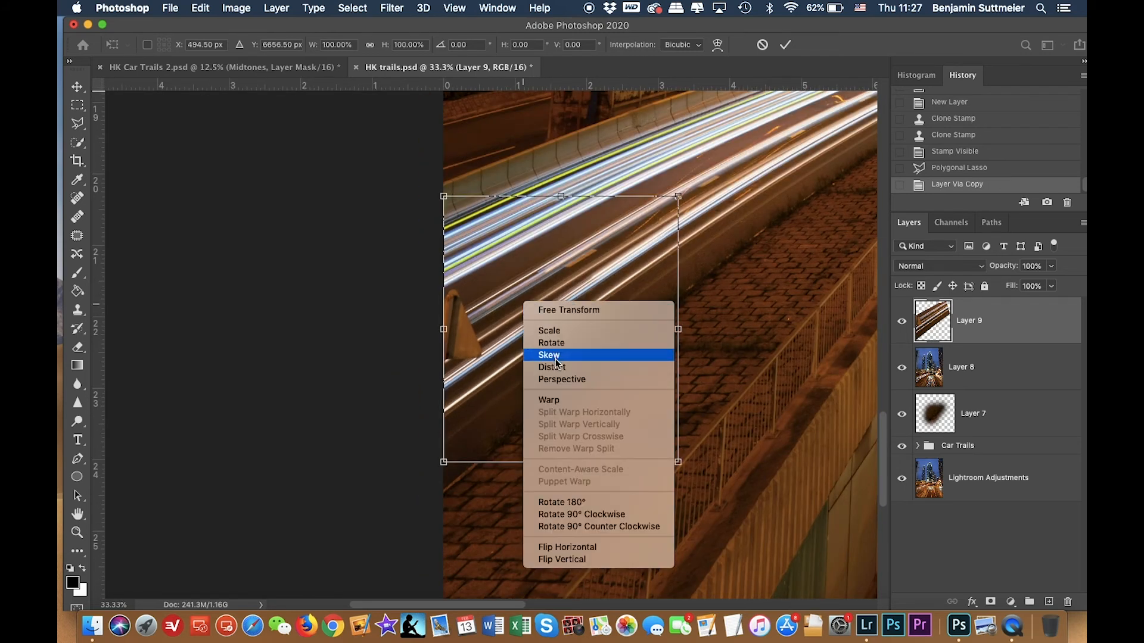
{"action": "left_click", "coordinate": [550, 400]}
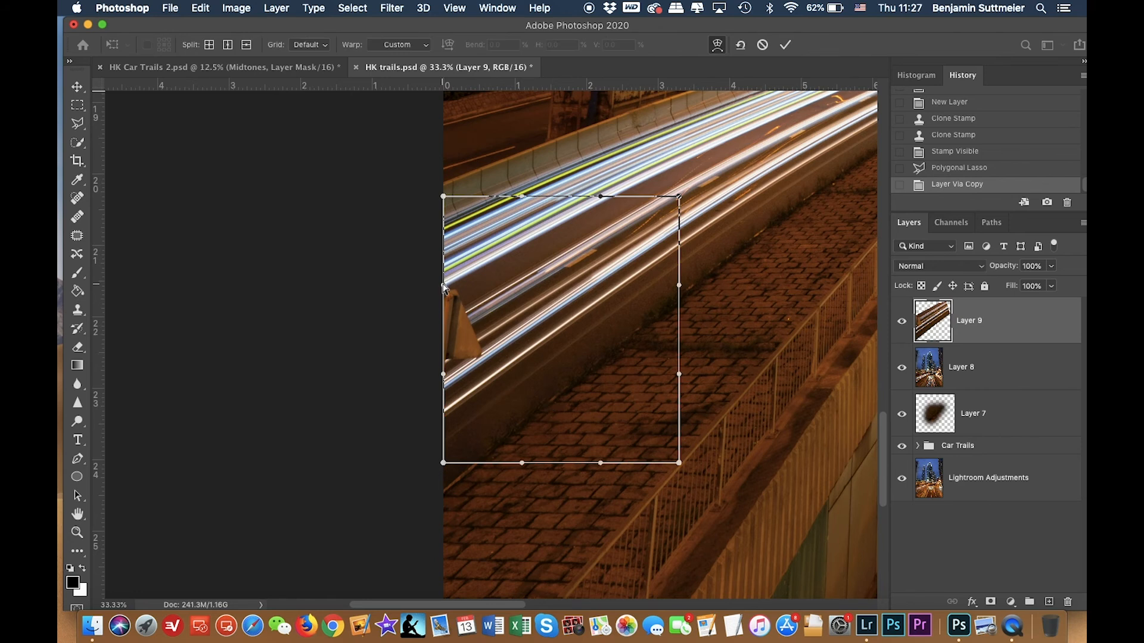
{"action": "left_click_drag", "start_coordinate": [443, 287], "coordinate": [375, 325]}
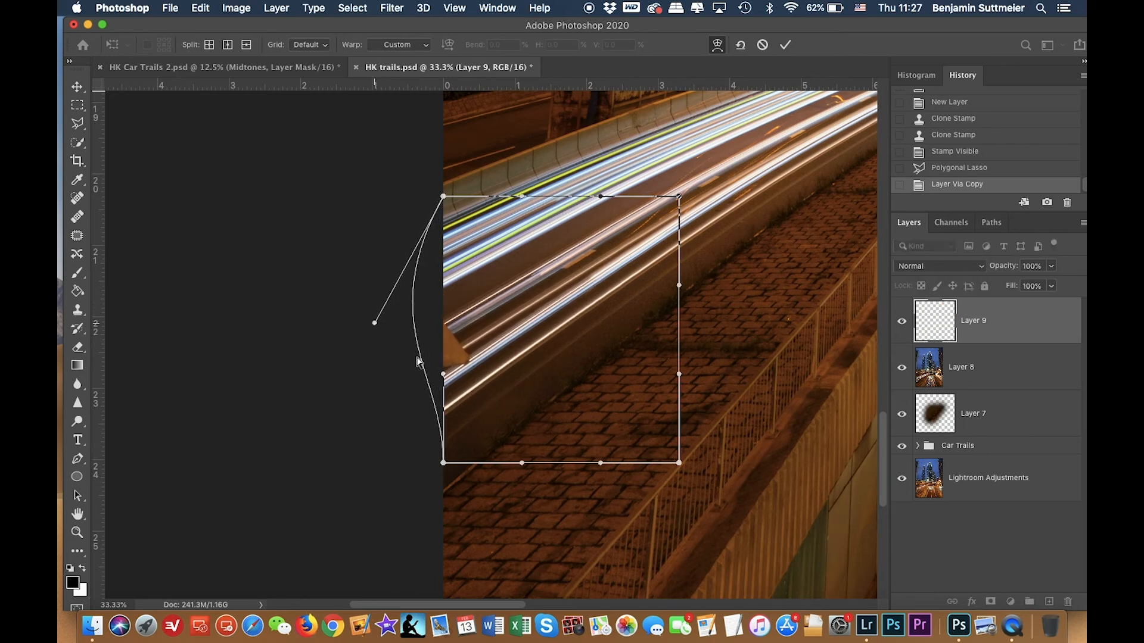
{"action": "left_click_drag", "start_coordinate": [444, 376], "coordinate": [332, 444]}
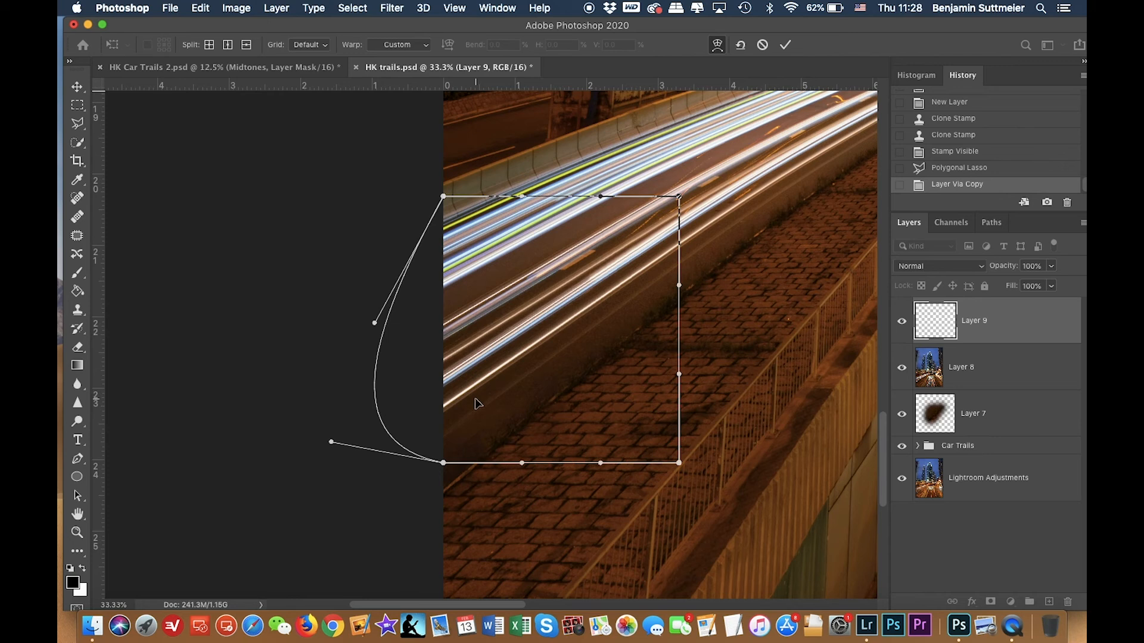
{"action": "key", "text": "Return"}
Toggle the warped road layer's visibility to compare the sign removal.
{"action": "key", "text": "l"}
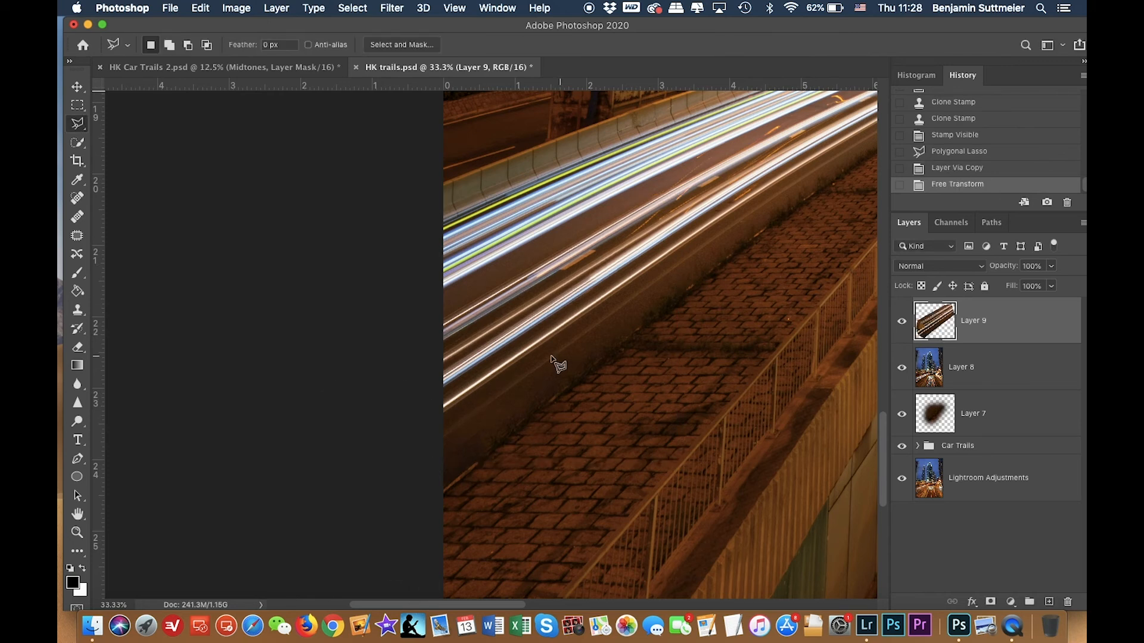
{"action": "left_click", "coordinate": [901, 322]}
{"action": "left_click", "coordinate": [901, 325]}
{"action": "left_click", "coordinate": [901, 325]}
{"action": "left_click", "coordinate": [902, 325]}
{"action": "left_click", "coordinate": [901, 325]}
{"action": "left_click", "coordinate": [901, 324]}
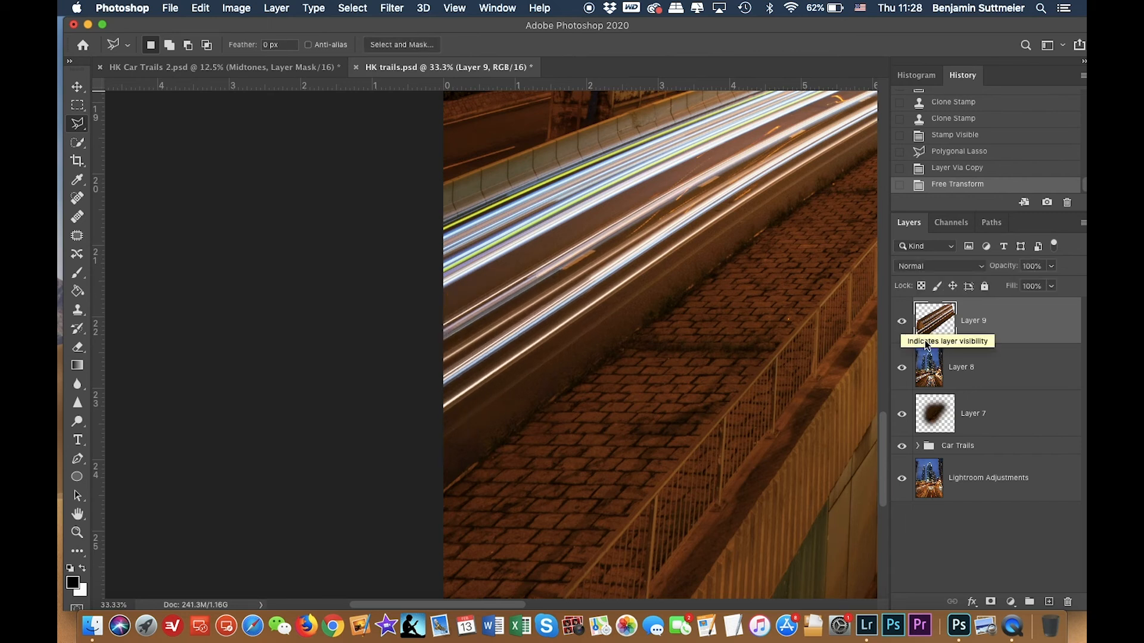
Delete the earlier stamped merged layer below the warped road layer.
{"action": "left_click", "coordinate": [932, 367]}
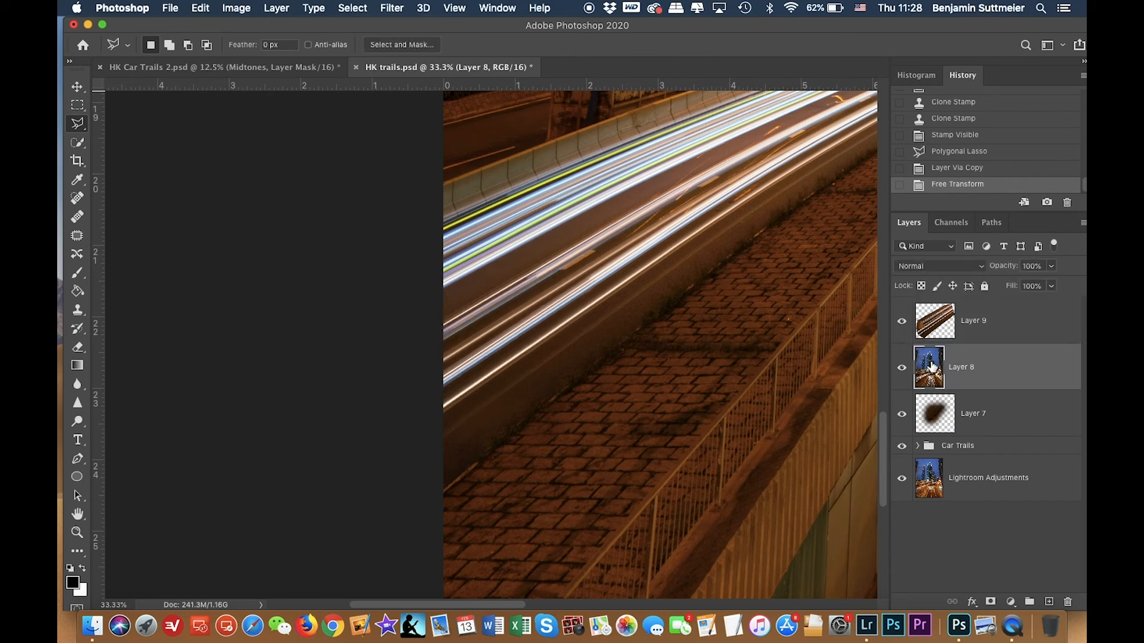
{"action": "key", "text": "BackSpace"}
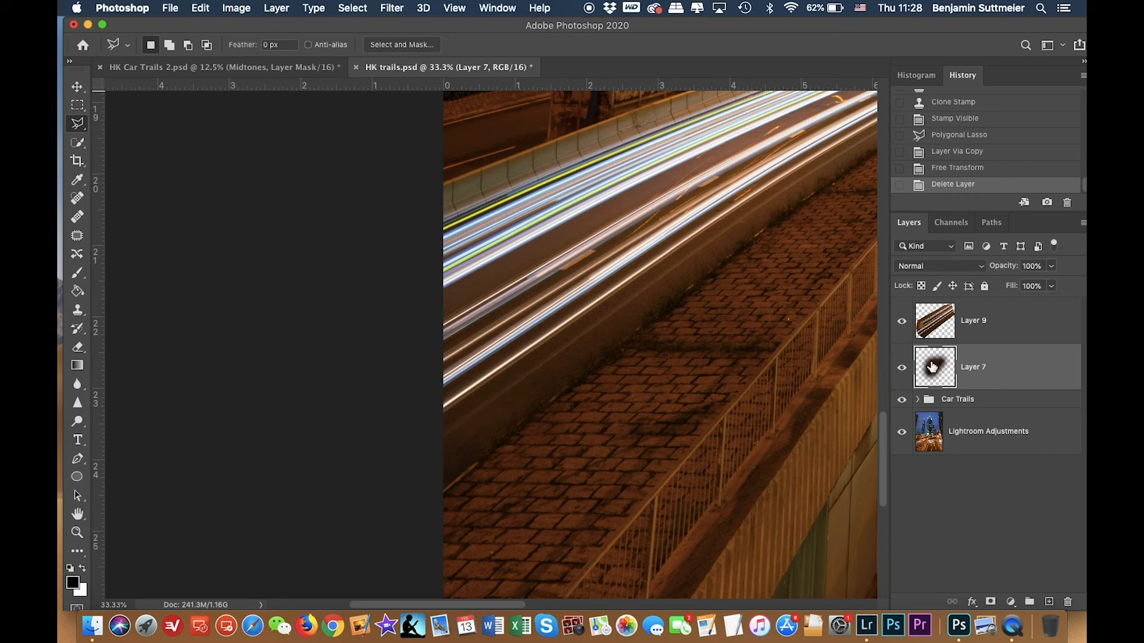
{"action": "left_click", "coordinate": [902, 324]}
{"action": "left_click", "coordinate": [901, 325]}
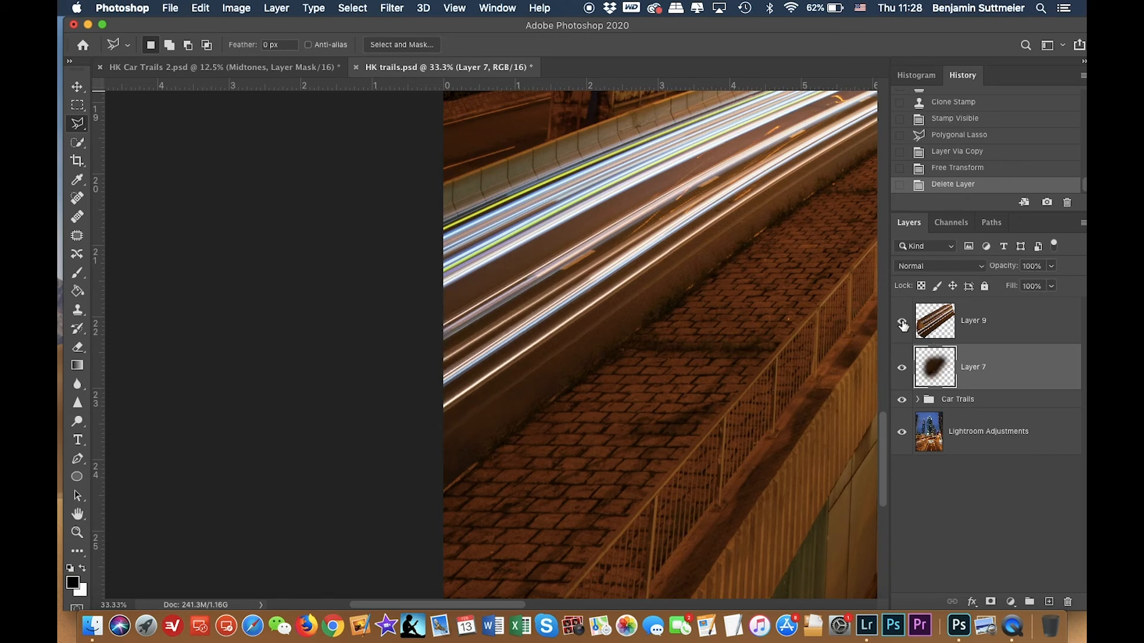
Group the warped road layer and the clone layer into a new group named Object Removal.
{"action": "left_click", "coordinate": [1018, 328]}
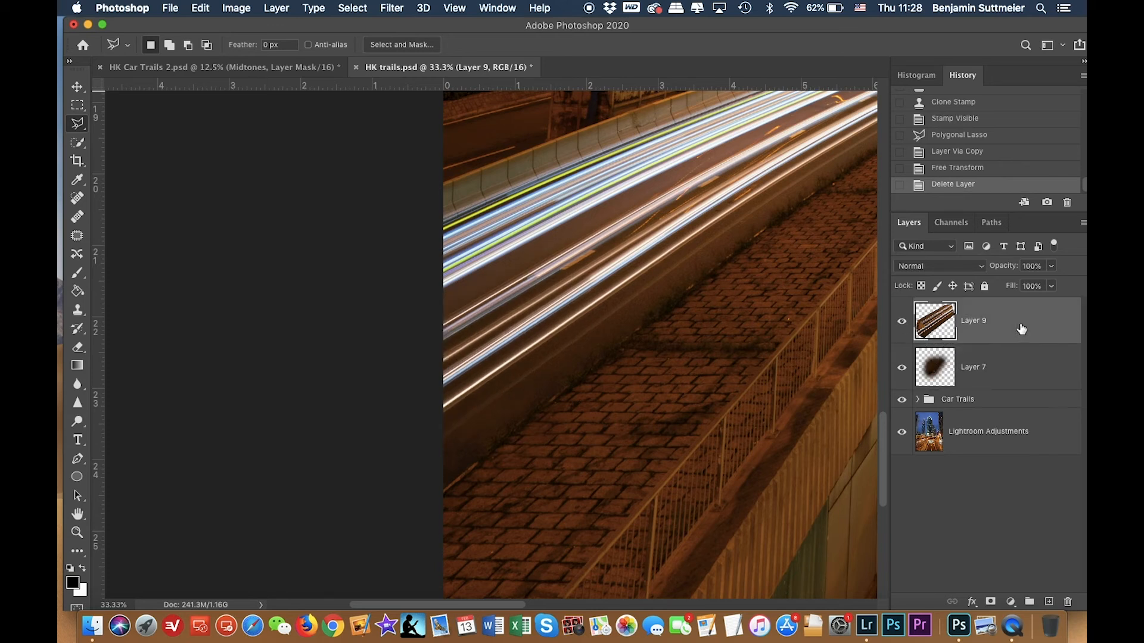
{"action": "left_click", "coordinate": [1011, 369], "text": "shift"}
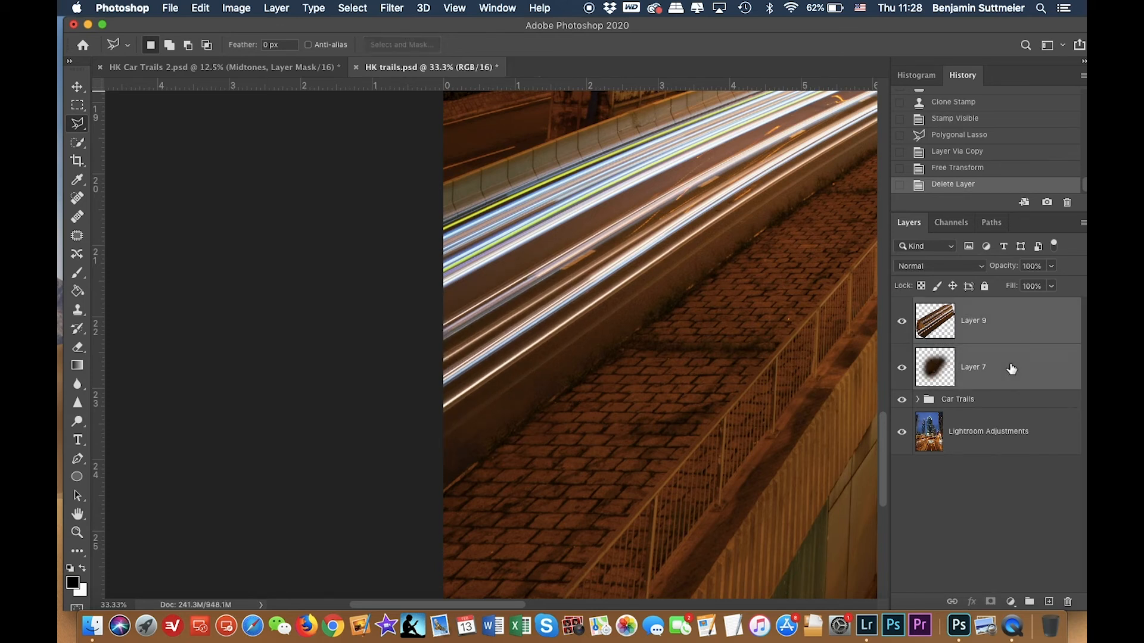
{"action": "left_click_drag", "start_coordinate": [1011, 368], "coordinate": [1029, 602]}
{"action": "double_click", "coordinate": [962, 307]}
{"action": "type", "text": "Cbject Re"}
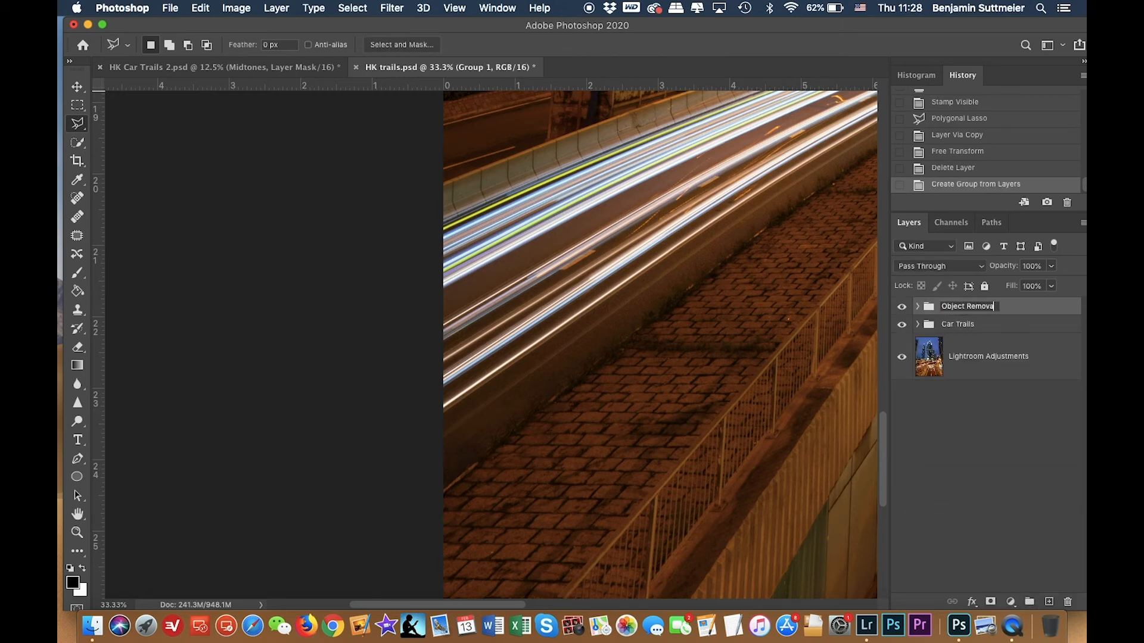
{"action": "type", "text": "moval"}
{"action": "key", "text": "Return"}
Stamp all visible layers into a new merged layer on top of the stack.
{"action": "key", "text": "super+minus"}
{"action": "key", "text": "super+minus"}
{"action": "key", "text": "super+minus"}
{"action": "key", "text": "super+minus"}
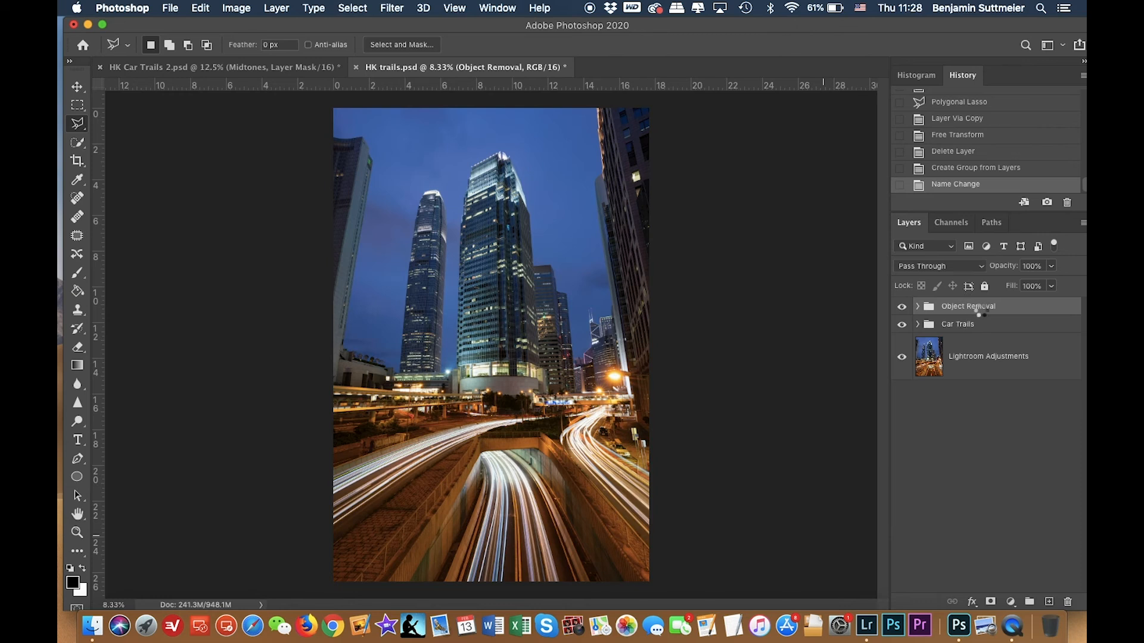
{"action": "key", "text": "super+alt+shift+e"}
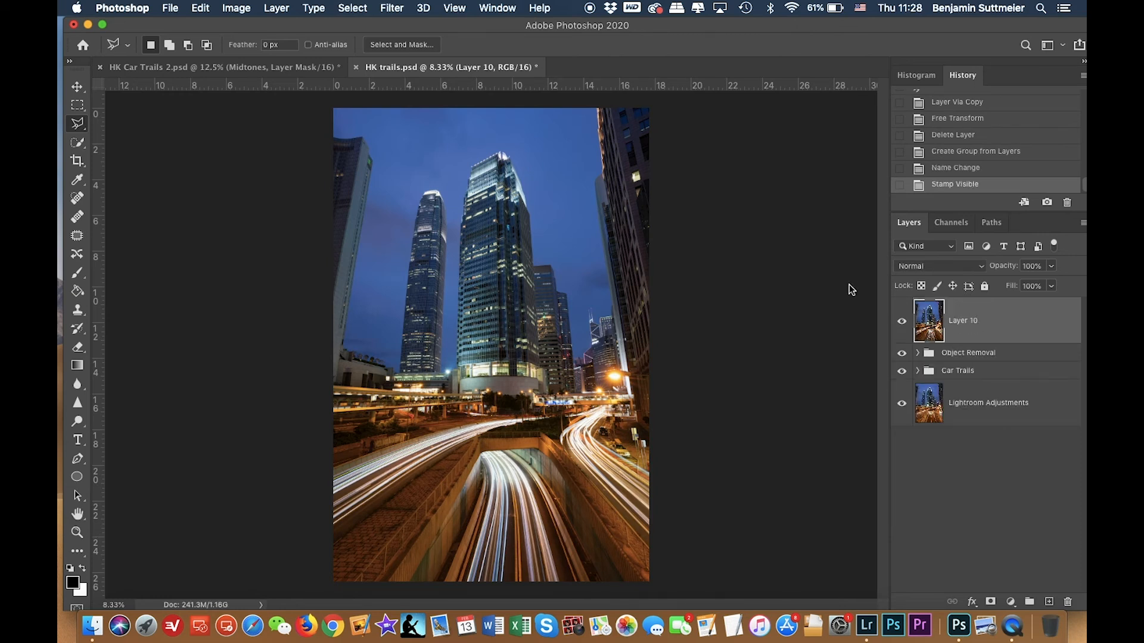
Open the Camera Raw Filter on the merged layer and set Contrast to +5.
{"action": "left_click", "coordinate": [391, 8]}
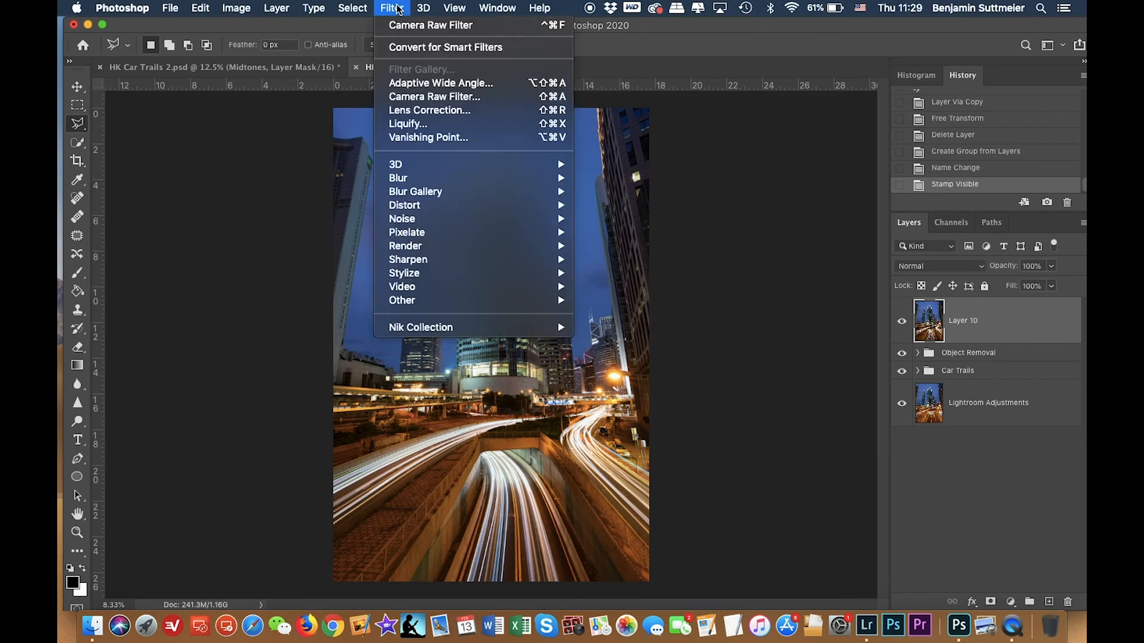
{"action": "left_click", "coordinate": [417, 97]}
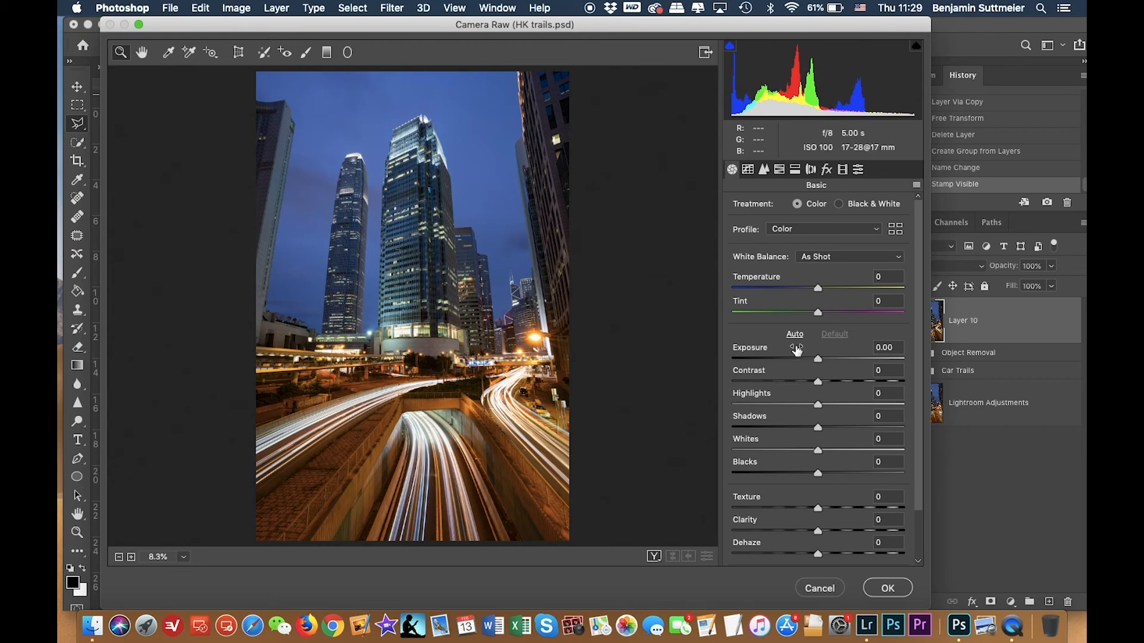
{"action": "mouse_move", "coordinate": [818, 427]}
{"action": "left_mouse_down"}
{"action": "mouse_move", "coordinate": [856, 427]}
{"action": "mouse_move", "coordinate": [835, 427]}
{"action": "left_mouse_up"}
{"action": "double_click", "coordinate": [833, 427]}
{"action": "left_click_drag", "start_coordinate": [821, 386], "coordinate": [826, 386]}
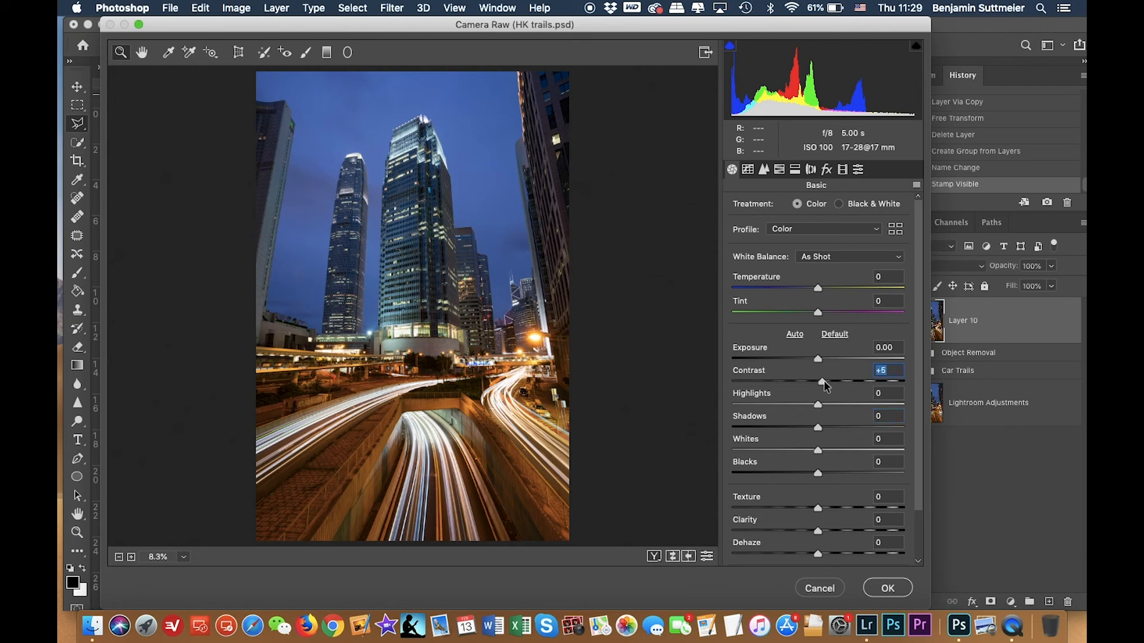
Set Dehaze to +20 in Camera Raw for the merged layer.
{"action": "scroll", "coordinate": [826, 386], "scroll_direction": "down", "scroll_amount": 2}
{"action": "scroll", "coordinate": [826, 386], "scroll_direction": "down", "scroll_amount": 1}
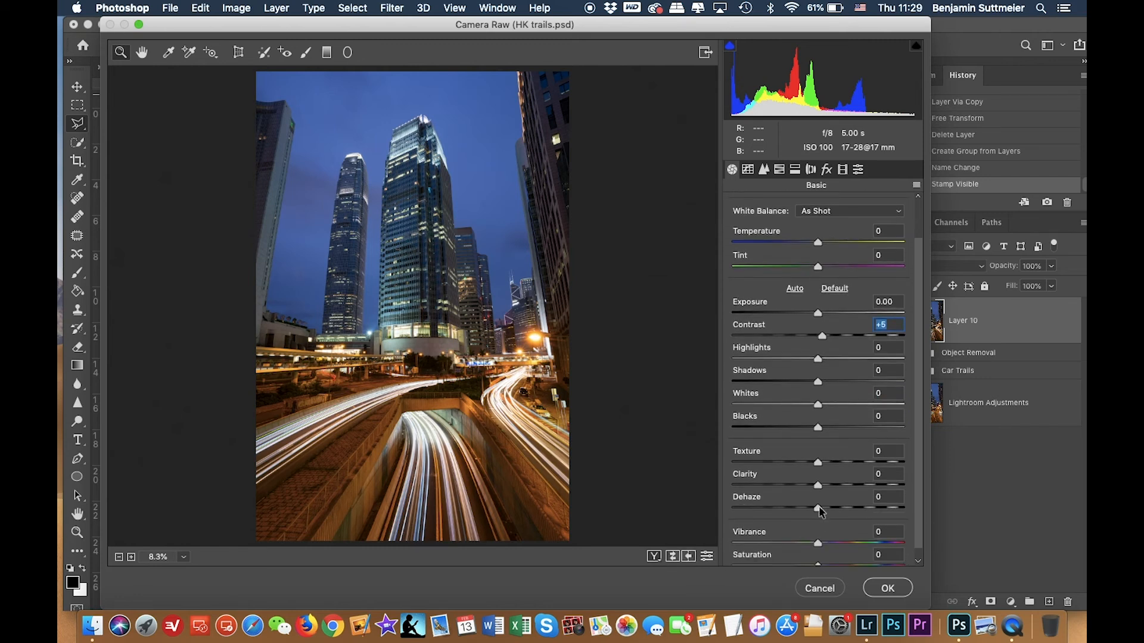
{"action": "left_click_drag", "start_coordinate": [820, 511], "coordinate": [834, 509]}
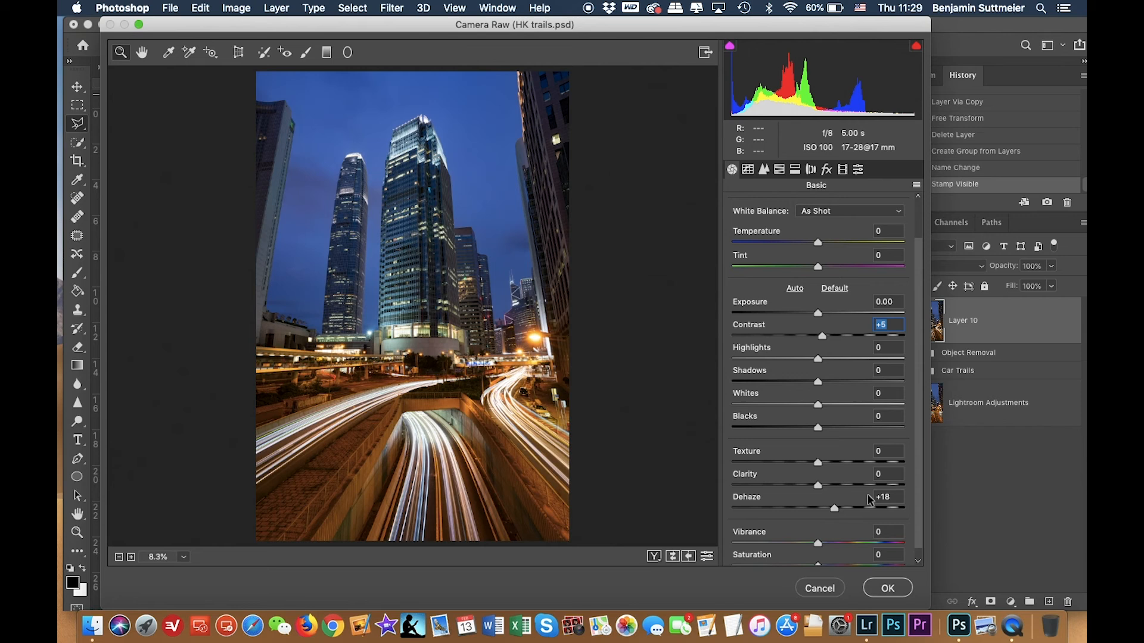
{"action": "left_click_drag", "start_coordinate": [868, 500], "coordinate": [829, 505]}
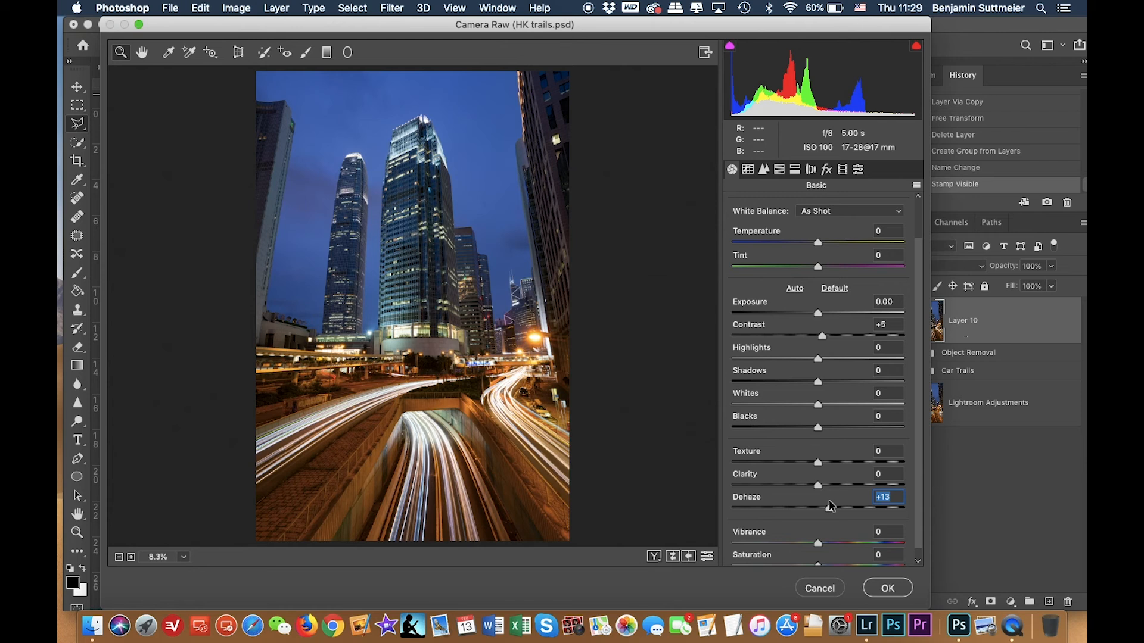
{"action": "left_click_drag", "start_coordinate": [830, 506], "coordinate": [834, 499]}
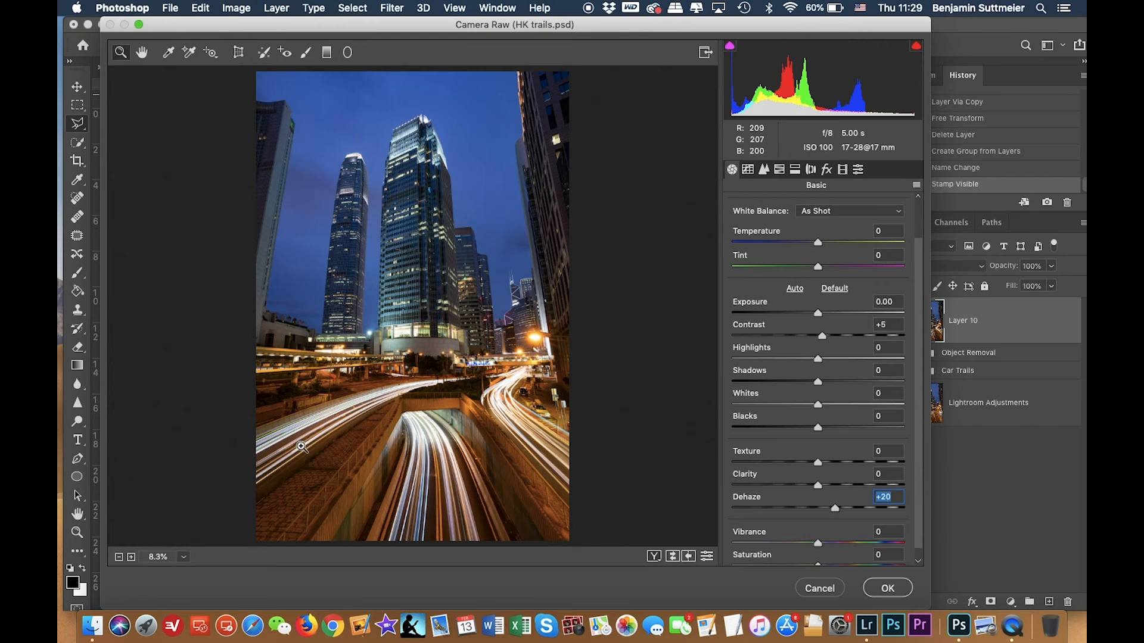
Set Temperature to -5 and apply the Camera Raw Filter.
{"action": "left_click_drag", "start_coordinate": [818, 405], "coordinate": [819, 408]}
{"action": "double_click", "coordinate": [819, 408]}
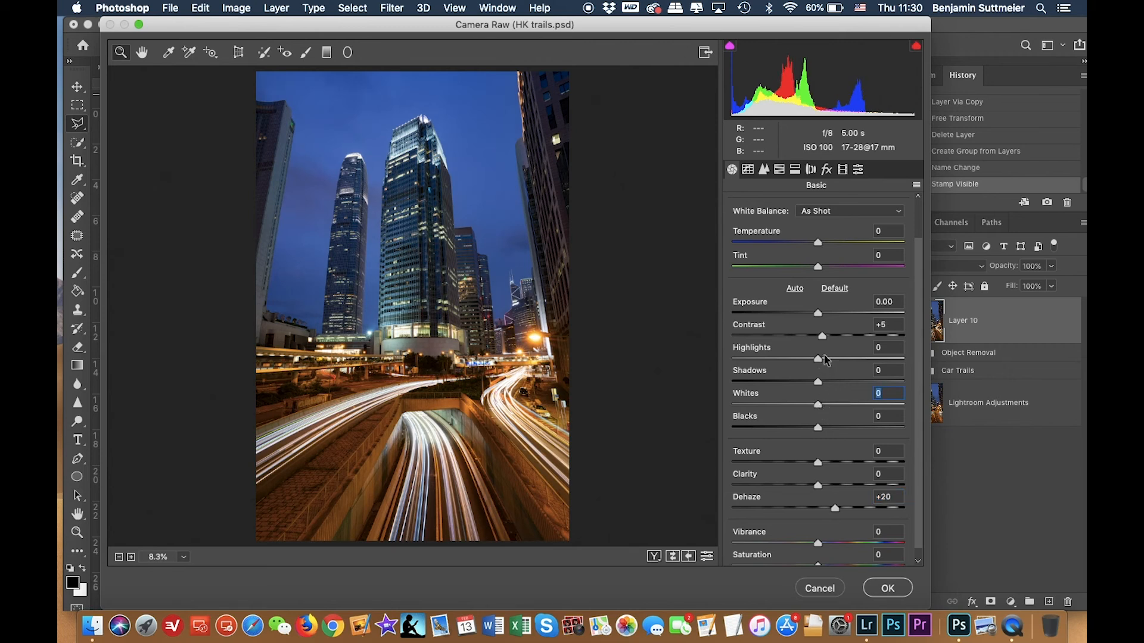
{"action": "mouse_move", "coordinate": [821, 246]}
{"action": "left_mouse_down"}
{"action": "mouse_move", "coordinate": [846, 245]}
{"action": "mouse_move", "coordinate": [816, 246]}
{"action": "left_mouse_up"}
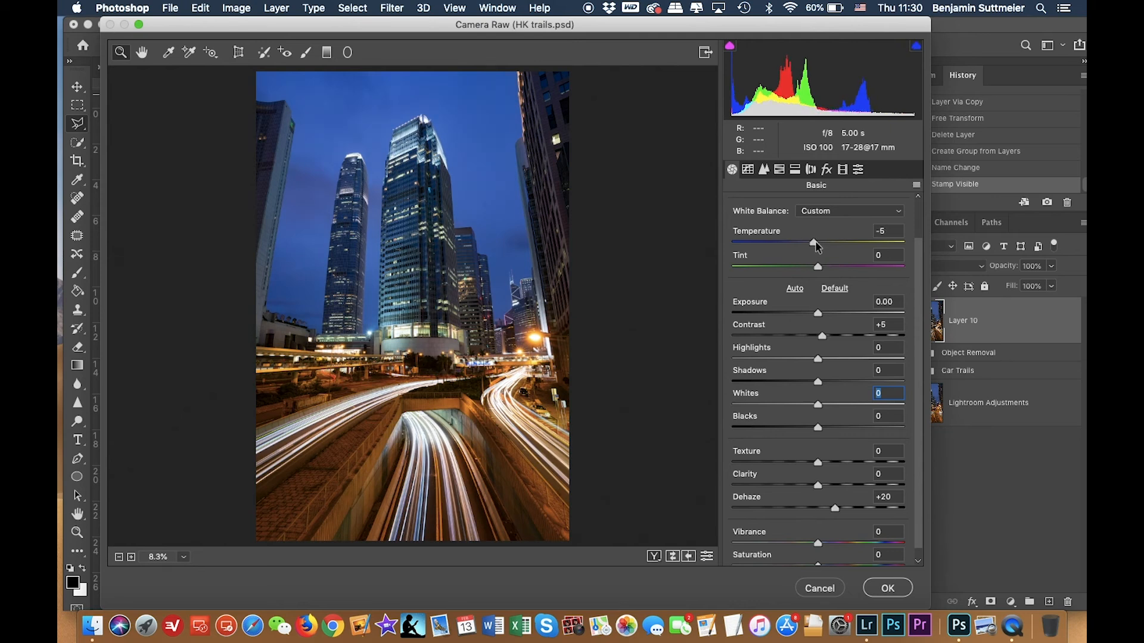
{"action": "left_click", "coordinate": [815, 241]}
{"action": "left_click", "coordinate": [887, 589]}
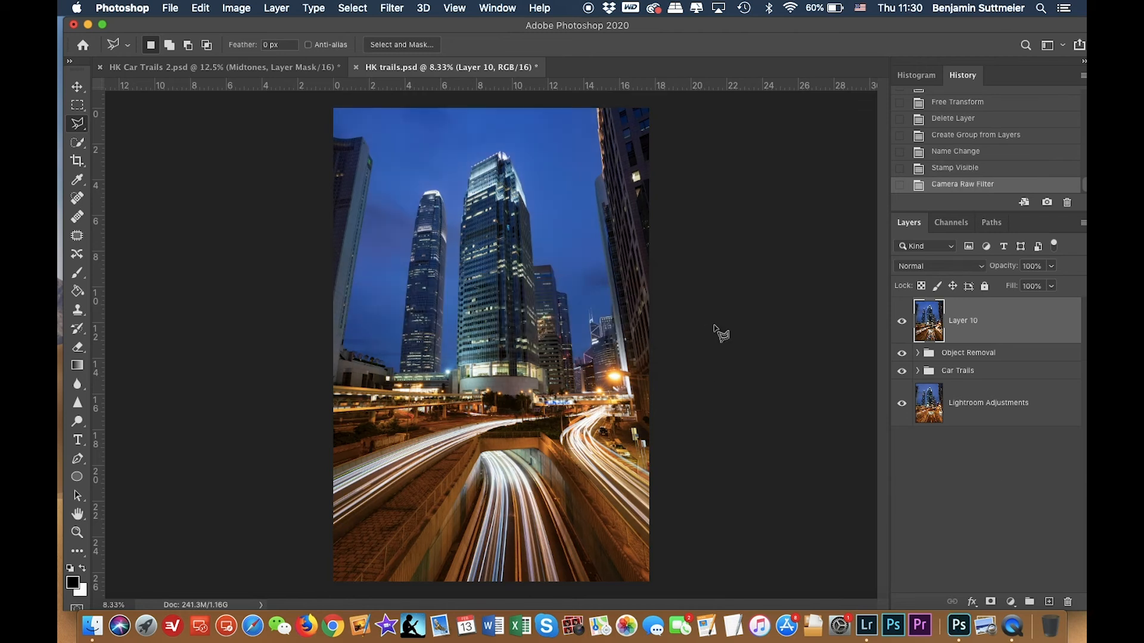
Toggle the merged layer's visibility to compare the image before and after the Camera Raw edit.
{"action": "left_click", "coordinate": [901, 322]}
{"action": "left_click", "coordinate": [901, 322]}
{"action": "left_click", "coordinate": [902, 322]}
{"action": "left_click", "coordinate": [901, 323]}
Switch to the HK Car Trails 2 document and toggle the Midtones layer and Curves group visibility to compare.
{"action": "left_click", "coordinate": [230, 72]}
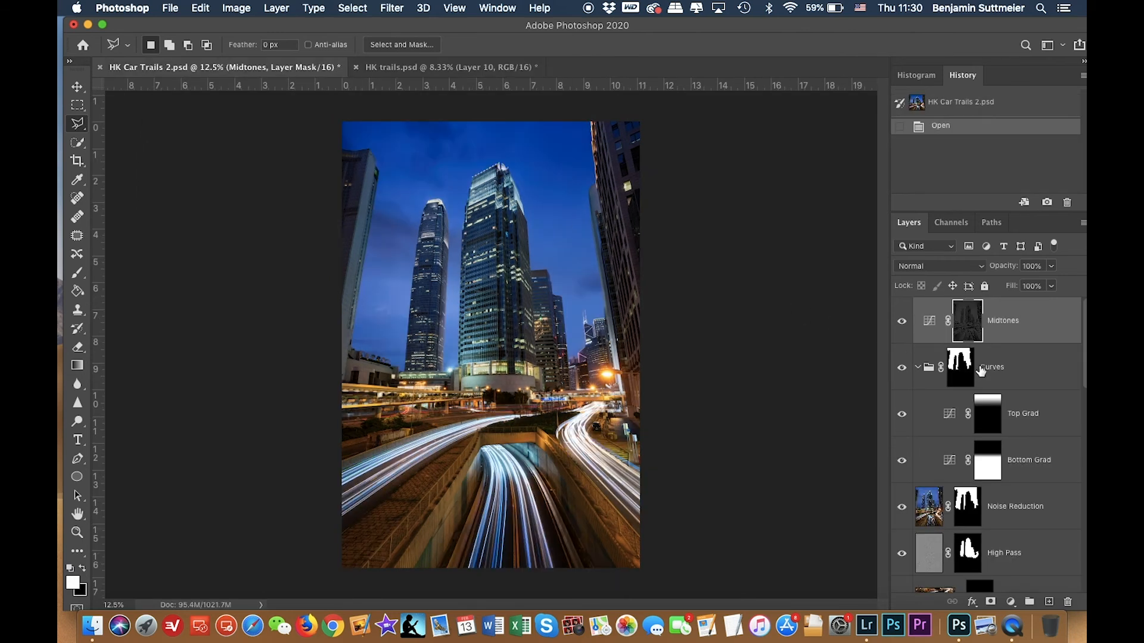
{"action": "left_click", "coordinate": [901, 322]}
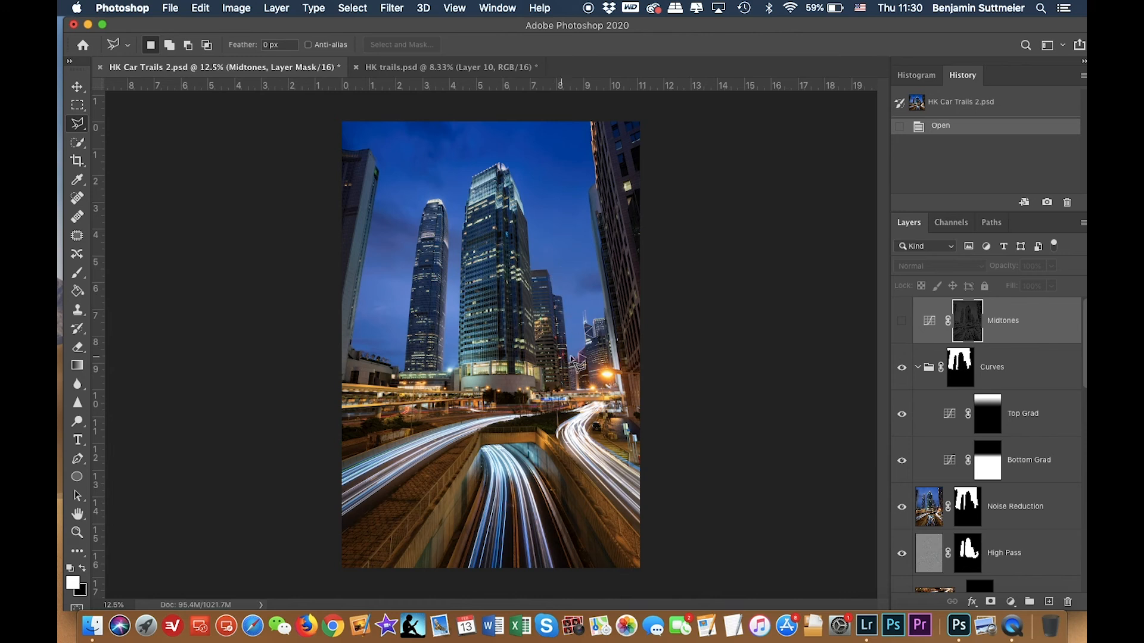
{"action": "left_click", "coordinate": [903, 366]}
{"action": "left_click", "coordinate": [902, 368]}
{"action": "left_click", "coordinate": [903, 369]}
{"action": "left_click", "coordinate": [904, 369]}
{"action": "left_click", "coordinate": [903, 370]}
{"action": "left_click", "coordinate": [903, 369]}
{"action": "left_click", "coordinate": [903, 370]}
{"action": "left_click", "coordinate": [904, 369]}
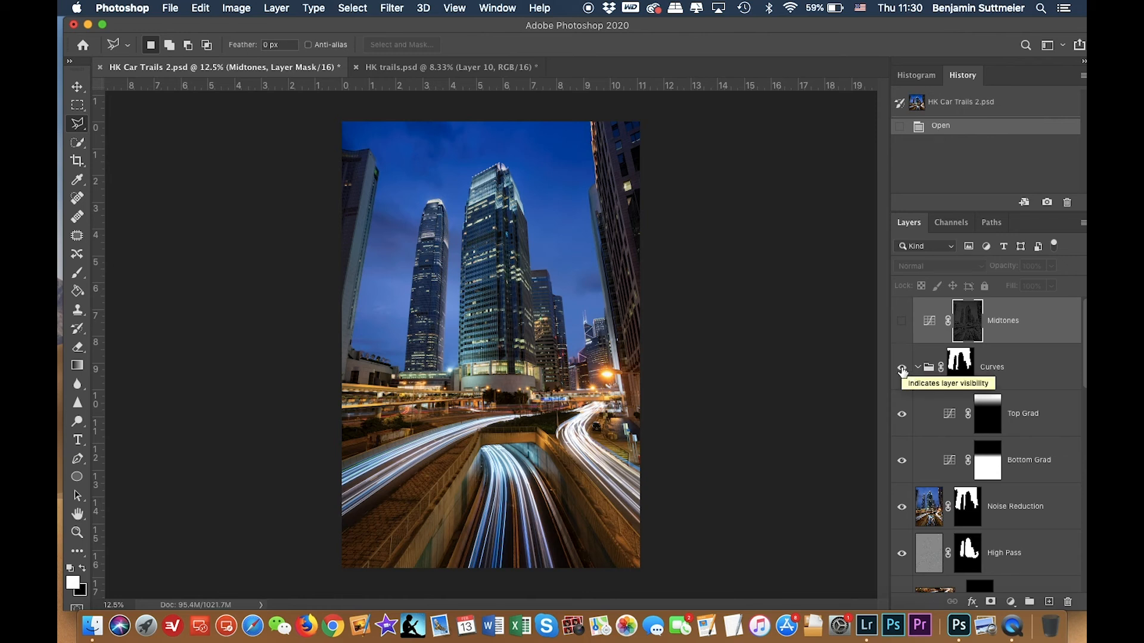
{"action": "left_click", "coordinate": [902, 370]}
{"action": "left_click", "coordinate": [902, 369]}
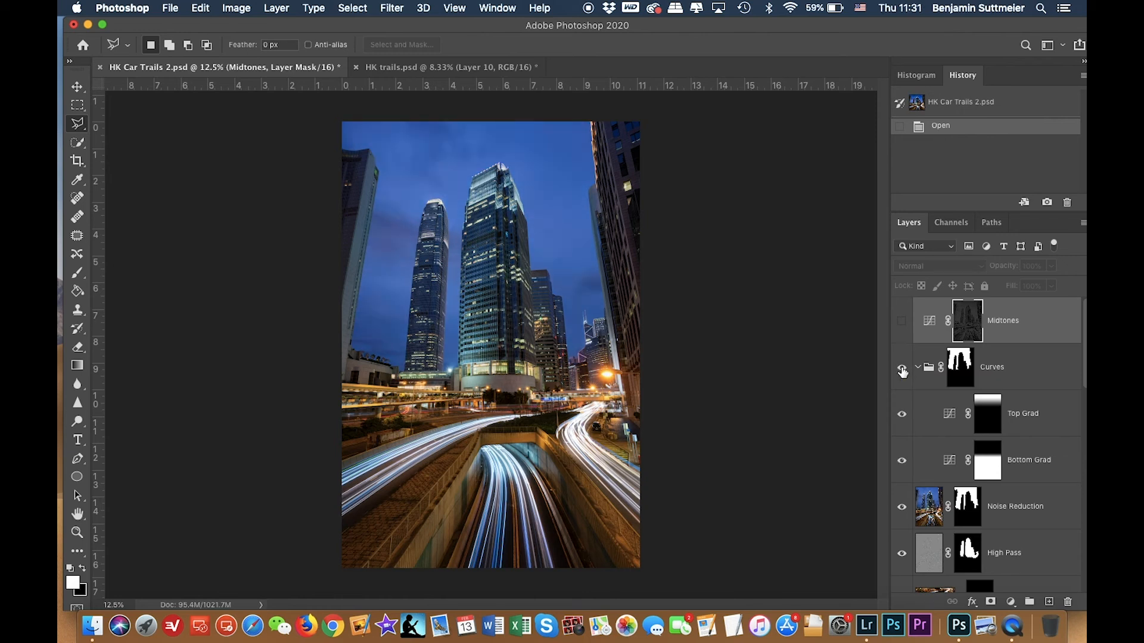
Return to the HK trails document and toggle the merged layer's visibility again to compare.
{"action": "left_click", "coordinate": [431, 67]}
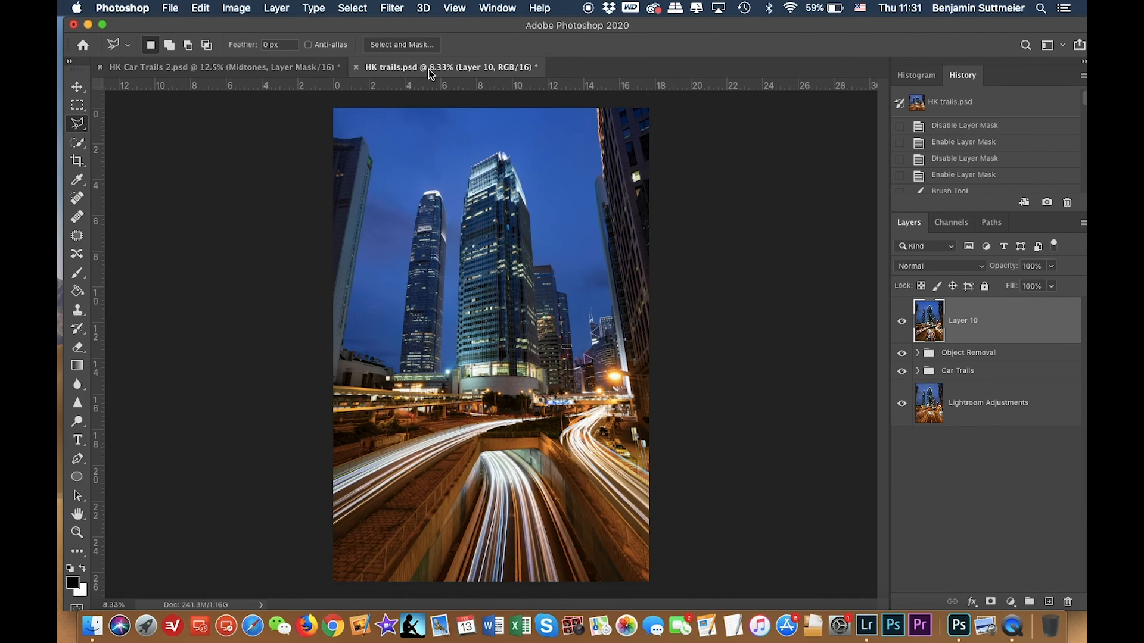
{"action": "left_click", "coordinate": [902, 322]}
{"action": "left_click", "coordinate": [901, 322]}
{"action": "left_click", "coordinate": [901, 321]}
{"action": "left_click", "coordinate": [901, 322]}
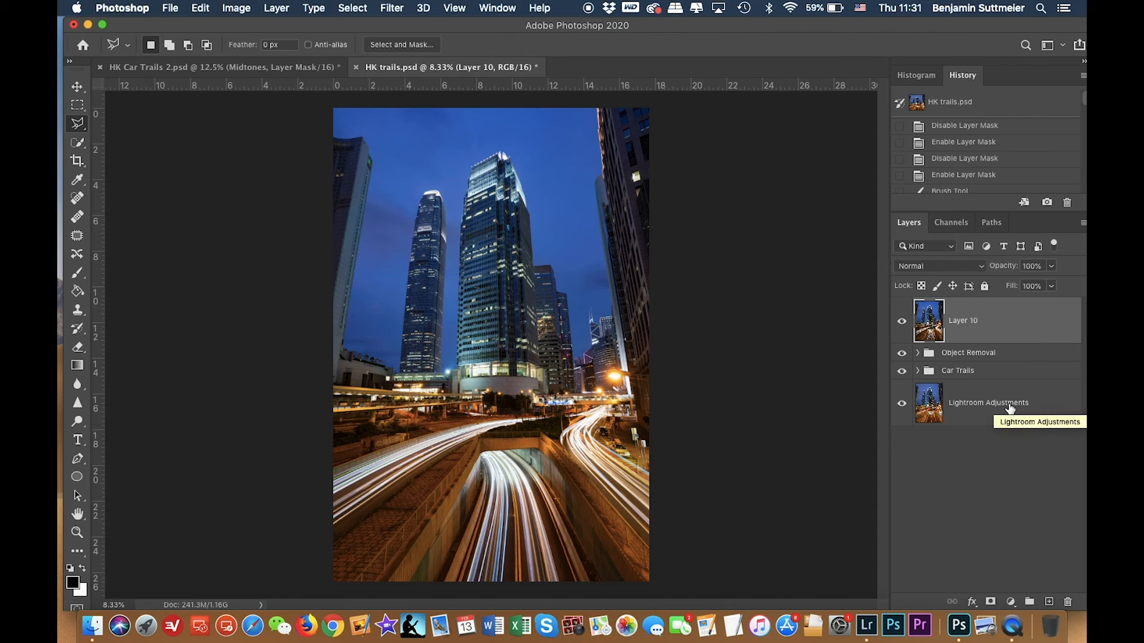
Duplicate the merged layer and rename the original layer Camera RAW.
{"action": "key", "text": "alt+shift+super+e"}
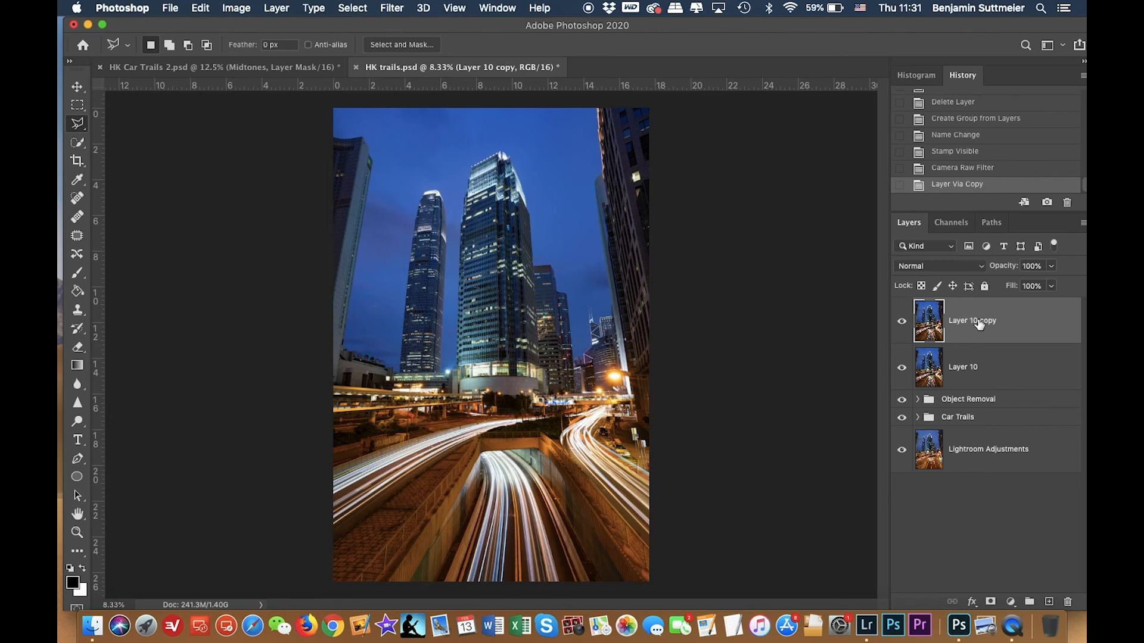
{"action": "left_click", "coordinate": [961, 362]}
{"action": "type", "text": "Camera RAW"}
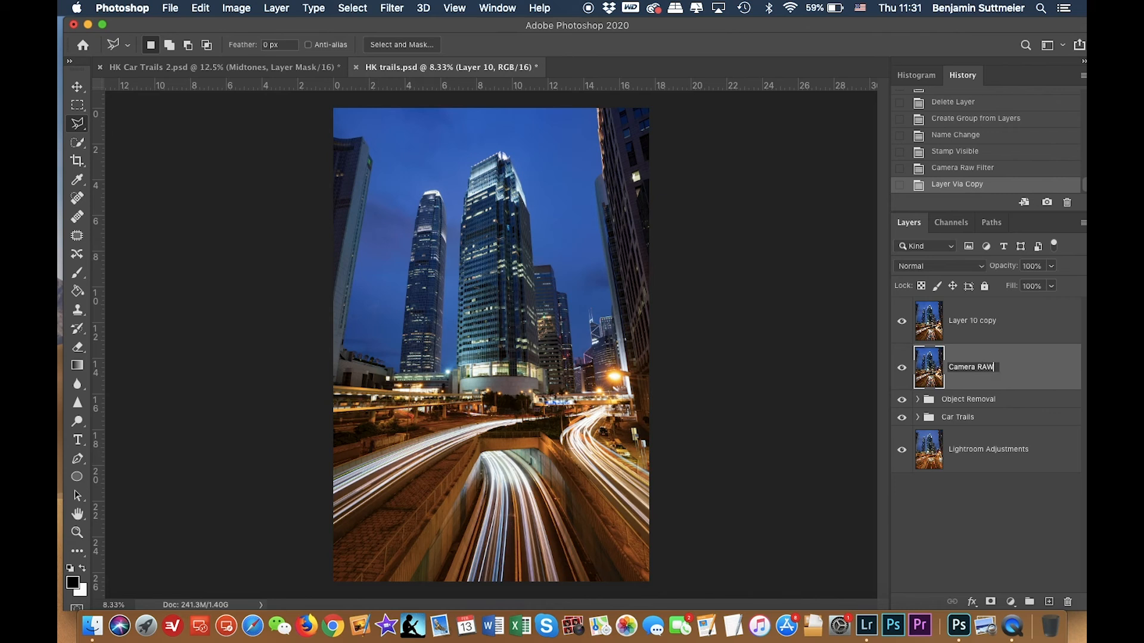
{"action": "key", "text": "Return"}
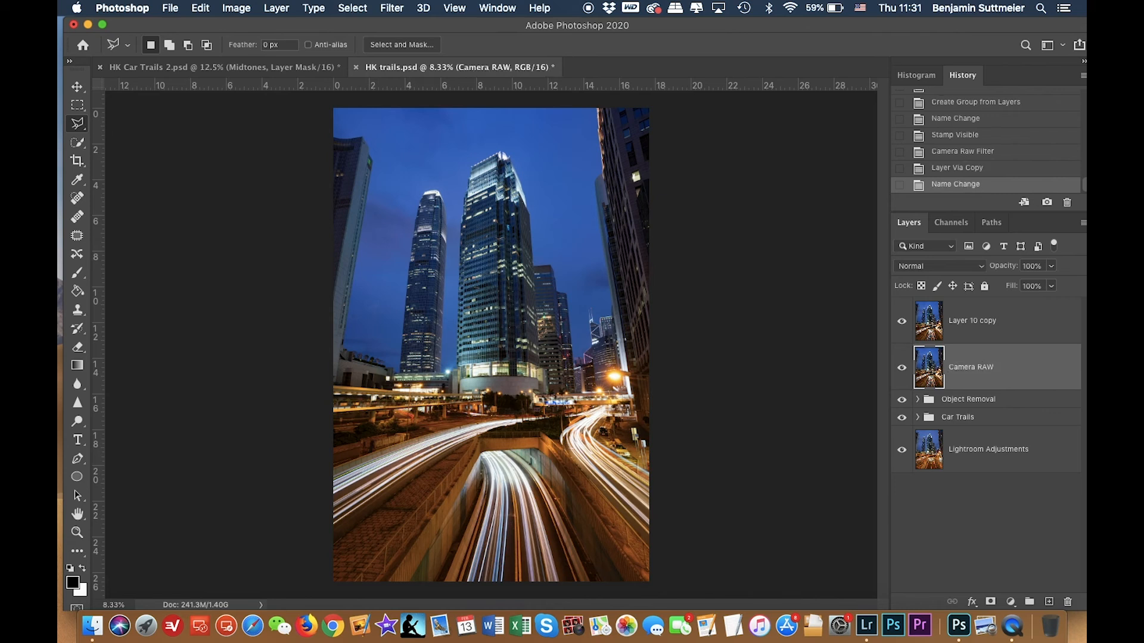
Rename the duplicated layer on top High Pass.
{"action": "left_click", "coordinate": [964, 331]}
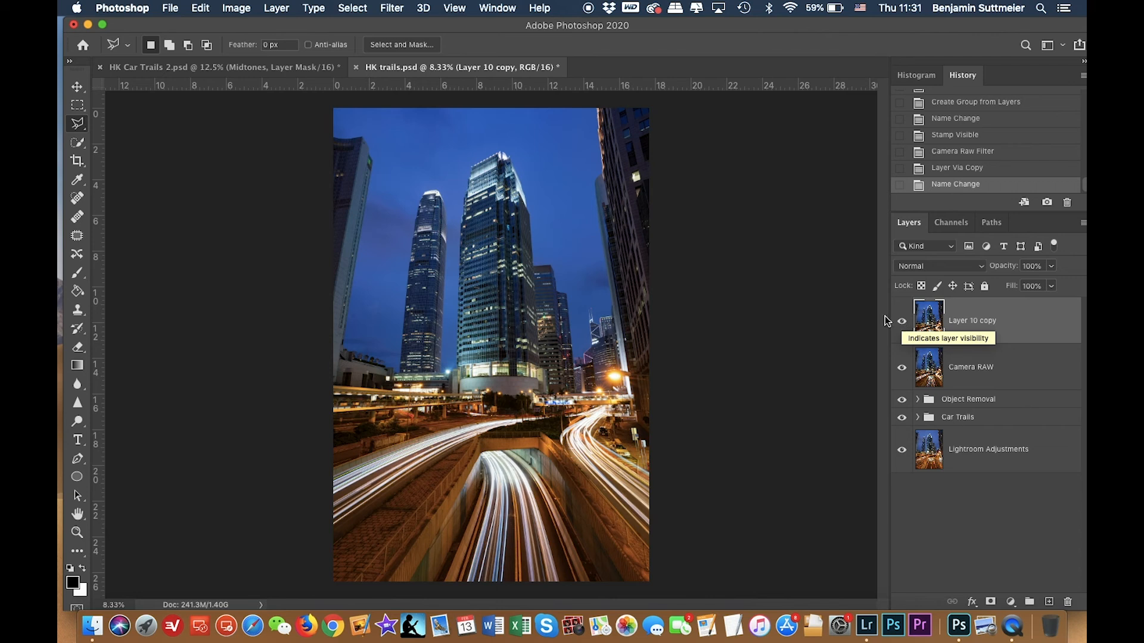
{"action": "double_click", "coordinate": [972, 322]}
{"action": "type", "text": "High Pass"}
{"action": "key", "text": "Return"}
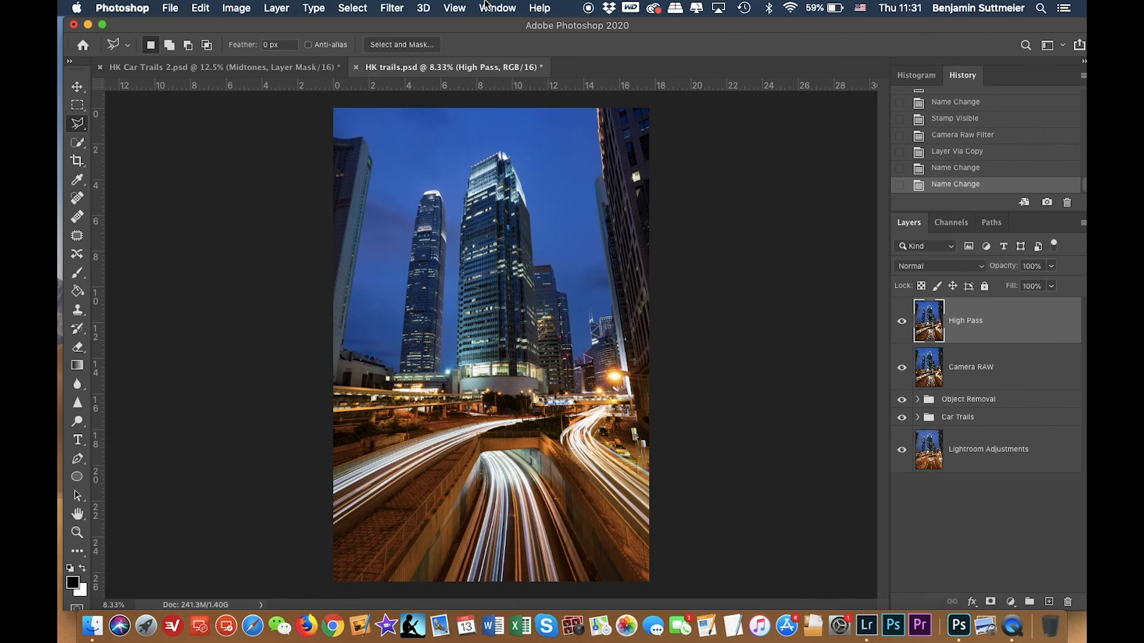
Apply the High Pass filter to the High Pass layer with a radius of 3 pixels.
{"action": "left_click", "coordinate": [394, 8]}
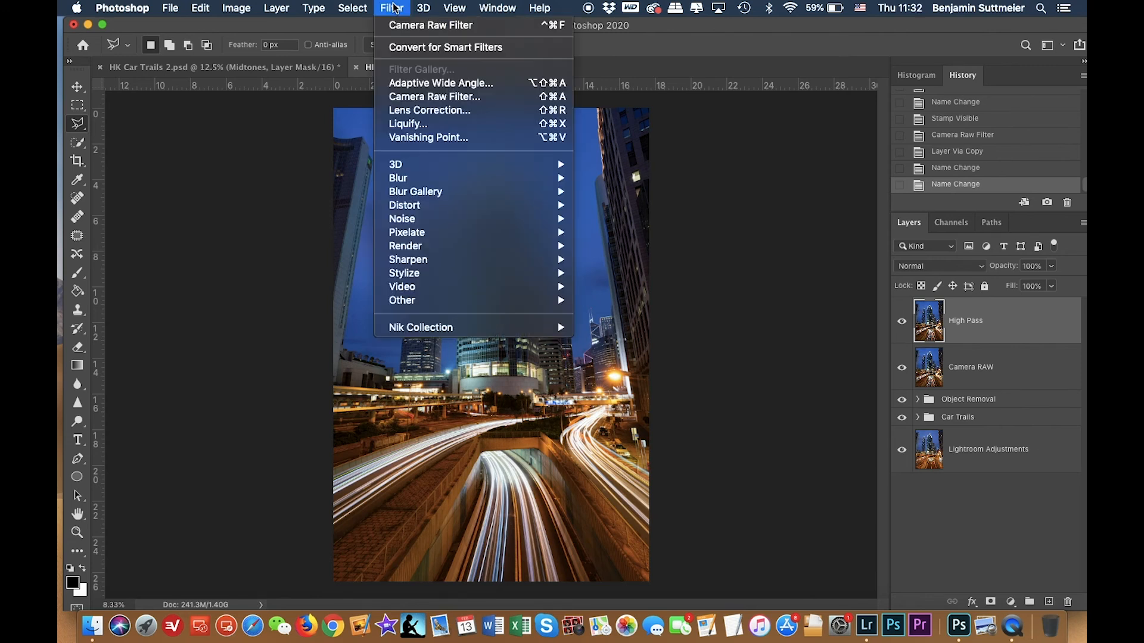
{"action": "mouse_move", "coordinate": [448, 302]}
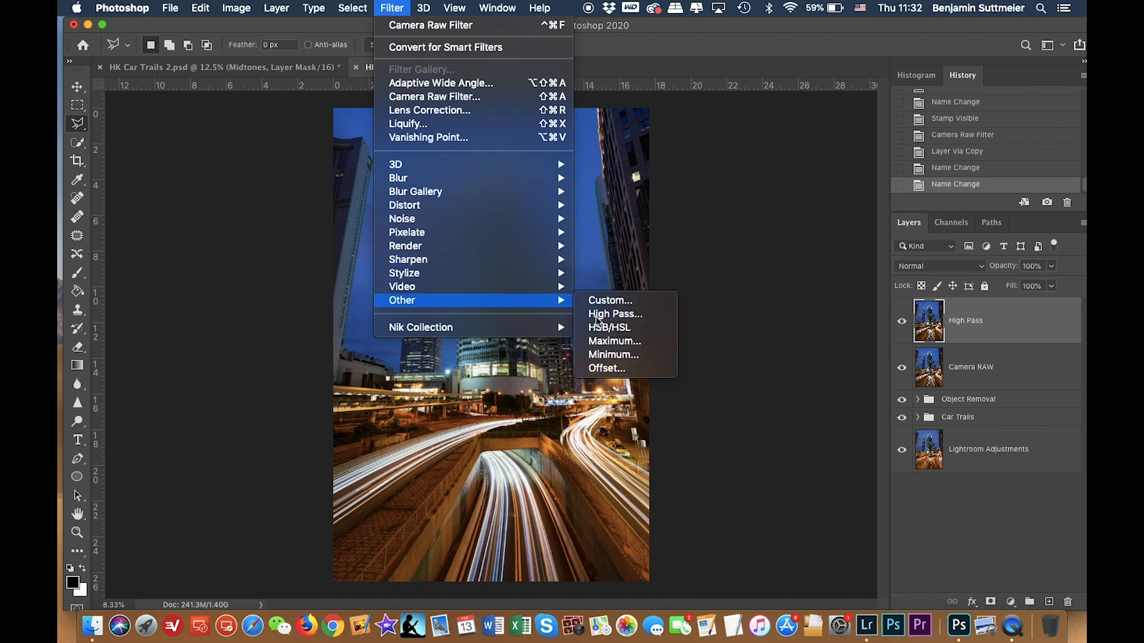
{"action": "left_click", "coordinate": [596, 315]}
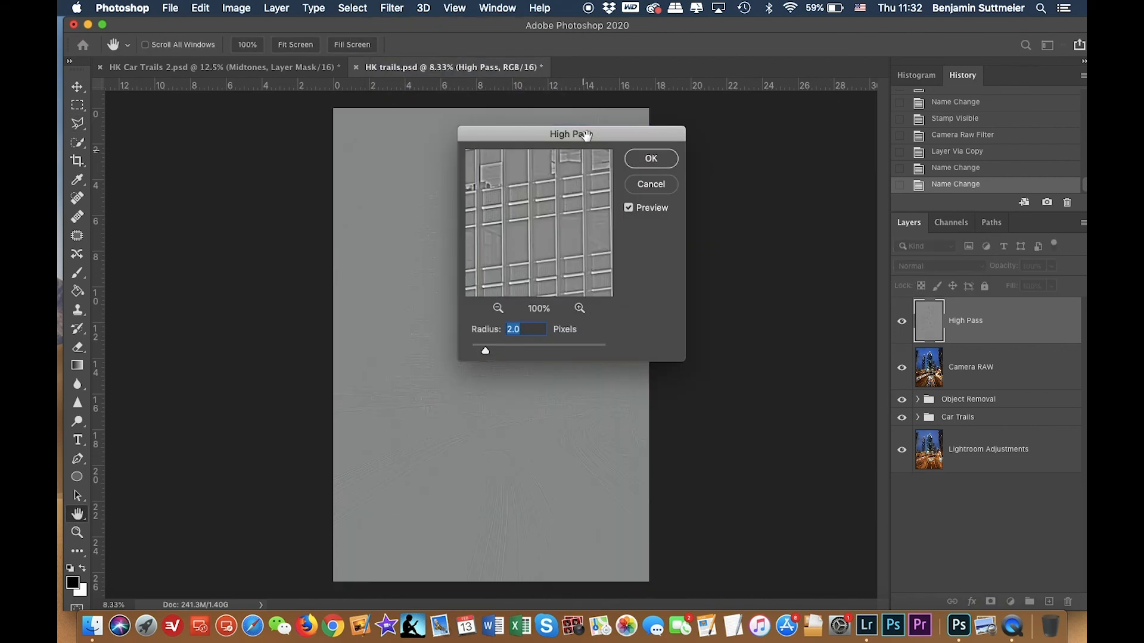
{"action": "left_click_drag", "start_coordinate": [586, 134], "coordinate": [787, 174]}
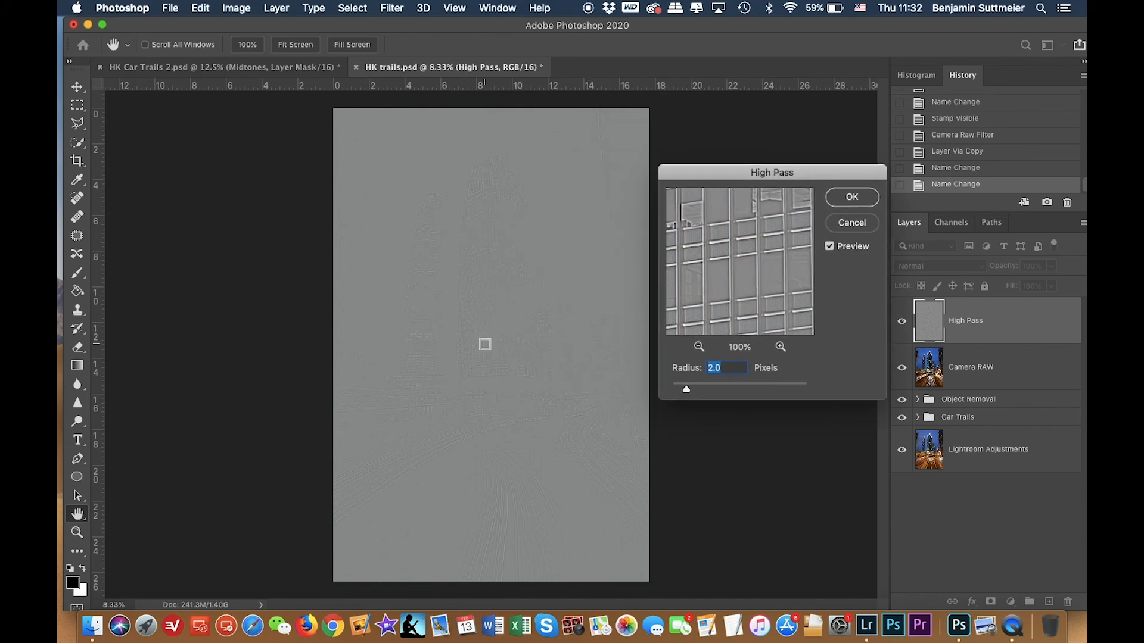
{"action": "key", "text": "super+plus"}
{"action": "key", "text": "super+plus"}
{"action": "key", "text": "super+plus"}
{"action": "key", "text": "super+plus"}
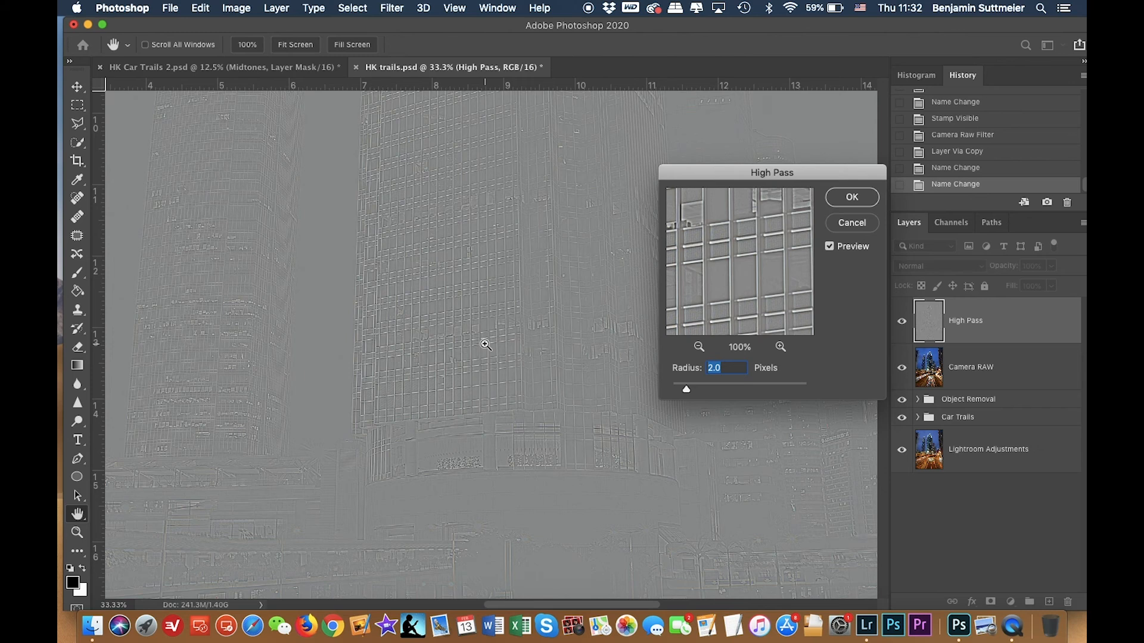
{"action": "key", "text": "super+minus"}
{"action": "key", "text": "super+minus"}
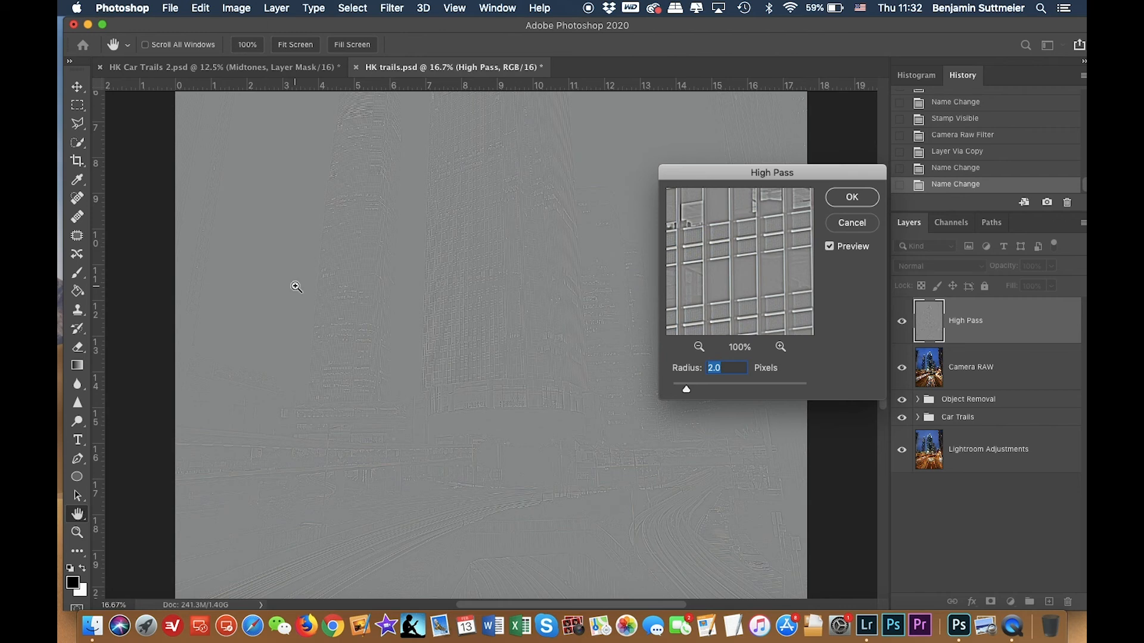
{"action": "key", "text": "super+equal"}
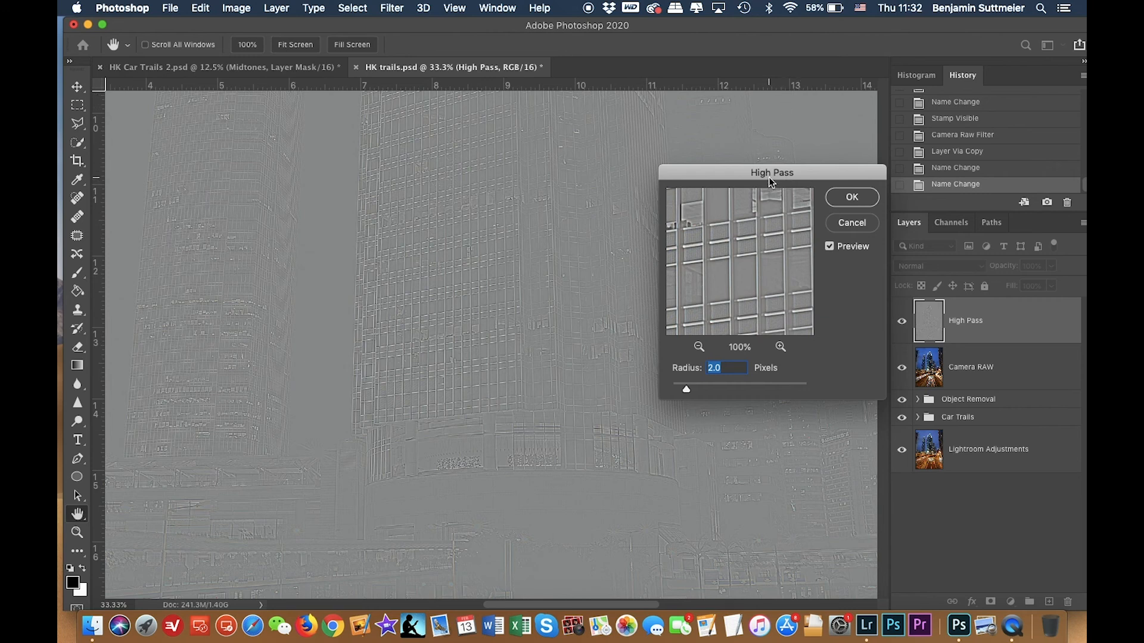
{"action": "left_click_drag", "start_coordinate": [771, 172], "coordinate": [863, 185]}
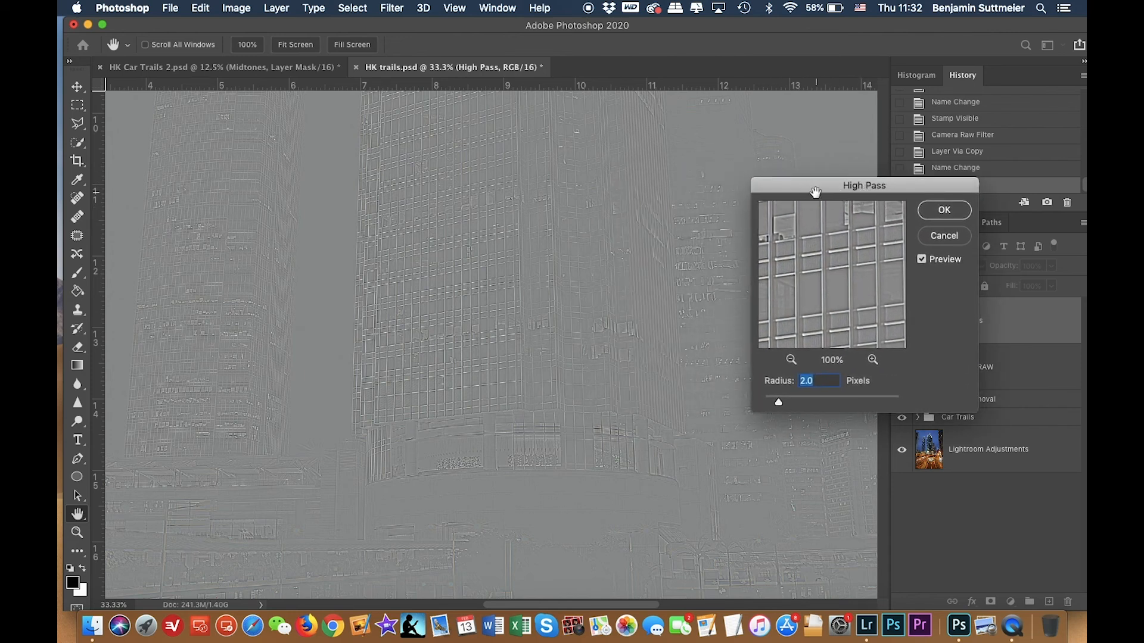
{"action": "type", "text": "3"}
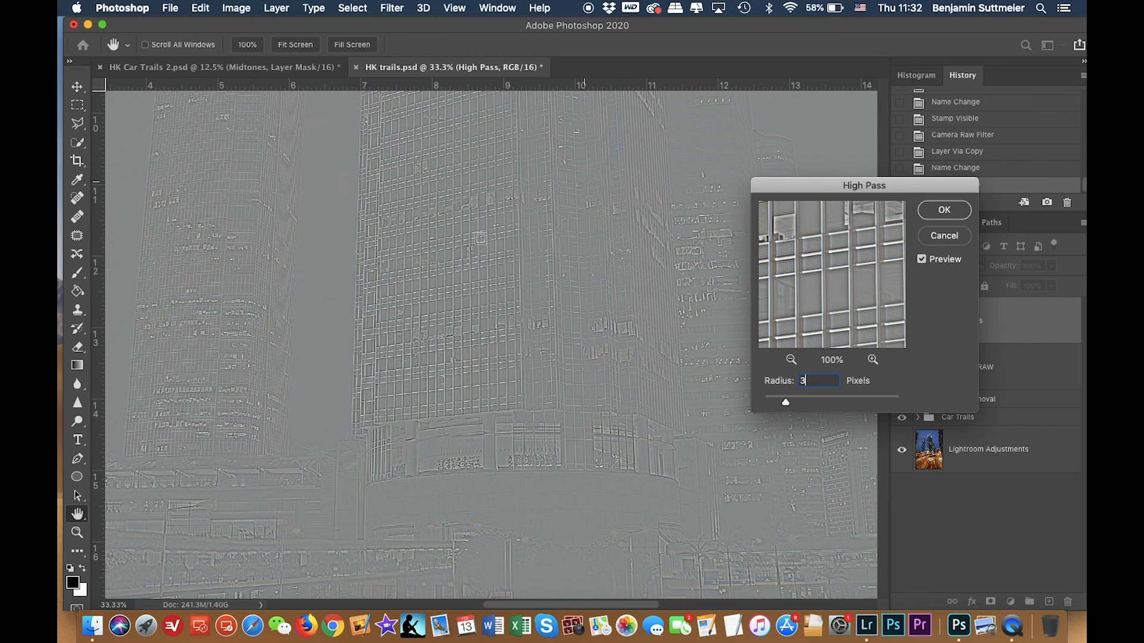
{"action": "left_click", "coordinate": [950, 209]}
Set the High Pass layer's blend mode to Overlay.
{"action": "key", "text": "l"}
{"action": "scroll", "coordinate": [579, 281], "scroll_direction": "up", "scroll_amount": 3}
{"action": "scroll", "coordinate": [580, 280], "scroll_direction": "left", "scroll_amount": 3}
{"action": "scroll", "coordinate": [577, 279], "scroll_direction": "up", "scroll_amount": 10}
{"action": "scroll", "coordinate": [576, 279], "scroll_direction": "left", "scroll_amount": 2}
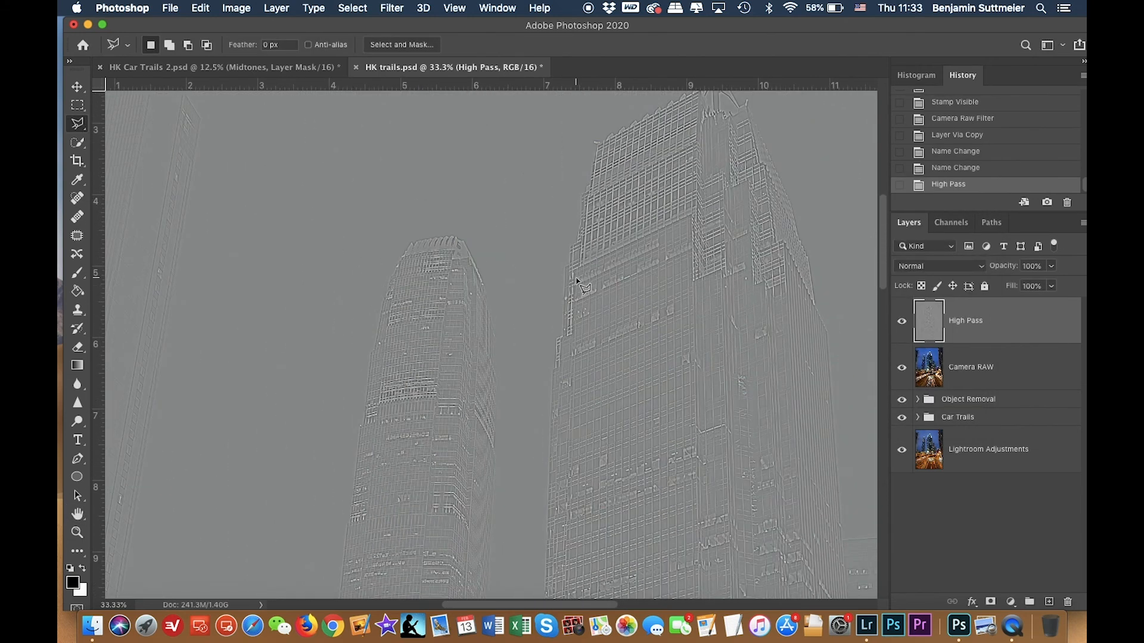
{"action": "scroll", "coordinate": [625, 277], "scroll_direction": "right", "scroll_amount": 3}
{"action": "scroll", "coordinate": [626, 277], "scroll_direction": "up", "scroll_amount": 1}
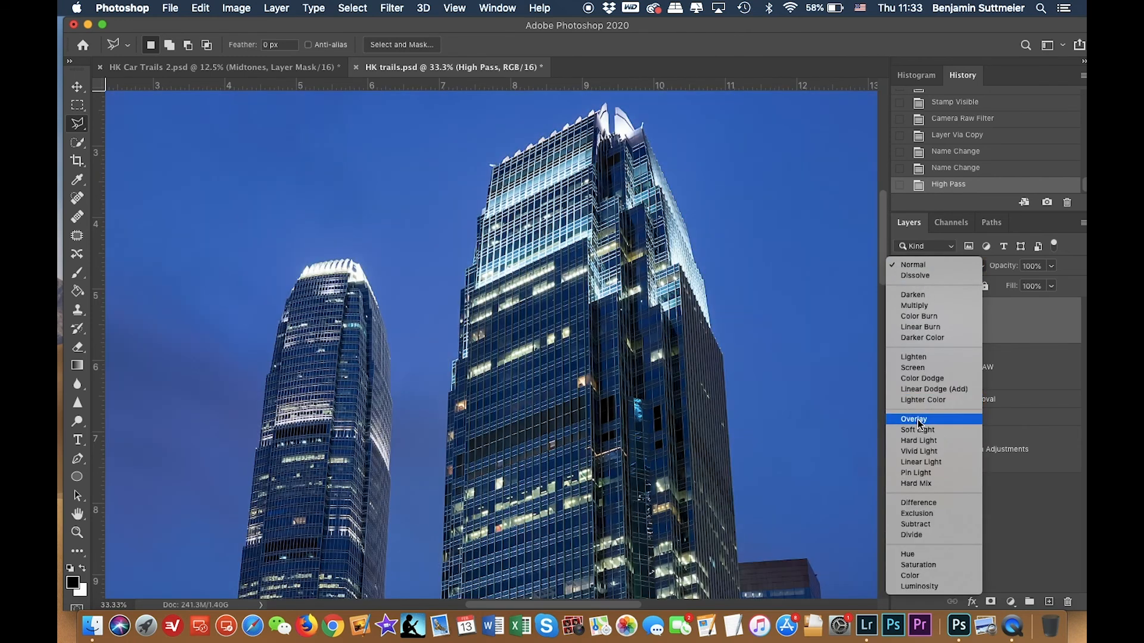
{"action": "left_click", "coordinate": [917, 420]}
{"action": "scroll", "coordinate": [830, 395], "scroll_direction": "down", "scroll_amount": 3}
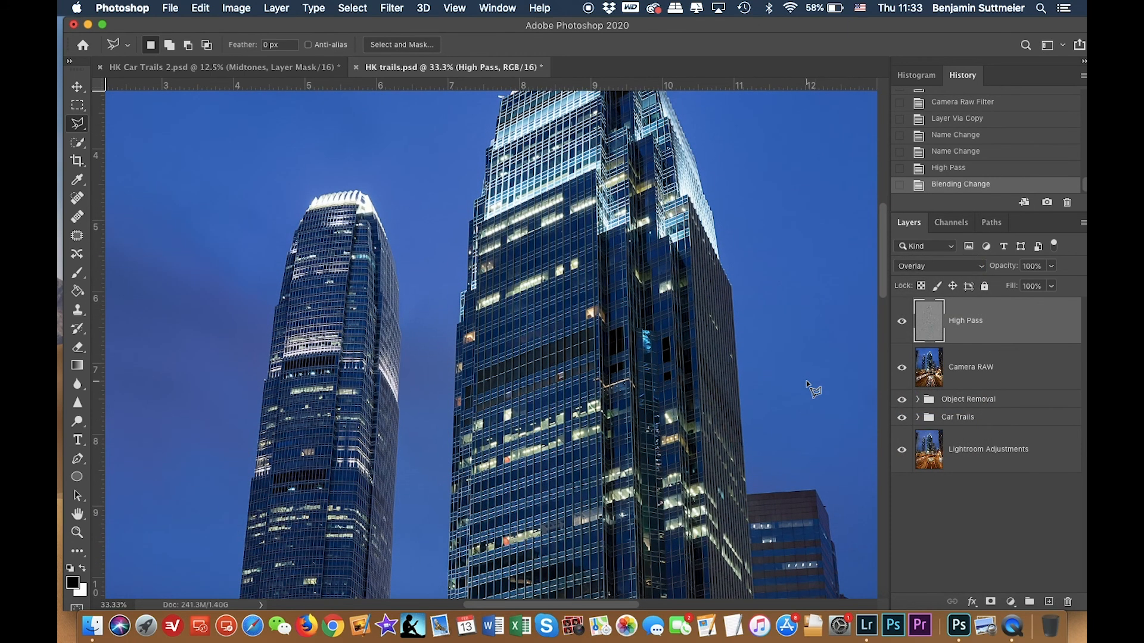
Zoom in on the towers and toggle the High Pass layer's visibility to judge the sharpening.
{"action": "key", "text": "super+plus"}
{"action": "left_click", "coordinate": [903, 323]}
{"action": "left_click", "coordinate": [902, 323]}
{"action": "left_click", "coordinate": [903, 323]}
{"action": "left_click", "coordinate": [903, 323]}
{"action": "left_click", "coordinate": [902, 323]}
{"action": "left_click", "coordinate": [903, 323]}
{"action": "left_click", "coordinate": [902, 323]}
{"action": "left_click", "coordinate": [902, 322]}
{"action": "left_click", "coordinate": [902, 322]}
{"action": "left_click", "coordinate": [903, 323]}
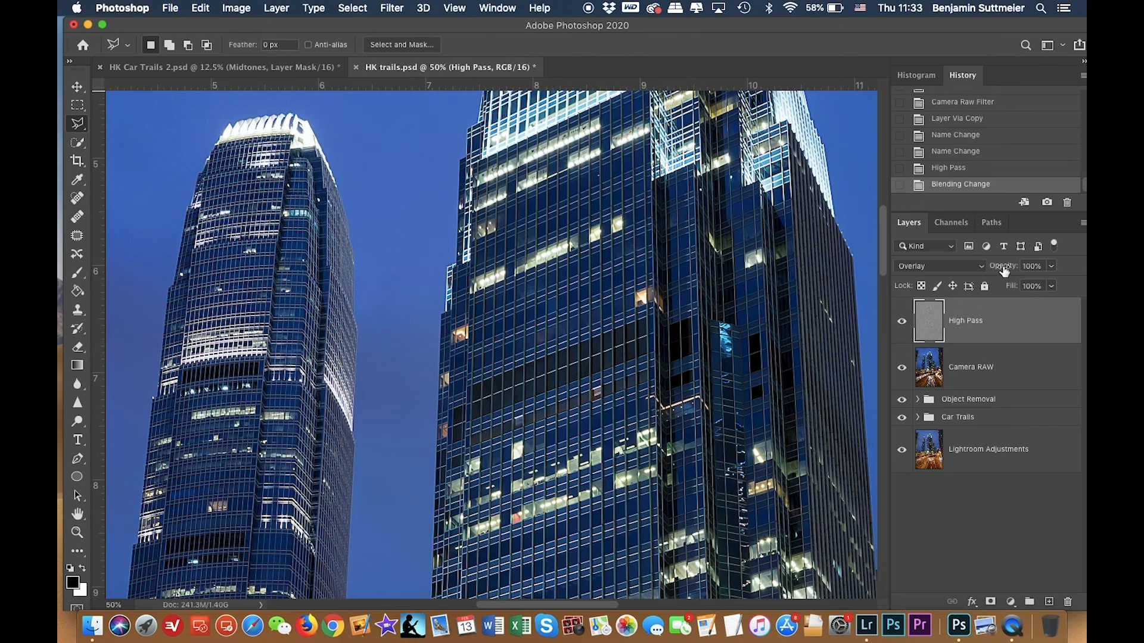
Set the High Pass layer's opacity to 50%.
{"action": "left_click_drag", "start_coordinate": [1004, 271], "coordinate": [989, 271]}
{"action": "left_click_drag", "start_coordinate": [989, 271], "coordinate": [995, 269]}
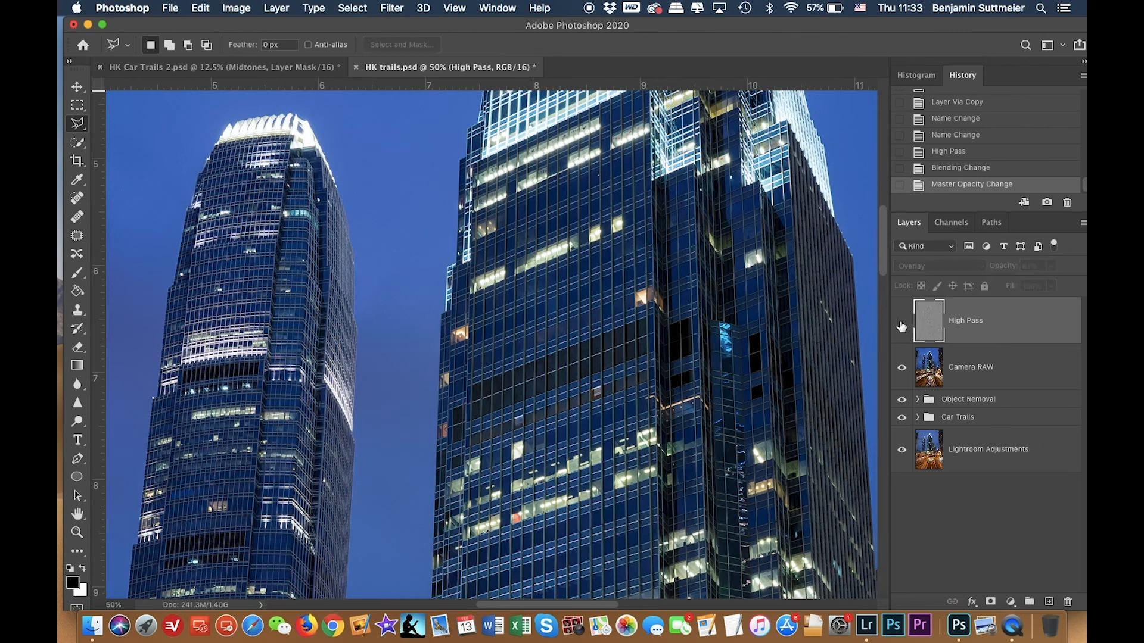
{"action": "left_click", "coordinate": [902, 324]}
{"action": "left_click", "coordinate": [902, 324]}
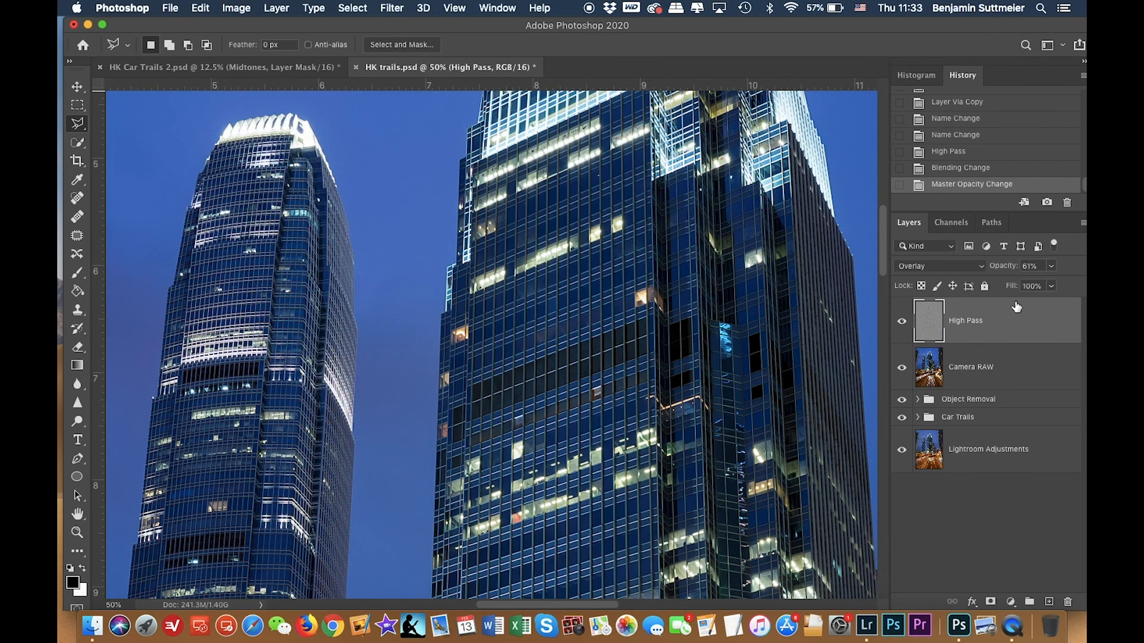
{"action": "left_click", "coordinate": [1029, 266]}
{"action": "type", "text": "50"}
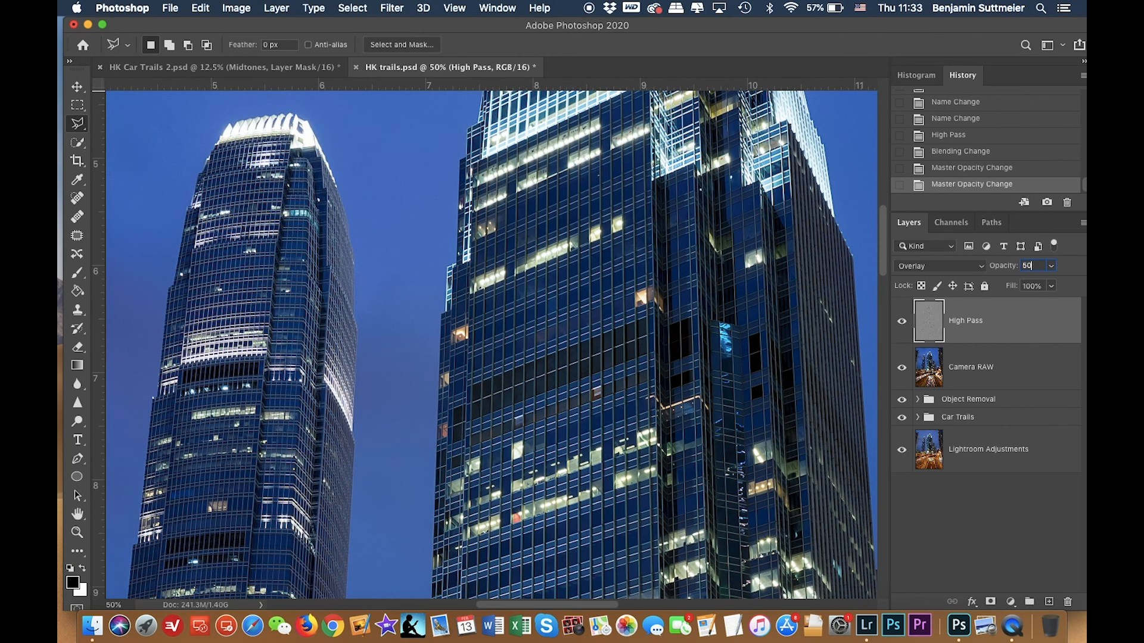
{"action": "key", "text": "super+minus"}
{"action": "key", "text": "super+minus"}
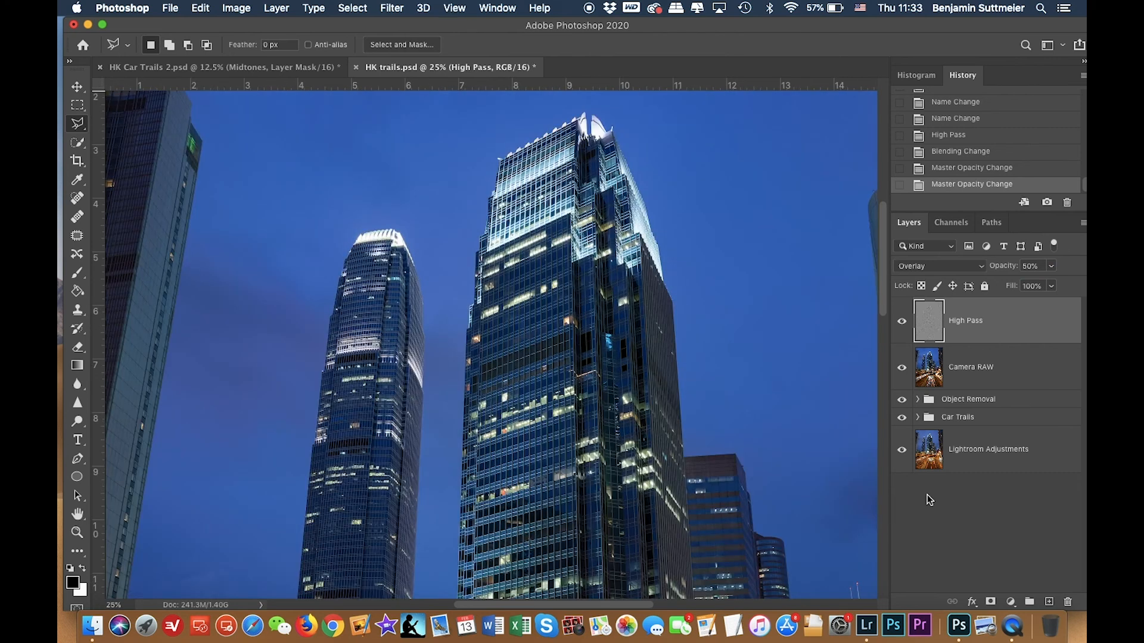
Add a black (hide-all) layer mask to the High Pass layer.
{"action": "key", "text": "super+minus"}
{"action": "key", "text": "super+minus"}
{"action": "key", "text": "super+minus"}
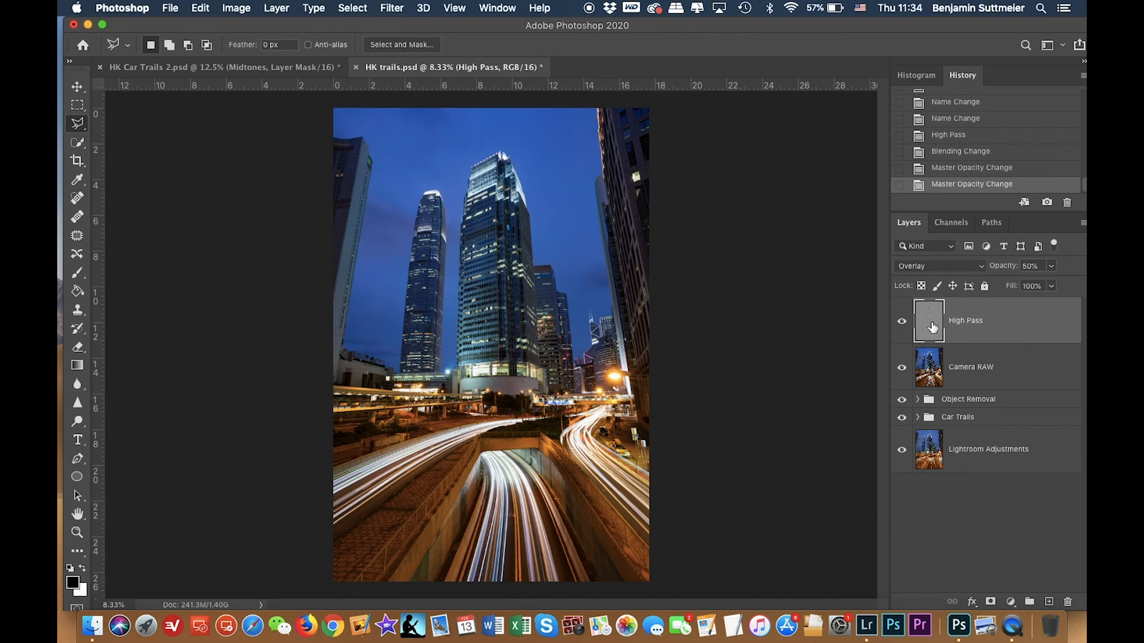
{"action": "left_click", "coordinate": [990, 602], "text": "alt"}
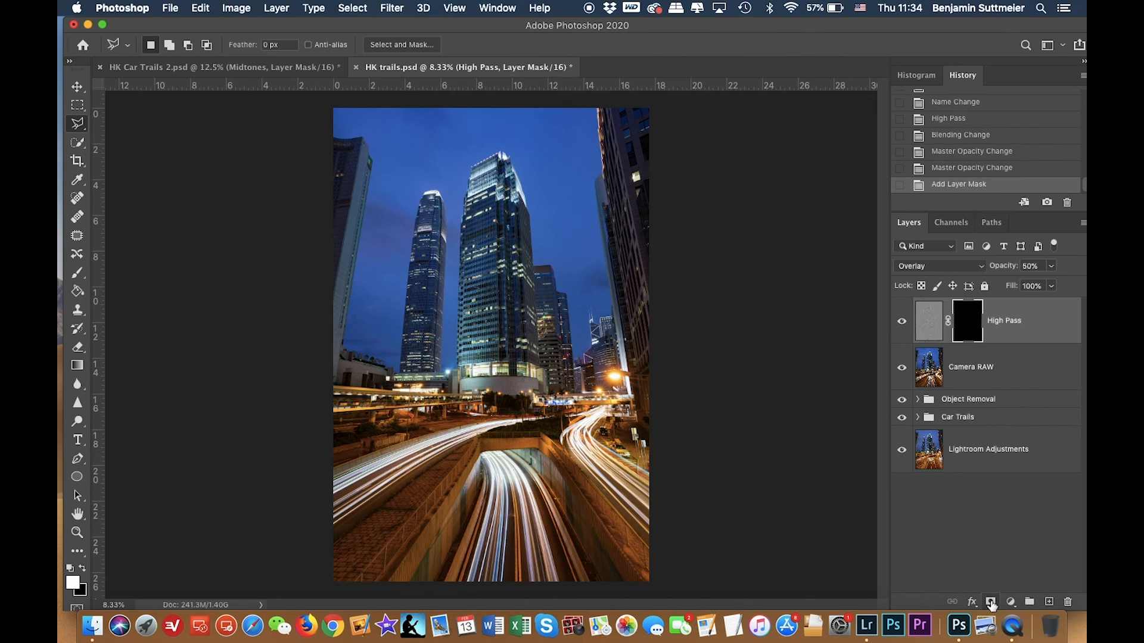
Paint white on the High Pass mask over the towers with a 500-pixel brush, checking coverage with the mask overlay.
{"action": "key", "text": "super+plus"}
{"action": "key", "text": "super+plus"}
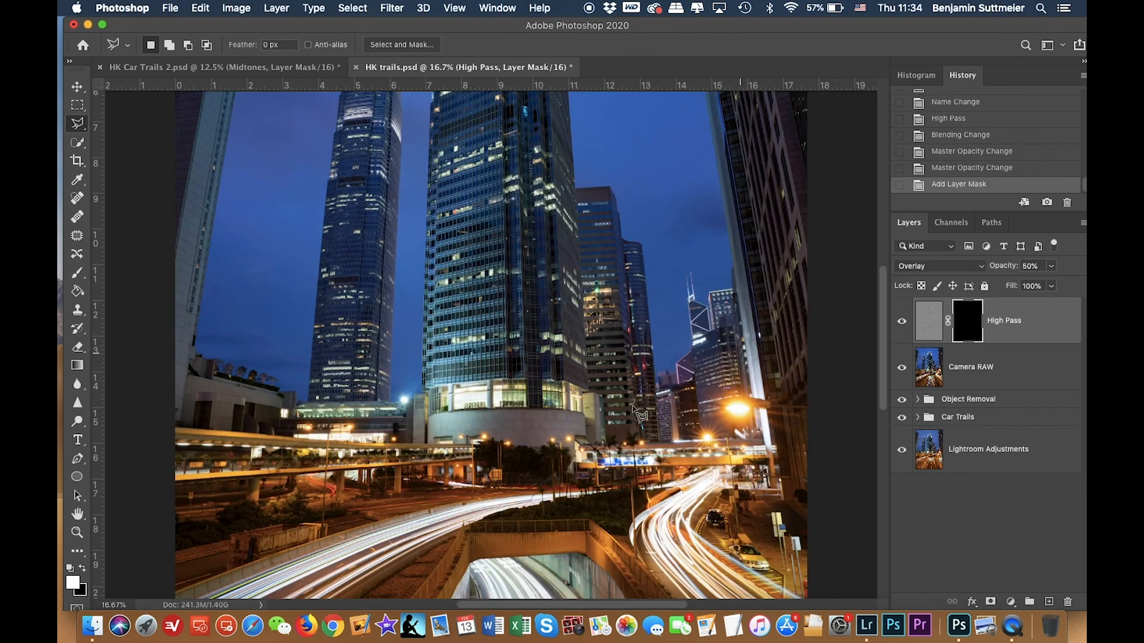
{"action": "key", "text": "b"}
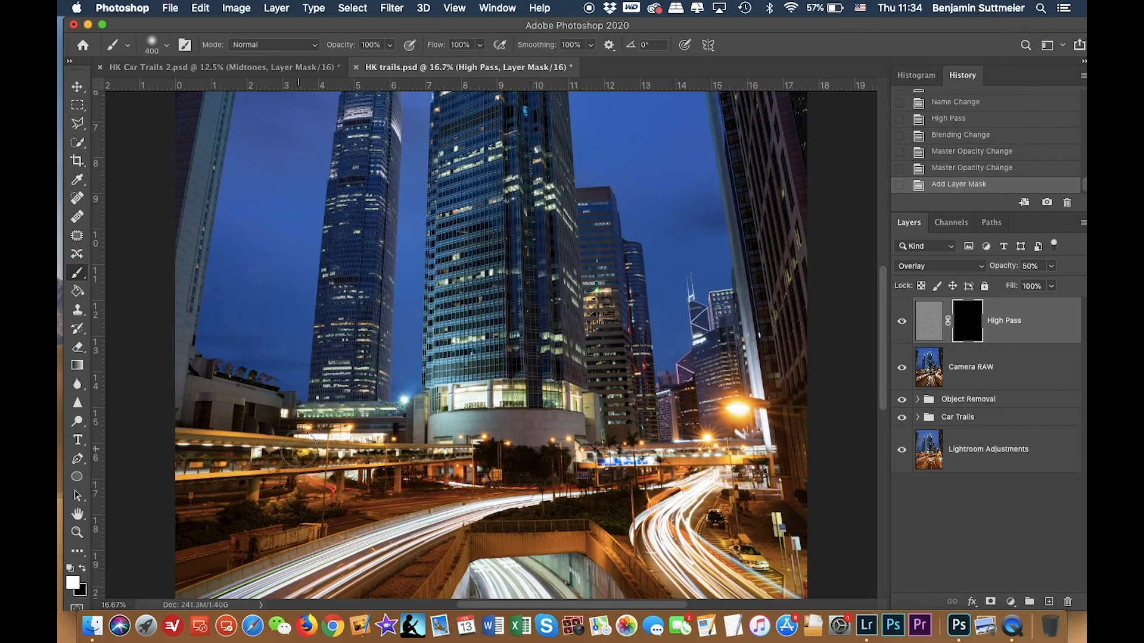
{"action": "scroll", "coordinate": [335, 387], "scroll_direction": "up", "scroll_amount": 10}
{"action": "key", "text": "bracketright"}
{"action": "mouse_move", "coordinate": [332, 383]}
{"action": "left_mouse_down"}
{"action": "mouse_move", "coordinate": [340, 311]}
{"action": "mouse_move", "coordinate": [332, 378]}
{"action": "left_mouse_up"}
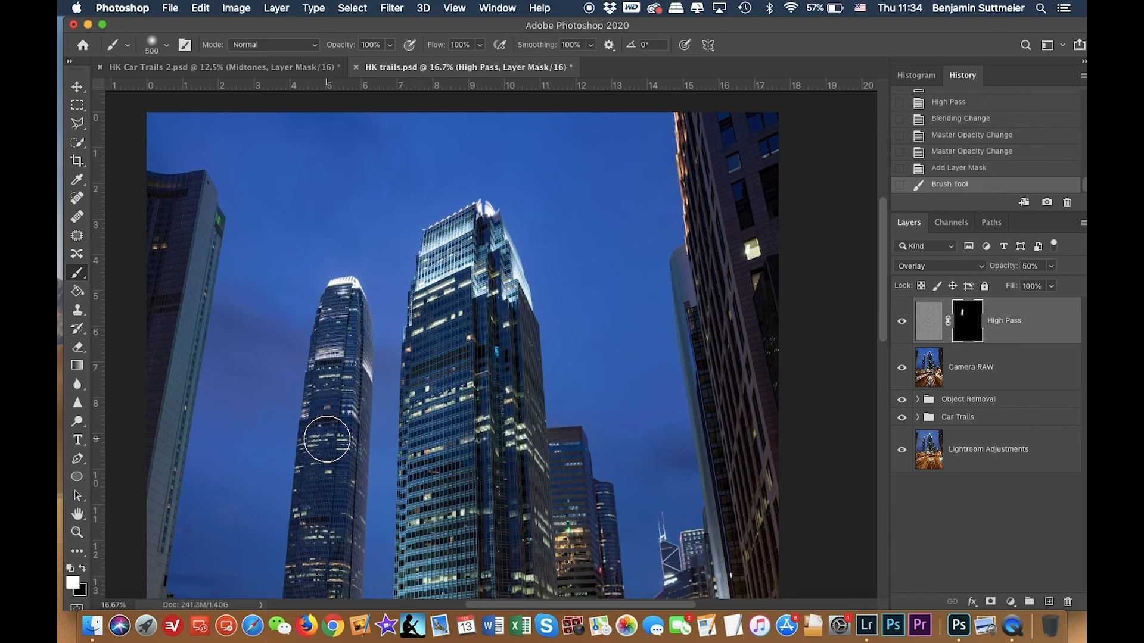
{"action": "key", "text": "x"}
{"action": "key", "text": "backslash"}
{"action": "scroll", "coordinate": [327, 439], "scroll_direction": "down", "scroll_amount": 4}
{"action": "mouse_move", "coordinate": [324, 435]}
{"action": "left_mouse_down"}
{"action": "mouse_move", "coordinate": [337, 335]}
{"action": "mouse_move", "coordinate": [330, 420]}
{"action": "mouse_move", "coordinate": [335, 393]}
{"action": "left_mouse_up"}
{"action": "key", "text": "x"}
{"action": "mouse_move", "coordinate": [334, 301]}
{"action": "left_mouse_down"}
{"action": "mouse_move", "coordinate": [326, 528]}
{"action": "mouse_move", "coordinate": [342, 501]}
{"action": "mouse_move", "coordinate": [359, 256]}
{"action": "left_mouse_up"}
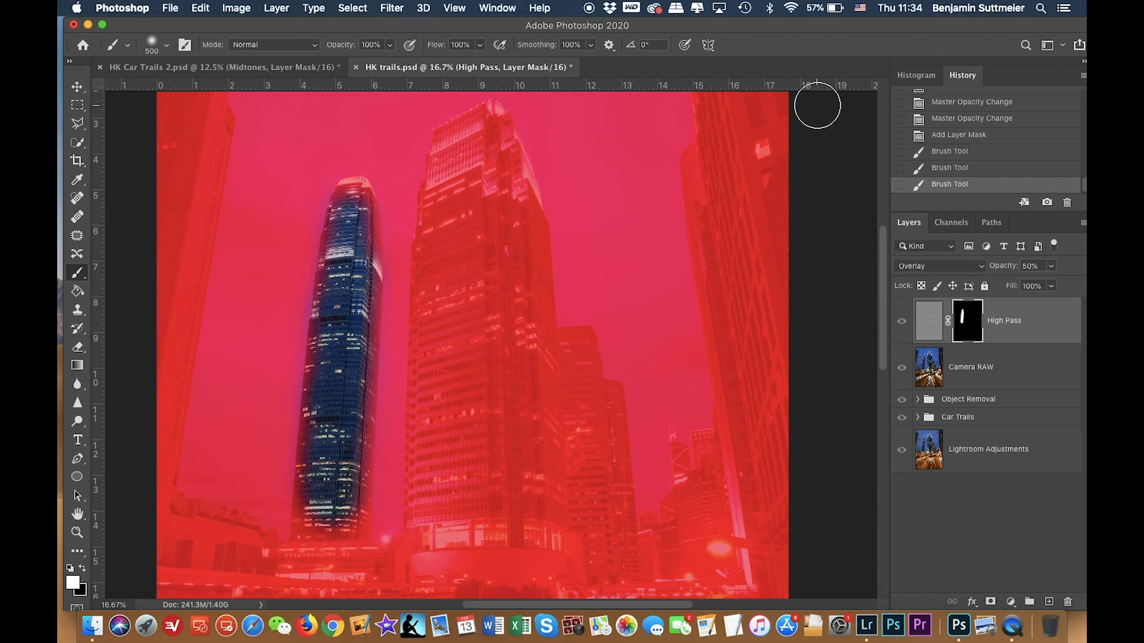
{"action": "scroll", "coordinate": [634, 242], "scroll_direction": "up", "scroll_amount": 3}
{"action": "mouse_move", "coordinate": [453, 186]}
{"action": "left_mouse_down"}
{"action": "mouse_move", "coordinate": [488, 172]}
{"action": "mouse_move", "coordinate": [515, 244]}
{"action": "mouse_move", "coordinate": [532, 483]}
{"action": "mouse_move", "coordinate": [543, 435]}
{"action": "left_mouse_up"}
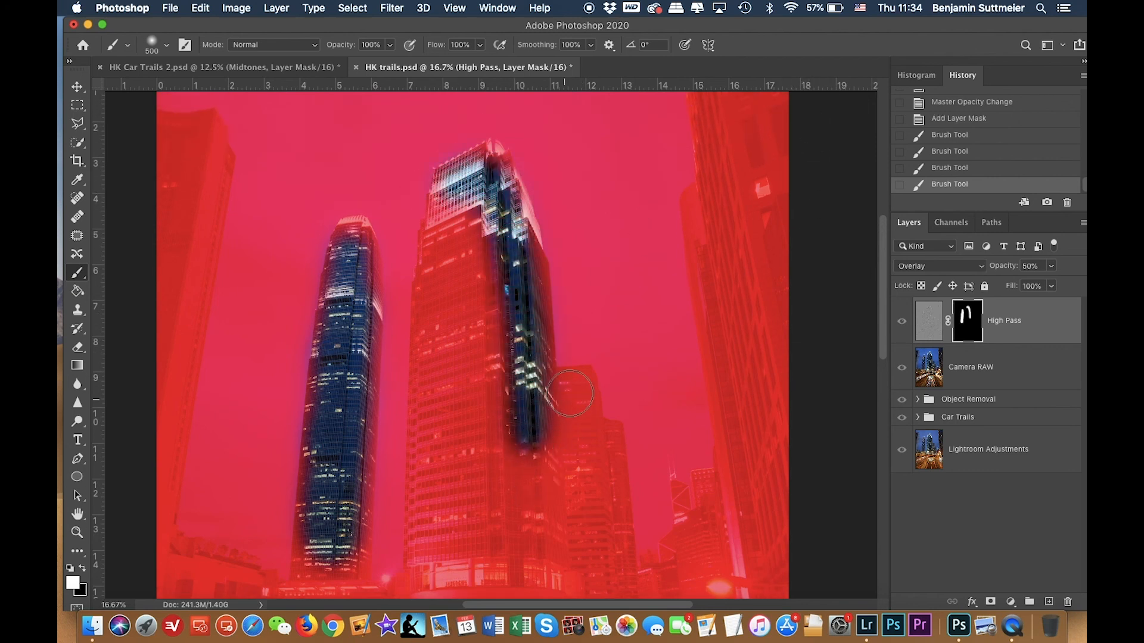
{"action": "left_click_drag", "start_coordinate": [570, 390], "coordinate": [574, 539]}
{"action": "left_click_drag", "start_coordinate": [605, 452], "coordinate": [605, 577]}
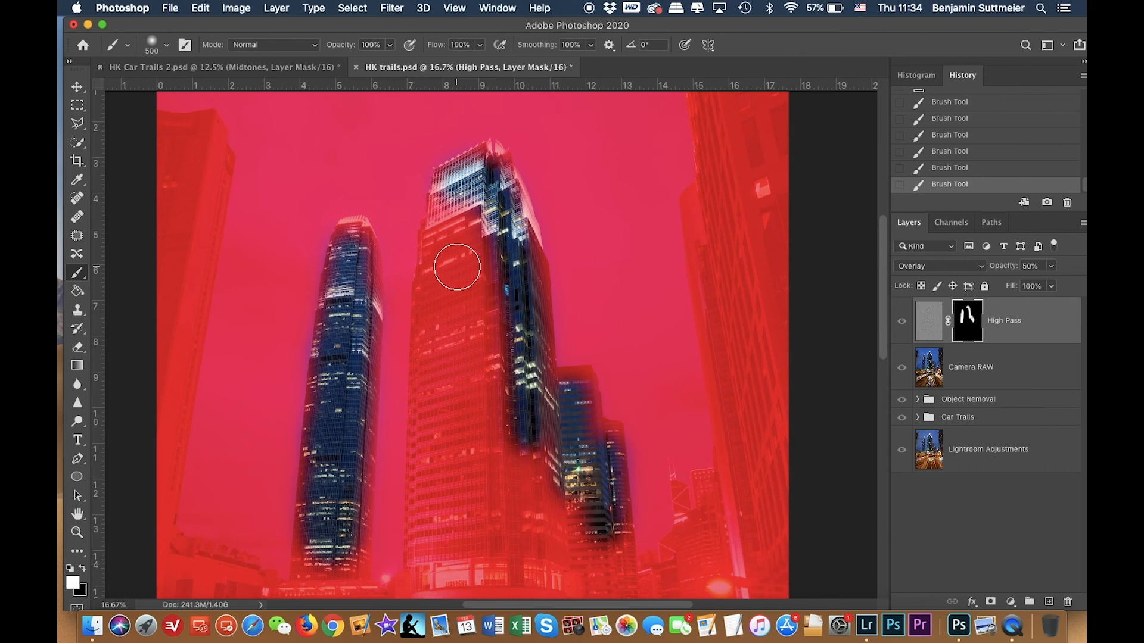
{"action": "mouse_move", "coordinate": [444, 238]}
{"action": "left_mouse_down"}
{"action": "mouse_move", "coordinate": [429, 340]}
{"action": "mouse_move", "coordinate": [435, 522]}
{"action": "left_mouse_up"}
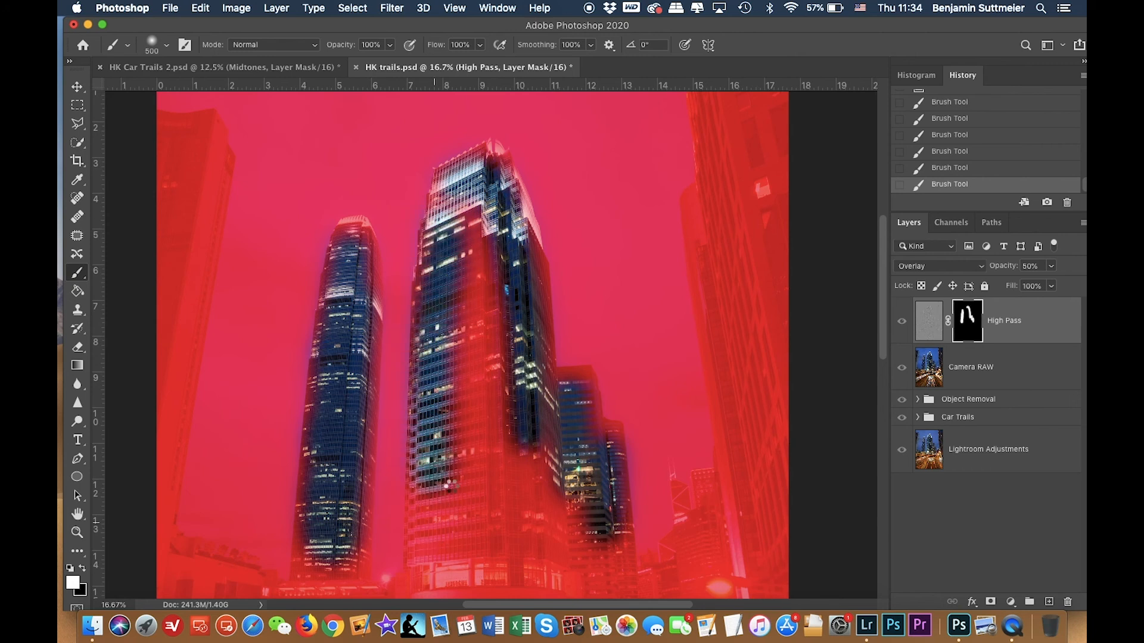
{"action": "scroll", "coordinate": [443, 489], "scroll_direction": "down", "scroll_amount": 5}
{"action": "mouse_move", "coordinate": [431, 304]}
{"action": "left_mouse_down"}
{"action": "mouse_move", "coordinate": [629, 458]}
{"action": "mouse_move", "coordinate": [607, 378]}
{"action": "mouse_move", "coordinate": [607, 429]}
{"action": "mouse_move", "coordinate": [598, 403]}
{"action": "mouse_move", "coordinate": [570, 416]}
{"action": "mouse_move", "coordinate": [545, 377]}
{"action": "mouse_move", "coordinate": [524, 281]}
{"action": "left_mouse_up"}
{"action": "scroll", "coordinate": [523, 280], "scroll_direction": "up", "scroll_amount": 2}
{"action": "mouse_move", "coordinate": [519, 168]}
{"action": "left_mouse_down"}
{"action": "mouse_move", "coordinate": [518, 455]}
{"action": "mouse_move", "coordinate": [554, 450]}
{"action": "mouse_move", "coordinate": [589, 411]}
{"action": "mouse_move", "coordinate": [557, 382]}
{"action": "mouse_move", "coordinate": [527, 375]}
{"action": "left_mouse_up"}
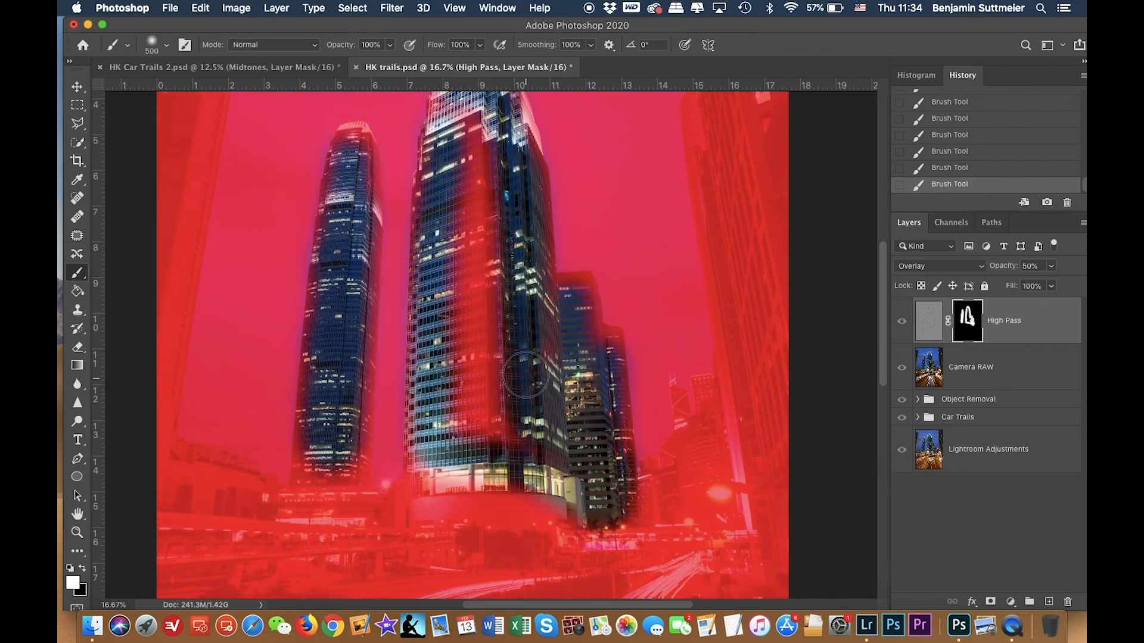
{"action": "scroll", "coordinate": [524, 357], "scroll_direction": "up", "scroll_amount": 2}
{"action": "mouse_move", "coordinate": [471, 258]}
{"action": "left_mouse_down"}
{"action": "mouse_move", "coordinate": [451, 282]}
{"action": "mouse_move", "coordinate": [454, 325]}
{"action": "mouse_move", "coordinate": [465, 326]}
{"action": "mouse_move", "coordinate": [457, 381]}
{"action": "mouse_move", "coordinate": [472, 424]}
{"action": "mouse_move", "coordinate": [460, 240]}
{"action": "mouse_move", "coordinate": [464, 334]}
{"action": "mouse_move", "coordinate": [473, 295]}
{"action": "mouse_move", "coordinate": [499, 318]}
{"action": "mouse_move", "coordinate": [503, 298]}
{"action": "mouse_move", "coordinate": [502, 475]}
{"action": "mouse_move", "coordinate": [529, 508]}
{"action": "mouse_move", "coordinate": [501, 497]}
{"action": "mouse_move", "coordinate": [464, 417]}
{"action": "mouse_move", "coordinate": [472, 387]}
{"action": "mouse_move", "coordinate": [454, 474]}
{"action": "mouse_move", "coordinate": [469, 400]}
{"action": "left_mouse_up"}
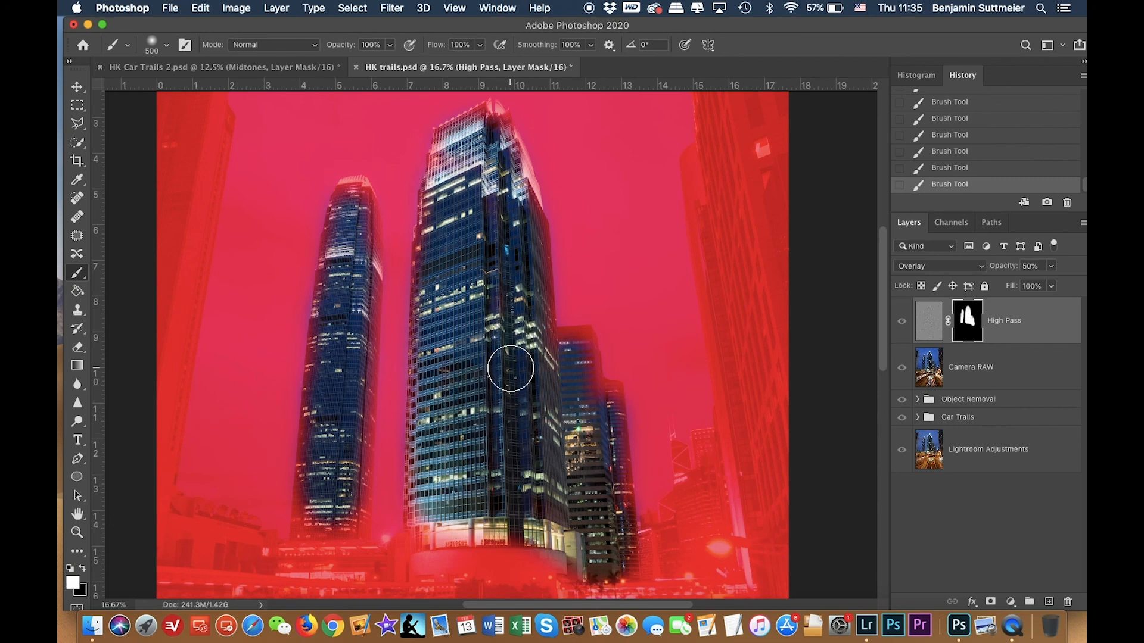
{"action": "scroll", "coordinate": [510, 367], "scroll_direction": "down", "scroll_amount": 2}
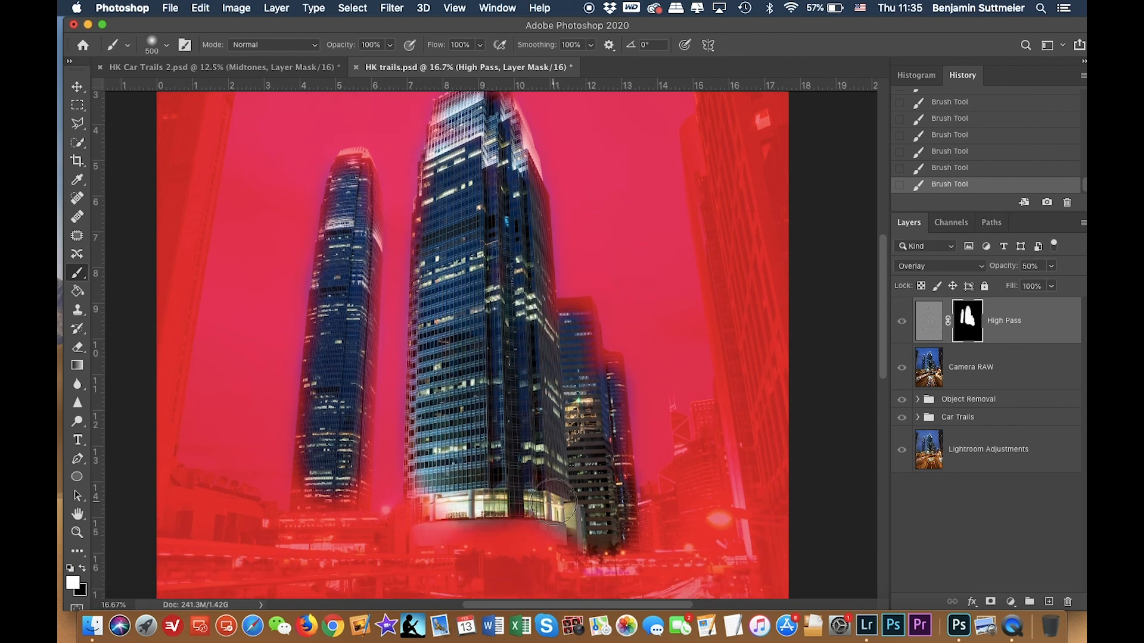
{"action": "key", "text": "backslash"}
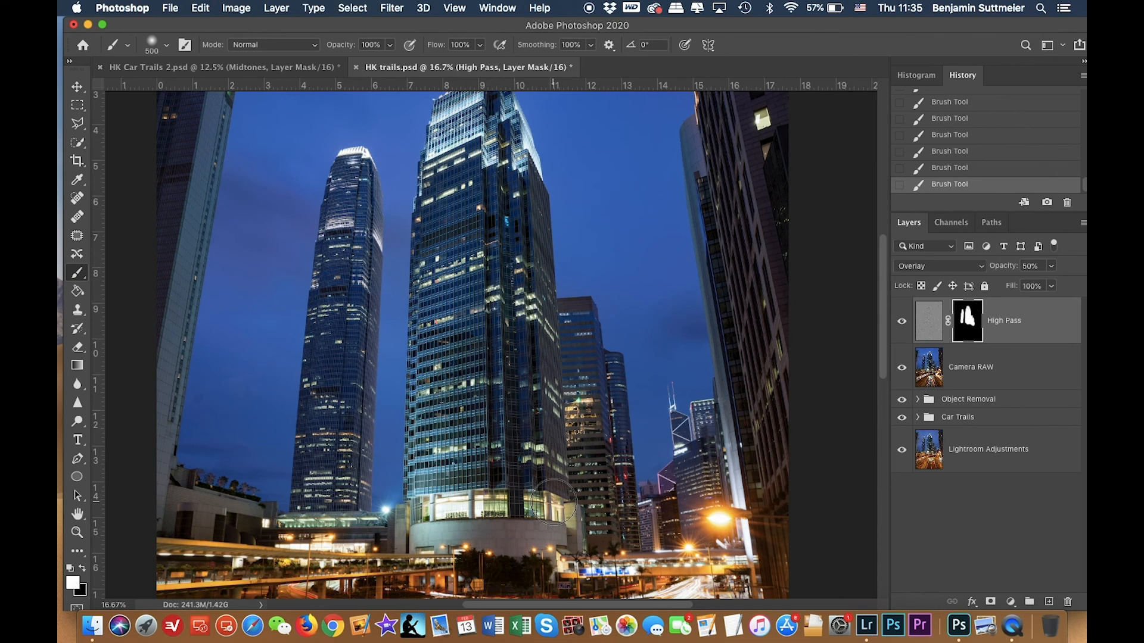
Toggle the High Pass layer's visibility repeatedly to compare the masked sharpening on the whole image.
{"action": "scroll", "coordinate": [664, 386], "scroll_direction": "up", "scroll_amount": 5}
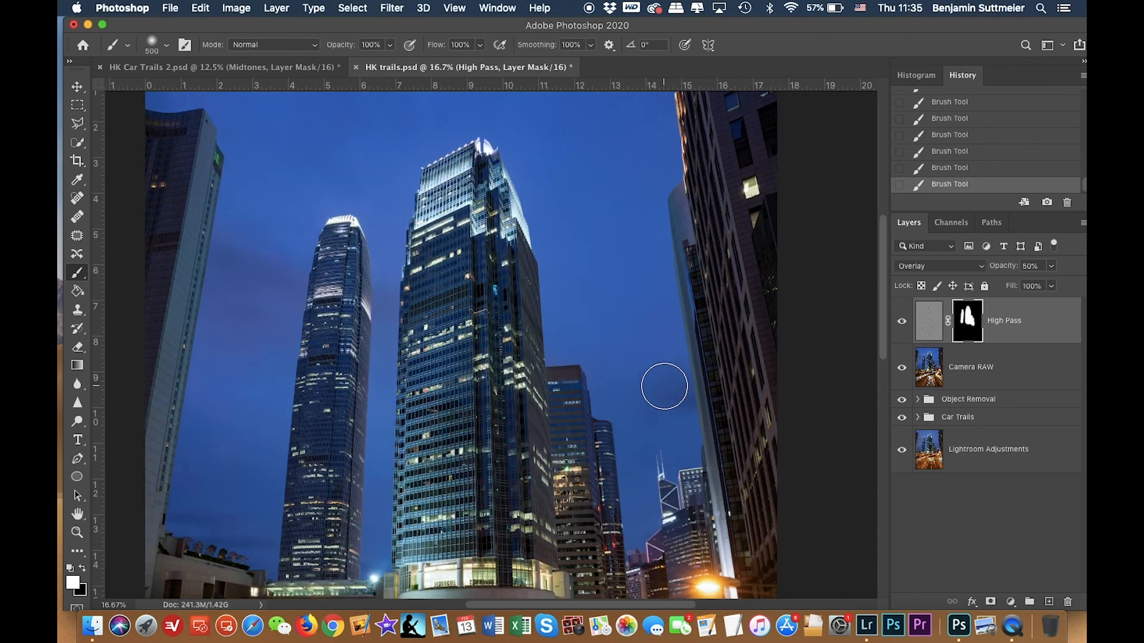
{"action": "key", "text": "super+minus"}
{"action": "key", "text": "super+minus"}
{"action": "key", "text": "super+minus"}
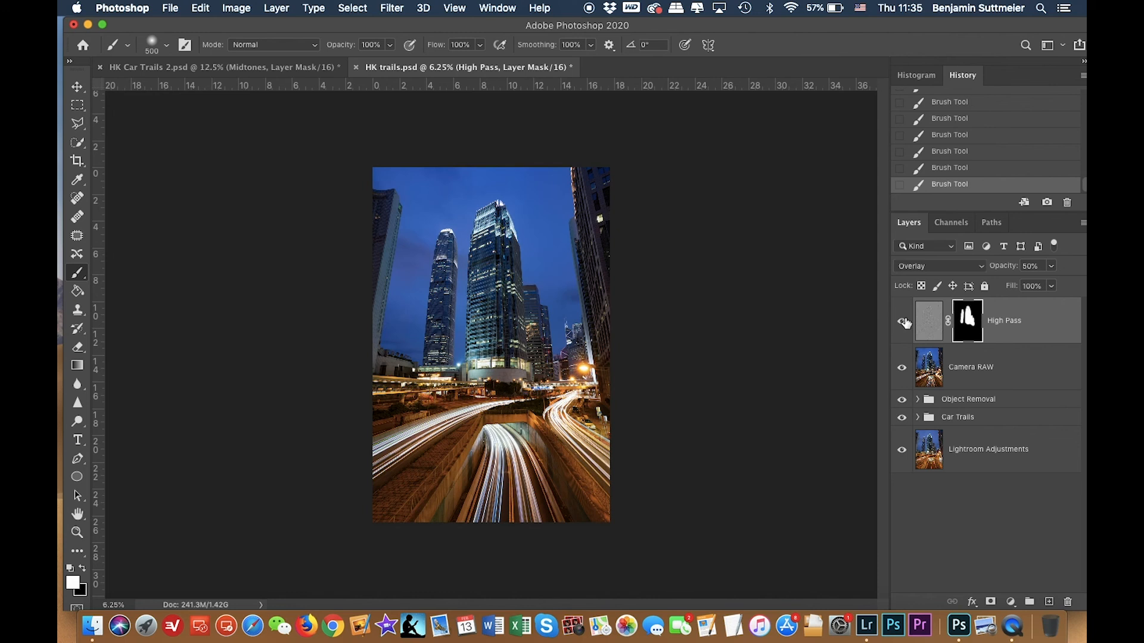
{"action": "left_click", "coordinate": [901, 453], "text": "alt"}
{"action": "left_click", "coordinate": [901, 452], "text": "alt"}
{"action": "left_click", "coordinate": [901, 452], "text": "alt"}
{"action": "left_click", "coordinate": [902, 453], "text": "alt"}
{"action": "left_click", "coordinate": [902, 452], "text": "alt"}
{"action": "left_click", "coordinate": [902, 452], "text": "alt"}
{"action": "left_click", "coordinate": [902, 454], "text": "alt"}
Stamp all visible layers into a new merged layer and open the Camera Raw Filter on it.
{"action": "key", "text": "super+alt+shift+e"}
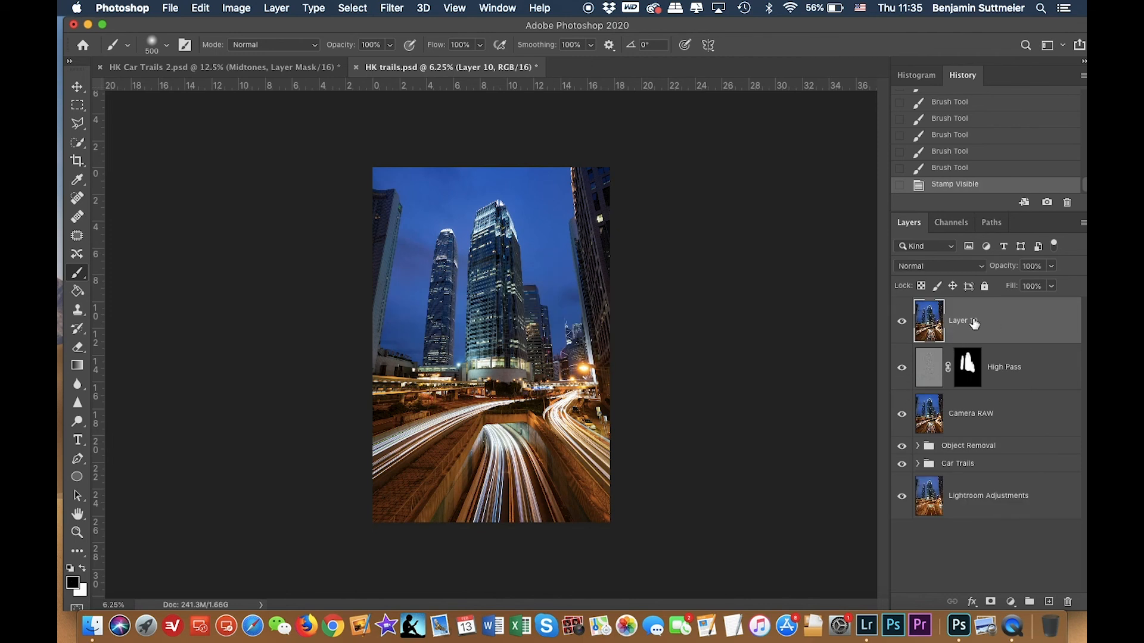
{"action": "left_click", "coordinate": [398, 7]}
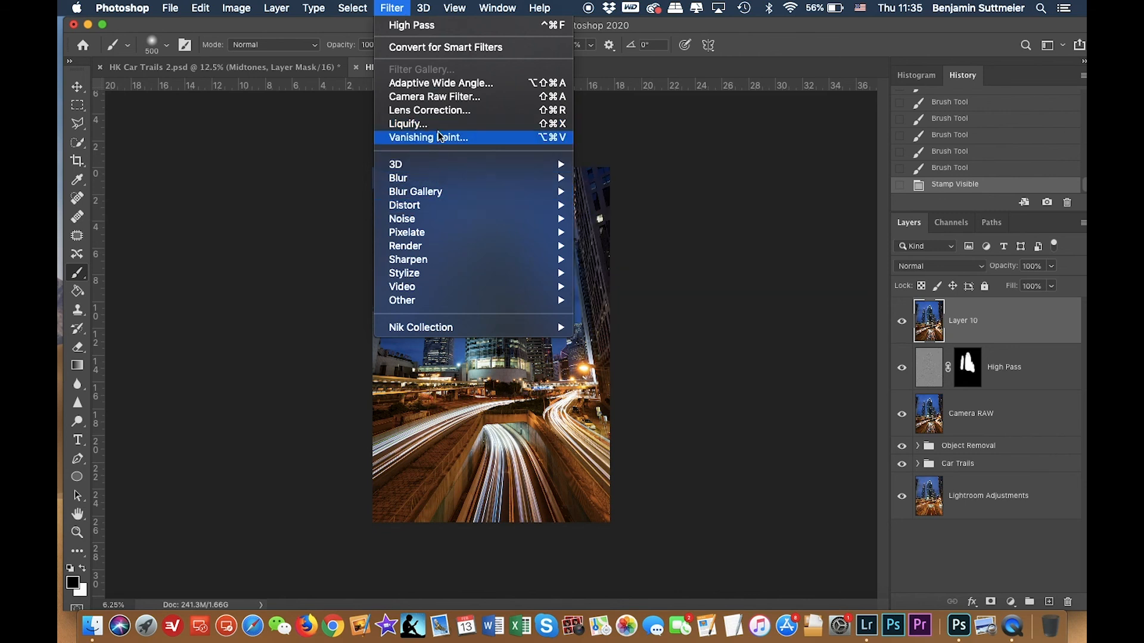
{"action": "left_click", "coordinate": [441, 98]}
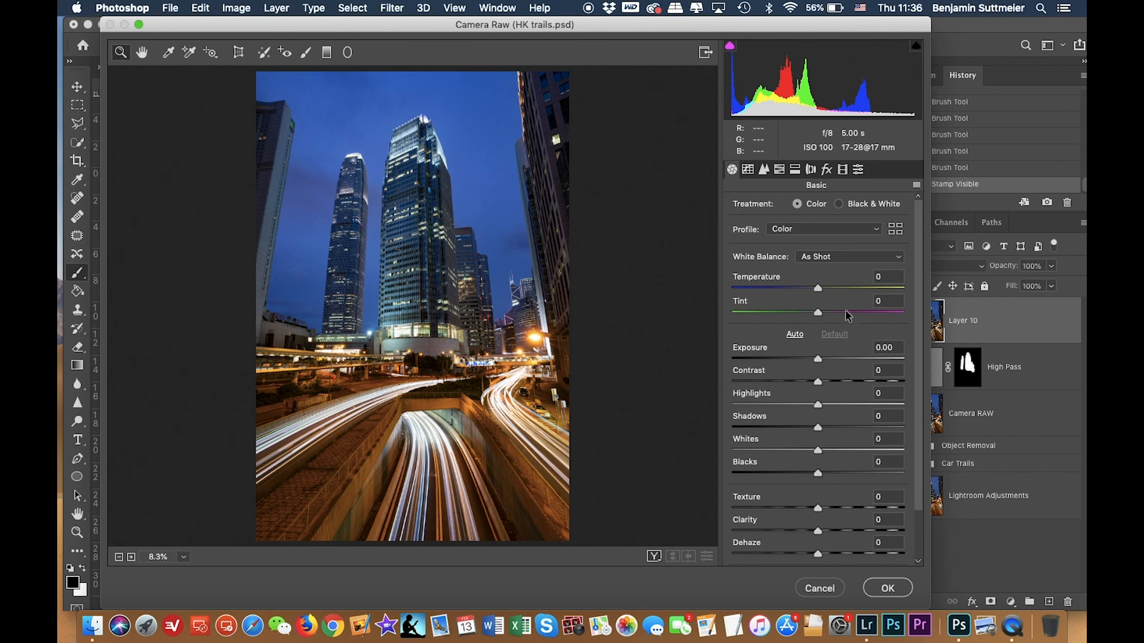
Set the post-crop vignetting amount to -10 in the Effects panel.
{"action": "left_click", "coordinate": [827, 169]}
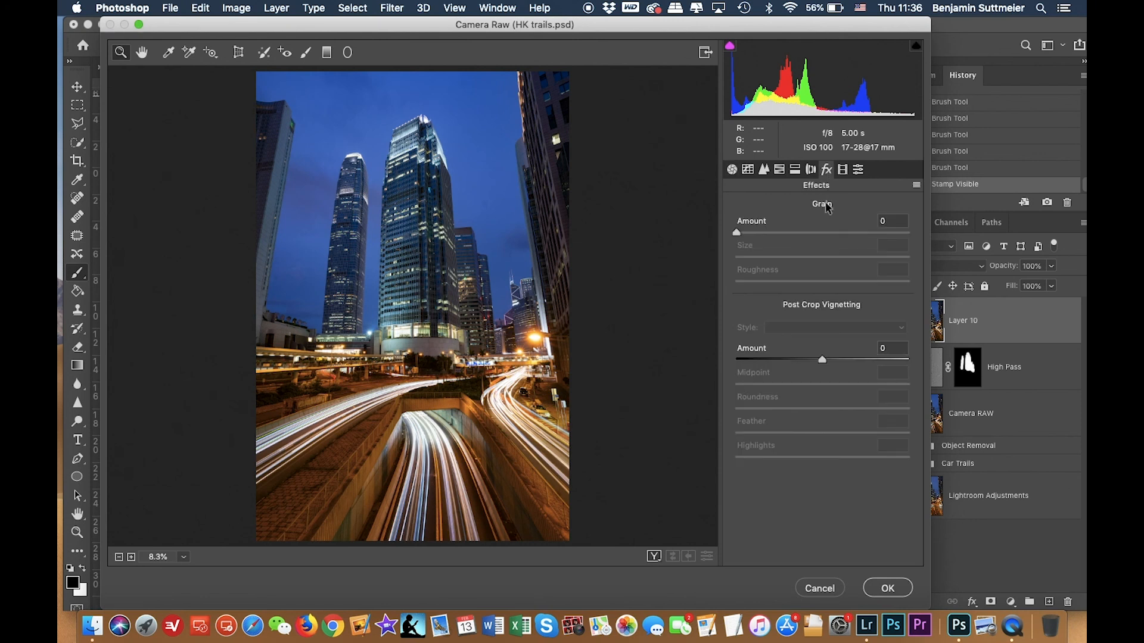
{"action": "left_click_drag", "start_coordinate": [824, 362], "coordinate": [744, 360]}
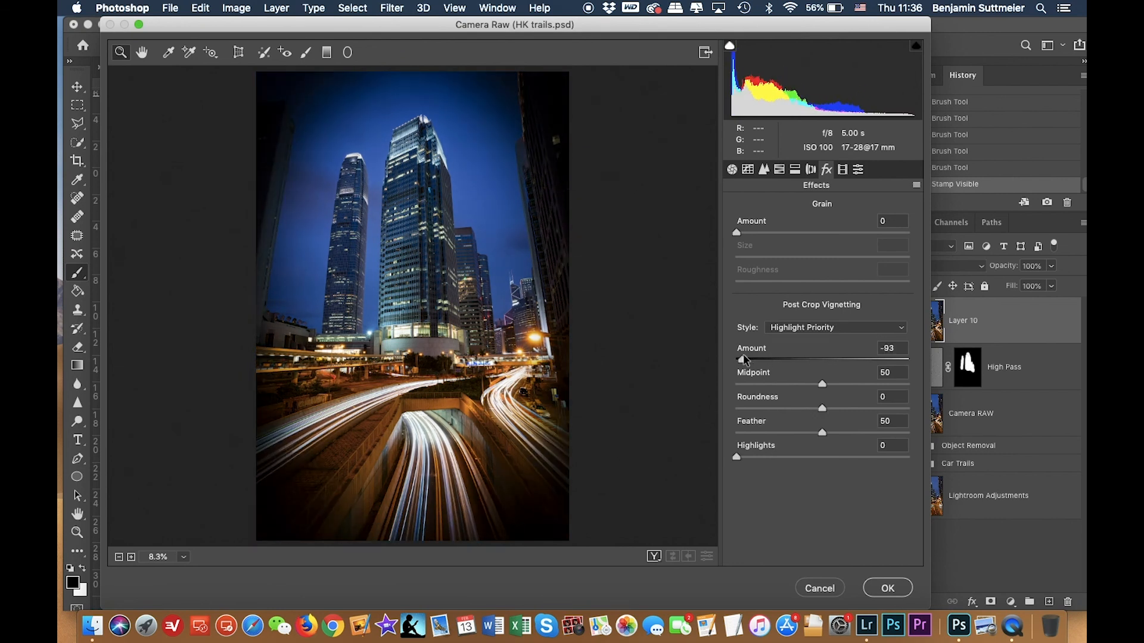
{"action": "left_click_drag", "start_coordinate": [746, 358], "coordinate": [814, 353]}
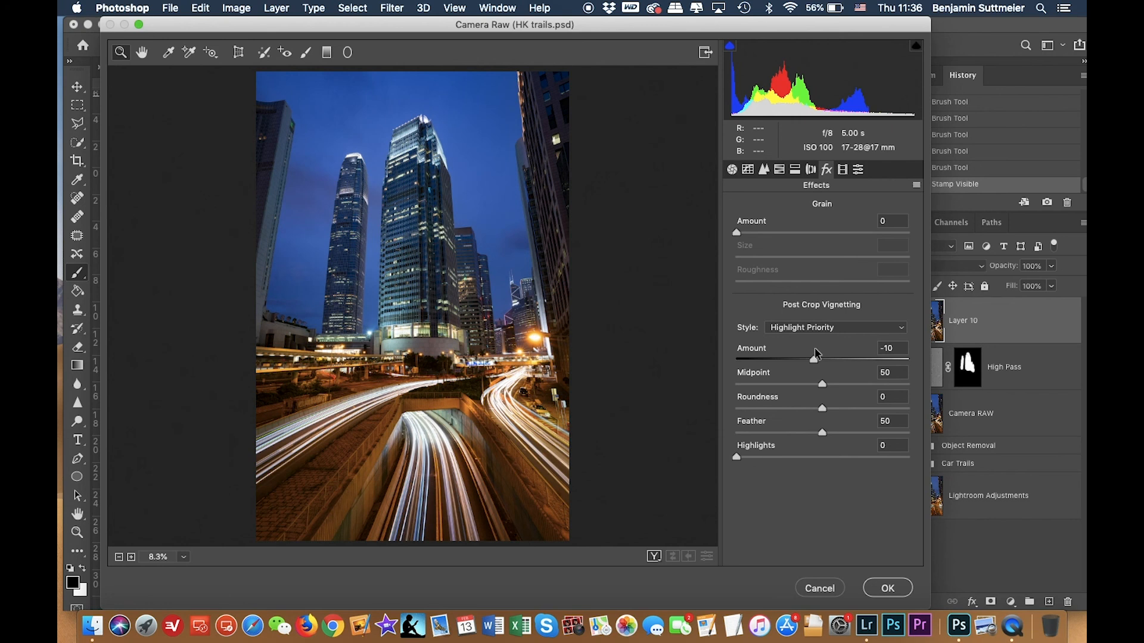
{"action": "left_click_drag", "start_coordinate": [814, 348], "coordinate": [814, 348]}
{"action": "left_click", "coordinate": [732, 171]}
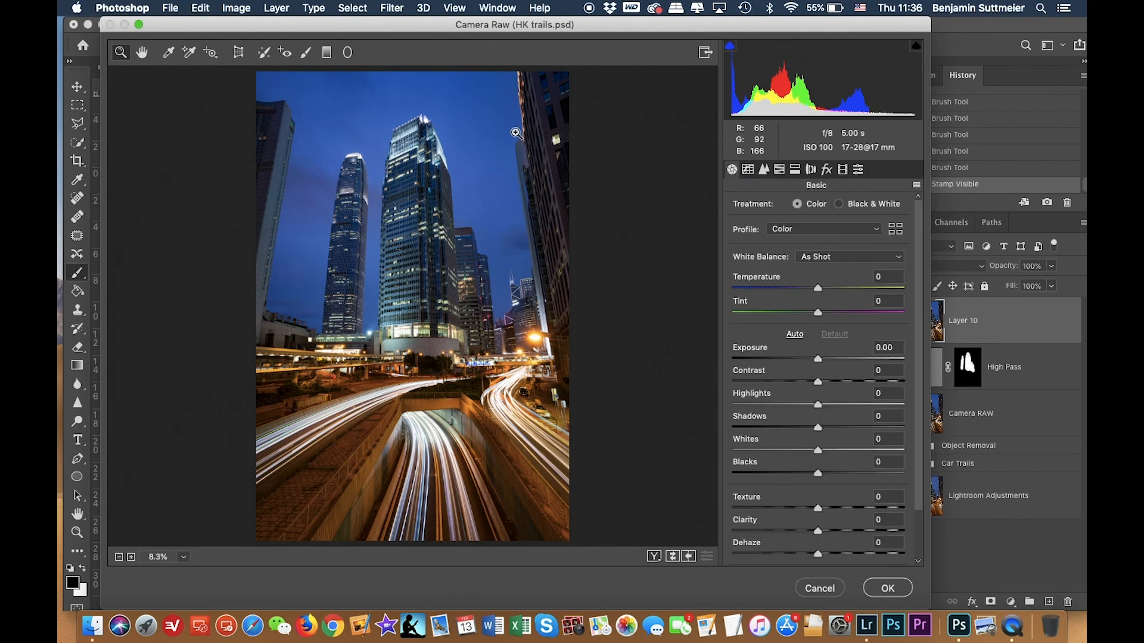
Add a graduated filter rising from the bottom of the road, reset its settings, set exposure to -0.50, and apply the filter.
{"action": "left_click", "coordinate": [327, 54]}
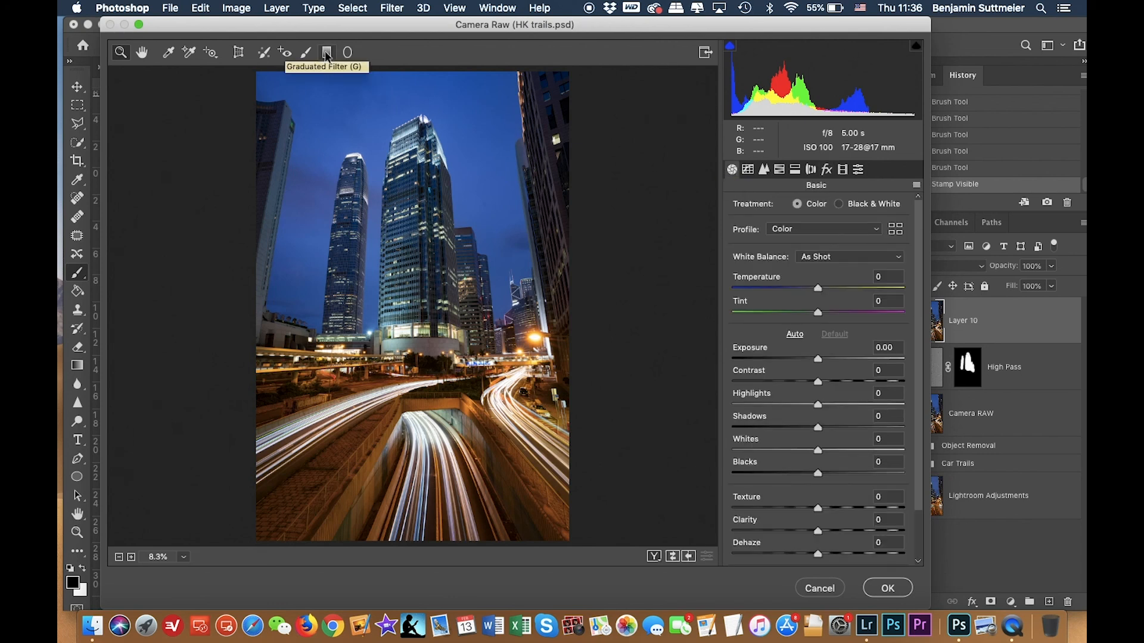
{"action": "left_click", "coordinate": [326, 55]}
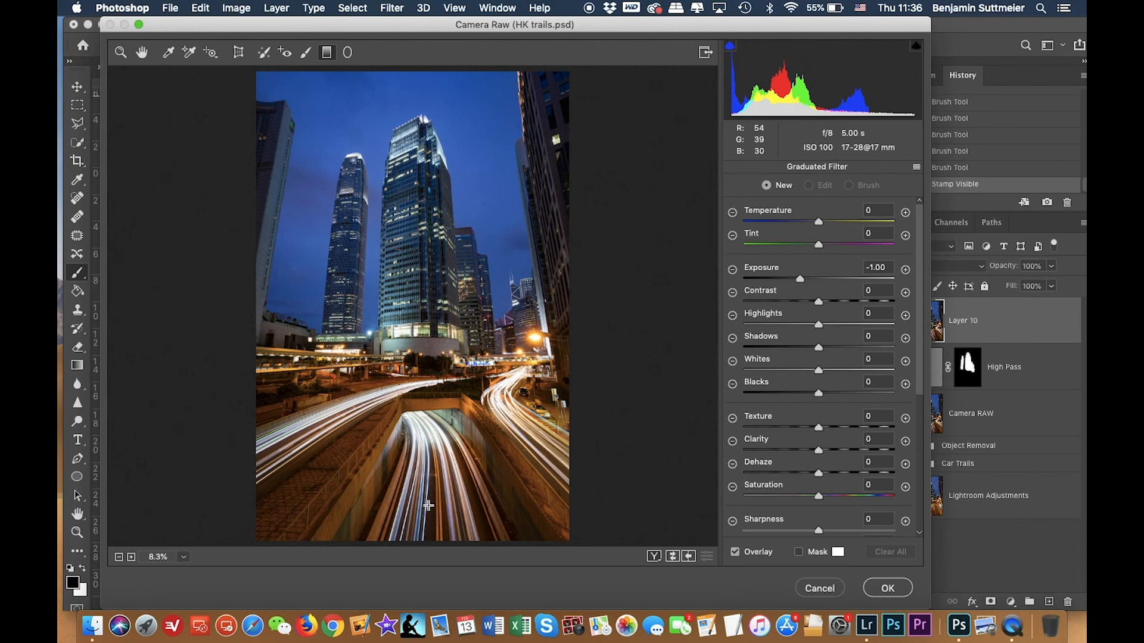
{"action": "left_click_drag", "start_coordinate": [430, 505], "coordinate": [435, 406]}
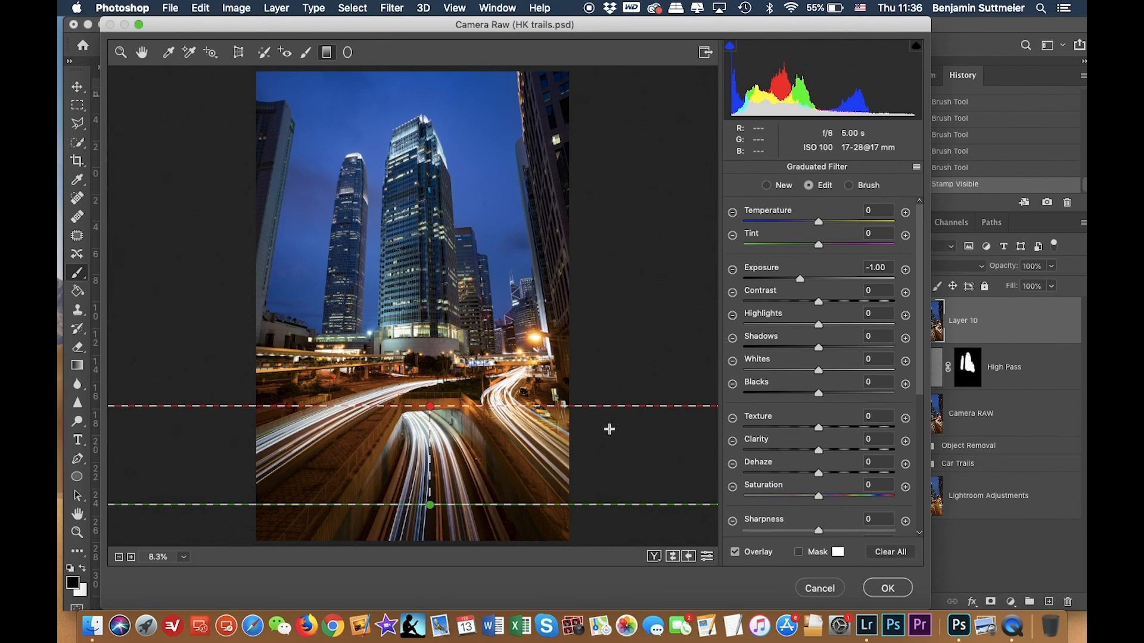
{"action": "left_click", "coordinate": [916, 168]}
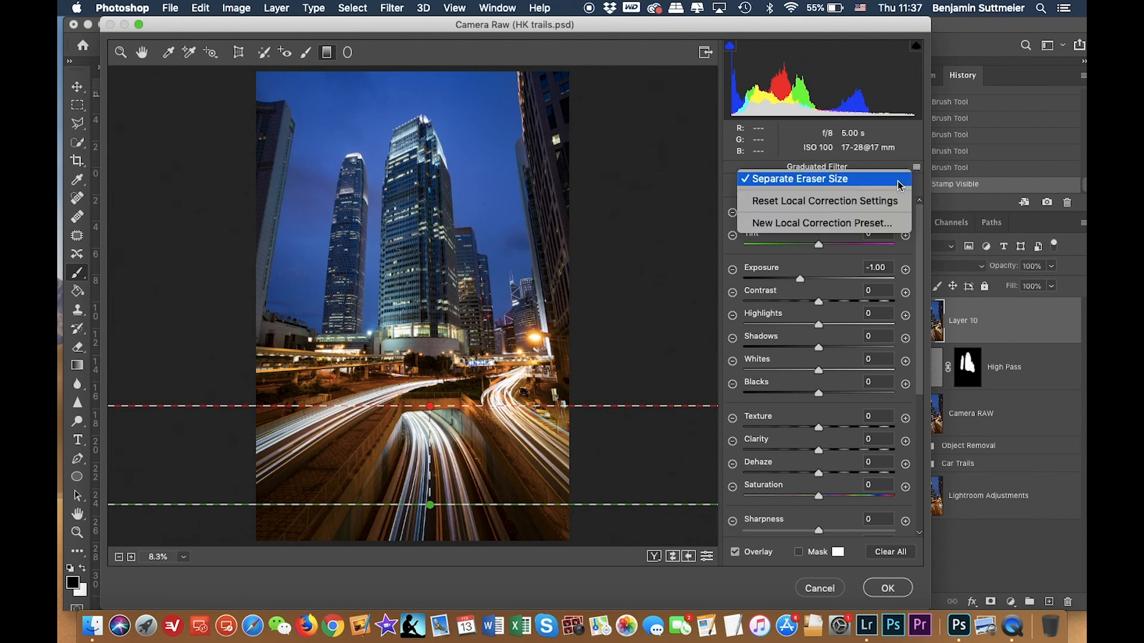
{"action": "left_click", "coordinate": [876, 203]}
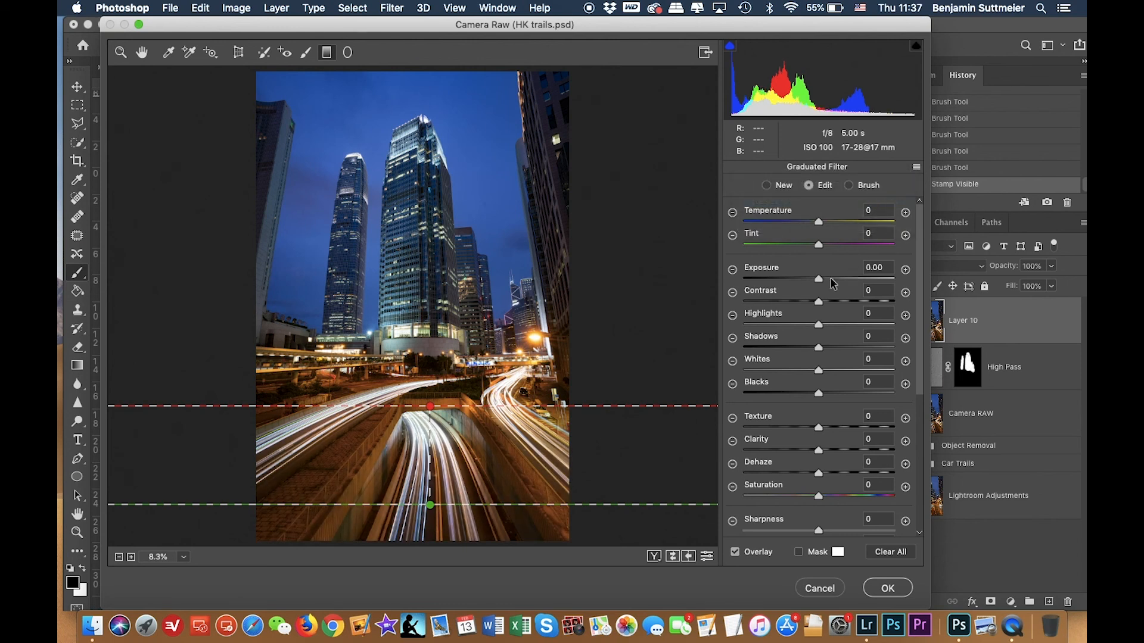
{"action": "left_click_drag", "start_coordinate": [818, 280], "coordinate": [808, 282]}
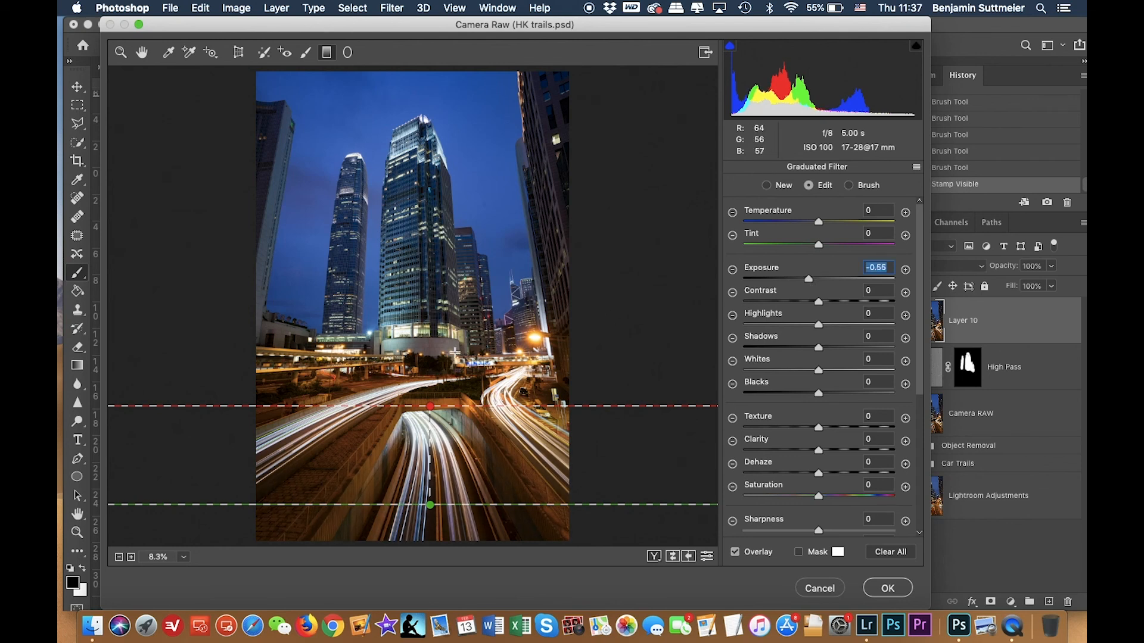
{"action": "type", "text": "-0.5"}
{"action": "key", "text": "Return"}
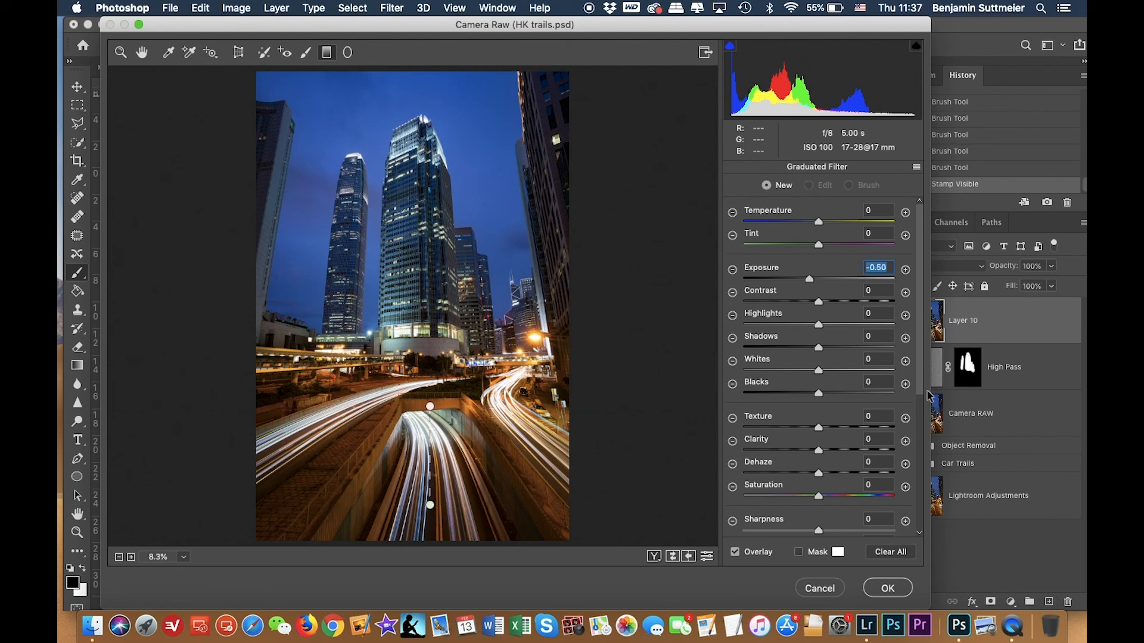
{"action": "left_click", "coordinate": [882, 589]}
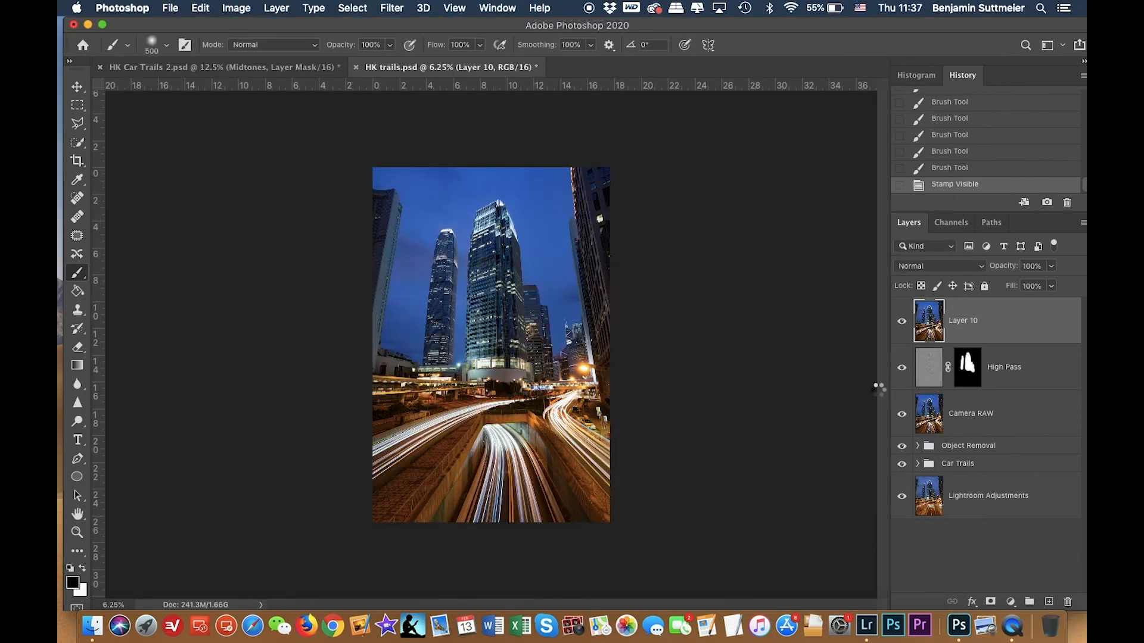
Rename the merged layer Vignette.
{"action": "double_click", "coordinate": [960, 322]}
{"action": "type", "text": "Vigne"}
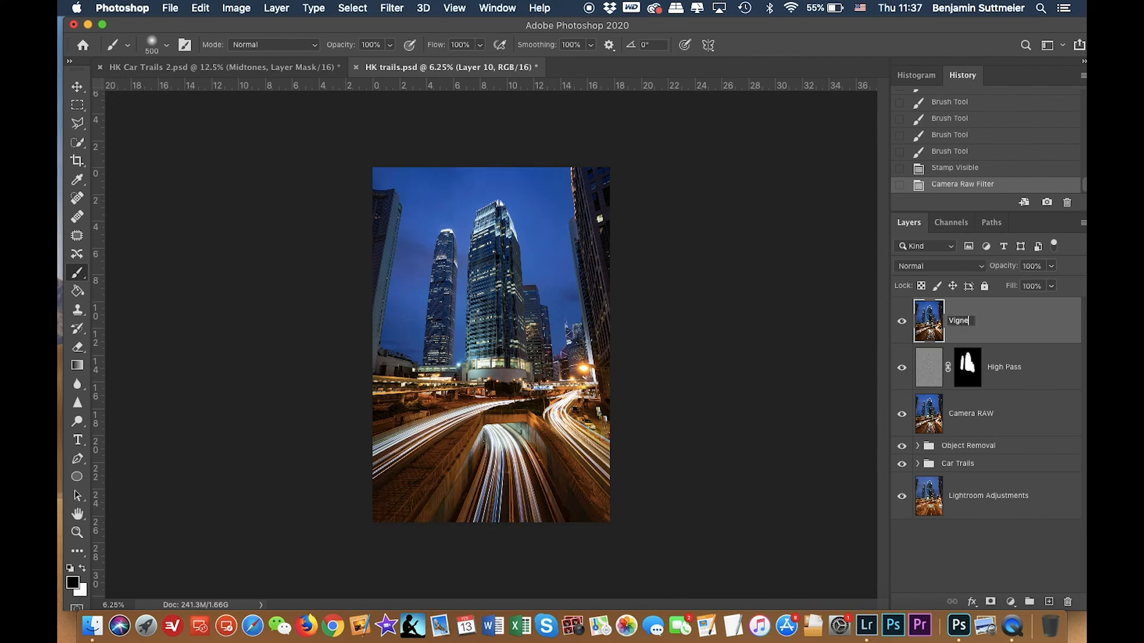
{"action": "type", "text": "tte"}
{"action": "key", "text": "Return"}
Toggle the Vignette layer, the soloed Lightroom Adjustments layer and the Car Trails group to compare before and after.
{"action": "left_click", "coordinate": [902, 322]}
{"action": "left_click", "coordinate": [902, 322]}
{"action": "left_click", "coordinate": [902, 322]}
{"action": "left_click", "coordinate": [902, 322]}
{"action": "left_click", "coordinate": [903, 322]}
{"action": "left_click", "coordinate": [902, 322]}
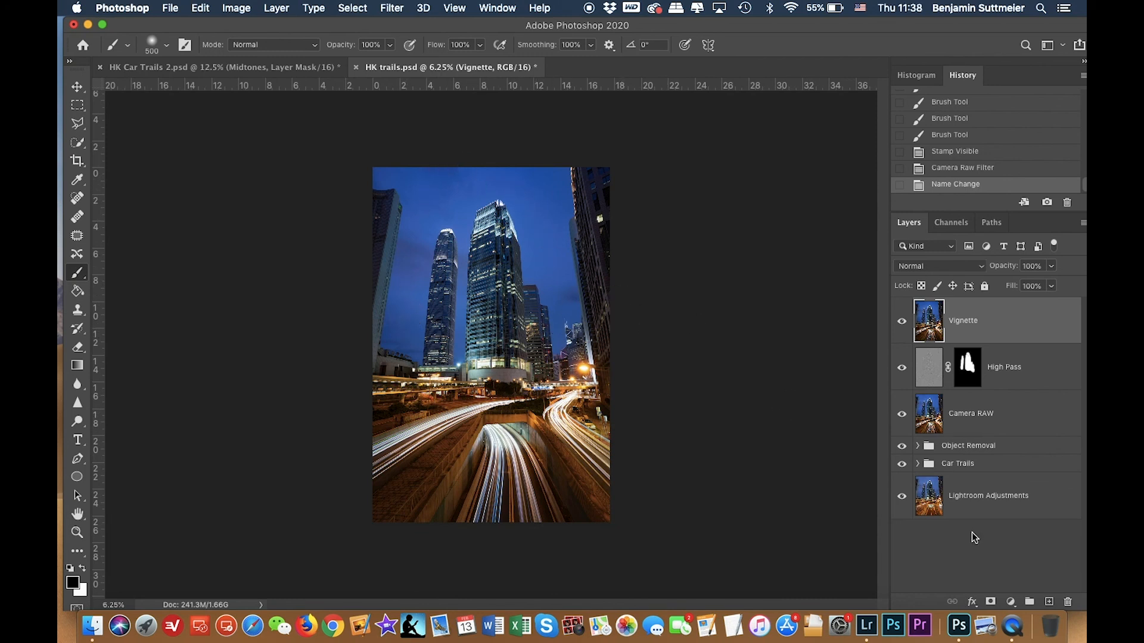
{"action": "left_click", "coordinate": [901, 500], "text": "alt"}
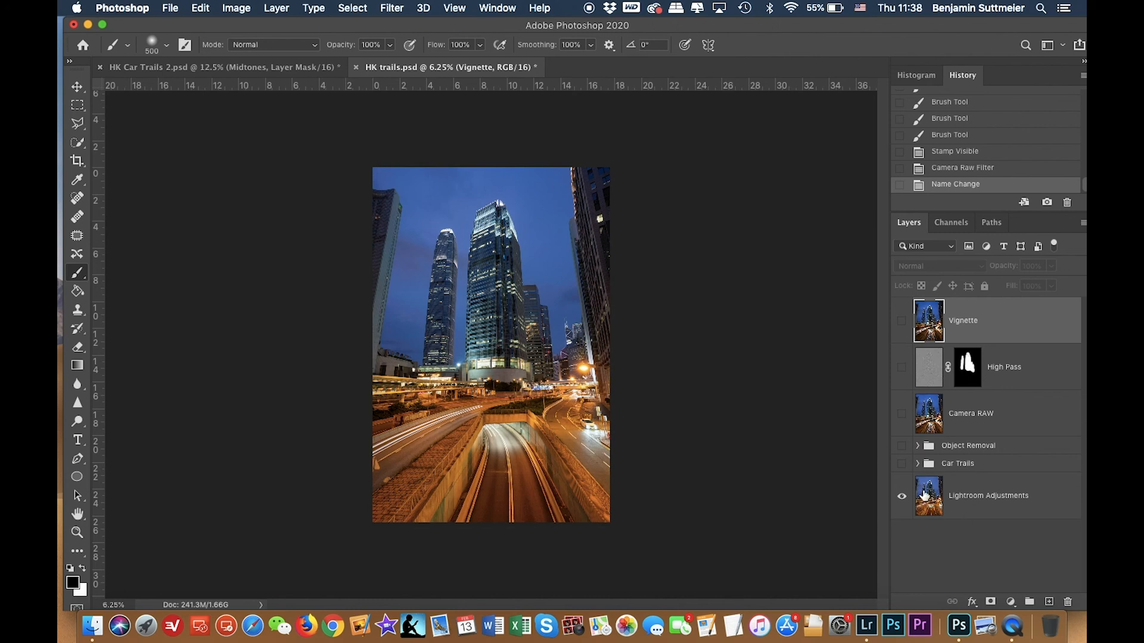
{"action": "left_click", "coordinate": [902, 465]}
{"action": "left_click", "coordinate": [902, 465]}
{"action": "left_click", "coordinate": [902, 465]}
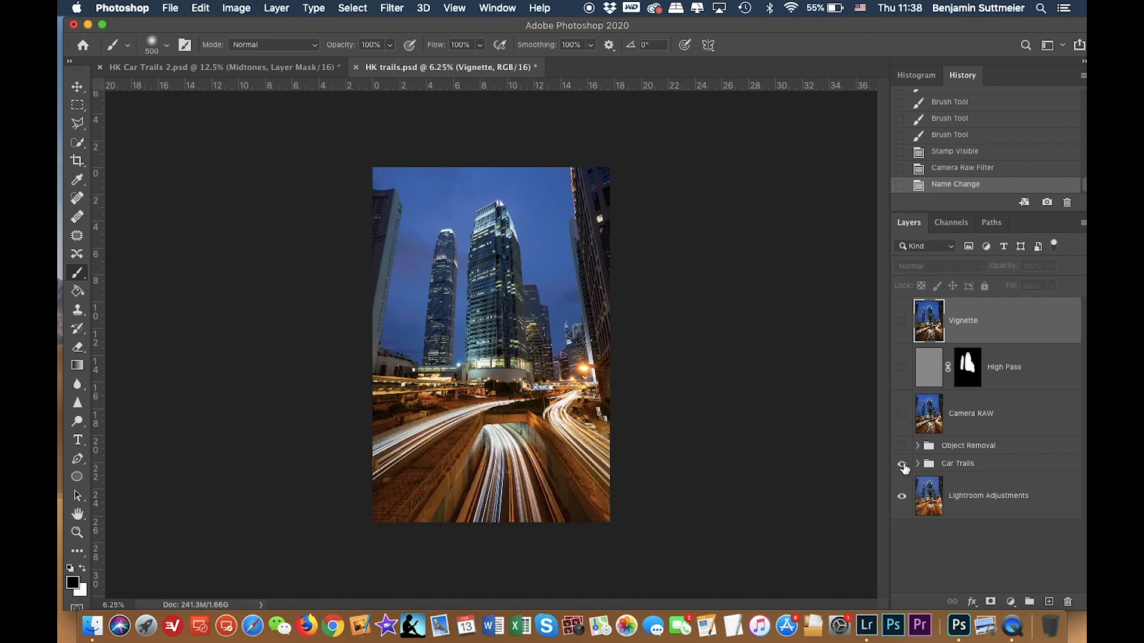
Expand the Car Trails group to review its layers.
{"action": "left_click", "coordinate": [917, 463]}
{"action": "scroll", "coordinate": [935, 465], "scroll_direction": "down", "scroll_amount": 5}
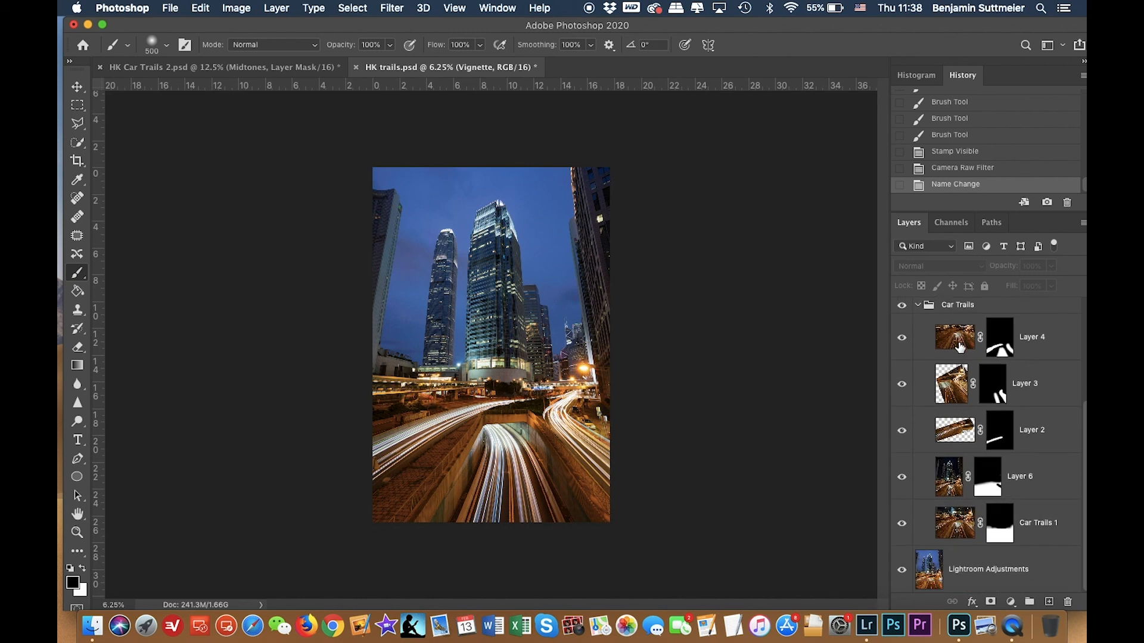
Scroll to the top of the layer stack and make the Object Removal group visible again.
{"action": "scroll", "coordinate": [929, 369], "scroll_direction": "up", "scroll_amount": 5}
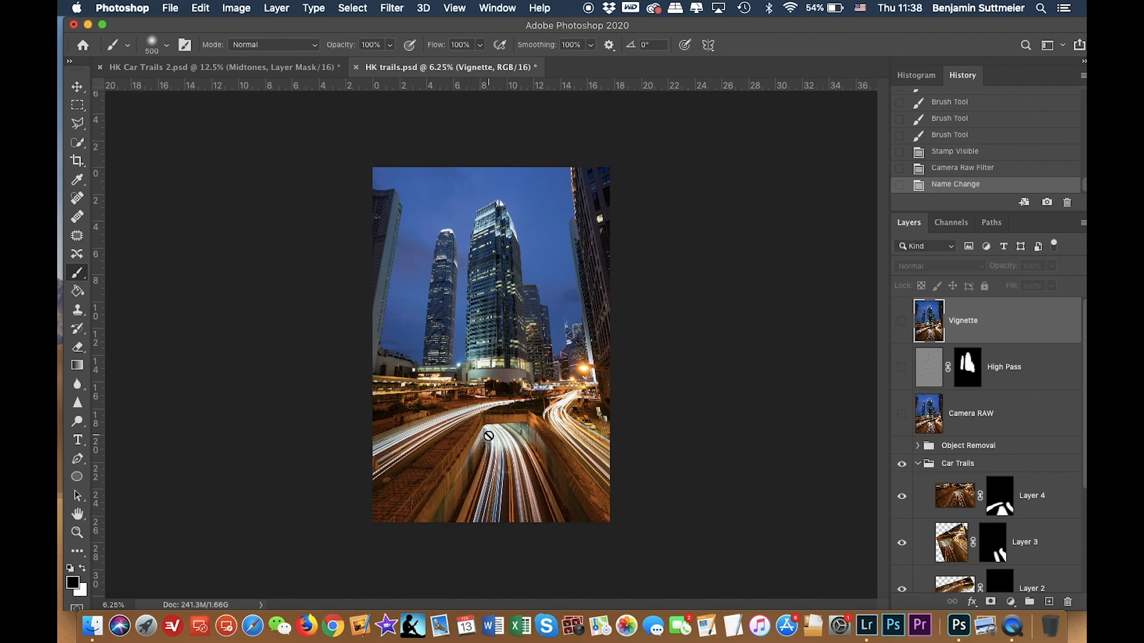
{"action": "scroll", "coordinate": [487, 436], "scroll_direction": "up", "scroll_amount": 5}
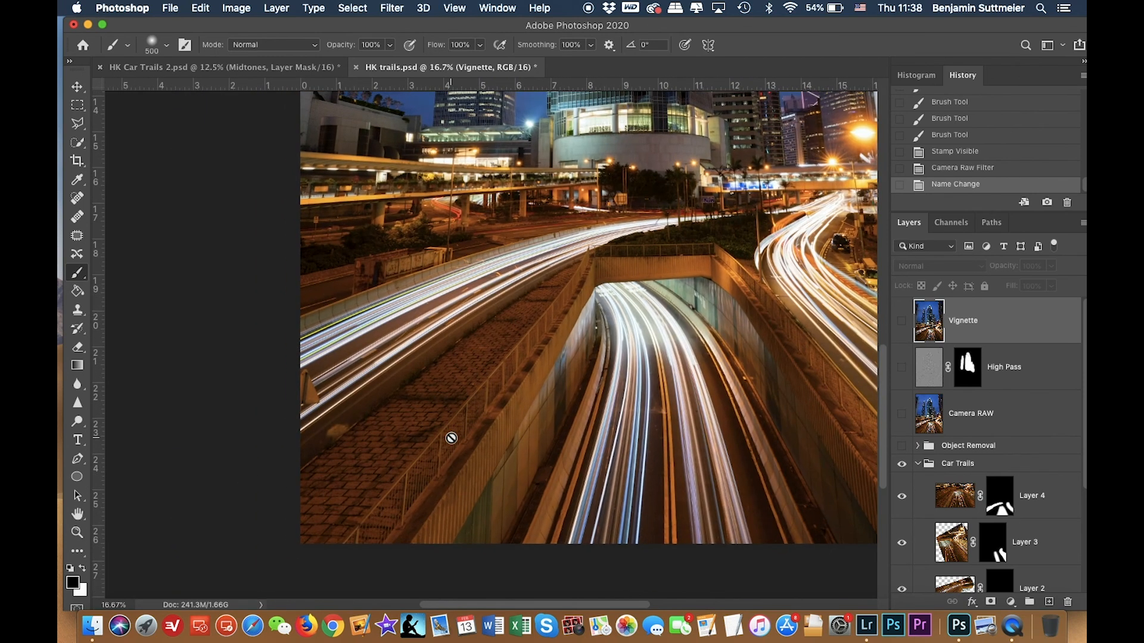
{"action": "left_click", "coordinate": [901, 447]}
{"action": "left_click", "coordinate": [902, 447]}
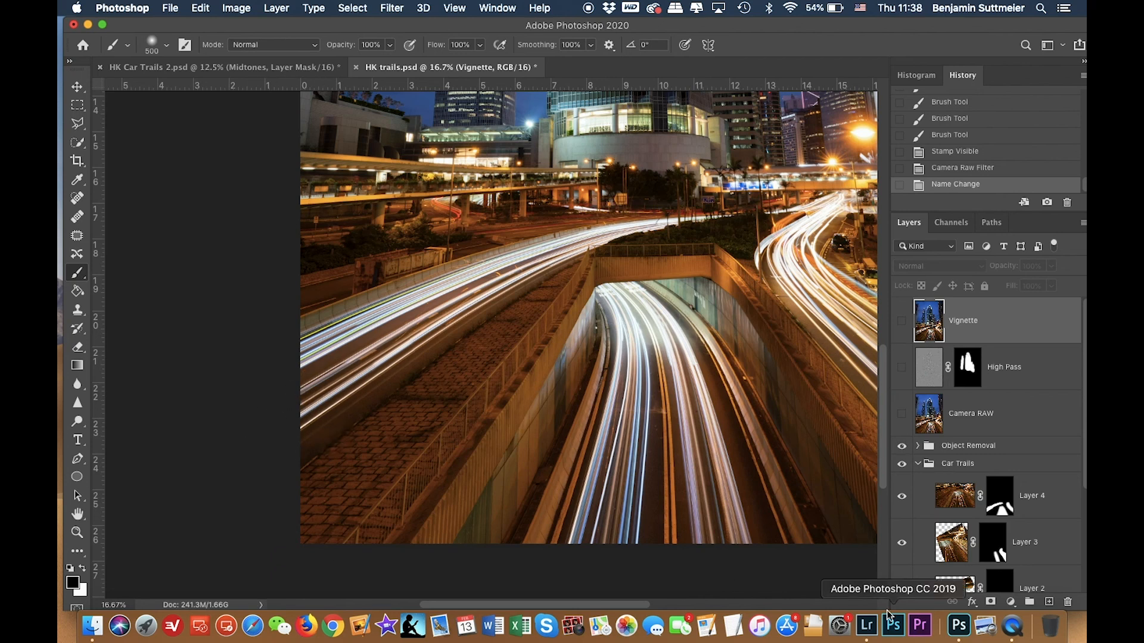
{"action": "key", "text": "super+minus"}
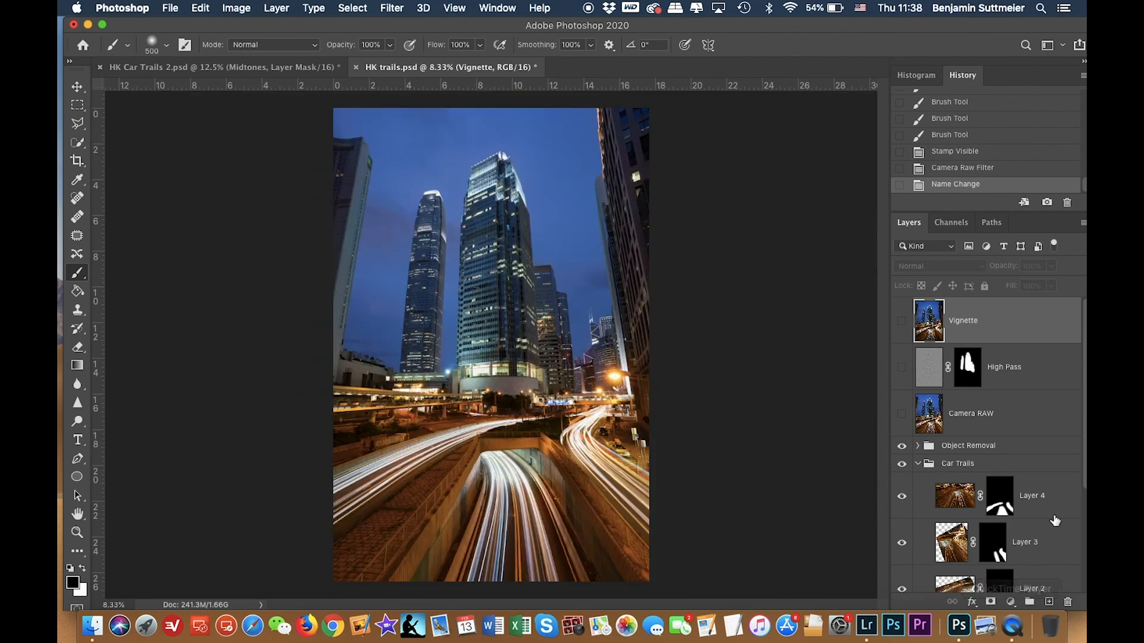
Make the Camera RAW, High Pass and Vignette layers visible again, checking the sharpening on the buildings up close.
{"action": "left_click", "coordinate": [903, 415]}
{"action": "left_click", "coordinate": [903, 416]}
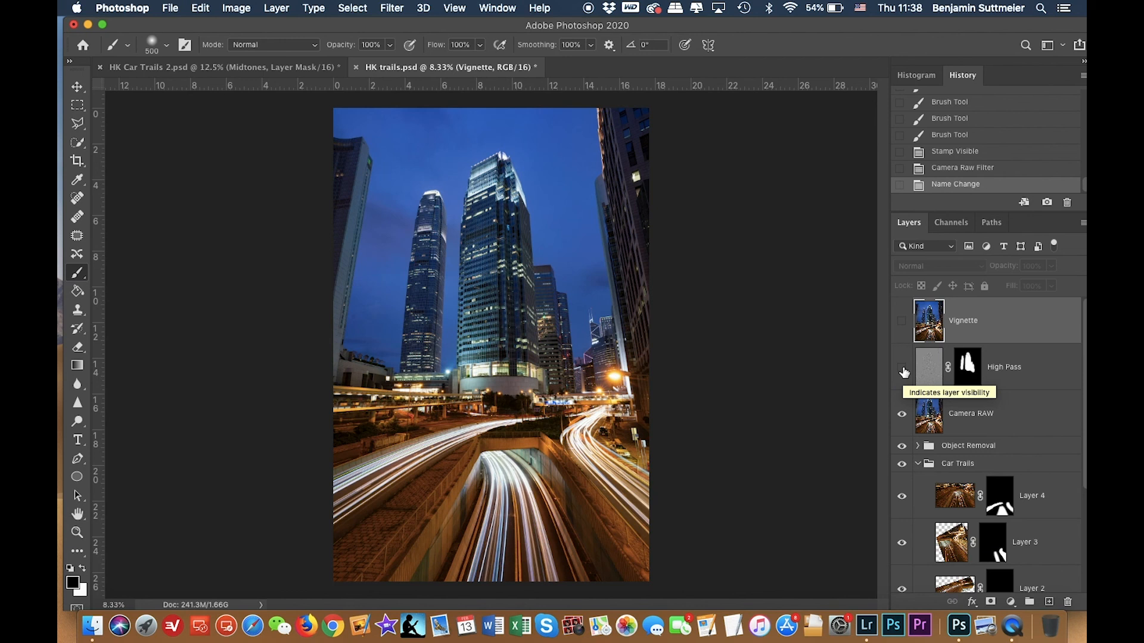
{"action": "key", "text": "super+plus"}
{"action": "key", "text": "super+plus"}
{"action": "key", "text": "super+plus"}
{"action": "key", "text": "super+plus"}
{"action": "key", "text": "super+plus"}
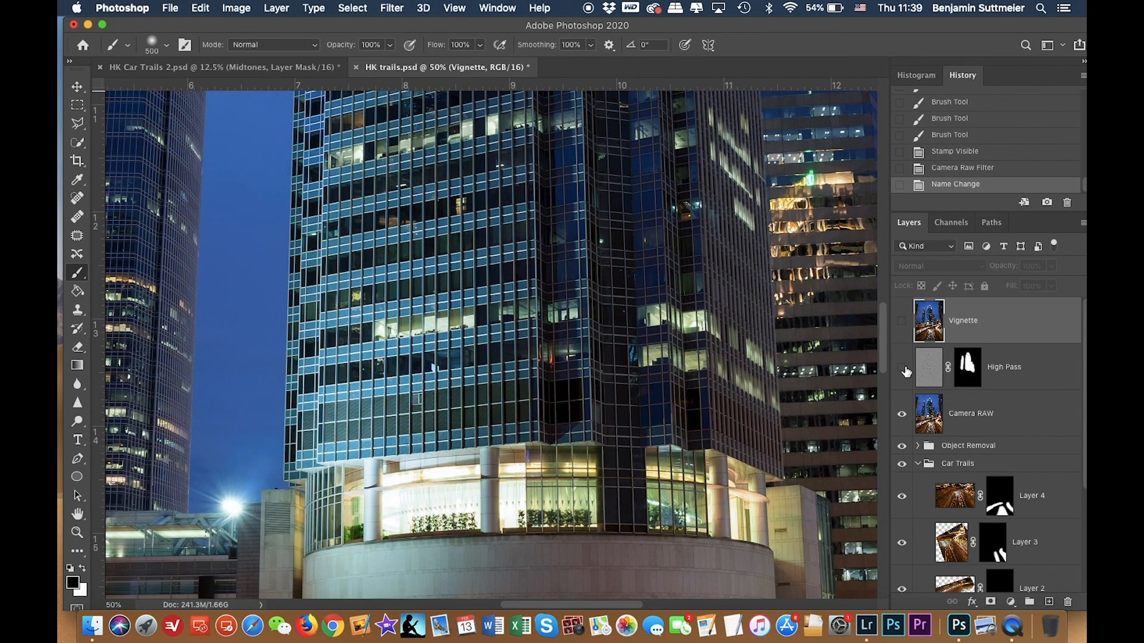
{"action": "left_click", "coordinate": [902, 368]}
{"action": "left_click", "coordinate": [902, 369]}
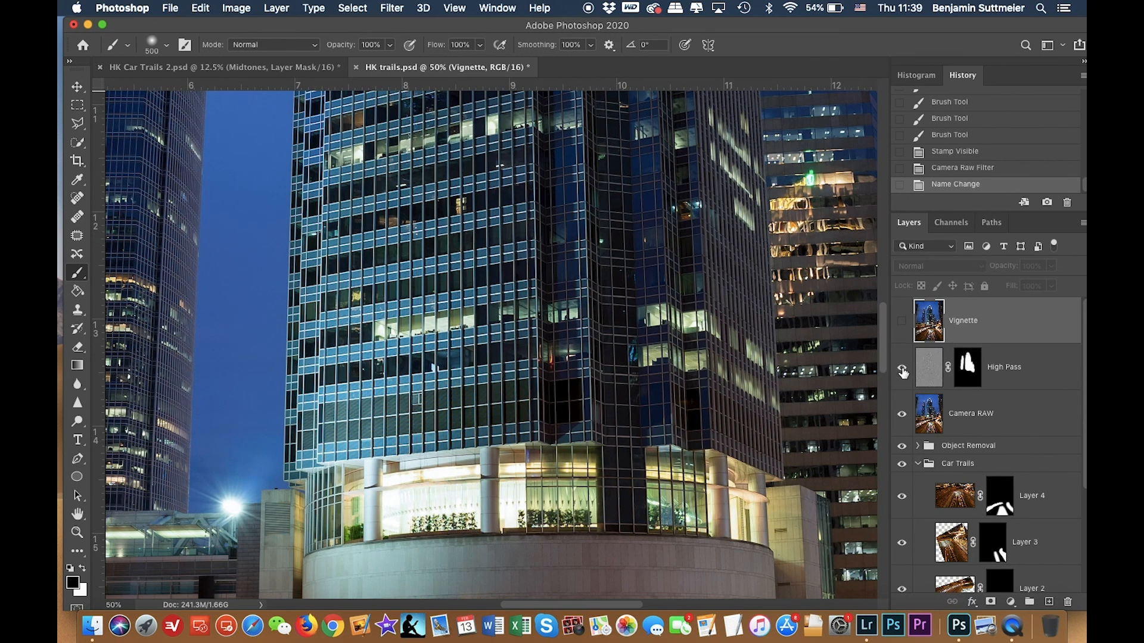
{"action": "key", "text": "super+0"}
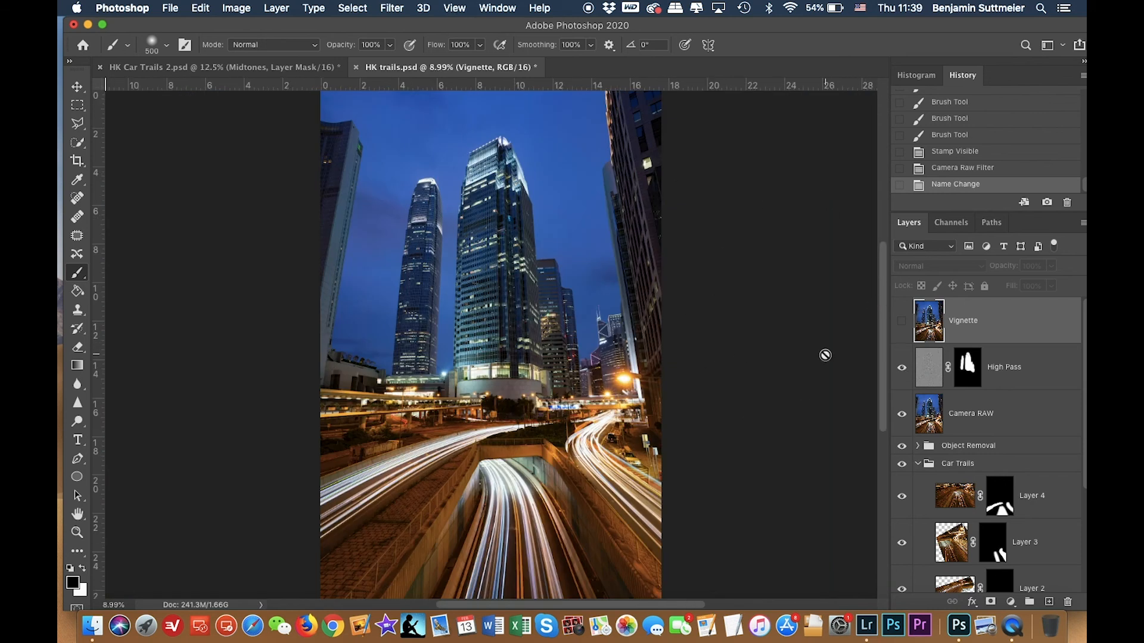
{"action": "left_click", "coordinate": [902, 322]}
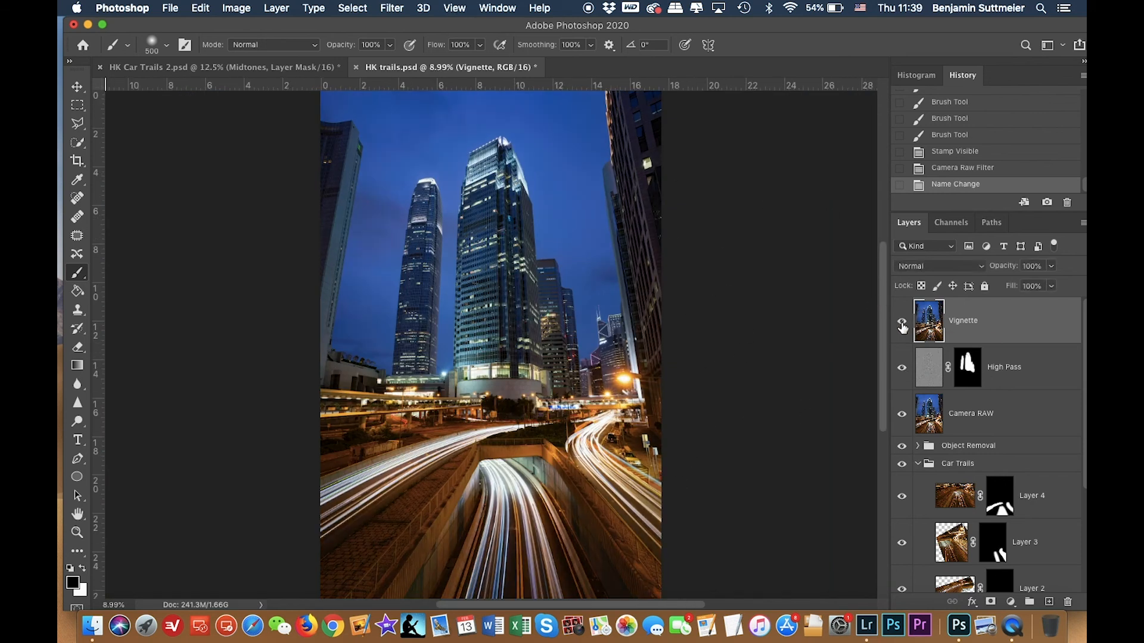
Toggle the Lightroom Adjustments layer's visibility on and off to compare it against the finished composite.
{"action": "scroll", "coordinate": [965, 381], "scroll_direction": "down", "scroll_amount": 5}
{"action": "scroll", "coordinate": [944, 476], "scroll_direction": "up", "scroll_amount": 1}
{"action": "scroll", "coordinate": [947, 470], "scroll_direction": "down", "scroll_amount": 1}
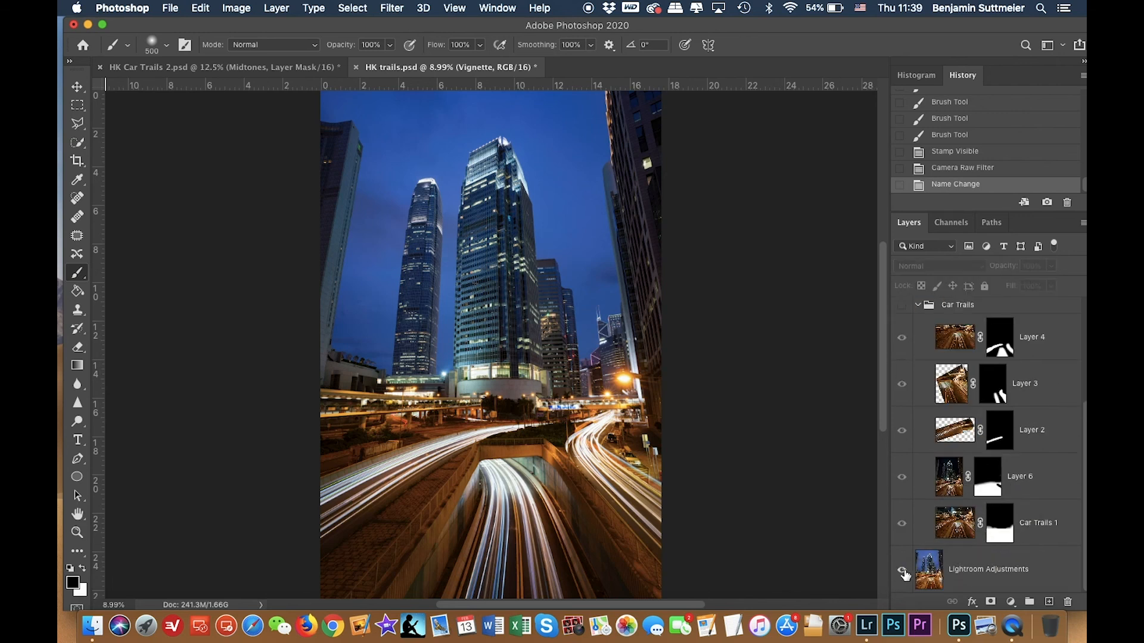
{"action": "left_click", "coordinate": [903, 572], "text": "alt"}
{"action": "left_click", "coordinate": [902, 572], "text": "alt"}
{"action": "left_click", "coordinate": [902, 572], "text": "alt"}
{"action": "left_click", "coordinate": [903, 572], "text": "alt"}
{"action": "left_click", "coordinate": [903, 572], "text": "alt"}
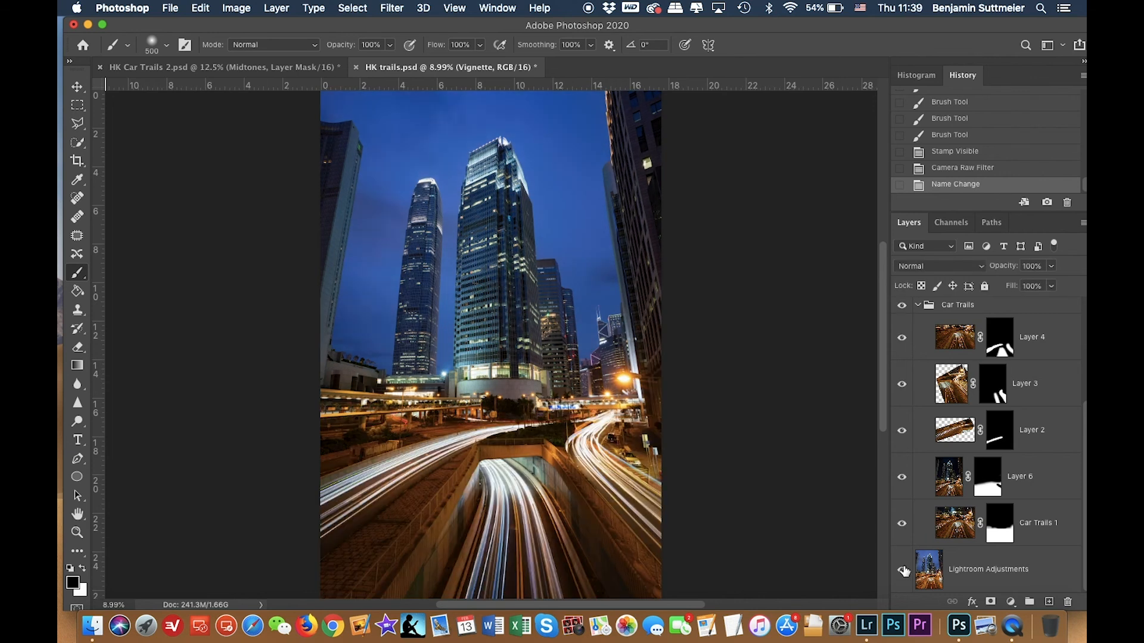